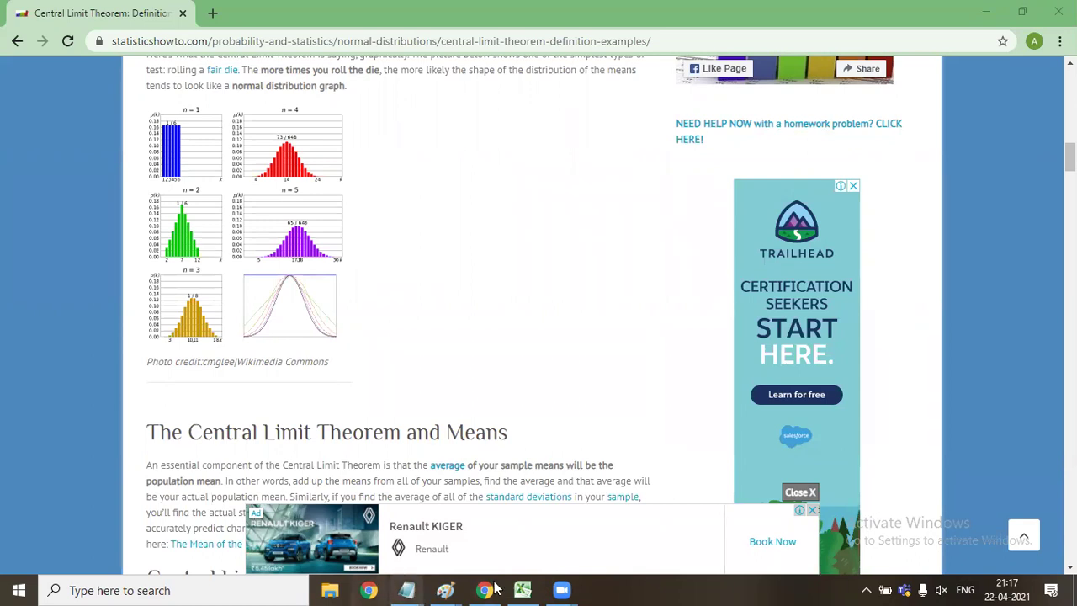
Step: Switch to the hypothesis testing workbook in Excel and add a new worksheet named "t test"
{"action": "left_click", "coordinate": [523, 589]}
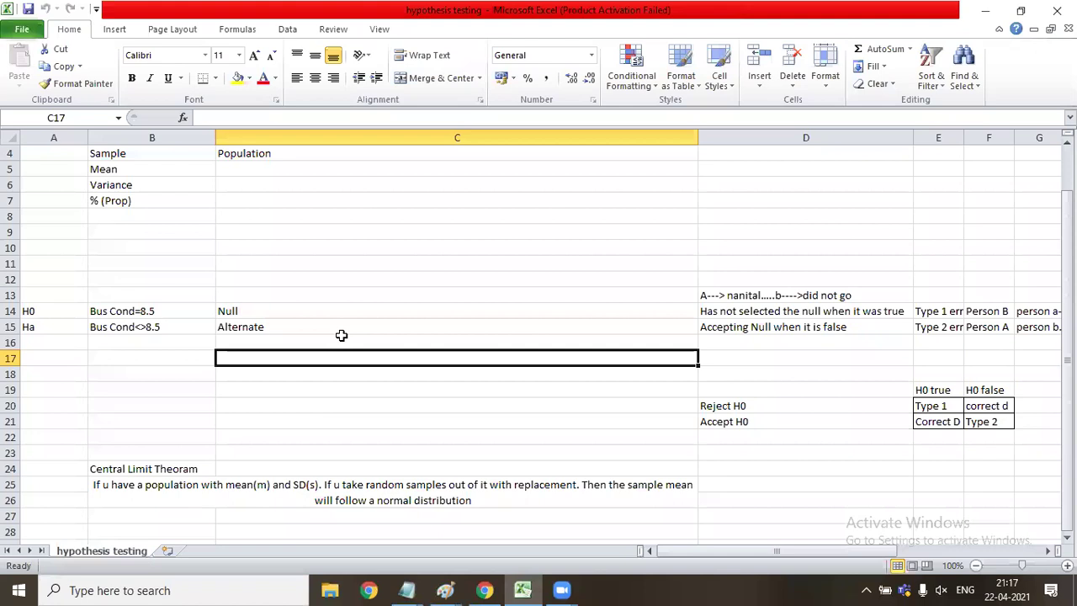
{"action": "left_click", "coordinate": [166, 551]}
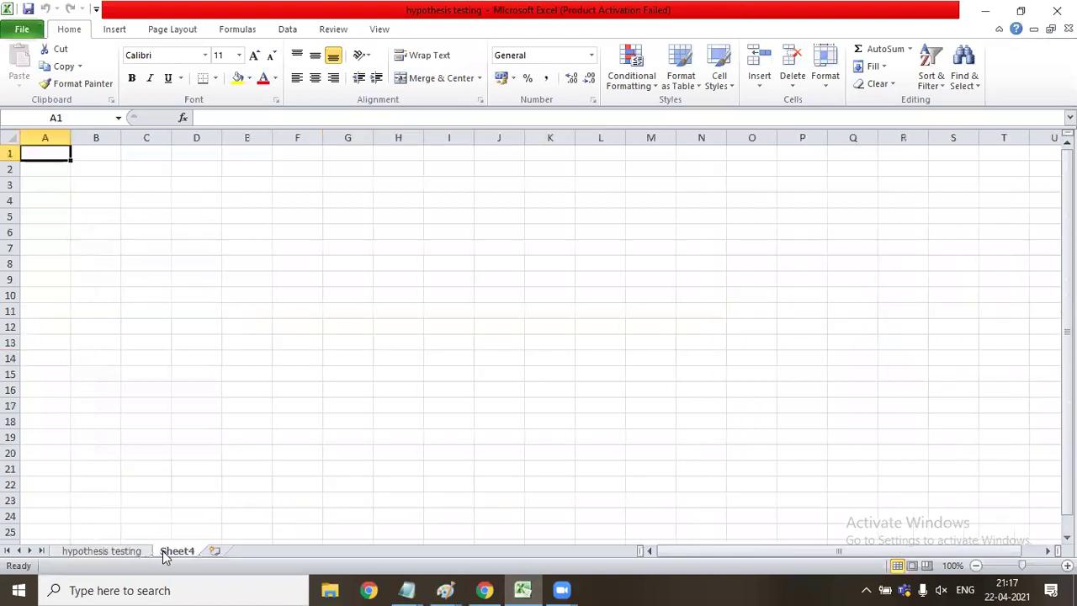
{"action": "right_click", "coordinate": [172, 551]}
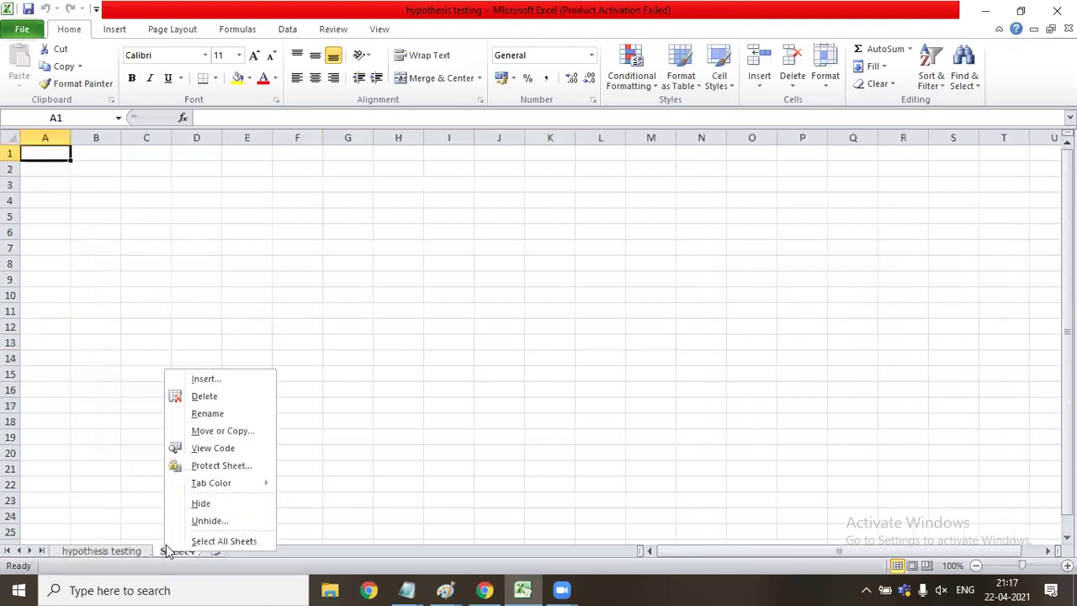
{"action": "left_click", "coordinate": [226, 414]}
{"action": "type", "text": "t tes"}
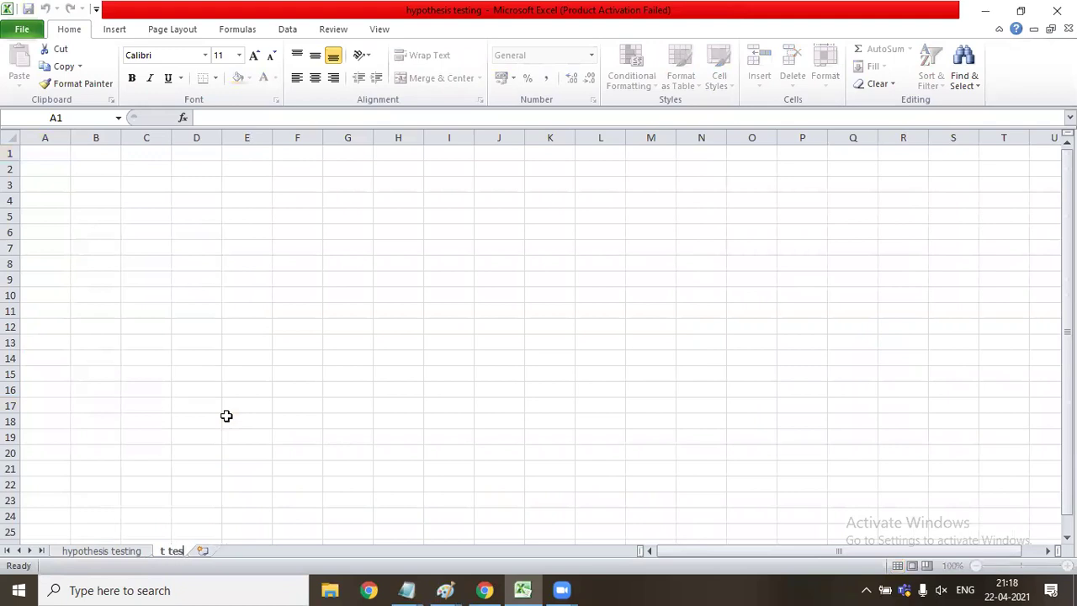
{"action": "type", "text": "t"}
{"action": "left_click", "coordinate": [226, 295]}
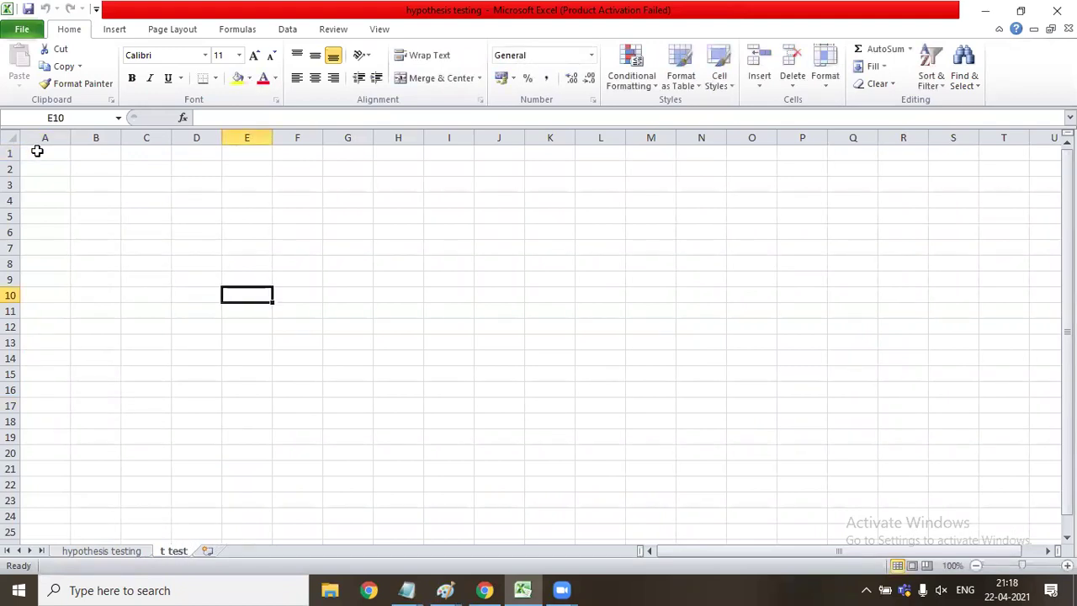
{"action": "left_click", "coordinate": [37, 151]}
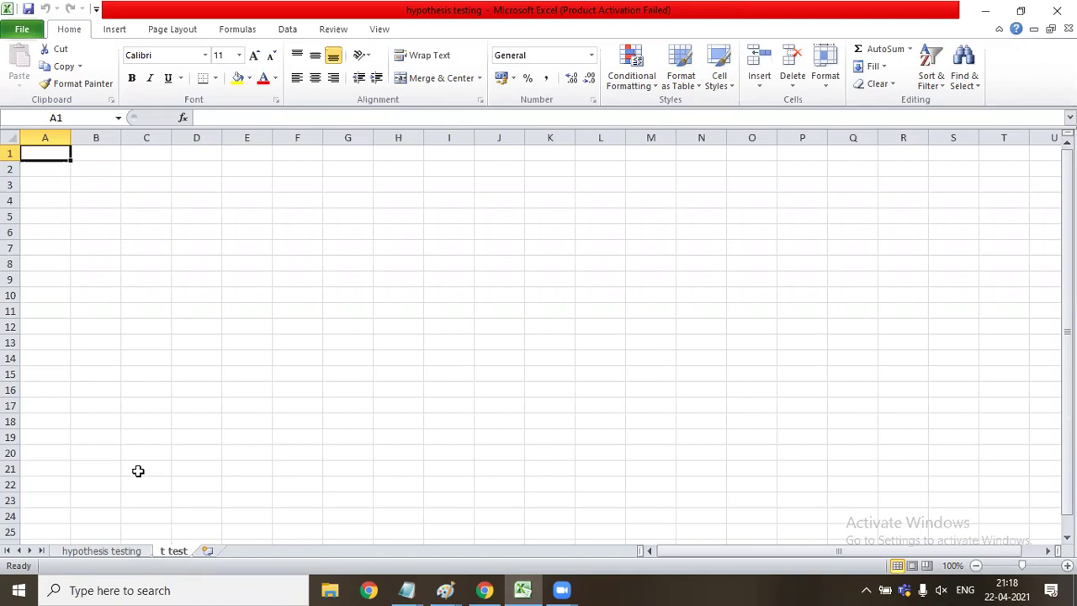
Step: Enter the column headings V1 in cell A6 and V2 in cell B6
{"action": "key", "text": "Right"}
{"action": "key", "text": "Right"}
{"action": "key", "text": "Right"}
{"action": "key", "text": "Left"}
{"action": "key", "text": "Left"}
{"action": "key", "text": "Left"}
{"action": "key", "text": "Down"}
{"action": "key", "text": "Down"}
{"action": "key", "text": "Down"}
{"action": "key", "text": "Down"}
{"action": "key", "text": "Down"}
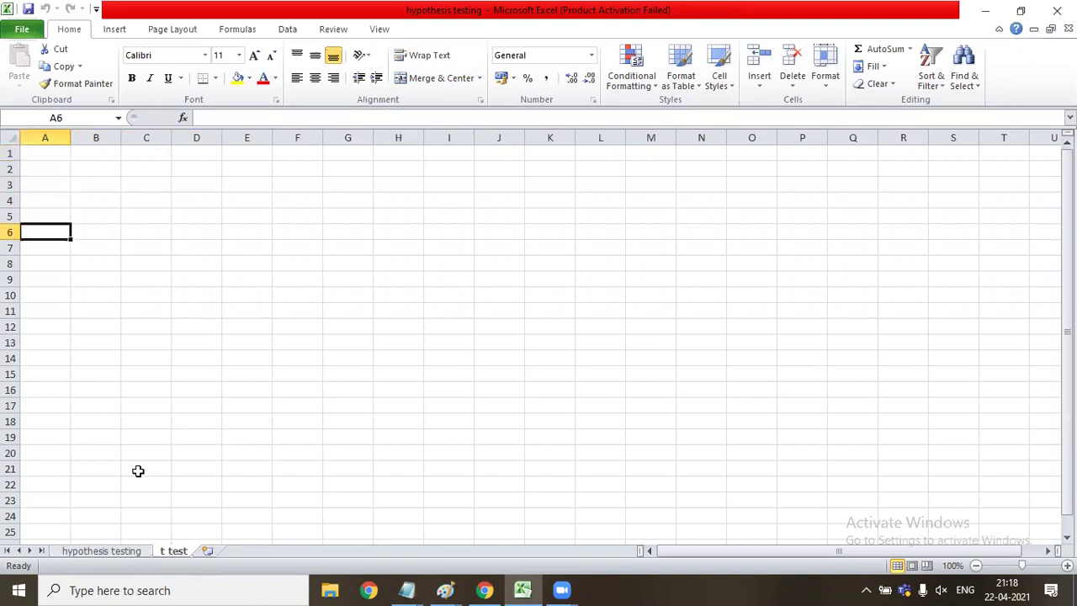
{"action": "type", "text": "V1"}
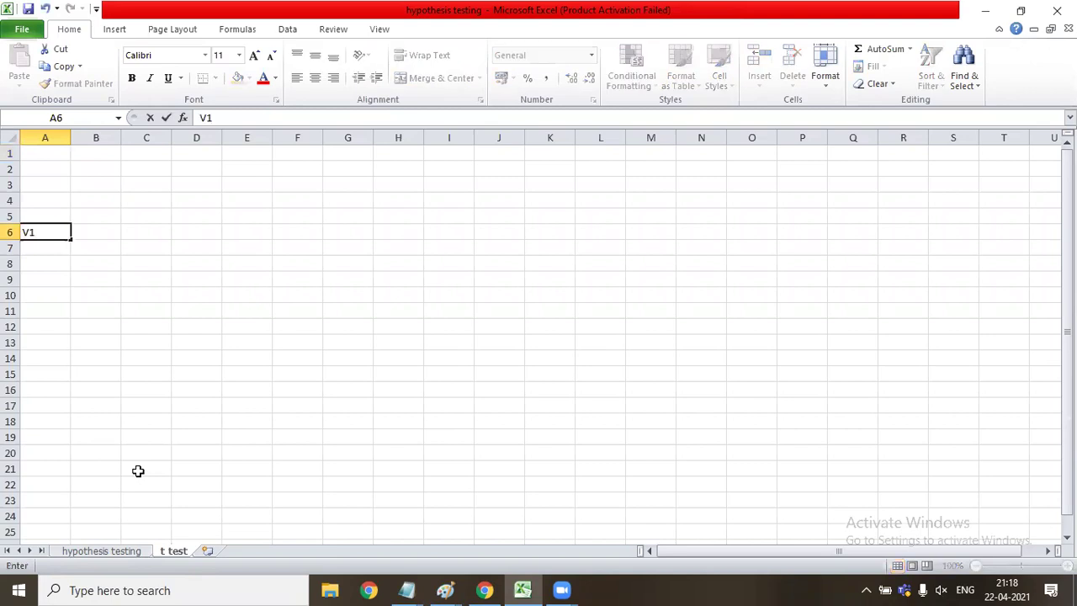
{"action": "key", "text": "Tab"}
{"action": "type", "text": "V2"}
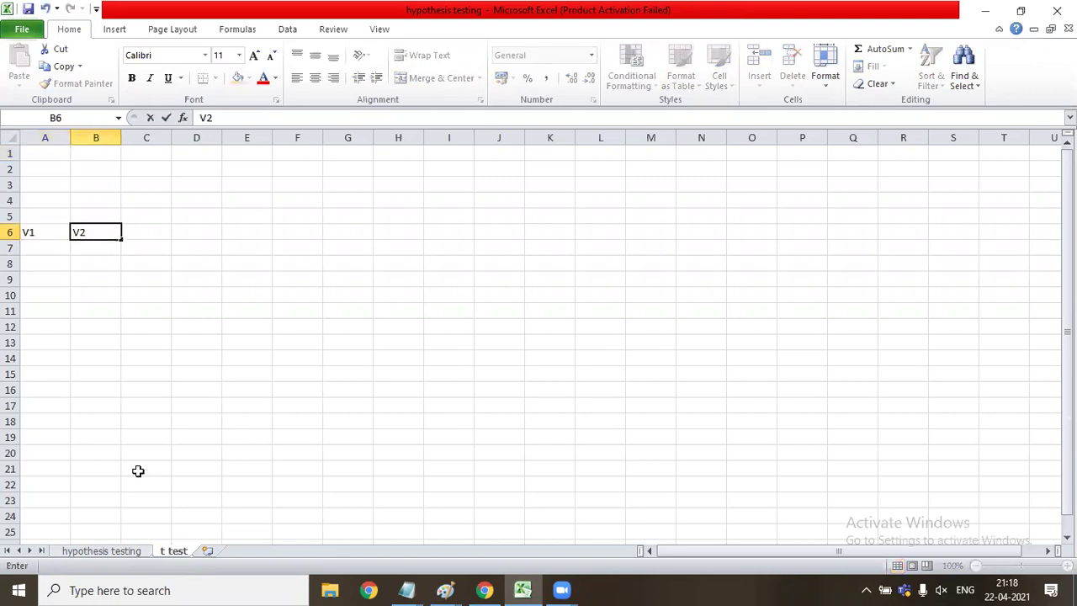
{"action": "key", "text": "Tab"}
{"action": "key", "text": "Return"}
Step: Enter the formula =randbetween(10,100) in cell A7 under V1
{"action": "type", "text": "="}
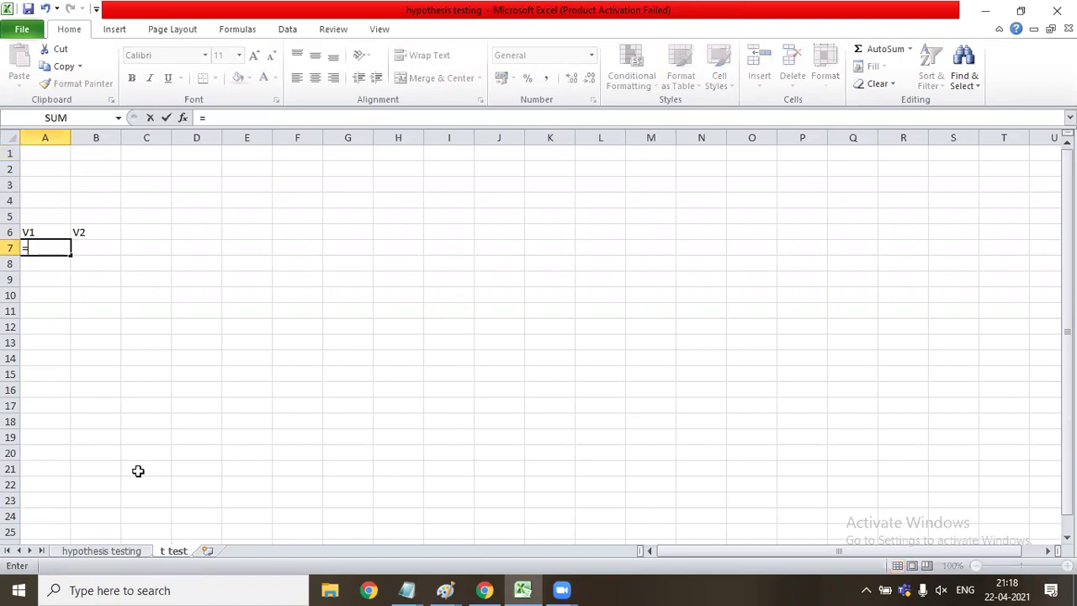
{"action": "type", "text": "rand"}
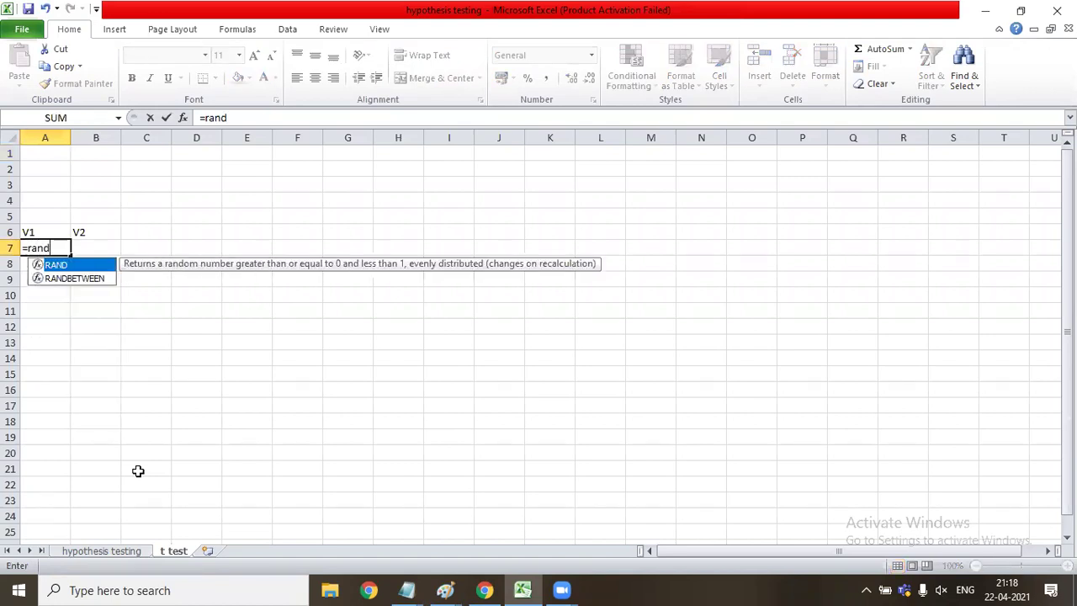
{"action": "type", "text": "between"}
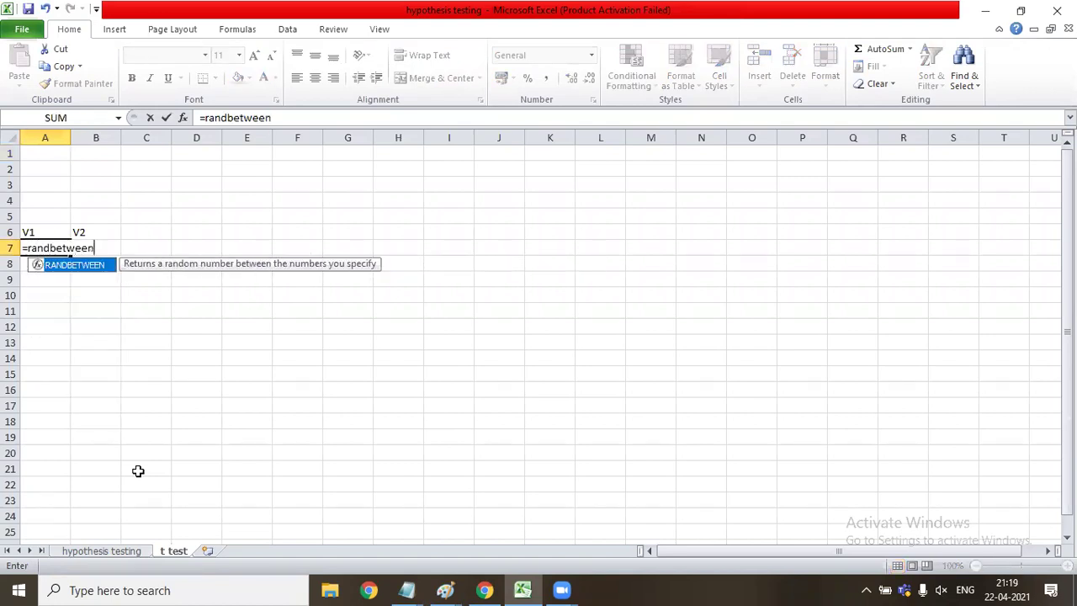
{"action": "type", "text": "(10"}
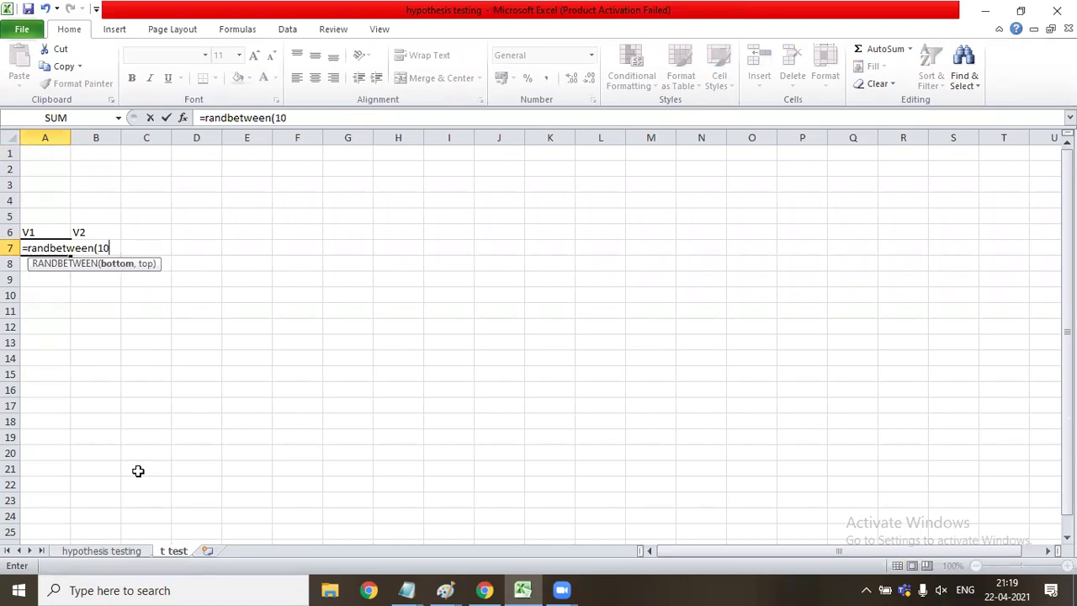
{"action": "type", "text": ",100"}
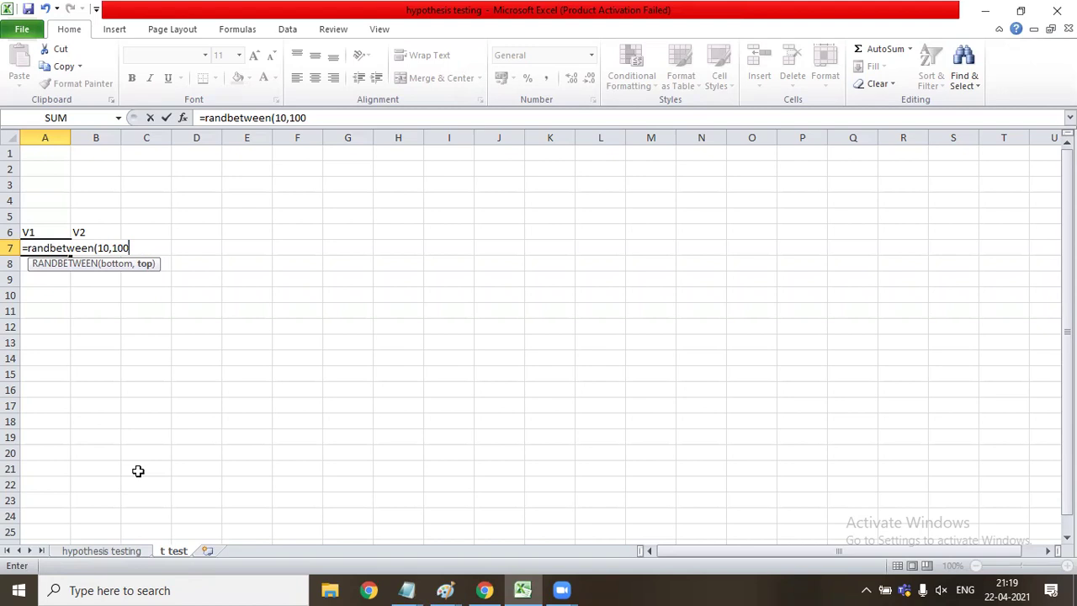
{"action": "type", "text": ")"}
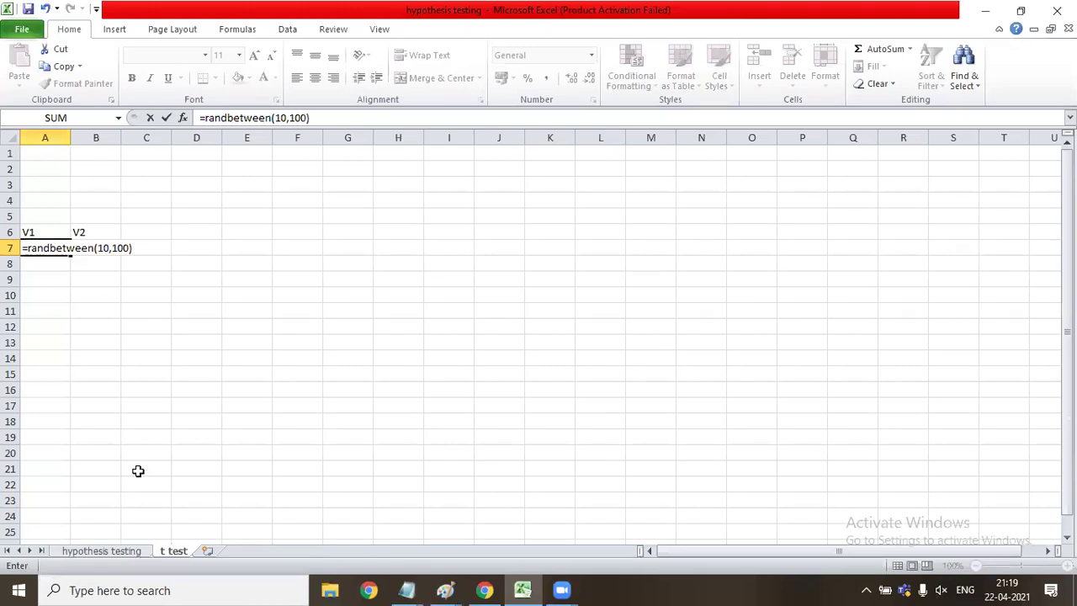
{"action": "key", "text": "Tab"}
Step: Enter the formula =randbetween(20,130) in cell B7 under V2
{"action": "type", "text": "="}
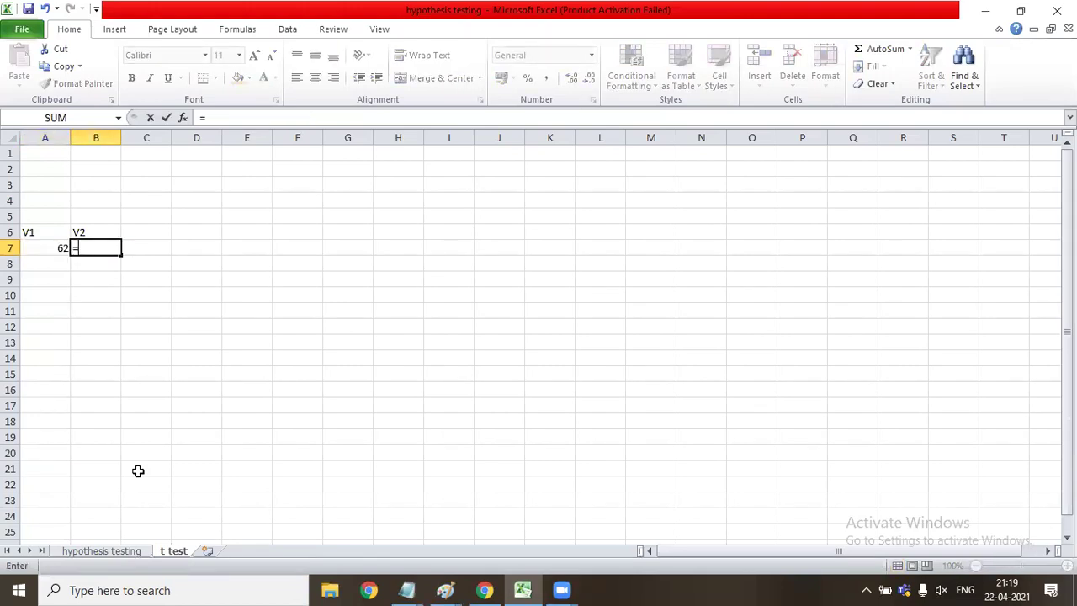
{"action": "type", "text": "randb"}
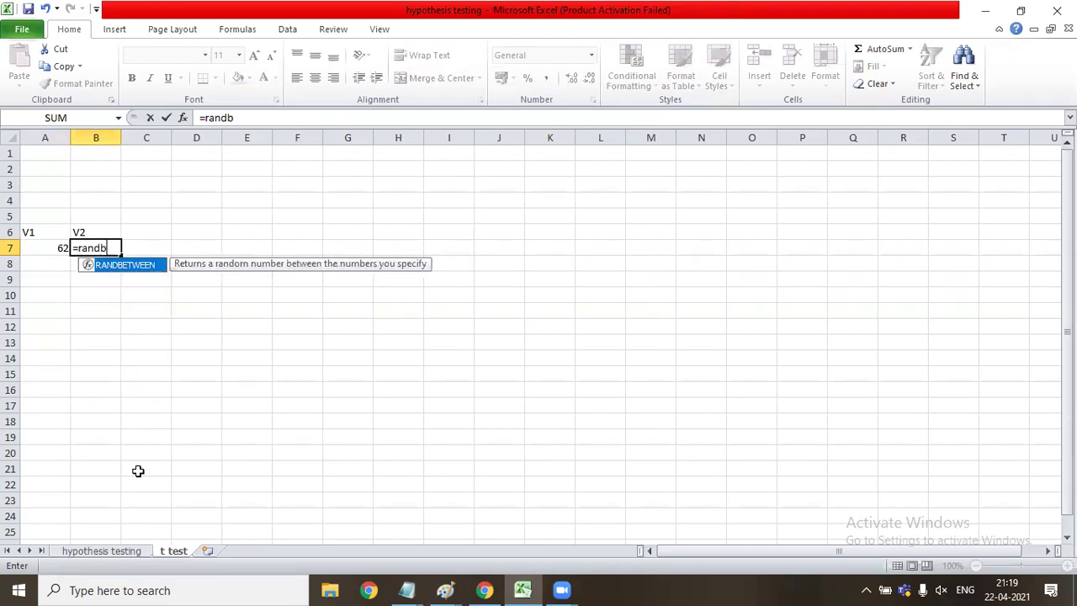
{"action": "type", "text": "etween(20"}
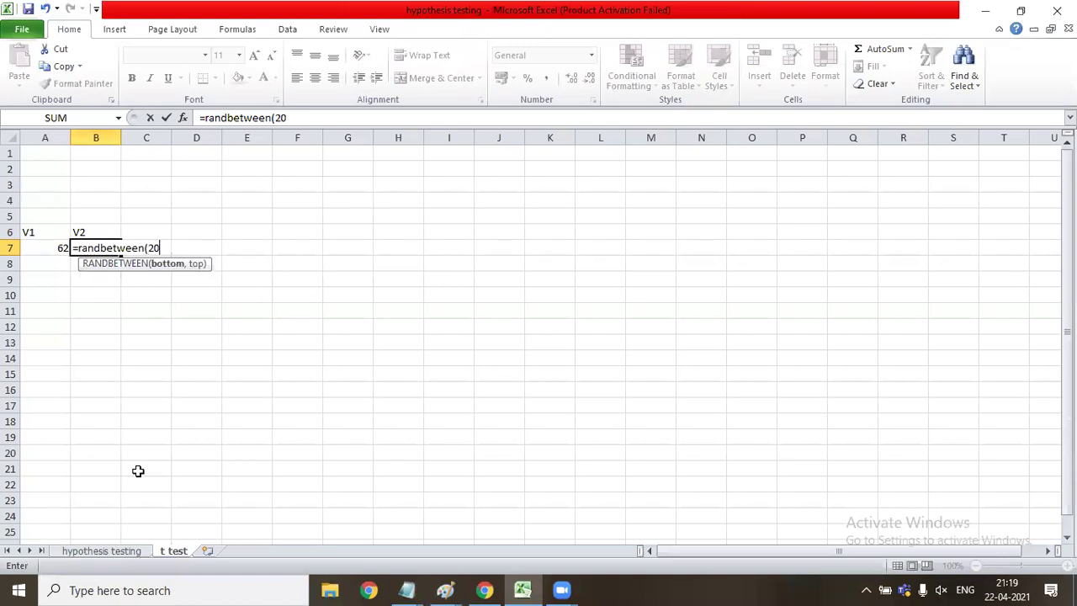
{"action": "type", "text": ",130"}
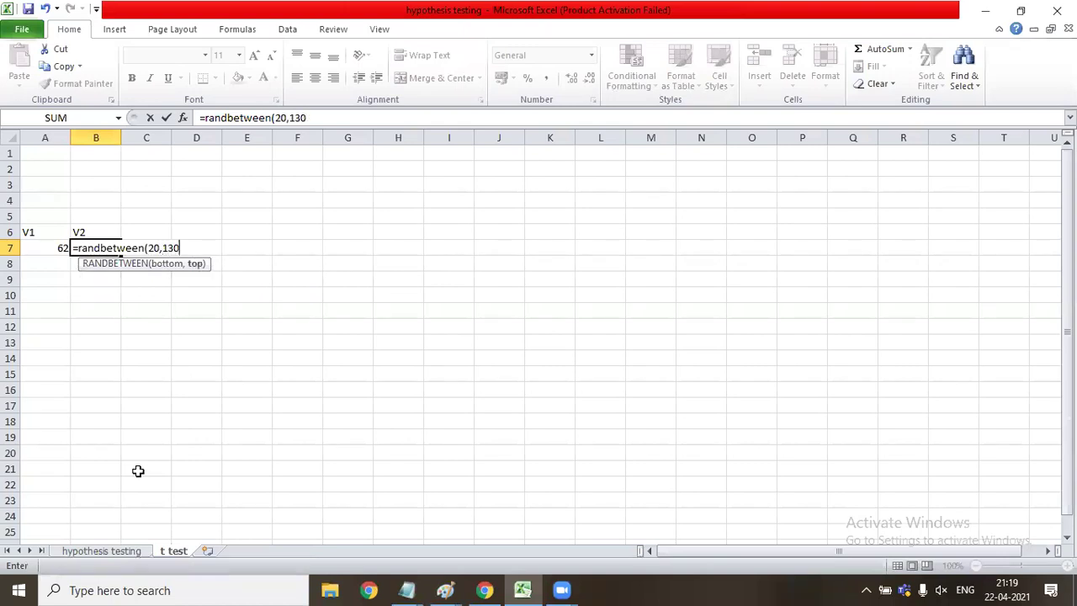
{"action": "type", "text": ")"}
{"action": "key", "text": "Return"}
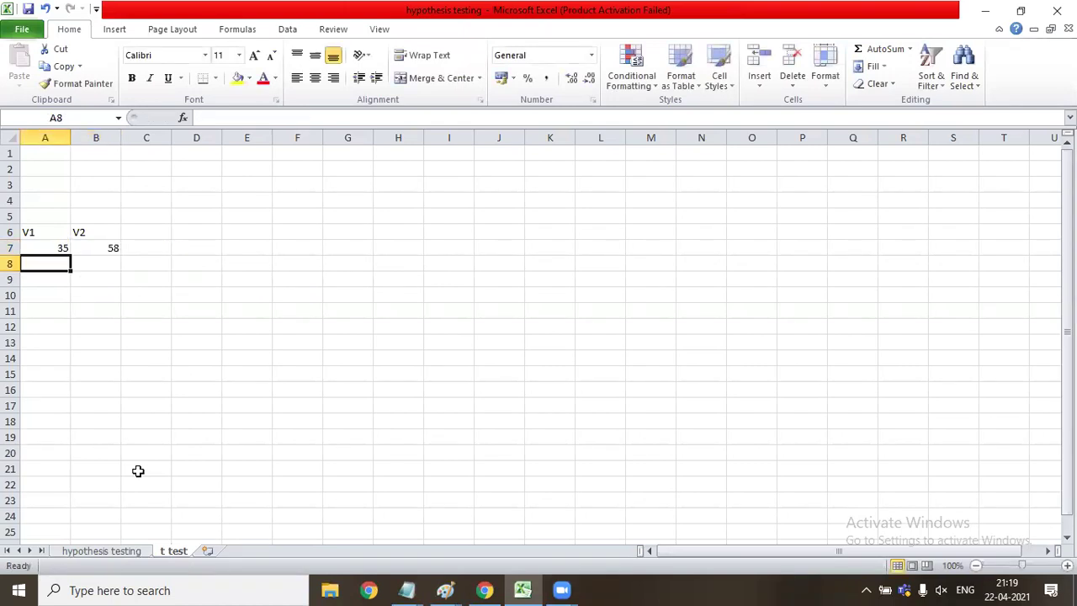
Step: Copy the random-number formulas in A7:B7 down through row 36
{"action": "key", "text": "Up"}
{"action": "key", "text": "shift+Right"}
{"action": "key", "text": "ctrl+c"}
{"action": "key", "text": "Down"}
{"action": "key", "text": "shift+Down"}
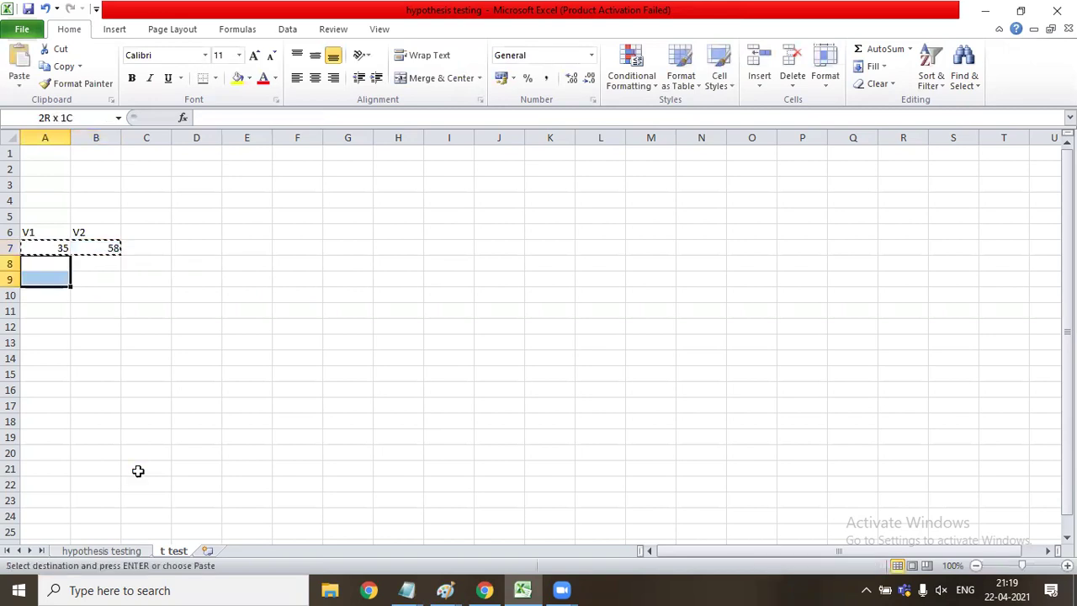
{"action": "key", "text": "shift+Down"}
{"action": "key", "text": "shift+Down"}
{"action": "key", "text": "shift+Down"}
{"action": "key", "text": "shift+Down"}
{"action": "key", "text": "shift+Down"}
{"action": "key", "text": "shift+Down"}
{"action": "key", "text": "shift+Down"}
{"action": "key", "text": "shift+Down"}
{"action": "key", "text": "shift+Down"}
{"action": "key", "text": "shift+Down"}
{"action": "key", "text": "shift+Down"}
{"action": "key", "text": "shift+Down"}
{"action": "key", "text": "shift+Down"}
{"action": "key", "text": "shift+Down"}
{"action": "key", "text": "shift+Down"}
{"action": "key", "text": "shift+Down"}
{"action": "key", "text": "shift+Down"}
{"action": "key", "text": "shift+Down"}
{"action": "key", "text": "shift+Down"}
{"action": "key", "text": "shift+Down"}
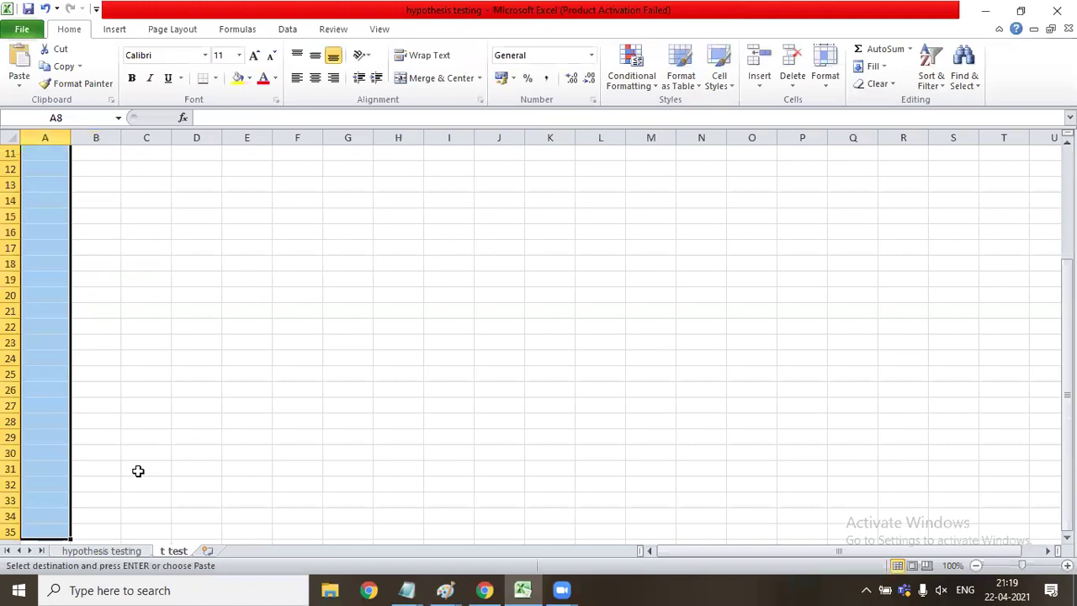
{"action": "key", "text": "shift+Down"}
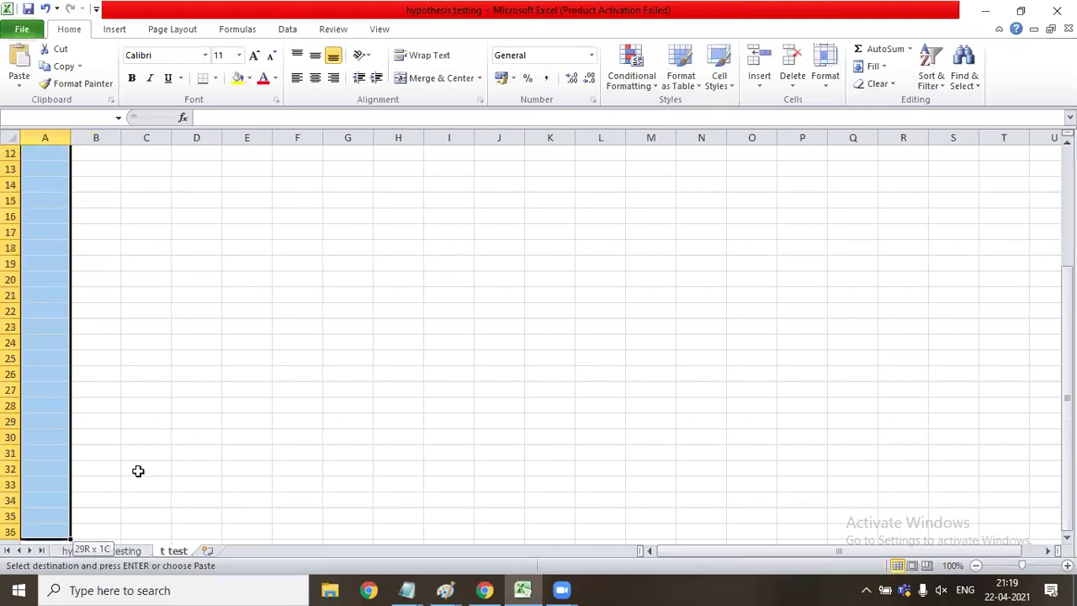
{"action": "key", "text": "ctrl+v"}
{"action": "key", "text": "Up"}
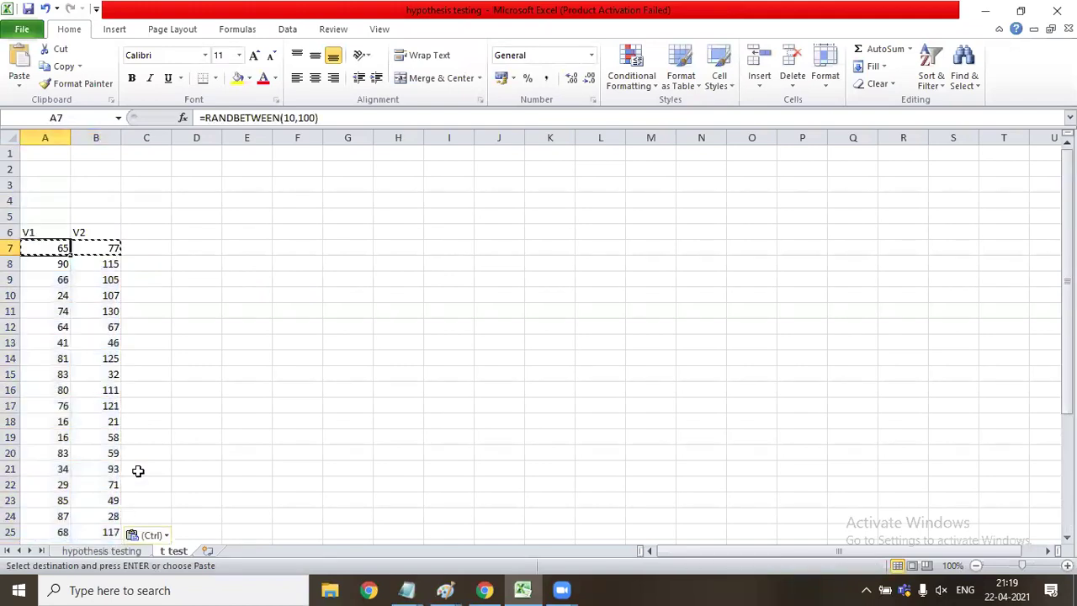
{"action": "key", "text": "shift+Right"}
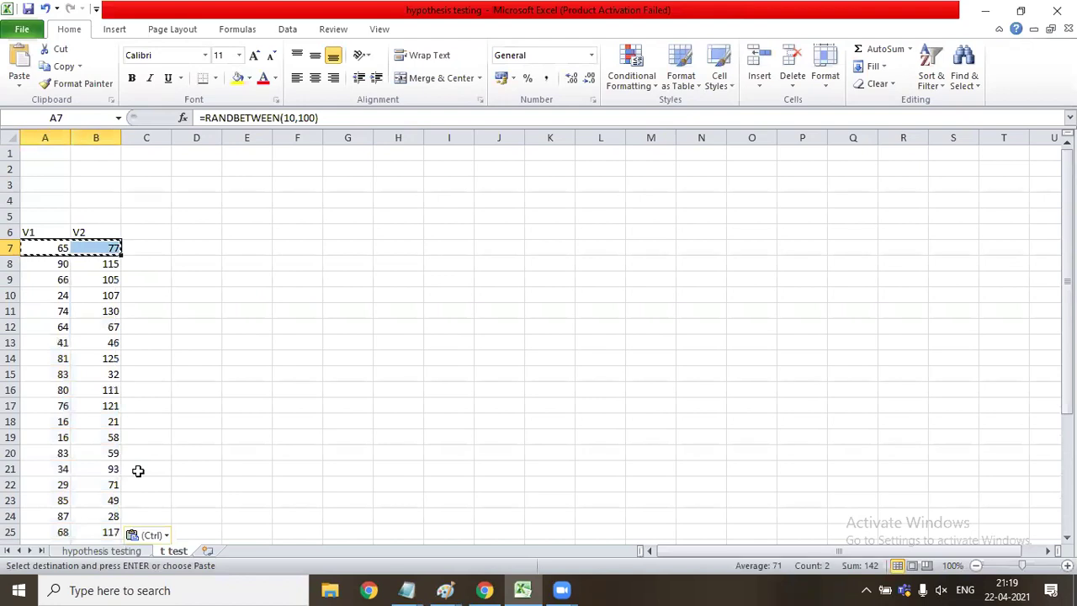
{"action": "key", "text": "ctrl+shift+Down"}
{"action": "key", "text": "F1"}
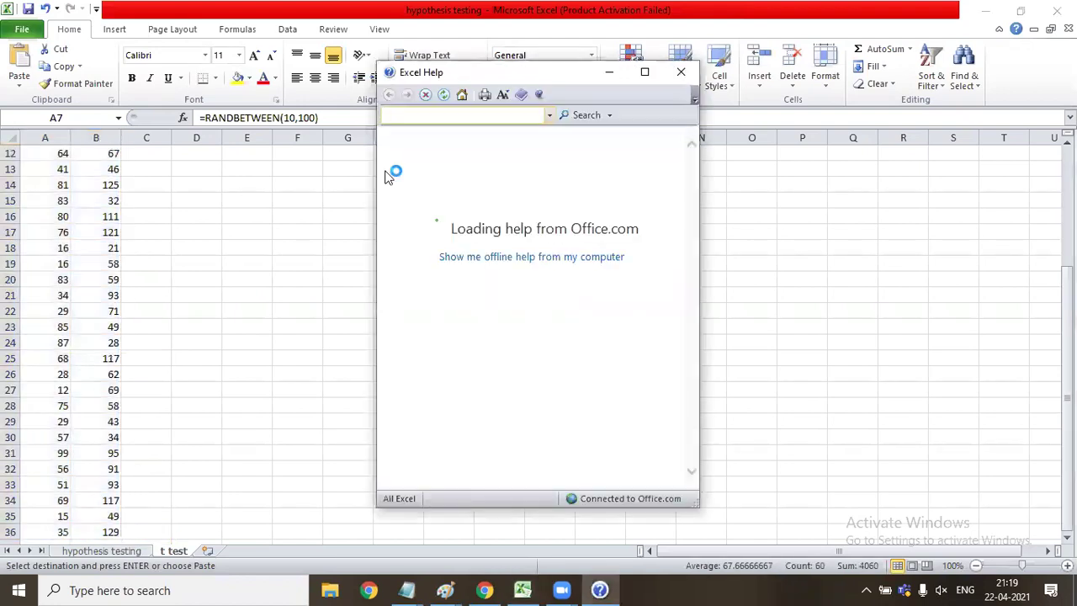
{"action": "left_click", "coordinate": [682, 74]}
{"action": "left_click", "coordinate": [61, 202]}
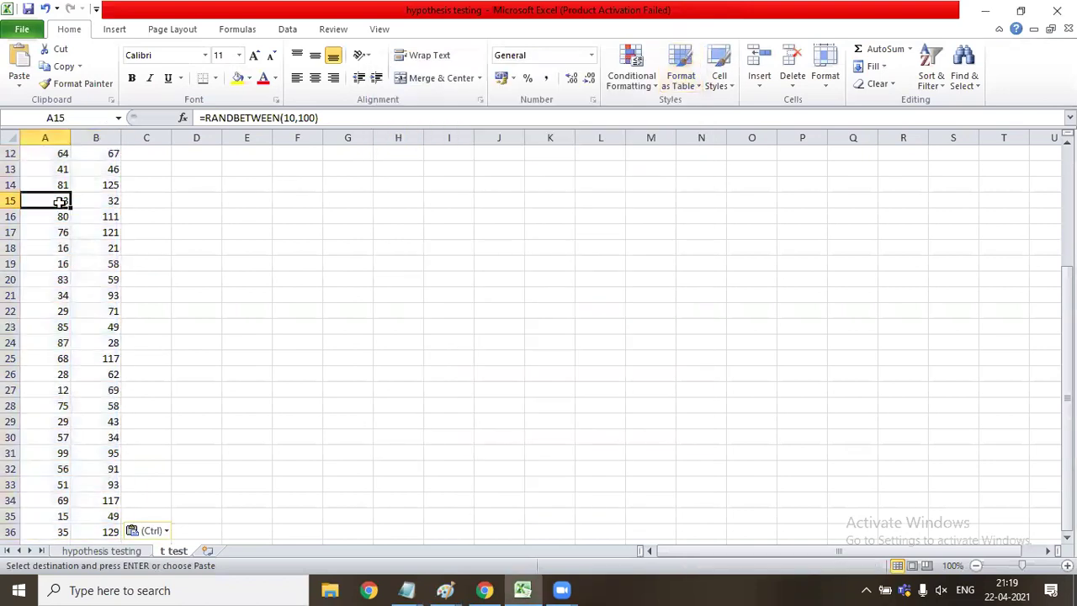
{"action": "key", "text": "Escape"}
{"action": "key", "text": "Up"}
{"action": "key", "text": "Up"}
{"action": "key", "text": "Up"}
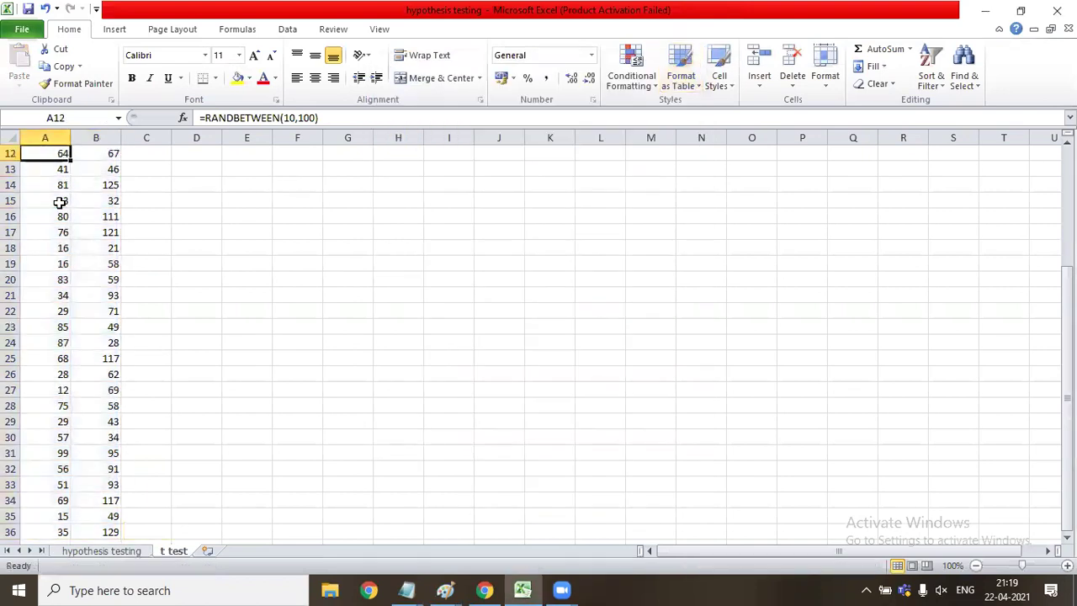
{"action": "key", "text": "ctrl+Home"}
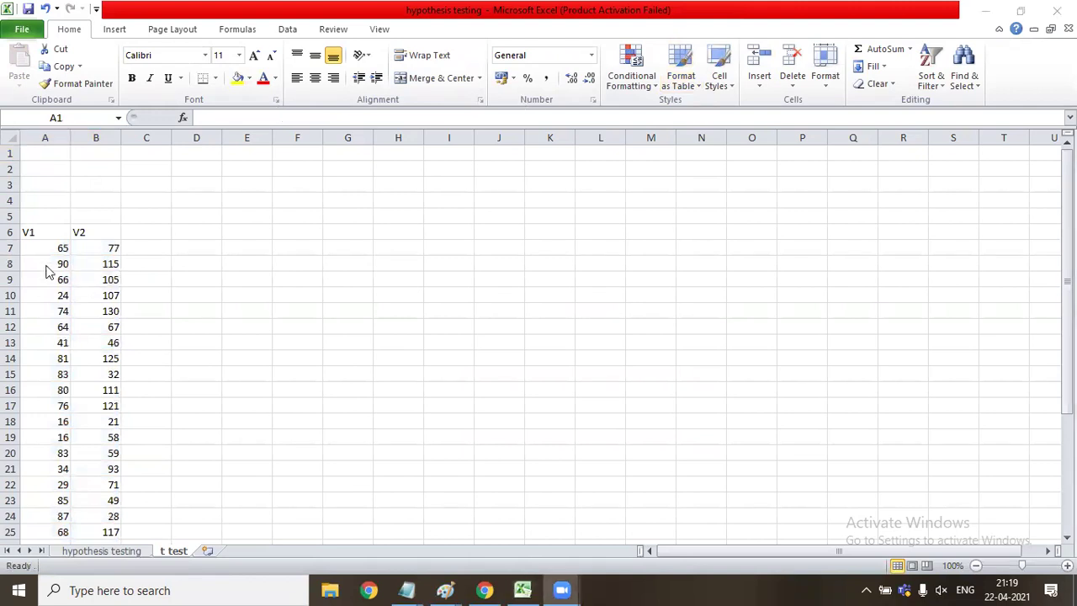
Step: Replace the random-number formulas in A7:B36 with their static values by copying the range and pasting values over it
{"action": "left_click", "coordinate": [45, 248]}
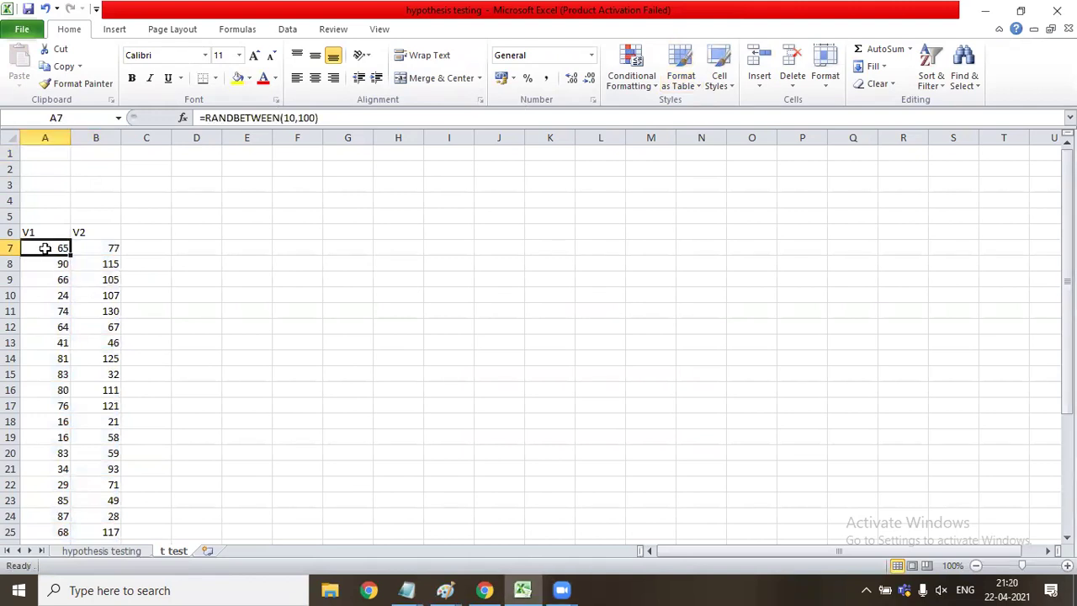
{"action": "left_click", "coordinate": [88, 248]}
{"action": "left_click", "coordinate": [61, 246]}
{"action": "key", "text": "shift+Right"}
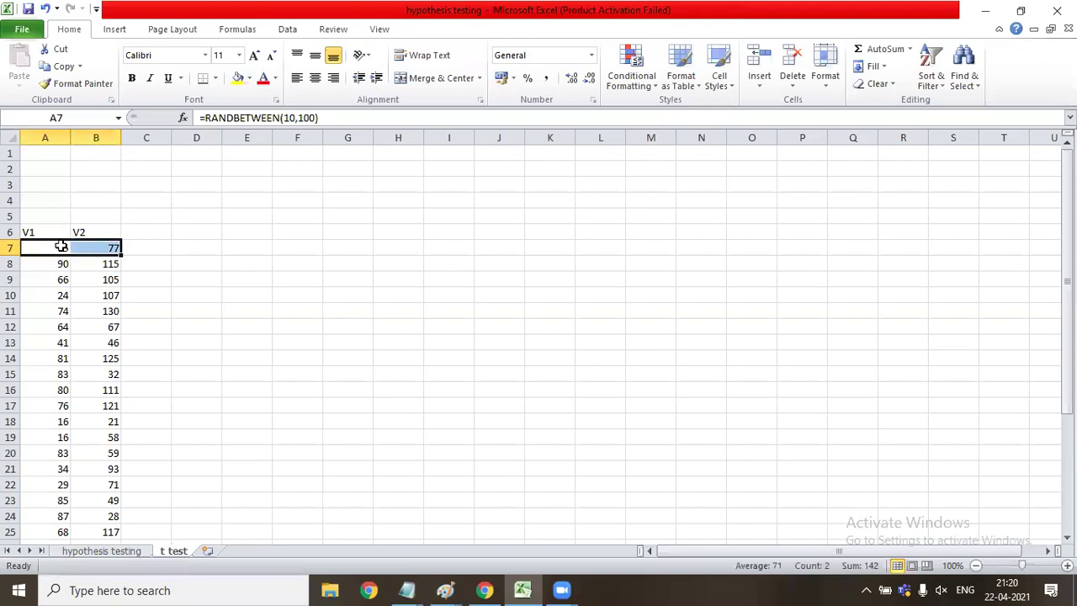
{"action": "key", "text": "ctrl+c"}
{"action": "key", "text": "Escape"}
{"action": "key", "text": "ctrl+shift+Down"}
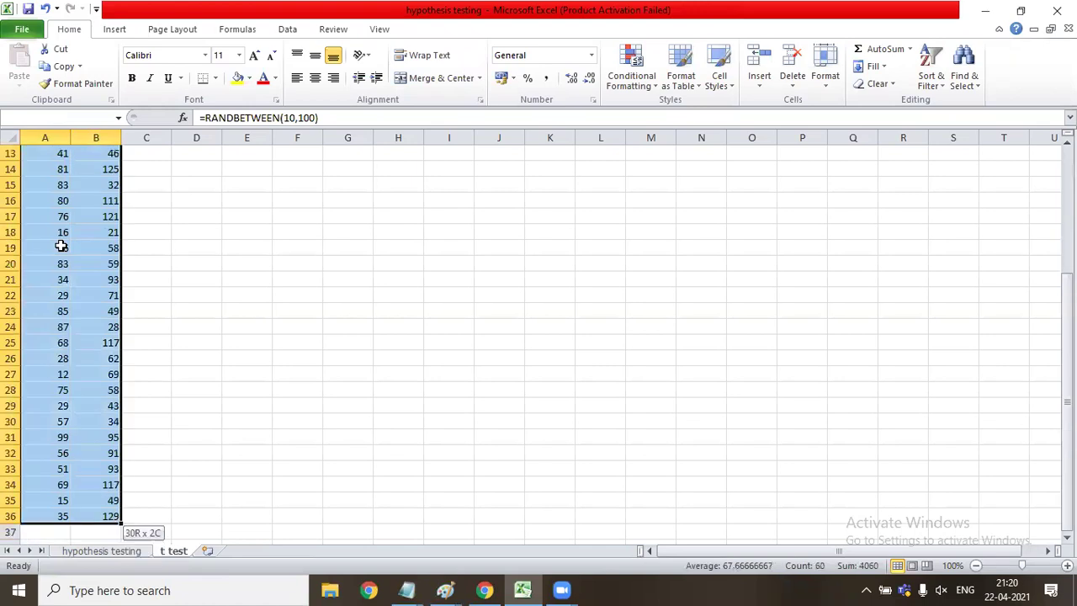
{"action": "key", "text": "ctrl+c"}
{"action": "key", "text": "Up"}
{"action": "key", "text": "Down"}
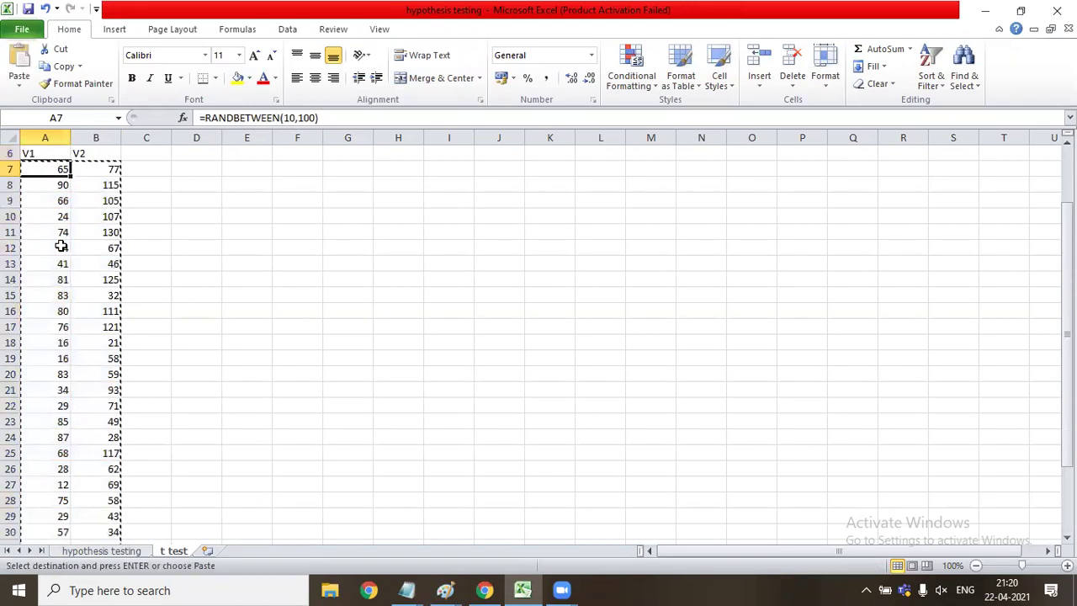
{"action": "right_click", "coordinate": [49, 168]}
{"action": "left_click", "coordinate": [93, 250]}
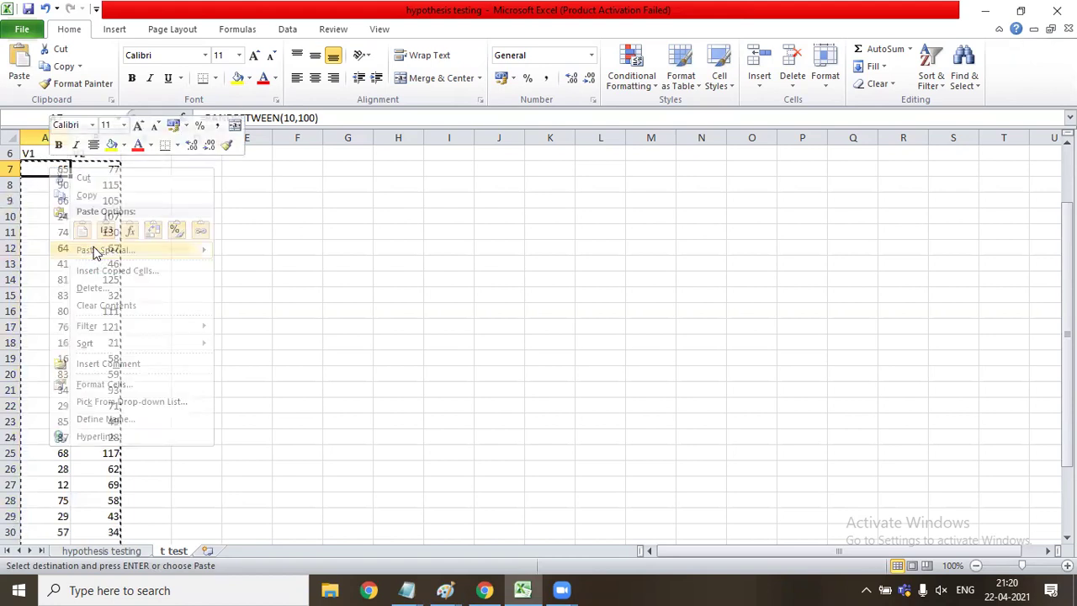
{"action": "left_click", "coordinate": [38, 188]}
{"action": "left_click", "coordinate": [201, 350]}
{"action": "key", "text": "Escape"}
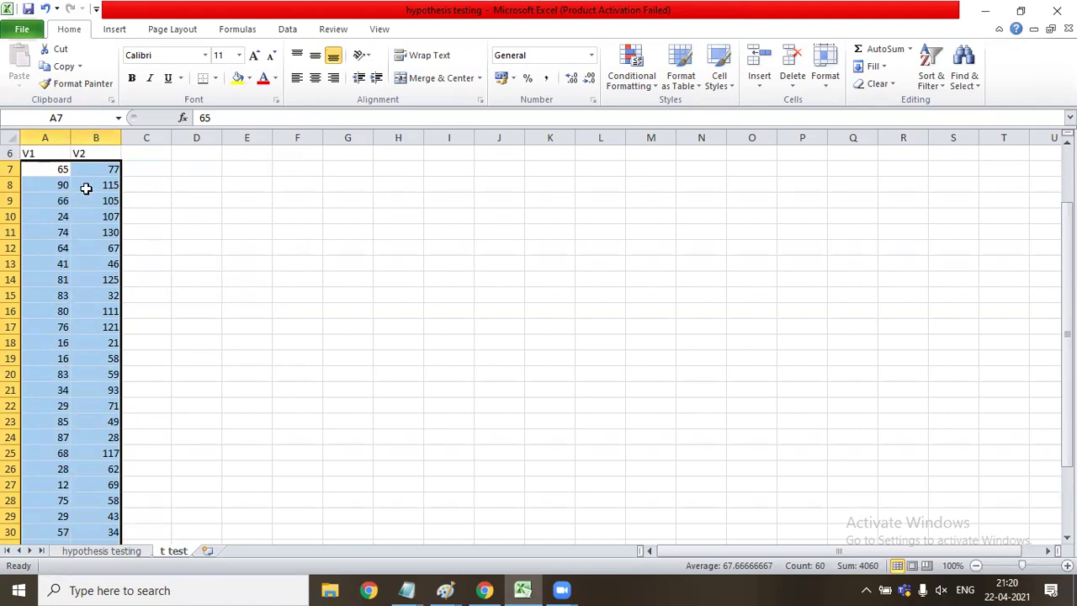
Step: Enter the formula =randbetween(10,100) in cell A7 under V1, replacing its static value
{"action": "left_click", "coordinate": [62, 173]}
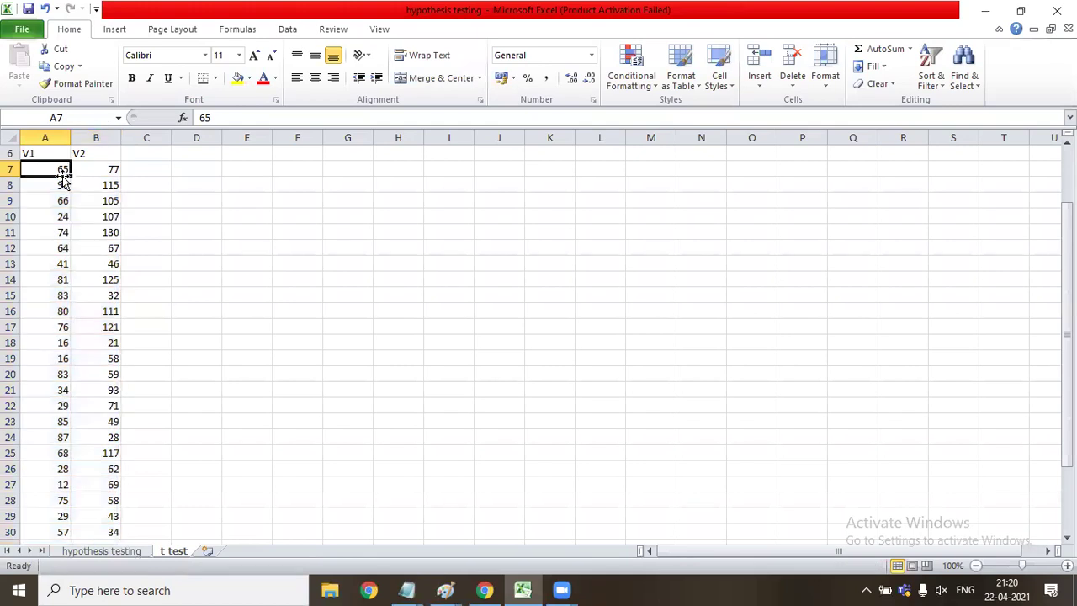
{"action": "left_click", "coordinate": [109, 168]}
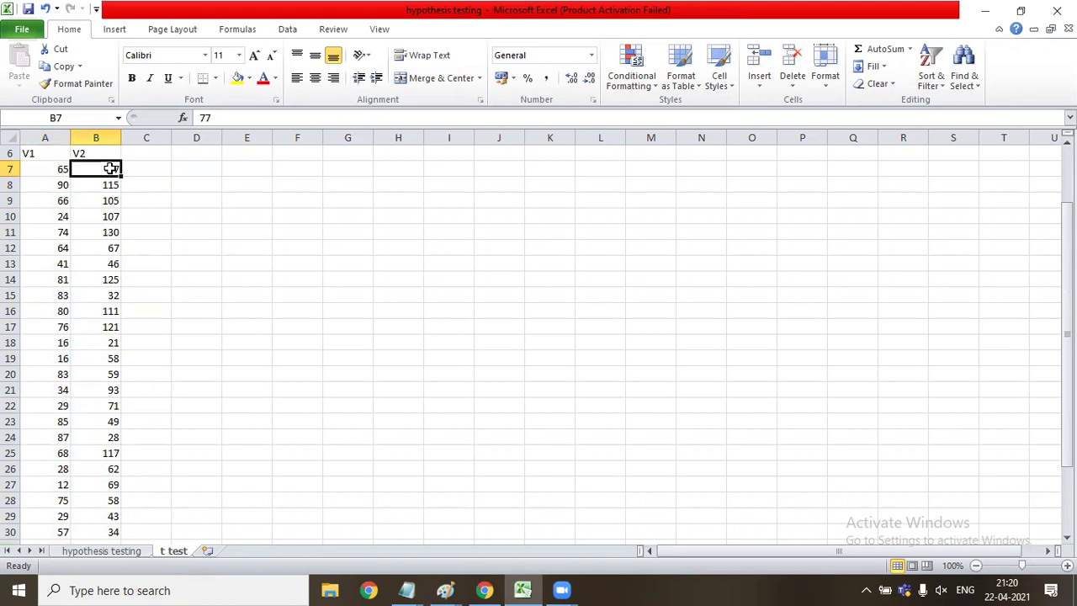
{"action": "left_click", "coordinate": [64, 169]}
{"action": "type", "text": "="}
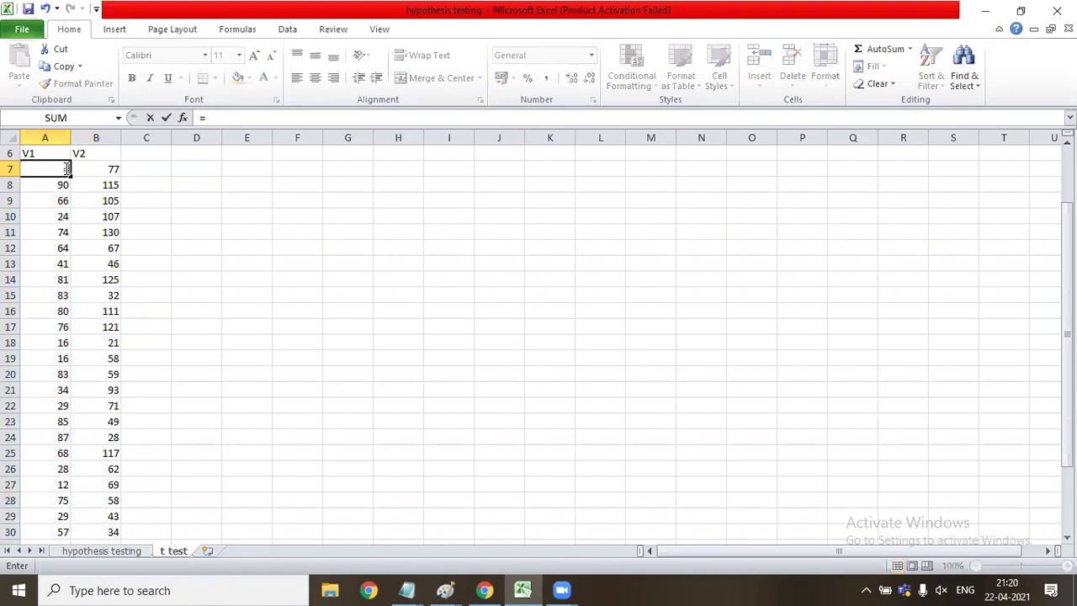
{"action": "type", "text": "randbetw"}
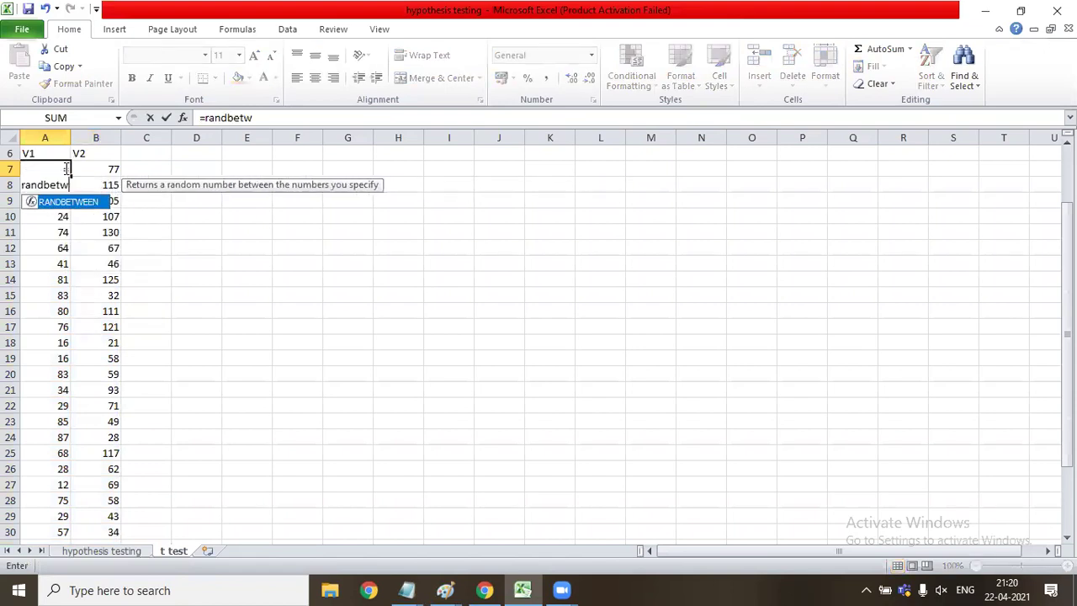
{"action": "type", "text": "een(10"}
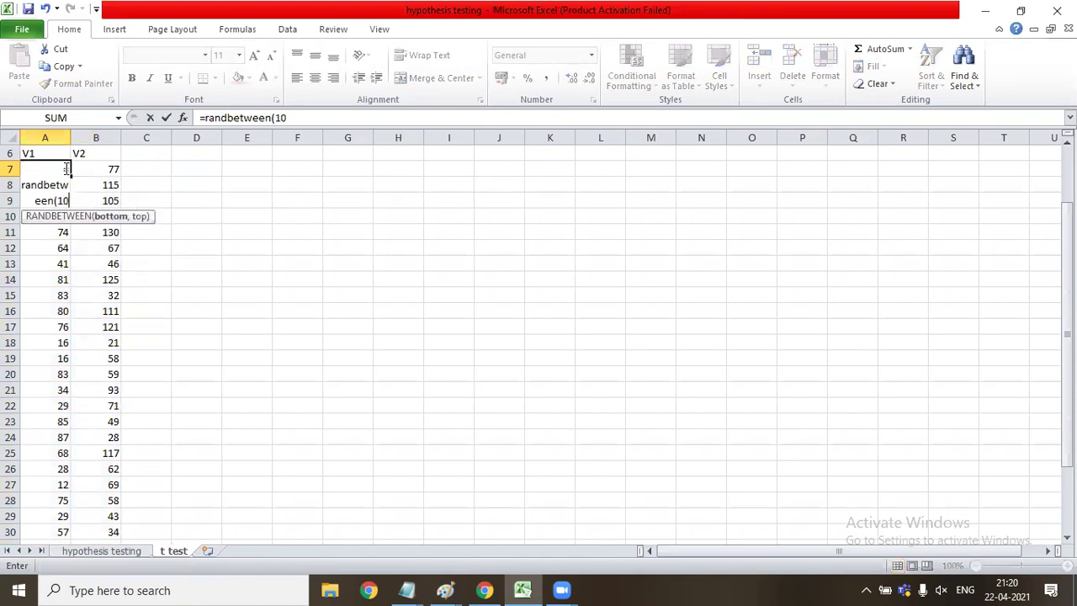
{"action": "type", "text": ",100)"}
{"action": "key", "text": "Return"}
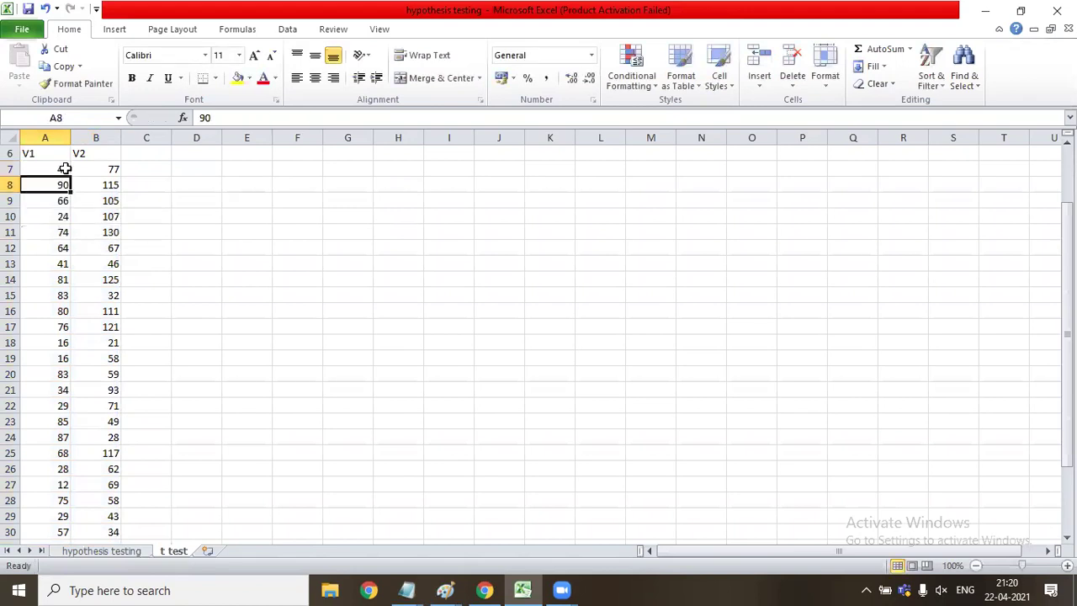
Step: Enter the formula =randbetween(20,130) in cell B7 under V2, replacing its static value
{"action": "key", "text": "Up"}
{"action": "key", "text": "Right"}
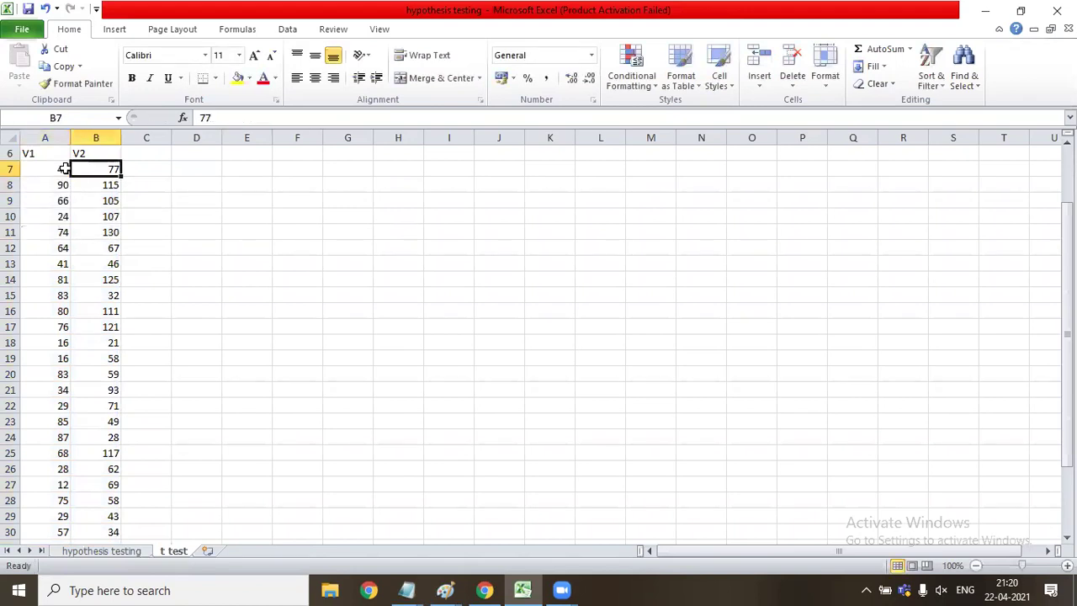
{"action": "type", "text": "=ran"}
{"action": "type", "text": "betw"}
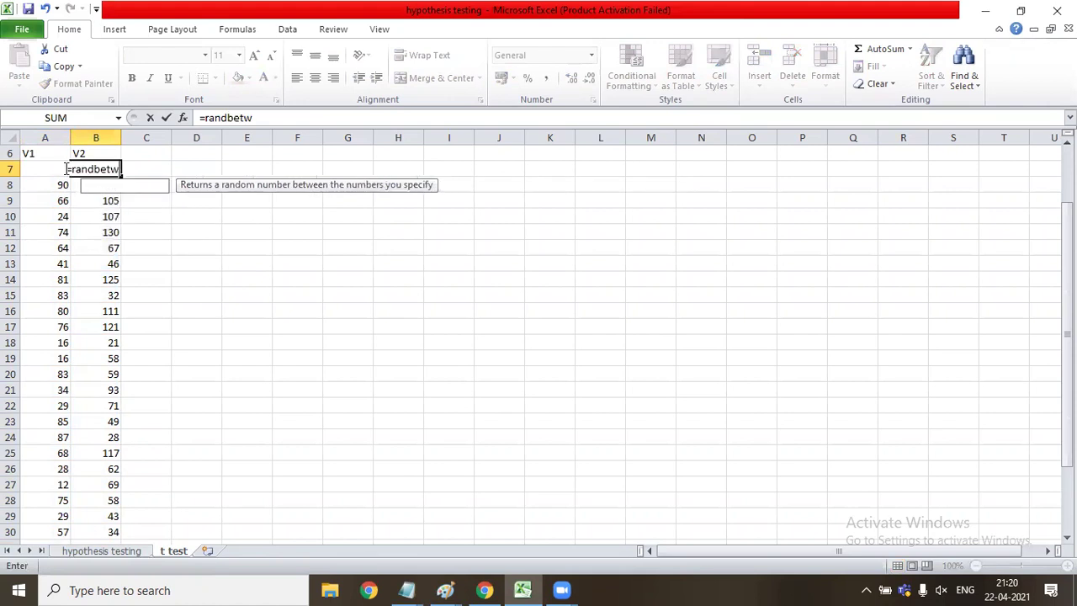
{"action": "type", "text": "een"}
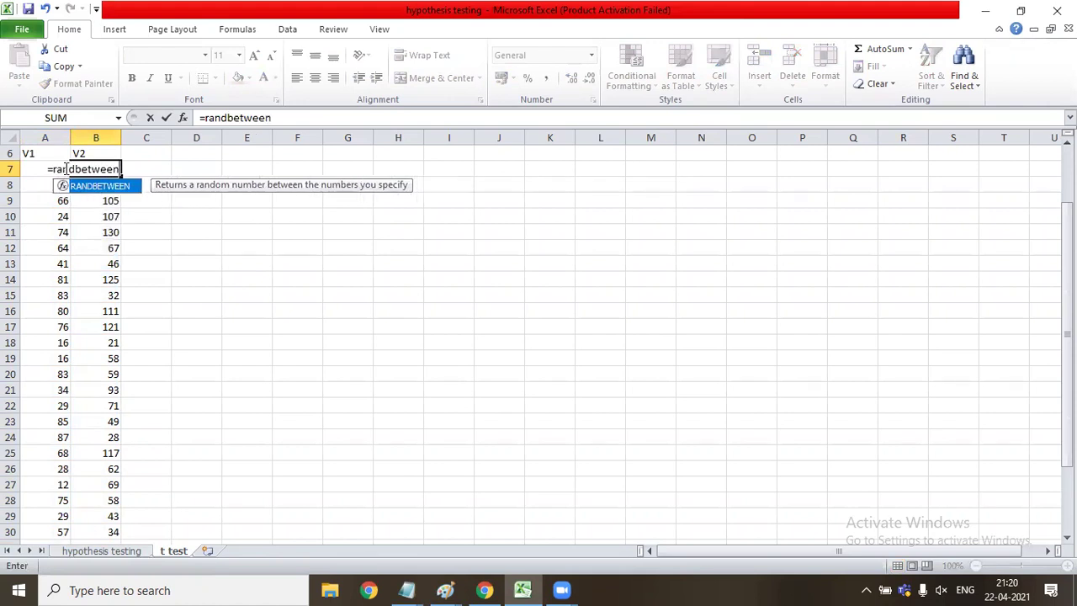
{"action": "type", "text": "(2"}
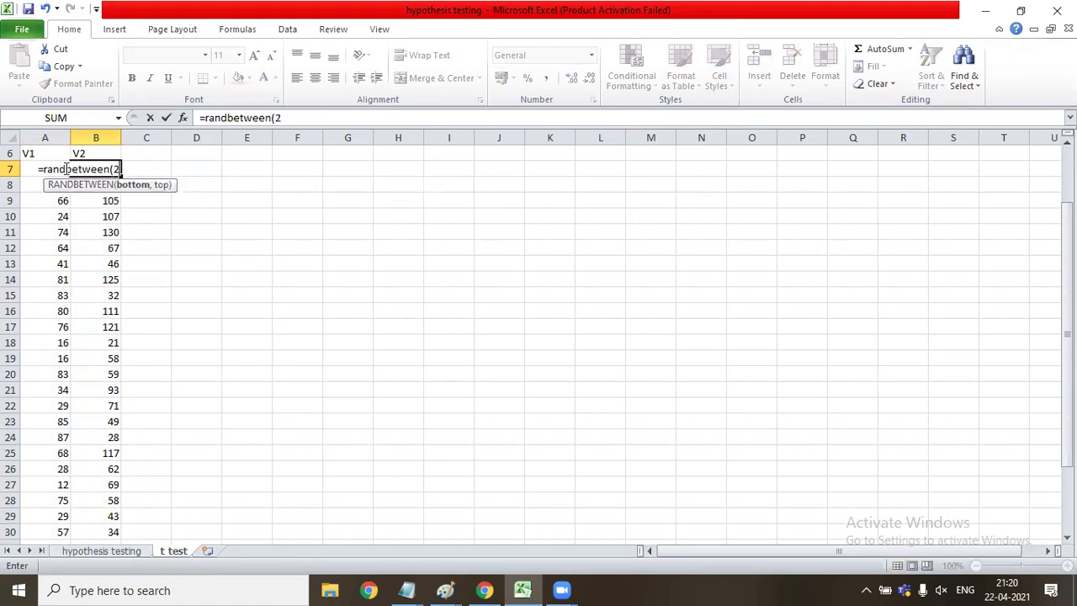
{"action": "type", "text": "0,130"}
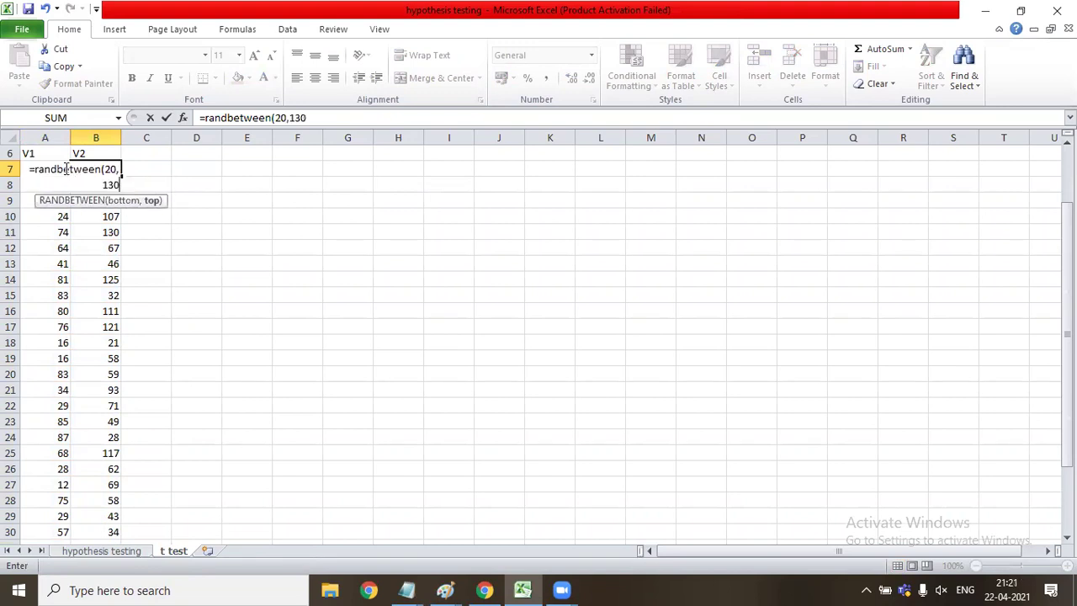
{"action": "type", "text": ")"}
{"action": "key", "text": "Return"}
Step: Copy the random-number formulas in A7:B7
{"action": "key", "text": "Up"}
{"action": "key", "text": "Left"}
{"action": "key", "text": "shift+Right"}
{"action": "key", "text": "ctrl+c"}
{"action": "key", "text": "Down"}
{"action": "key", "text": "shift+Down"}
{"action": "key", "text": "shift+Down"}
{"action": "key", "text": "shift+Down"}
{"action": "key", "text": "shift+Down"}
{"action": "key", "text": "shift+Down"}
{"action": "key", "text": "shift+Down"}
{"action": "key", "text": "shift+Down"}
{"action": "key", "text": "shift+Down"}
{"action": "key", "text": "shift+Down"}
{"action": "key", "text": "shift+Down"}
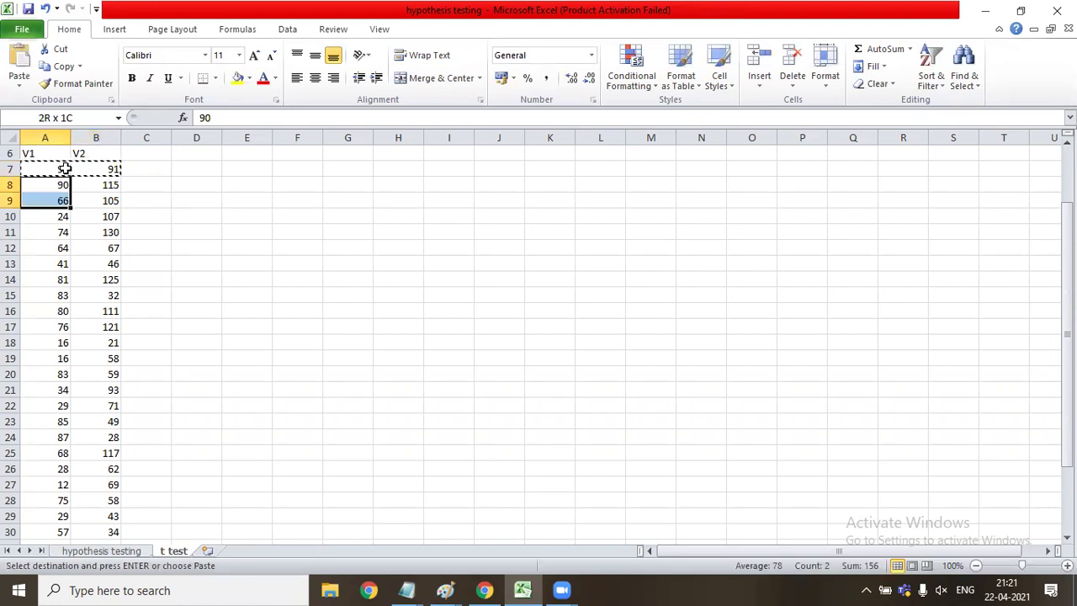
{"action": "key", "text": "shift+Down"}
{"action": "key", "text": "shift+Down"}
{"action": "key", "text": "shift+Down"}
{"action": "key", "text": "shift+Down"}
{"action": "key", "text": "shift+Down"}
{"action": "key", "text": "shift+Down"}
{"action": "key", "text": "shift+Down"}
{"action": "key", "text": "shift+Down"}
{"action": "key", "text": "shift+Down"}
{"action": "key", "text": "shift+Down"}
{"action": "key", "text": "shift+Down"}
{"action": "key", "text": "shift+Down"}
{"action": "key", "text": "shift+Down"}
{"action": "key", "text": "shift+Down"}
{"action": "key", "text": "shift+Down"}
{"action": "key", "text": "shift+Down"}
{"action": "key", "text": "shift+Down"}
{"action": "key", "text": "shift+Down"}
{"action": "key", "text": "shift+Down"}
{"action": "key", "text": "shift+Down"}
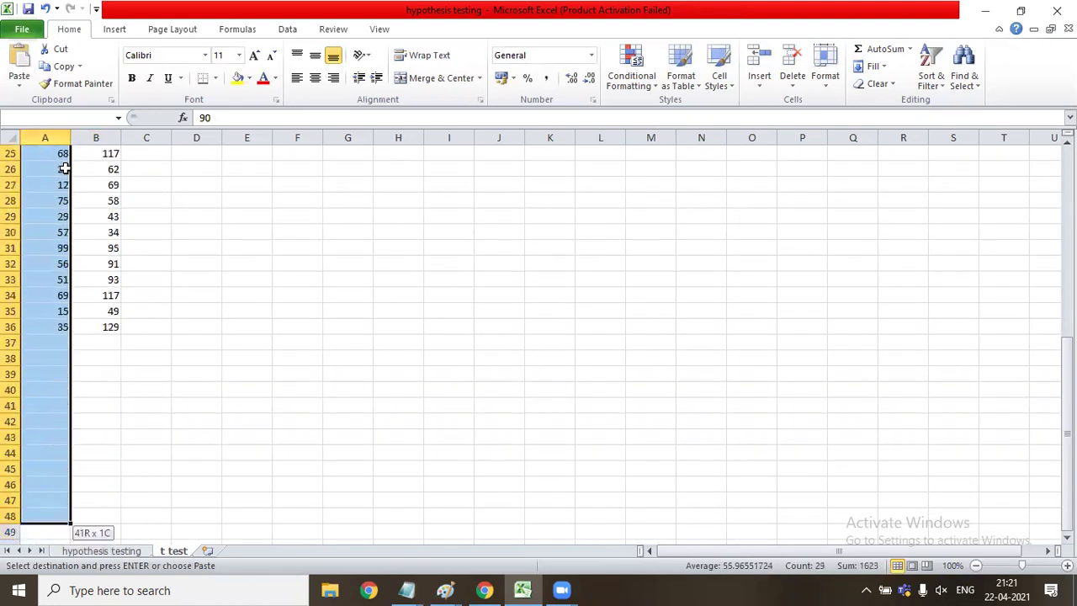
{"action": "key", "text": "shift+Up"}
{"action": "key", "text": "shift+Up"}
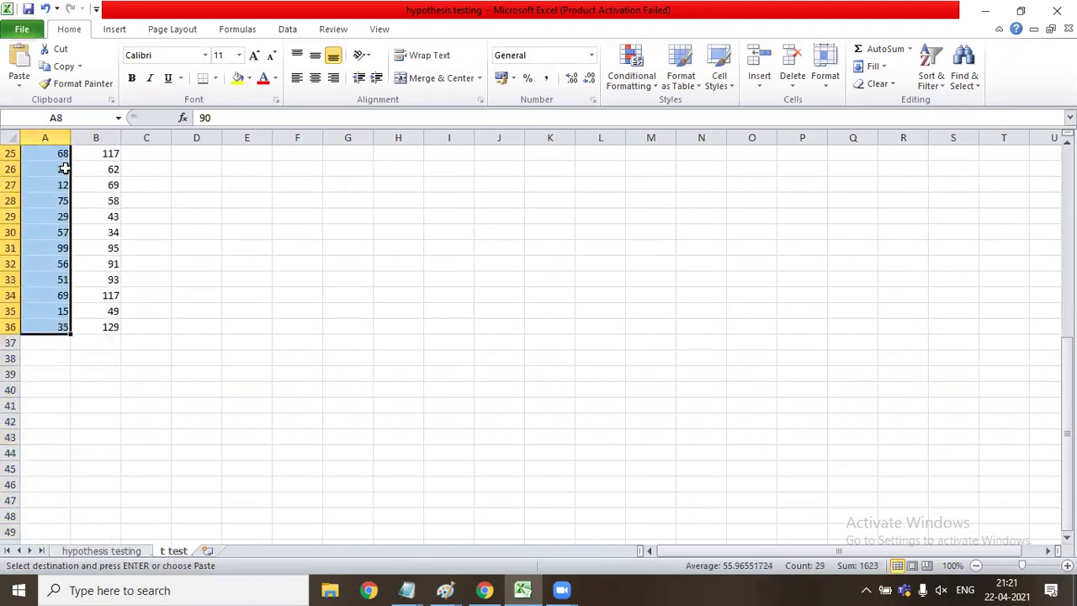
{"action": "key", "text": "Up"}
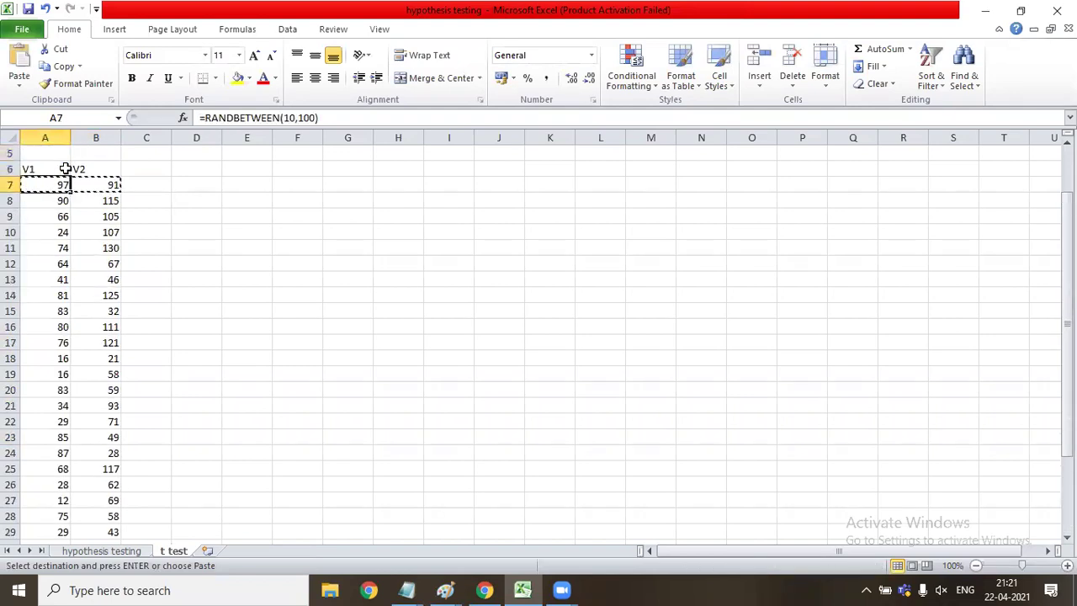
{"action": "key", "text": "ctrl+shift+Down"}
{"action": "key", "text": "Up"}
{"action": "key", "text": "Down"}
{"action": "key", "text": "shift+Right"}
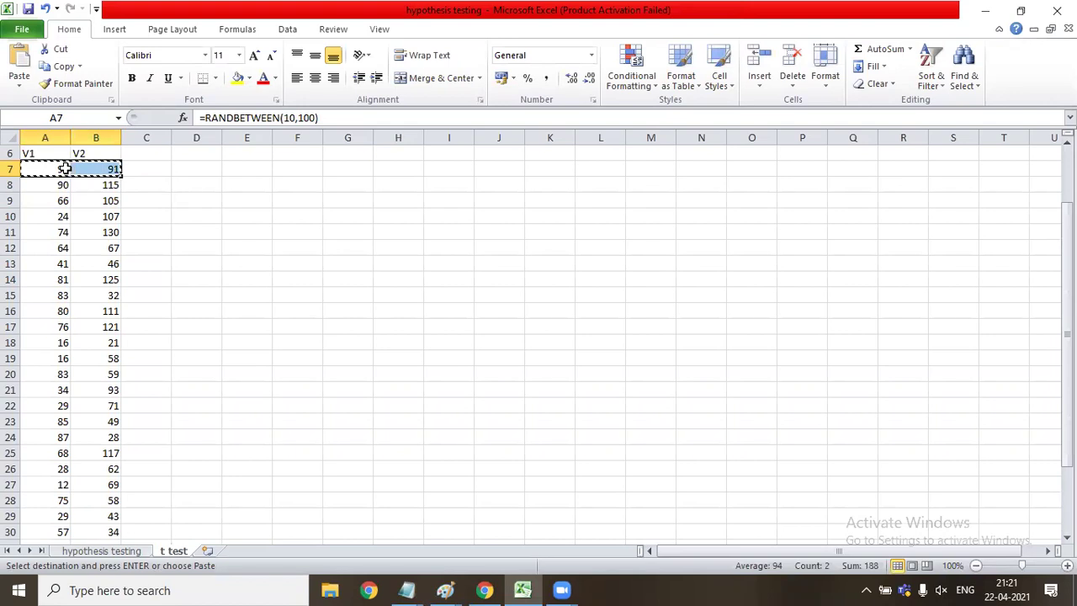
{"action": "key", "text": "shift+Left"}
{"action": "key", "text": "Right"}
{"action": "key", "text": "Left"}
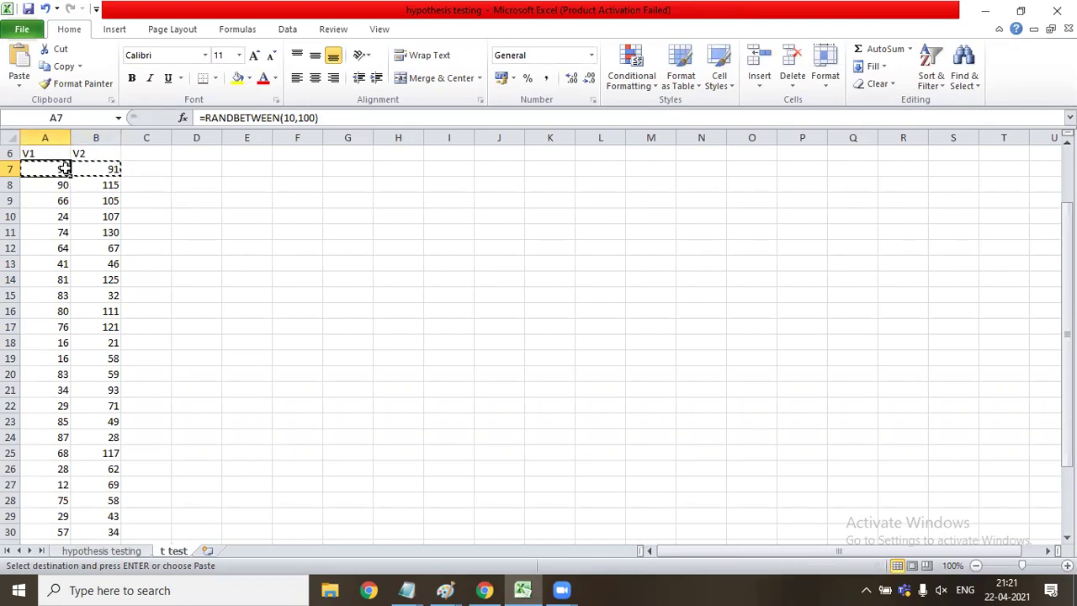
Step: Paste the copied cells over A7:B7 as values only, so both formulas become static numbers
{"action": "right_click", "coordinate": [66, 169]}
{"action": "left_click", "coordinate": [65, 171]}
{"action": "right_click", "coordinate": [65, 171]}
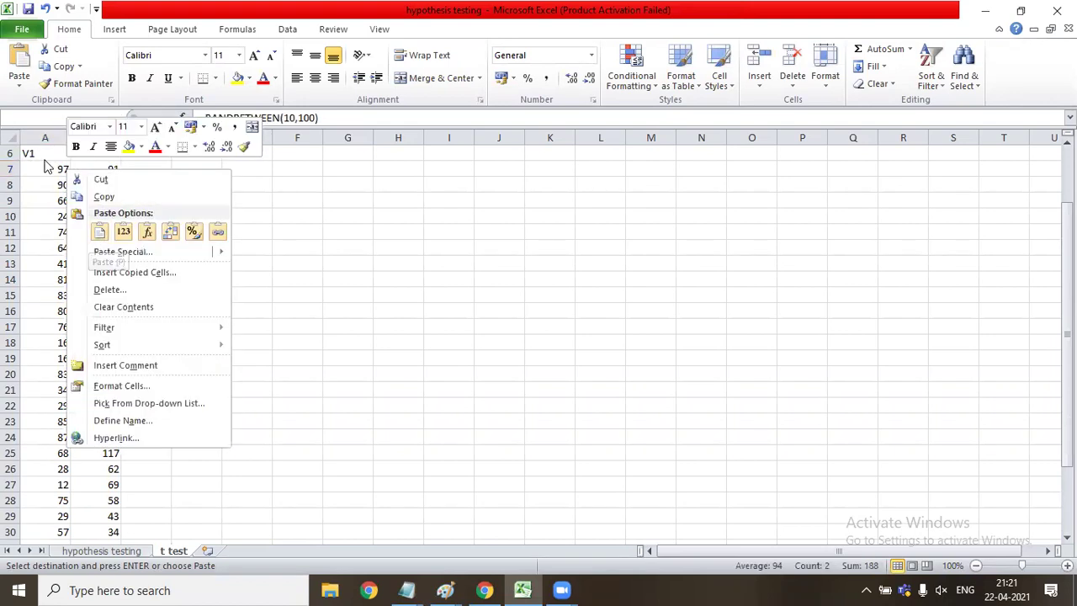
{"action": "left_click", "coordinate": [107, 253]}
{"action": "left_click", "coordinate": [40, 191]}
{"action": "left_click", "coordinate": [193, 353]}
{"action": "key", "text": "Escape"}
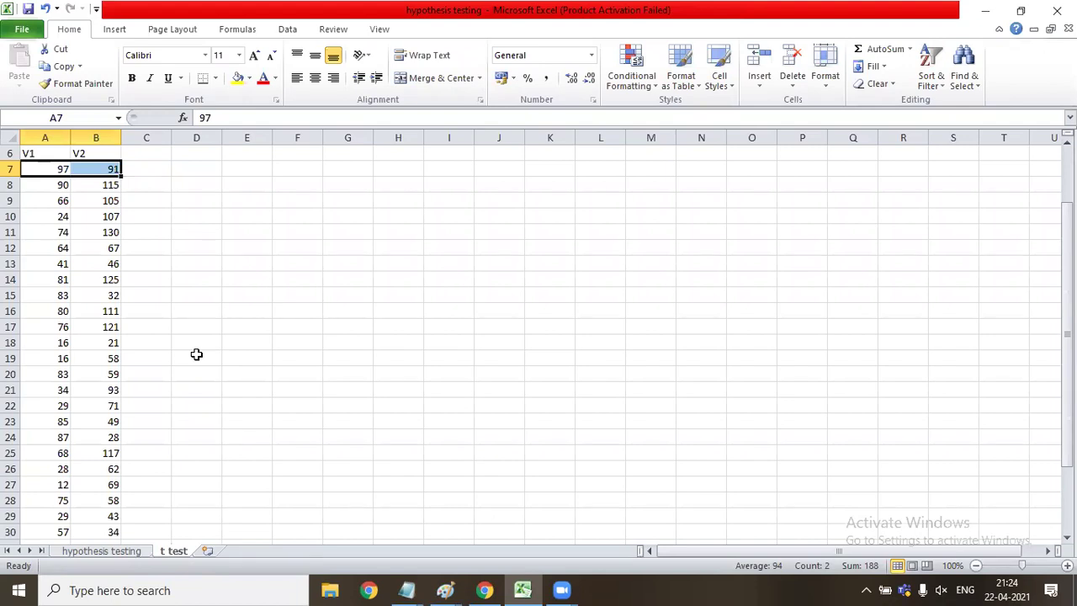
Step: Move the V2 header and its data from B6:B36 to column AD, starting at cell AD6
{"action": "key", "text": "Up"}
{"action": "key", "text": "Right"}
{"action": "key", "text": "Down"}
{"action": "key", "text": "Up"}
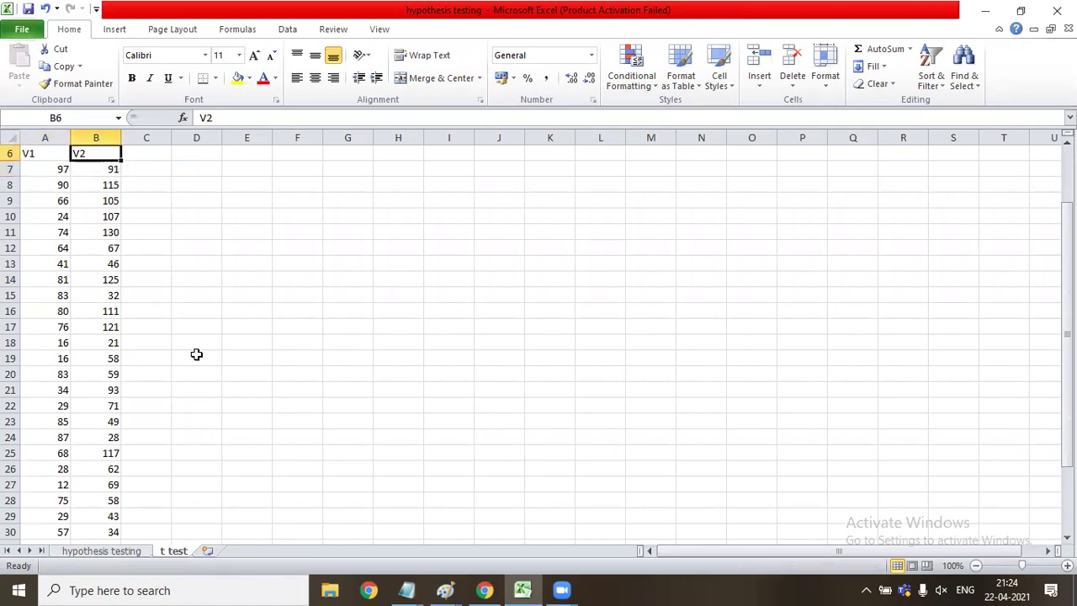
{"action": "key", "text": "ctrl+shift+Down"}
{"action": "key", "text": "ctrl+c"}
{"action": "scroll", "coordinate": [196, 354], "scroll_direction": "up", "scroll_amount": 4}
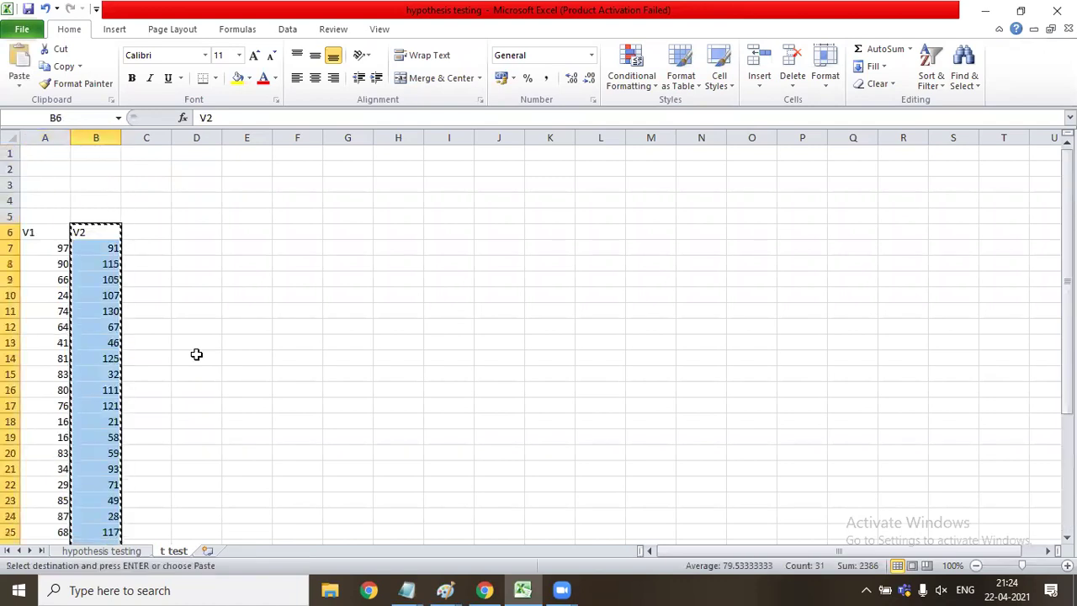
{"action": "key", "text": "Right"}
{"action": "key", "text": "Right"}
{"action": "key", "text": "Right"}
{"action": "key", "text": "Right"}
{"action": "key", "text": "Right"}
{"action": "key", "text": "Right"}
{"action": "key", "text": "Right"}
{"action": "key", "text": "Right"}
{"action": "key", "text": "Right"}
{"action": "key", "text": "Right"}
{"action": "key", "text": "Right"}
{"action": "key", "text": "Right"}
{"action": "key", "text": "Right"}
{"action": "key", "text": "Right"}
{"action": "key", "text": "Right"}
{"action": "key", "text": "Right"}
{"action": "key", "text": "Right"}
{"action": "key", "text": "Right"}
{"action": "key", "text": "Right"}
{"action": "key", "text": "Right"}
{"action": "key", "text": "Right"}
{"action": "key", "text": "Right"}
{"action": "key", "text": "Right"}
{"action": "key", "text": "Right"}
{"action": "key", "text": "Right"}
{"action": "key", "text": "Right"}
{"action": "key", "text": "Right"}
{"action": "key", "text": "Right"}
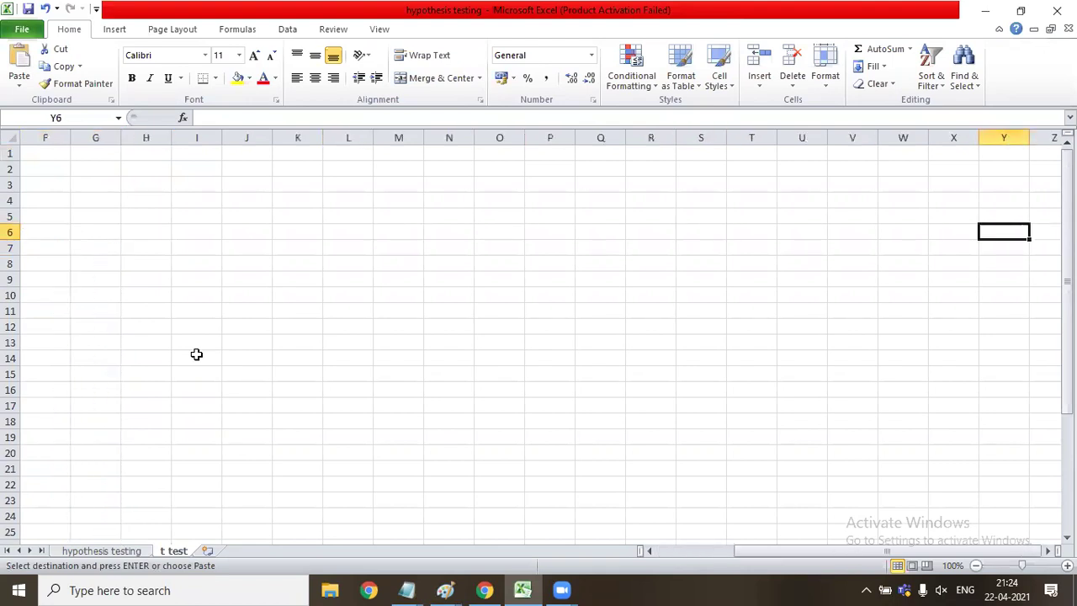
{"action": "key", "text": "Return"}
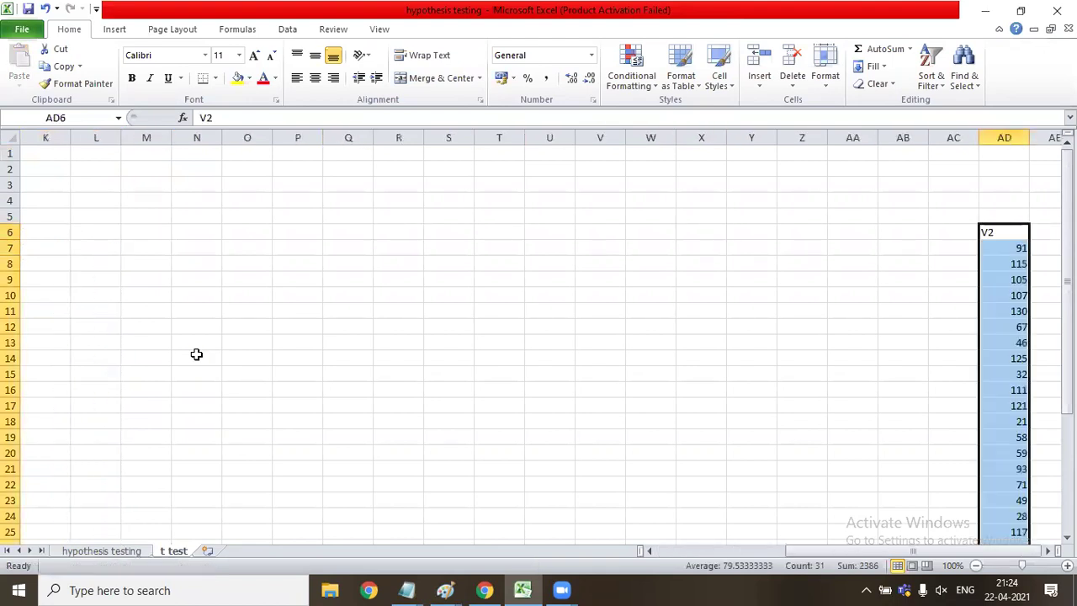
Step: Return to column A and select the V1 values in A7:A36 to check their average and count
{"action": "key", "text": "Left"}
{"action": "key", "text": "Left"}
{"action": "key", "text": "Left"}
{"action": "key", "text": "Left"}
{"action": "key", "text": "Left"}
{"action": "key", "text": "Left"}
{"action": "key", "text": "Left"}
{"action": "key", "text": "Left"}
{"action": "key", "text": "Left"}
{"action": "key", "text": "Left"}
{"action": "key", "text": "Left"}
{"action": "key", "text": "Left"}
{"action": "key", "text": "Left"}
{"action": "key", "text": "Left"}
{"action": "key", "text": "Left"}
{"action": "key", "text": "Left"}
{"action": "key", "text": "Left"}
{"action": "key", "text": "Left"}
{"action": "key", "text": "Left"}
{"action": "key", "text": "Left"}
{"action": "key", "text": "Up"}
{"action": "key", "text": "Up"}
{"action": "key", "text": "Up"}
{"action": "key", "text": "Up"}
{"action": "key", "text": "Up"}
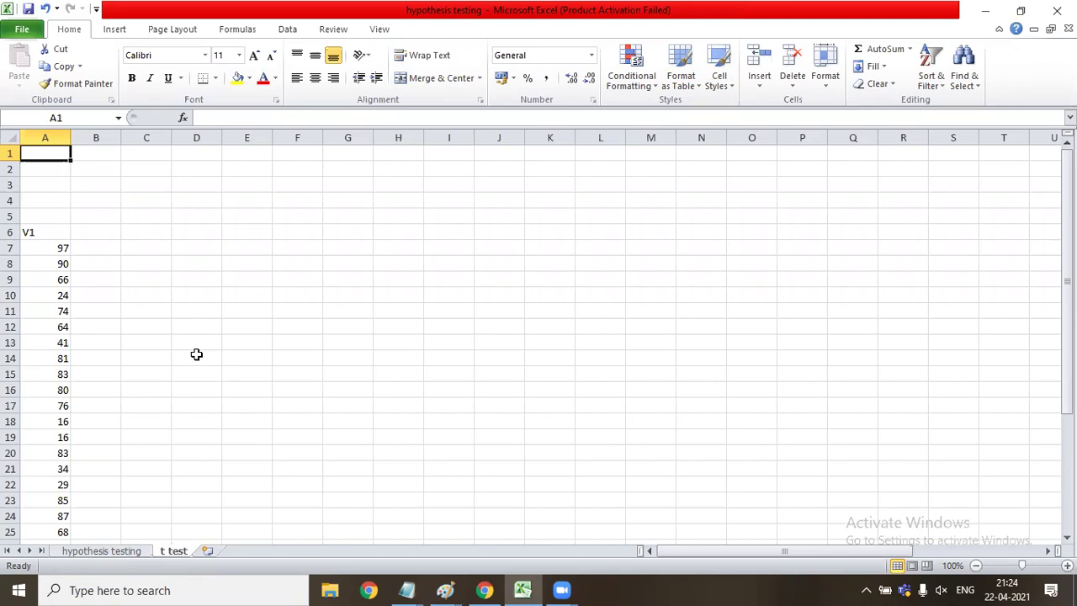
{"action": "key", "text": "Down"}
{"action": "key", "text": "Down"}
{"action": "key", "text": "Down"}
{"action": "key", "text": "Down"}
{"action": "key", "text": "Down"}
{"action": "key", "text": "Down"}
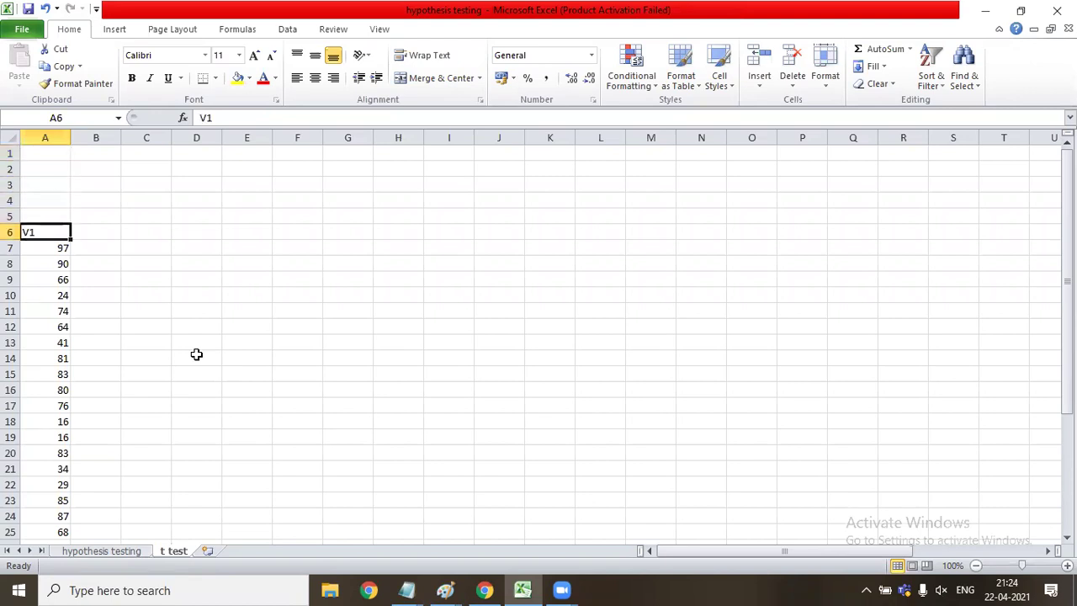
{"action": "key", "text": "ctrl+shift+Down"}
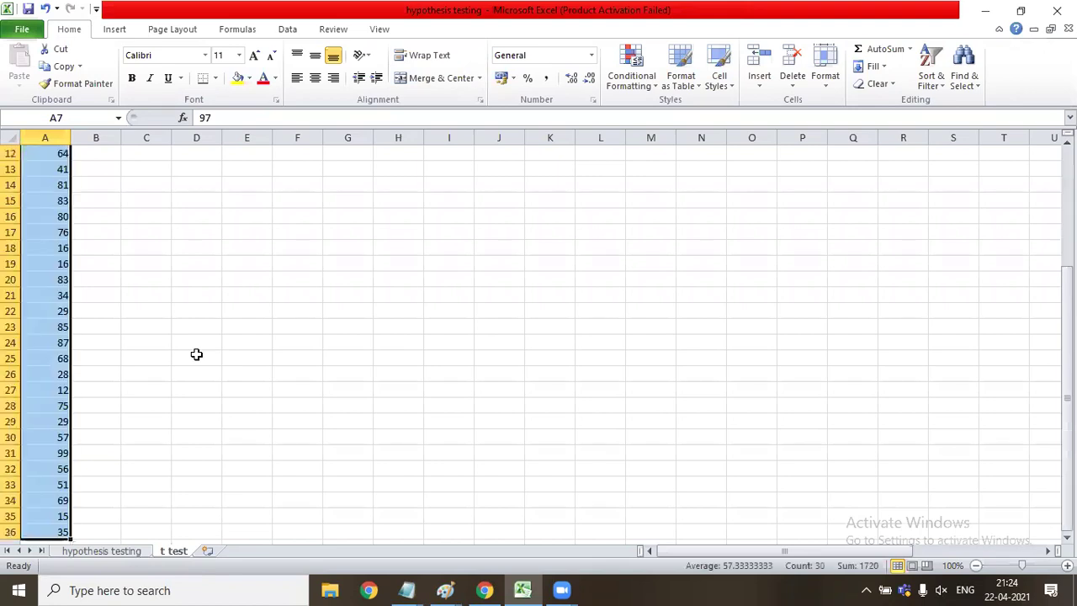
Step: Enter "Problem Statement: We need to have avg weights of apples greater than 55 gms" in cell A1
{"action": "key", "text": "ctrl+Home"}
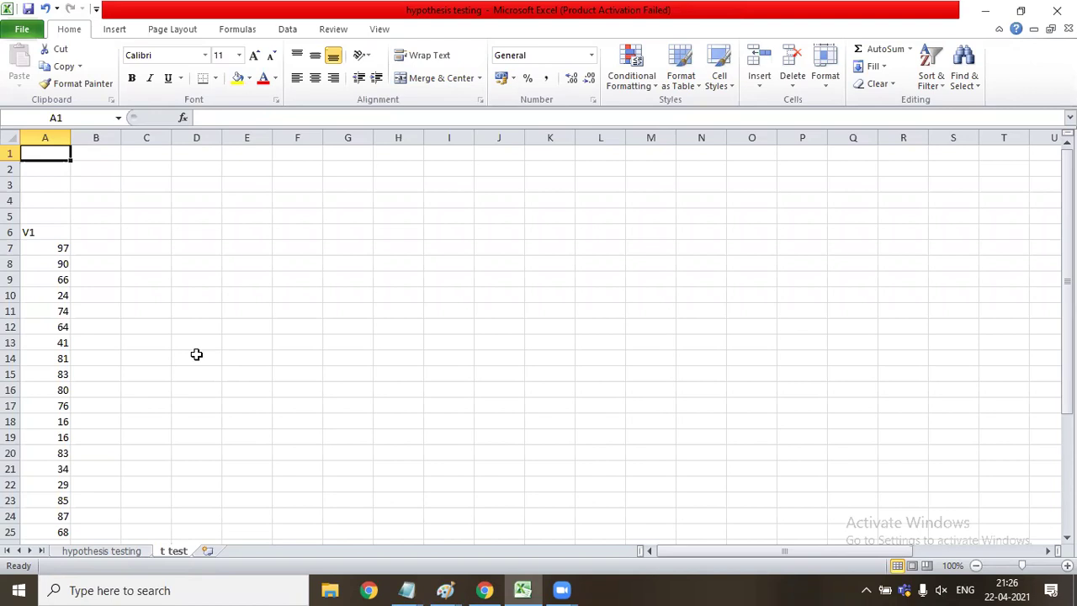
{"action": "type", "text": "We w"}
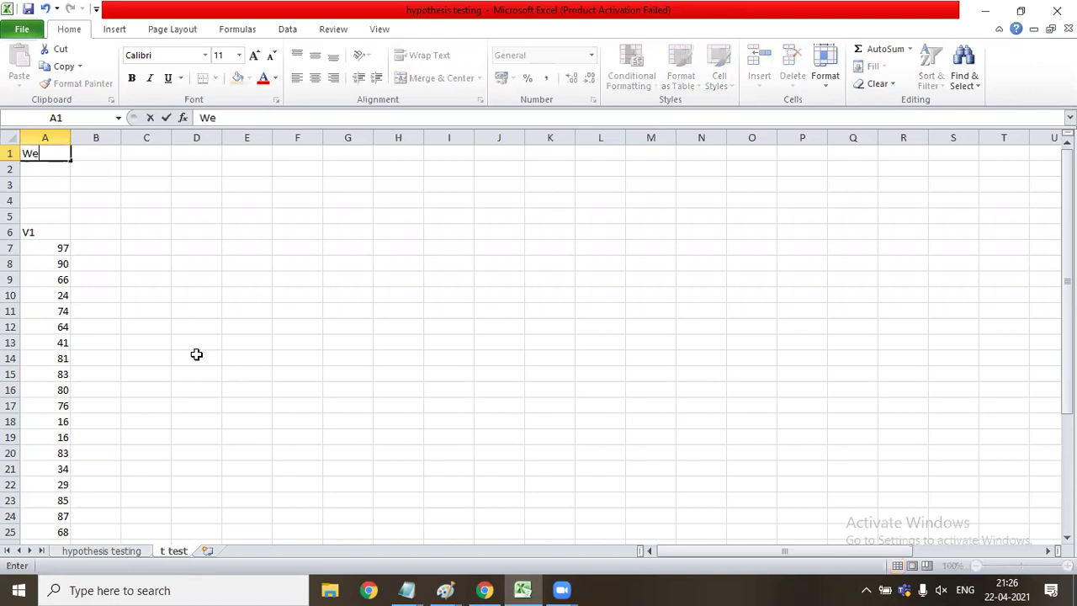
{"action": "key", "text": "BackSpace"}
{"action": "key", "text": "BackSpace"}
{"action": "key", "text": "BackSpace"}
{"action": "key", "text": "BackSpace"}
{"action": "type", "text": "Problem Stateme"}
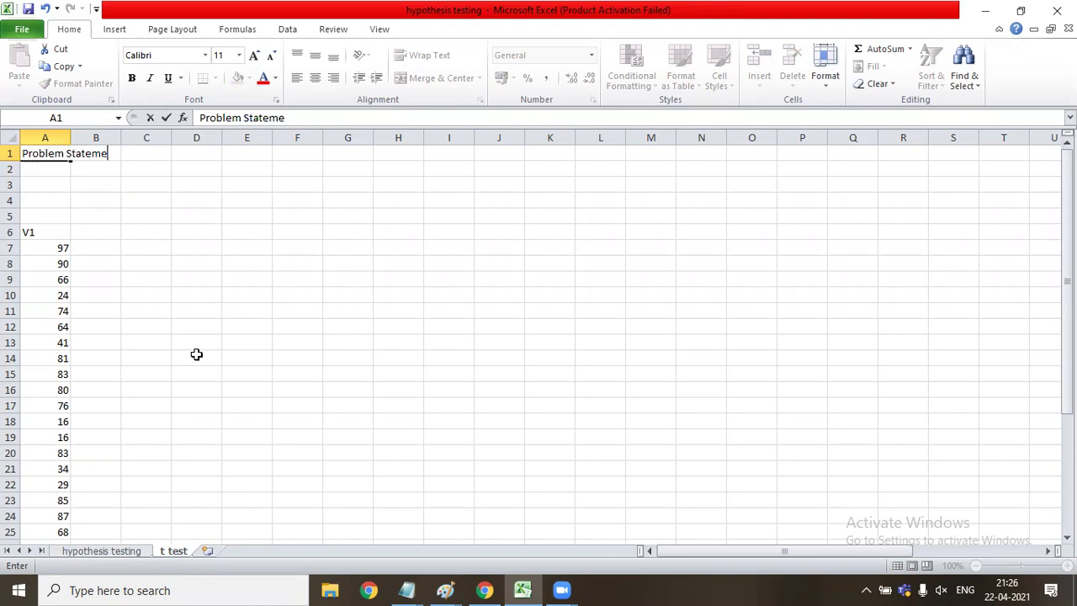
{"action": "type", "text": "nt: We need to "}
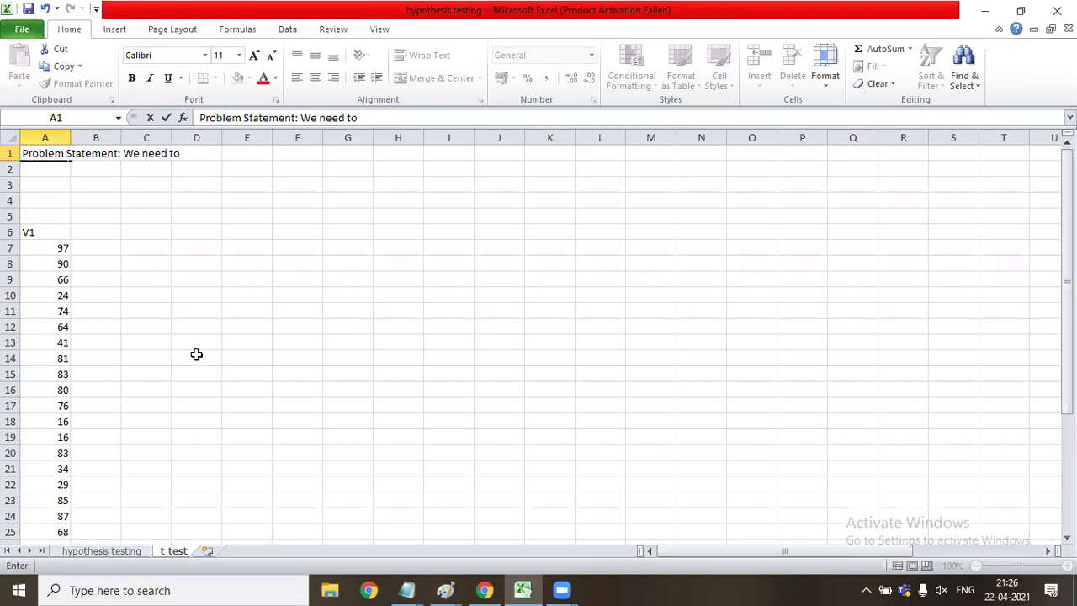
{"action": "type", "text": "have avg weights"}
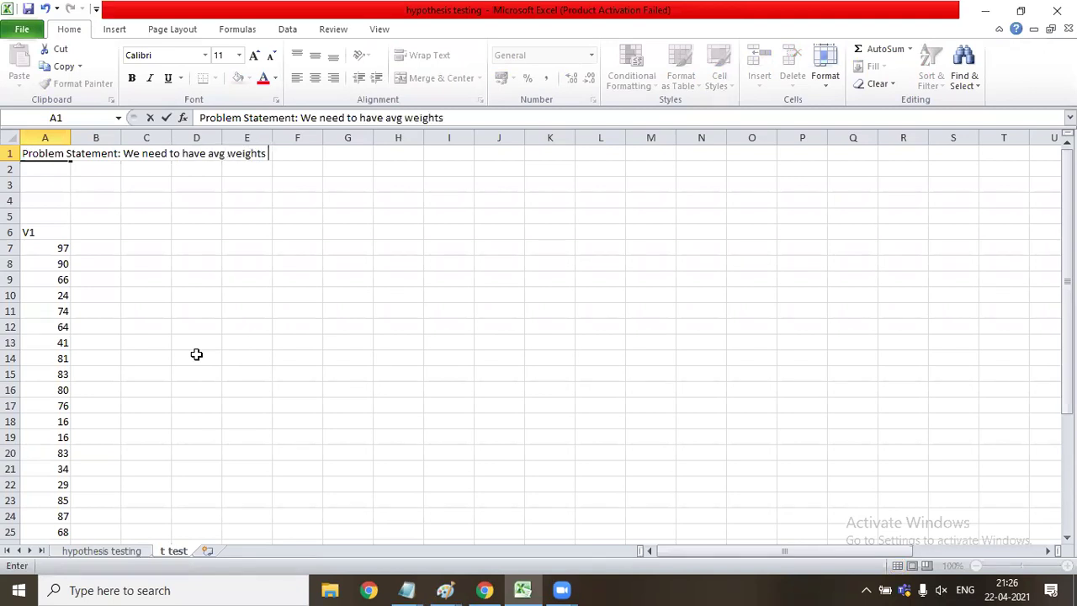
{"action": "type", "text": " of apples"}
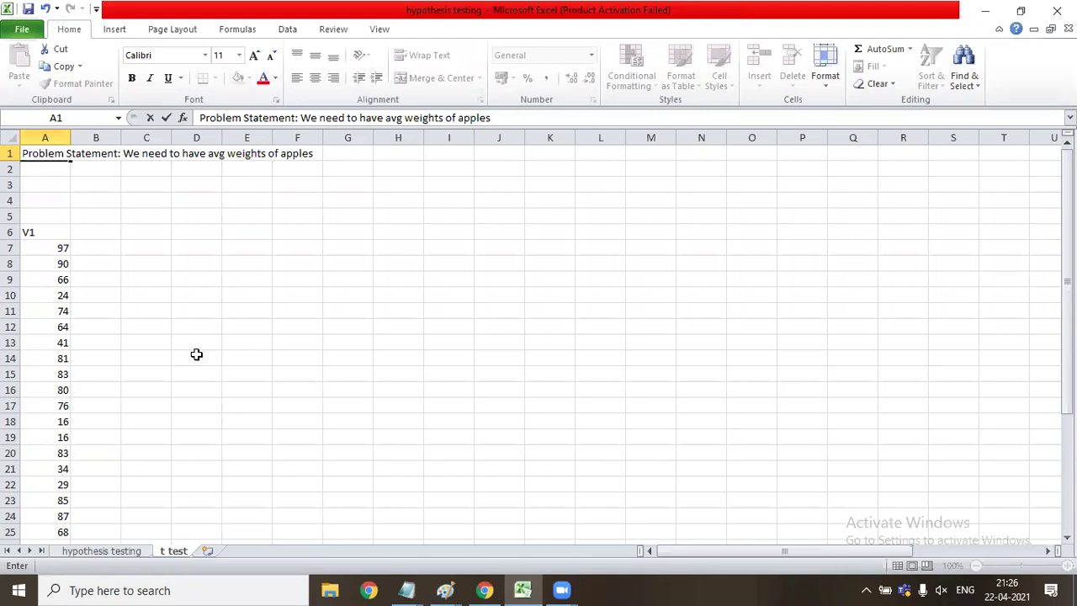
{"action": "type", "text": "greater than 55 gms"}
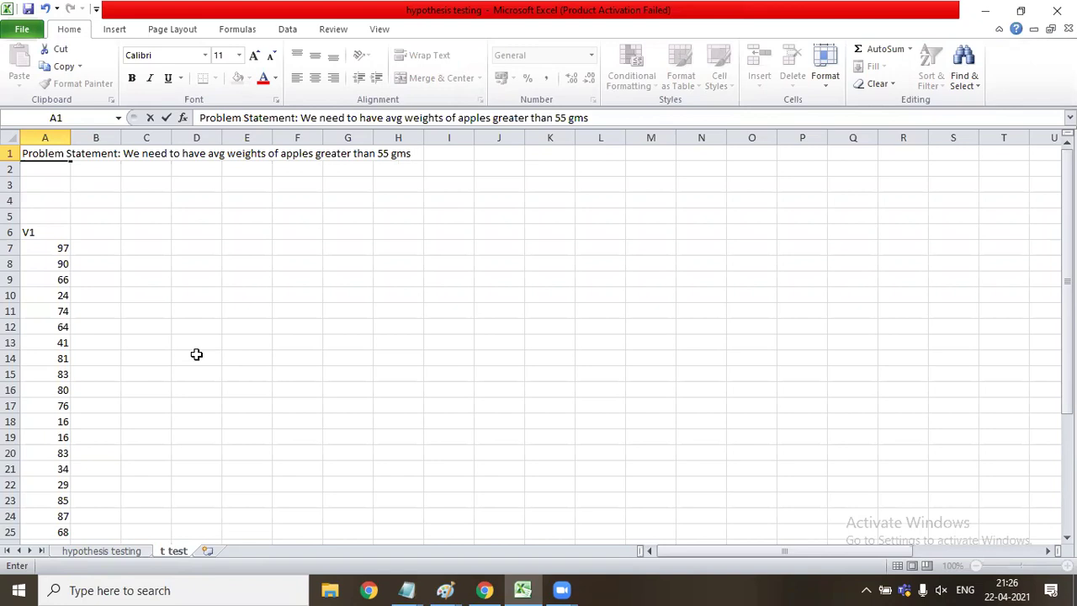
{"action": "key", "text": "Tab"}
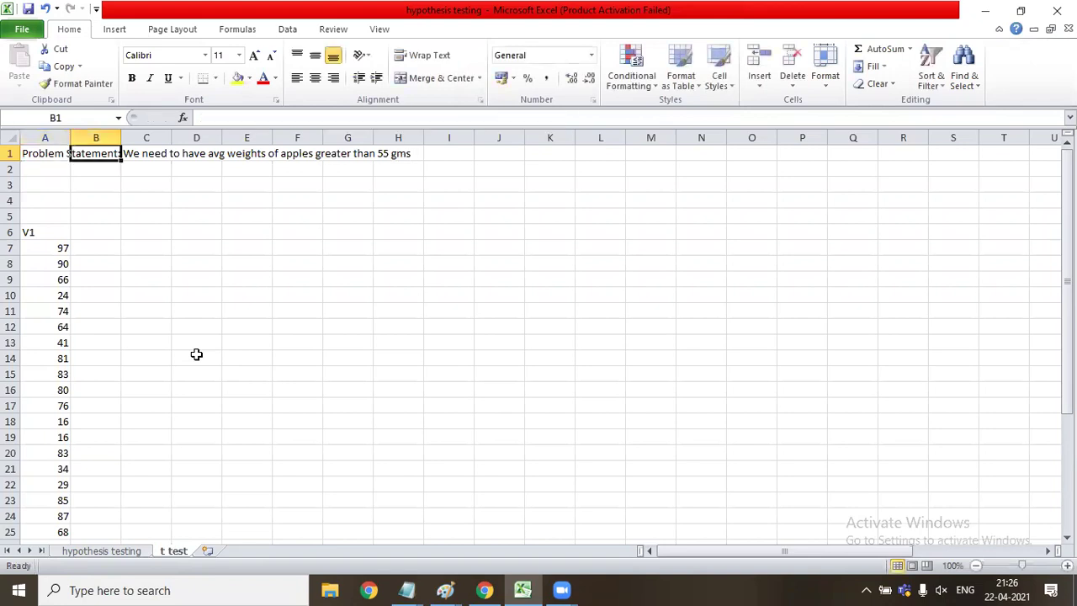
Step: Select the V1 values in A7:A36 to review the sample data under the problem statement
{"action": "key", "text": "Left"}
{"action": "key", "text": "Down"}
{"action": "key", "text": "Down"}
{"action": "key", "text": "Down"}
{"action": "key", "text": "Down"}
{"action": "key", "text": "Down"}
{"action": "key", "text": "Down"}
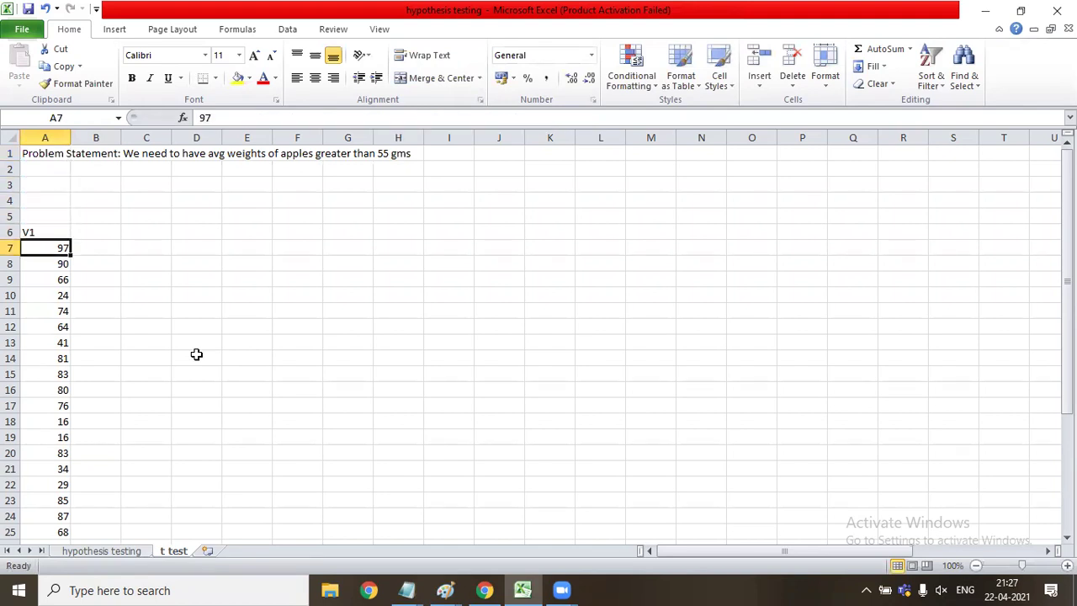
{"action": "key", "text": "ctrl+shift+Down"}
Step: Enter the population size below the problem statement, with the label "N" in A2 and 100000 in B2
{"action": "key", "text": "Up"}
{"action": "key", "text": "Up"}
{"action": "key", "text": "Up"}
{"action": "key", "text": "Up"}
{"action": "key", "text": "Up"}
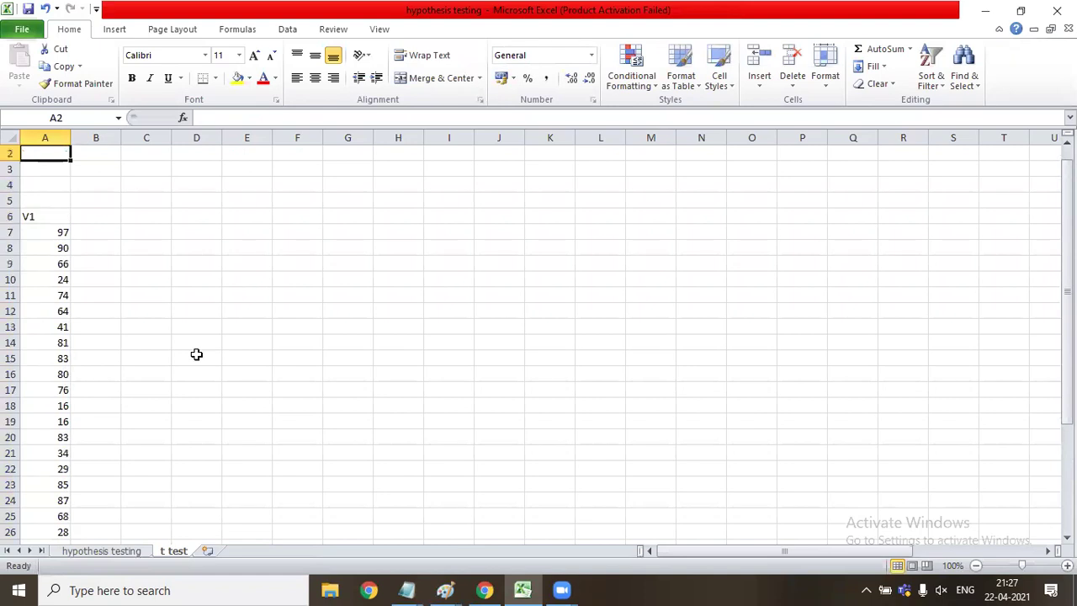
{"action": "key", "text": "Up"}
{"action": "key", "text": "Down"}
{"action": "key", "text": "Down"}
{"action": "key", "text": "Up"}
{"action": "type", "text": "N"}
{"action": "key", "text": "Tab"}
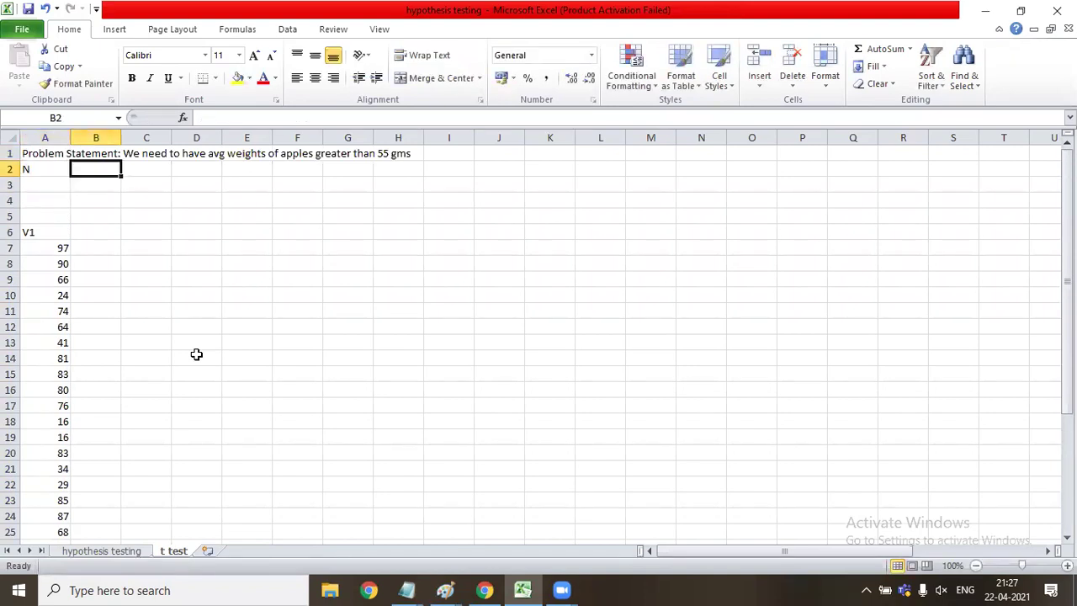
{"action": "type", "text": "100000"}
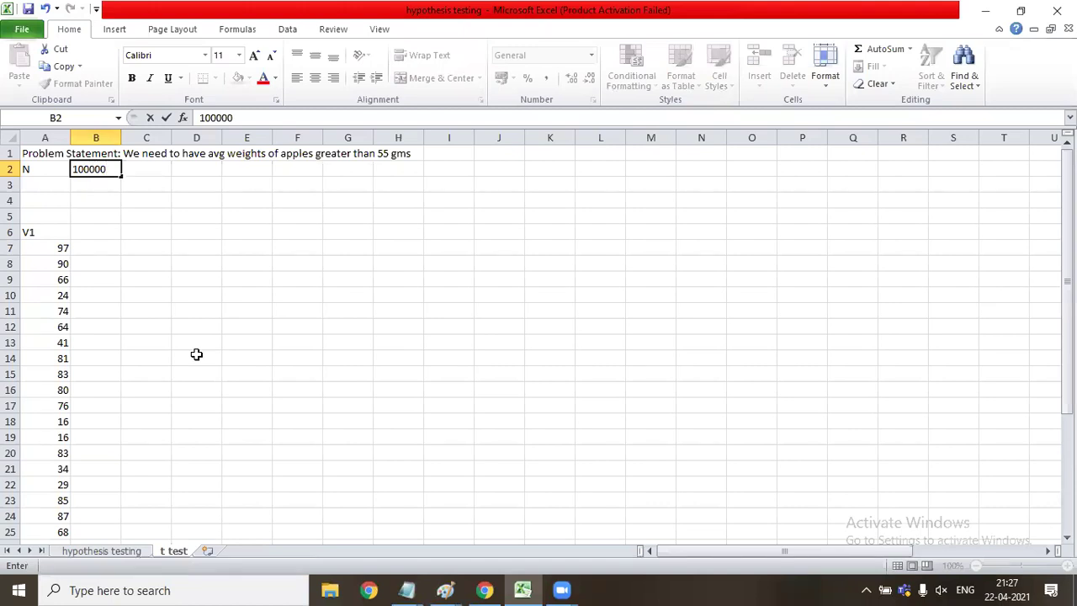
{"action": "key", "text": "Tab"}
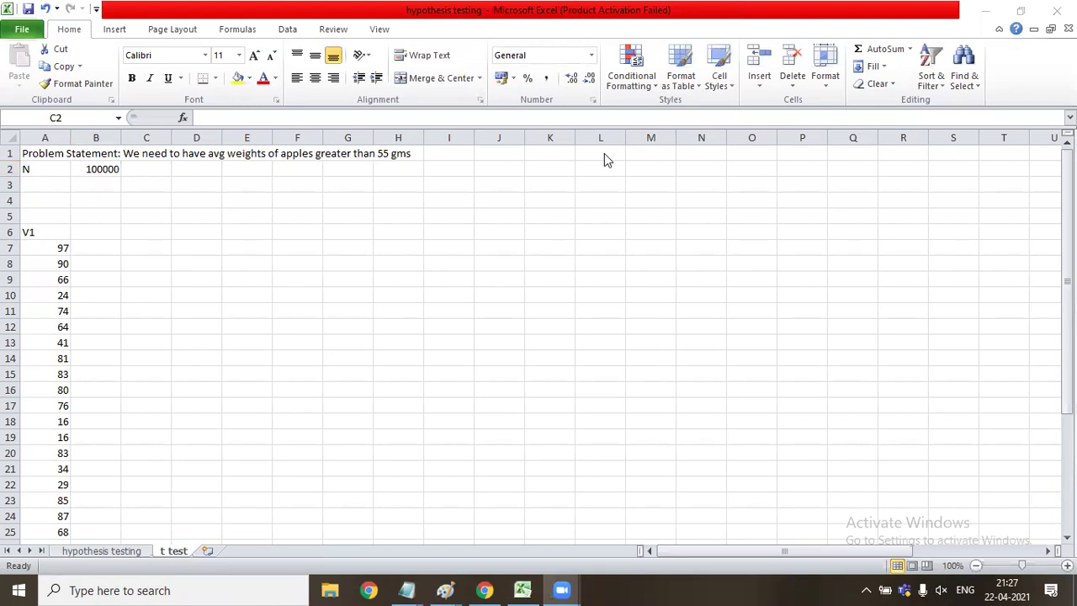
Step: Center-align the V1 header and all its values in A6:A36
{"action": "left_click", "coordinate": [39, 232]}
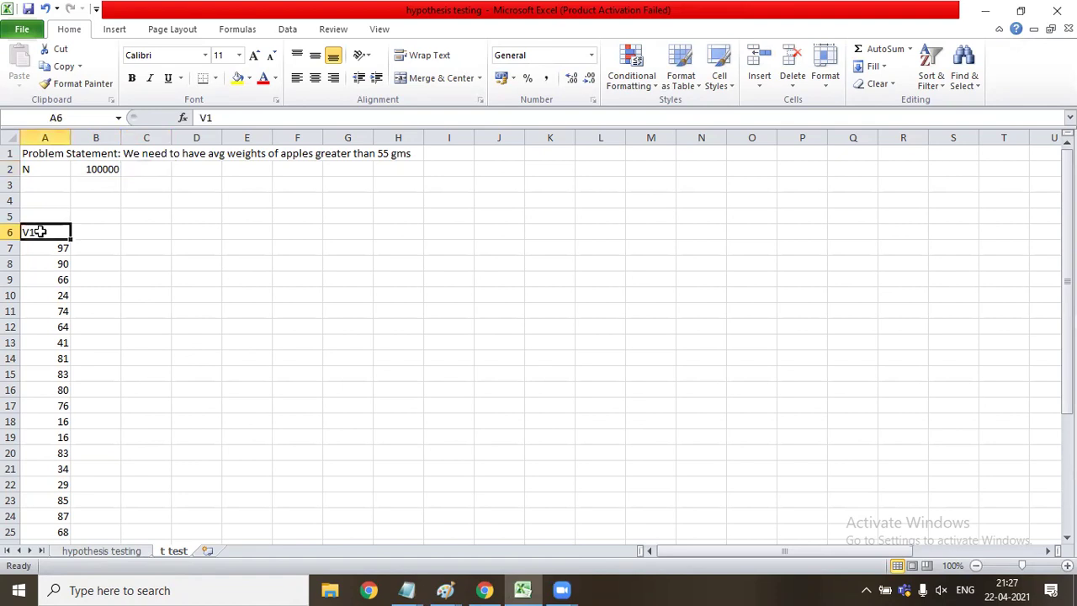
{"action": "key", "text": "ctrl+shift+Down"}
{"action": "left_click", "coordinate": [313, 84]}
{"action": "scroll", "coordinate": [92, 264], "scroll_direction": "up", "scroll_amount": 4}
Step: Extend the header in cell A6 so it reads "V1(Samples)"
{"action": "left_click", "coordinate": [59, 233]}
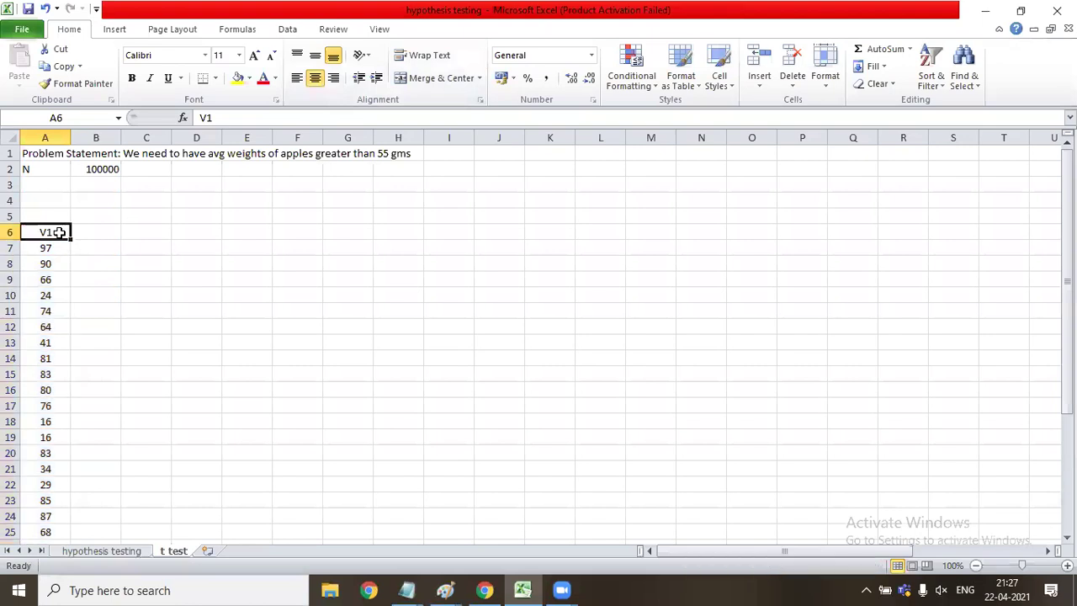
{"action": "double_click", "coordinate": [59, 232]}
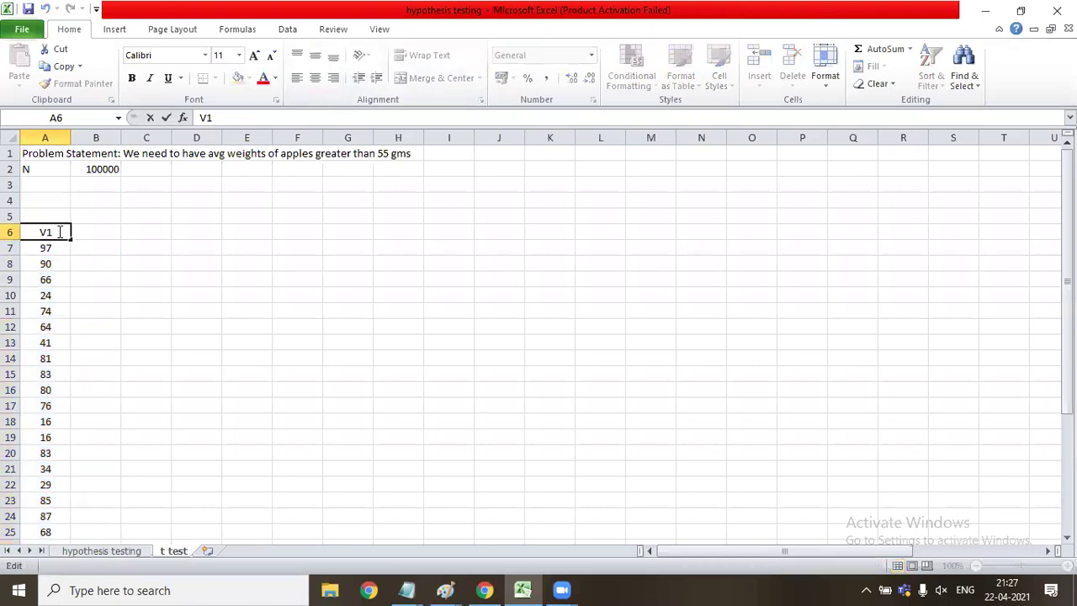
{"action": "type", "text": "(Samples)"}
{"action": "key", "text": "Tab"}
{"action": "key", "text": "Return"}
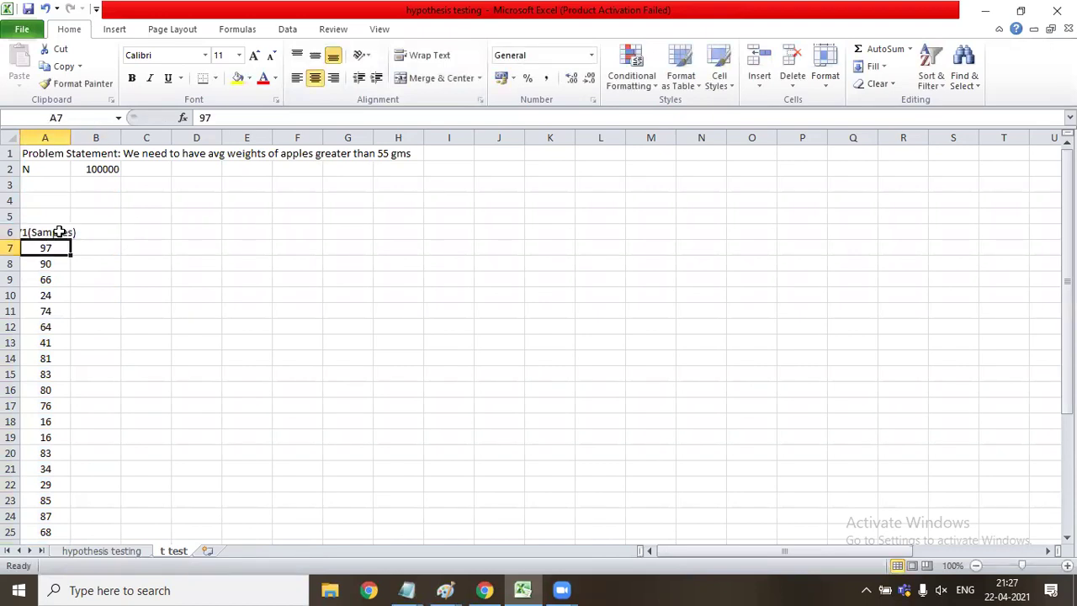
Step: Select the sample values in A7:A36 to check their average and count, and return to the top rows
{"action": "key", "text": "ctrl+shift+Down"}
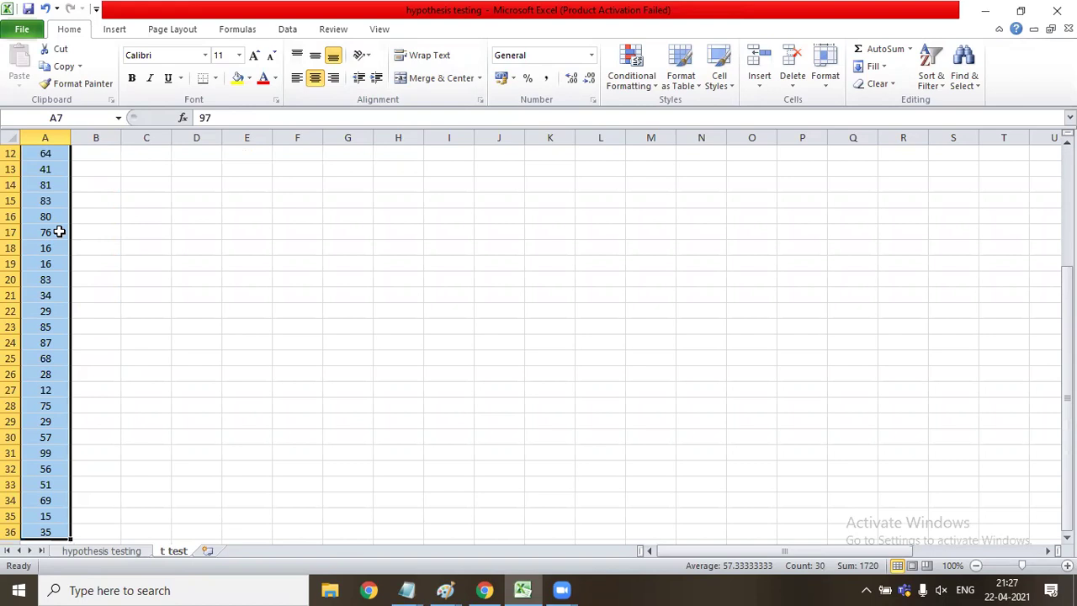
{"action": "key", "text": "Up"}
{"action": "key", "text": "Up"}
{"action": "key", "text": "Up"}
{"action": "key", "text": "Up"}
{"action": "key", "text": "Up"}
{"action": "key", "text": "Up"}
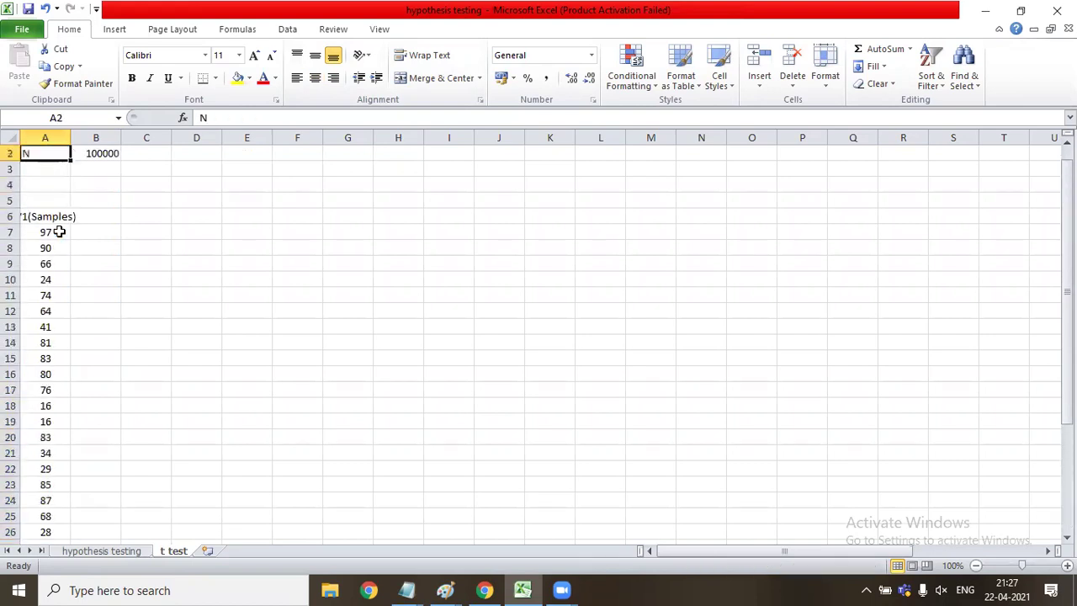
Step: Enter the hypothesis labels "H0" in cell C7 and "Ha" in cell C8
{"action": "key", "text": "Down"}
{"action": "key", "text": "Down"}
{"action": "key", "text": "Down"}
{"action": "key", "text": "Right"}
{"action": "key", "text": "Right"}
{"action": "key", "text": "Down"}
{"action": "key", "text": "Down"}
{"action": "key", "text": "Down"}
{"action": "key", "text": "Right"}
{"action": "key", "text": "Left"}
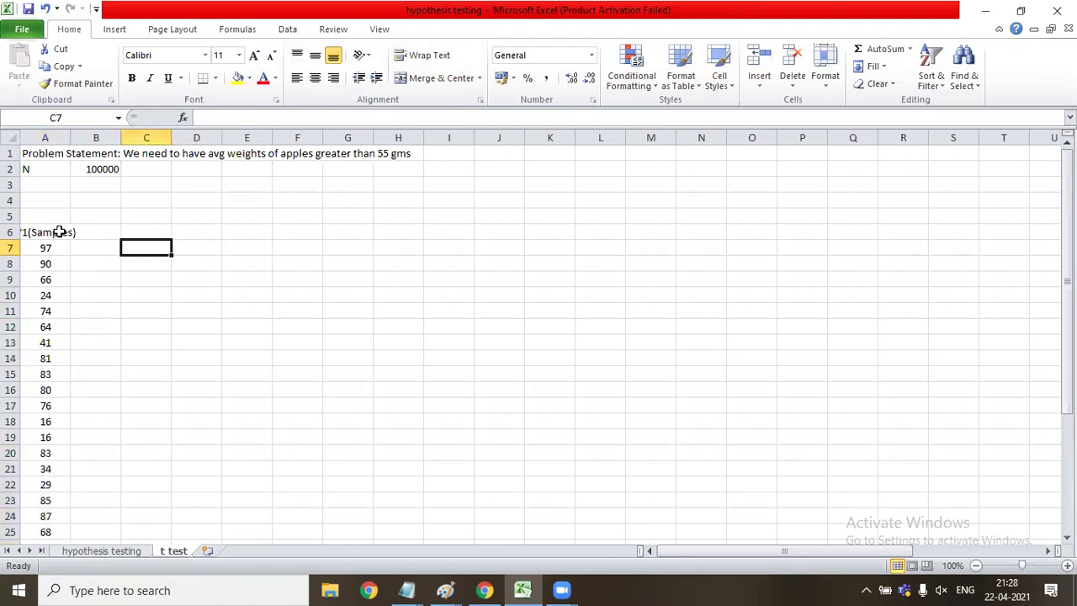
{"action": "type", "text": "h"}
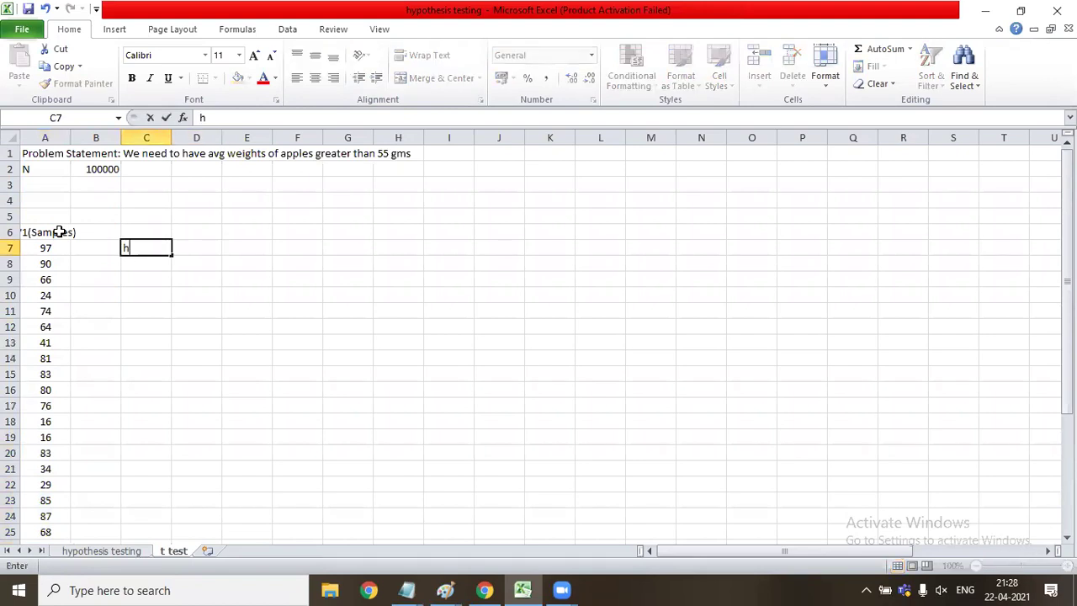
{"action": "type", "text": "0"}
{"action": "key", "text": "BackSpace"}
{"action": "key", "text": "BackSpace"}
{"action": "type", "text": "H0"}
{"action": "key", "text": "Tab"}
{"action": "key", "text": "Return"}
{"action": "type", "text": "Ha"}
{"action": "key", "text": "Up"}
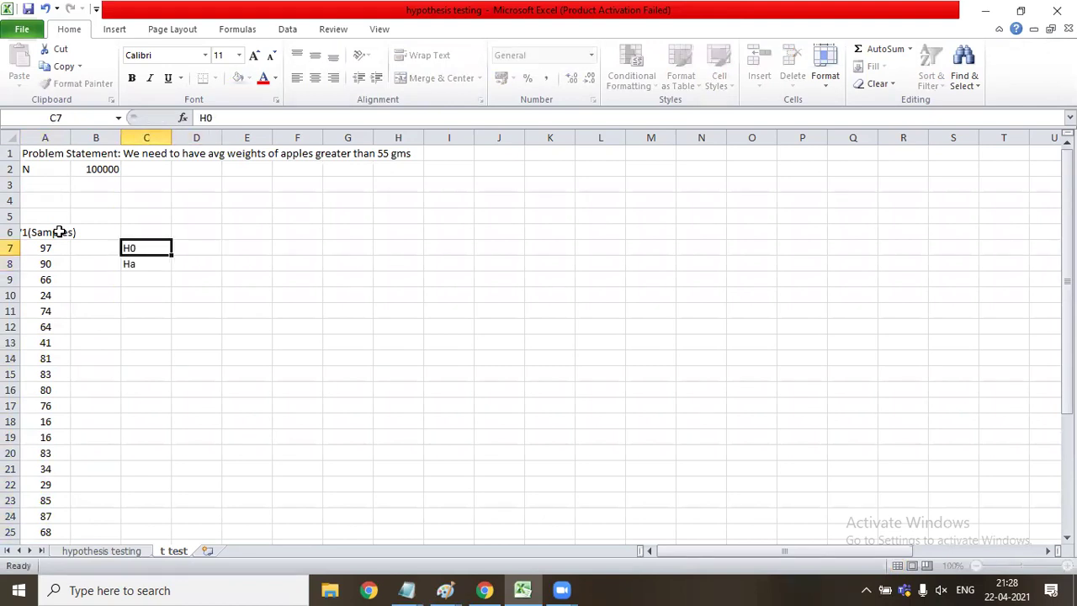
Step: Enter the null hypothesis "avg w=50 g" in cell D7, beside the H0 label
{"action": "key", "text": "Right"}
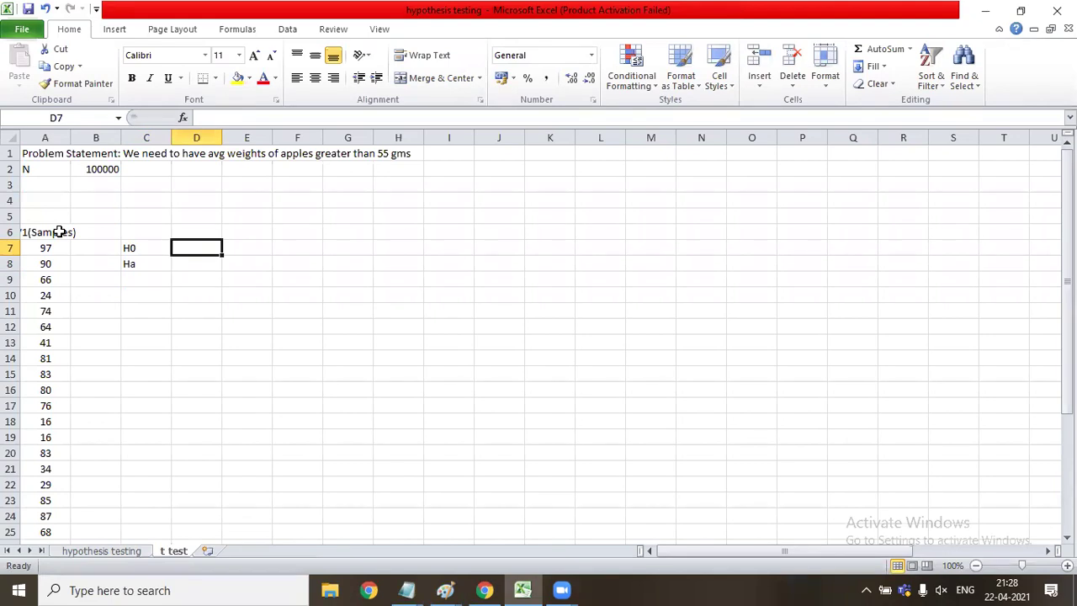
{"action": "type", "text": "u"}
{"action": "key", "text": "BackSpace"}
{"action": "type", "text": "avg"}
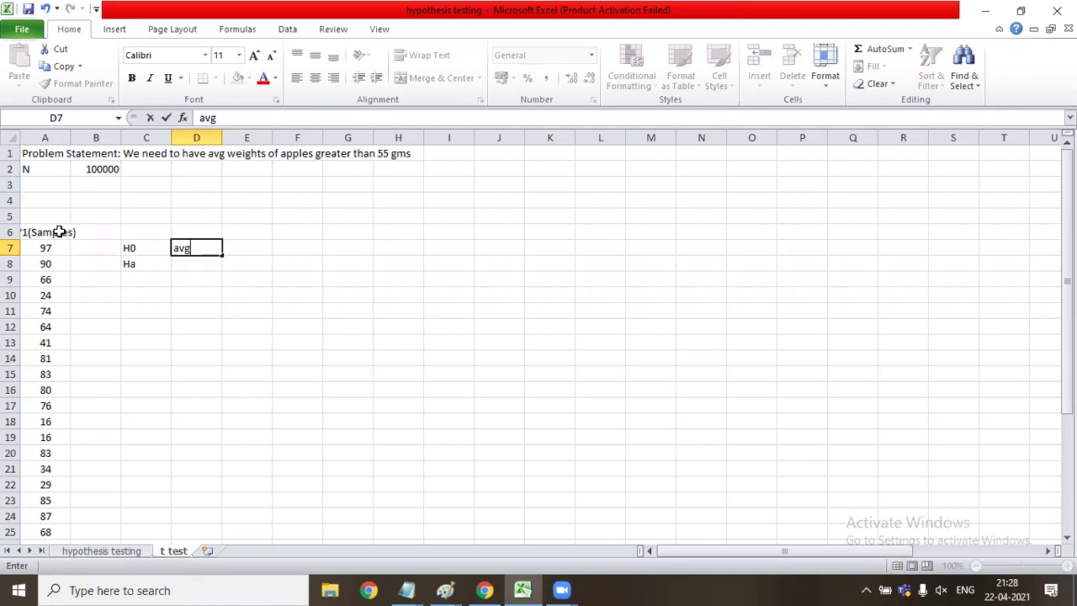
{"action": "type", "text": " w=50 g"}
{"action": "key", "text": "Caps_Lock"}
{"action": "key", "text": "Left"}
{"action": "key", "text": "Right"}
{"action": "key", "text": "Down"}
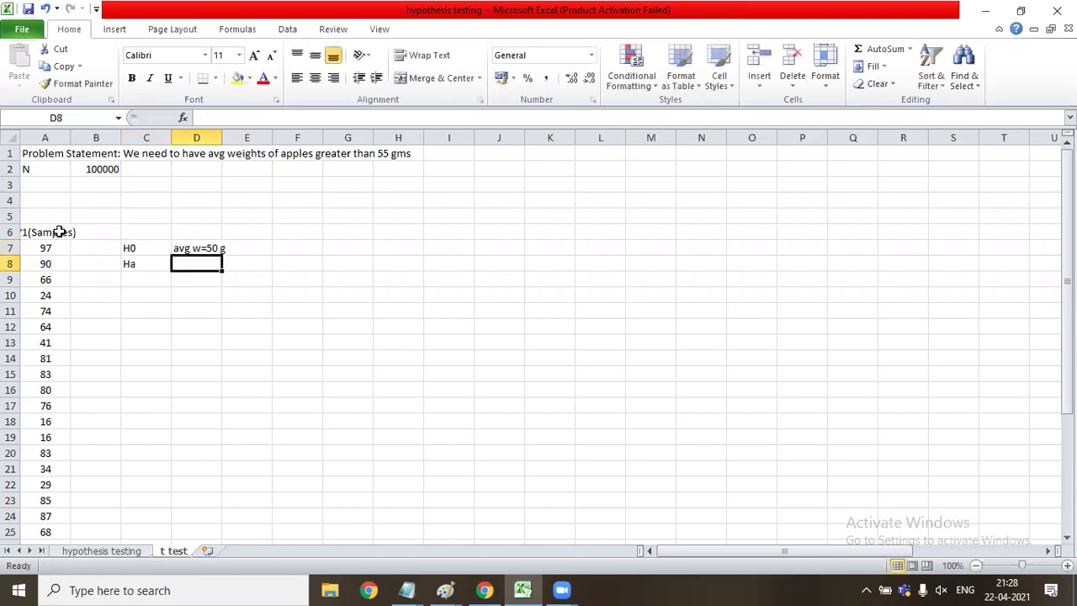
Step: Enter the alternative hypothesis "avg w<>50g" in cell D8, beside the Ha label
{"action": "type", "text": "AVG"}
{"action": "key", "text": "BackSpace"}
{"action": "key", "text": "BackSpace"}
{"action": "key", "text": "BackSpace"}
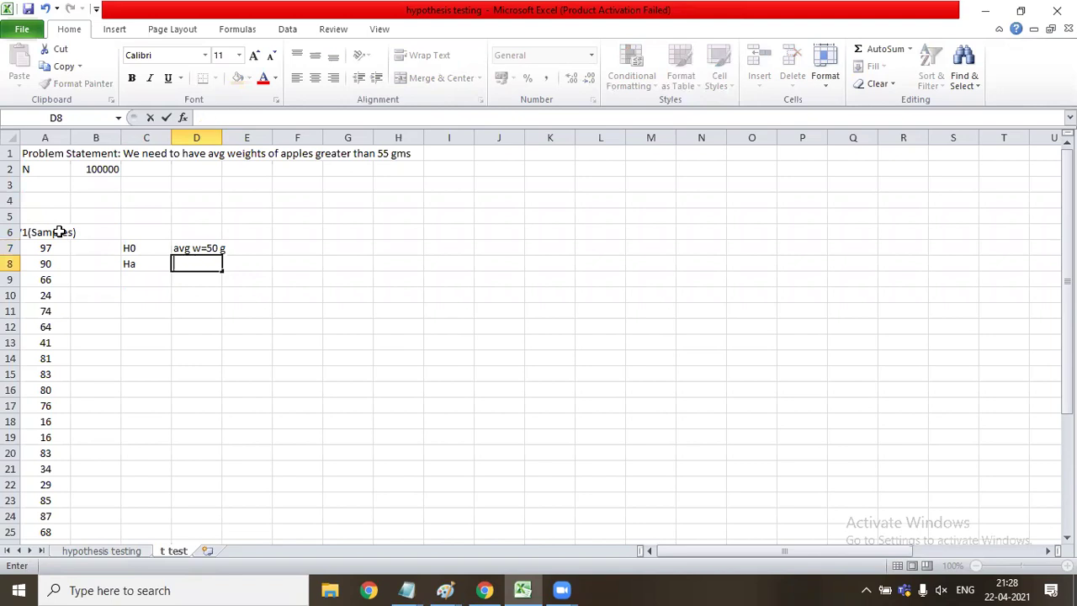
{"action": "key", "text": "Caps_Lock"}
{"action": "type", "text": "avg w<>50g"}
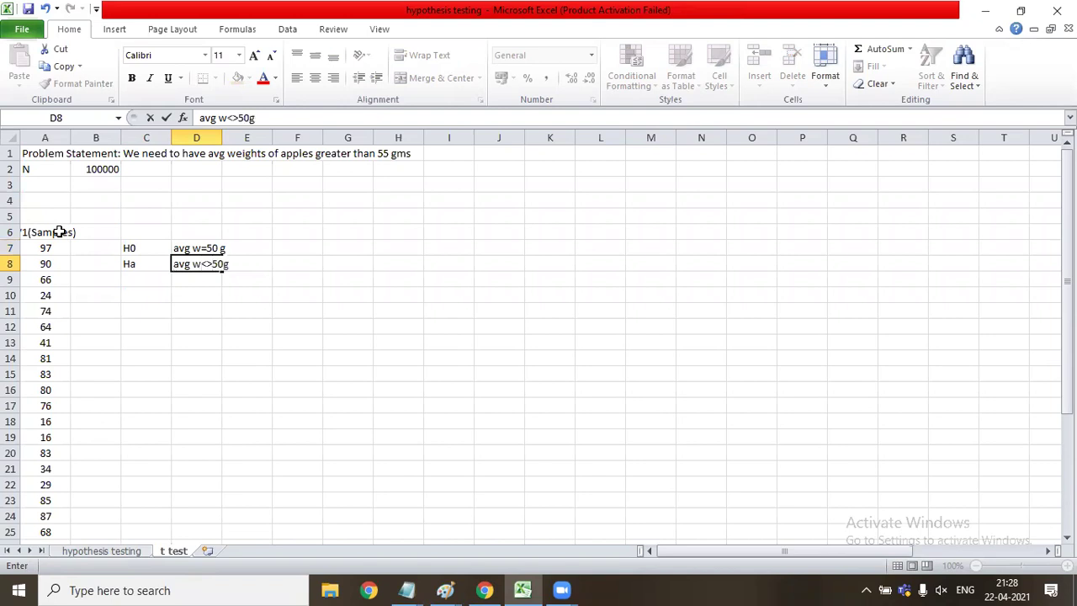
{"action": "key", "text": "Tab"}
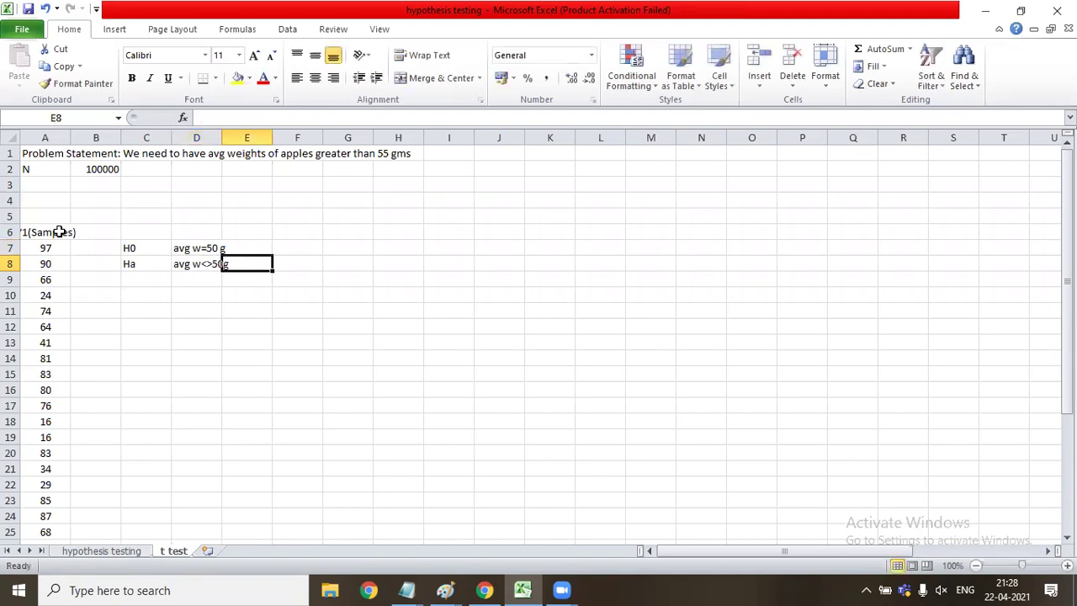
Step: Edit the null hypothesis in D7 so it reads "avg w=57 g"
{"action": "key", "text": "Left"}
{"action": "key", "text": "Up"}
{"action": "key", "text": "F2"}
{"action": "key", "text": "Left"}
{"action": "key", "text": "Left"}
{"action": "key", "text": "BackSpace"}
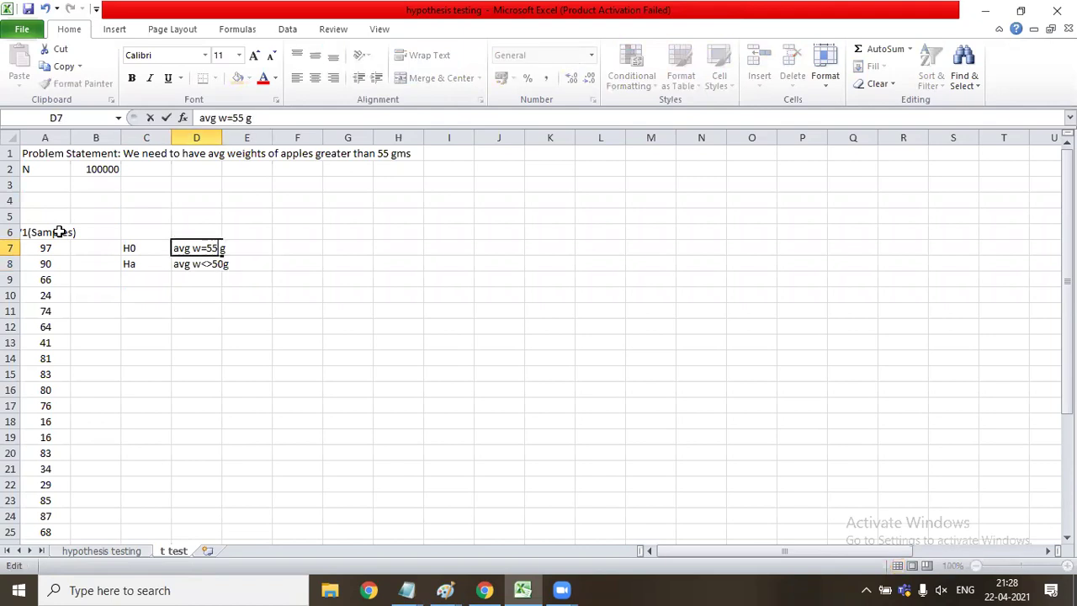
{"action": "type", "text": "7"}
{"action": "key", "text": "Return"}
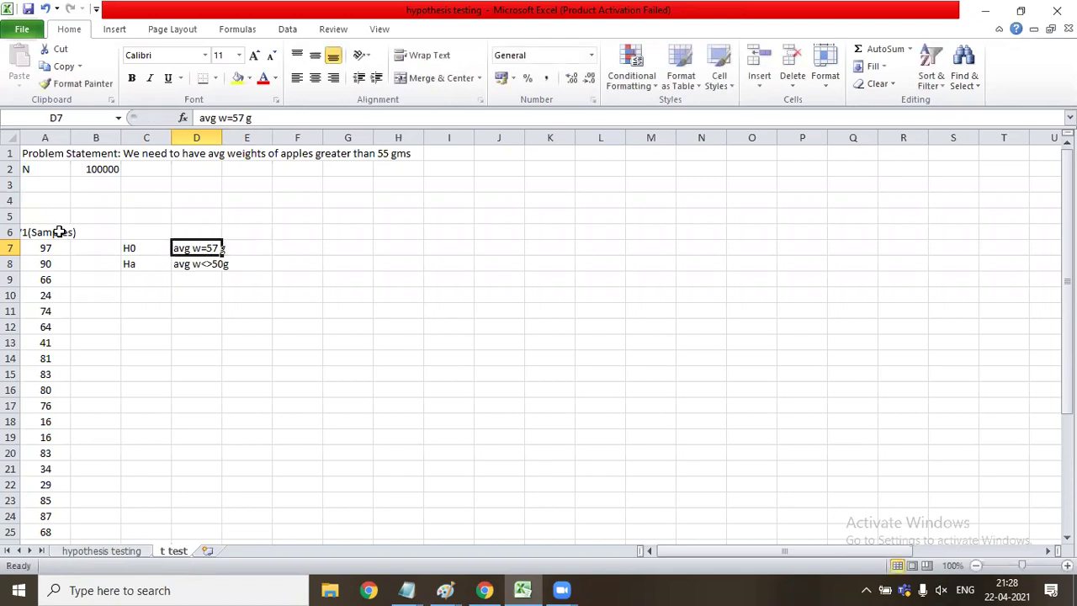
Step: Edit the alternative hypothesis in D8 so it reads "avg w<>57g"
{"action": "key", "text": "F2"}
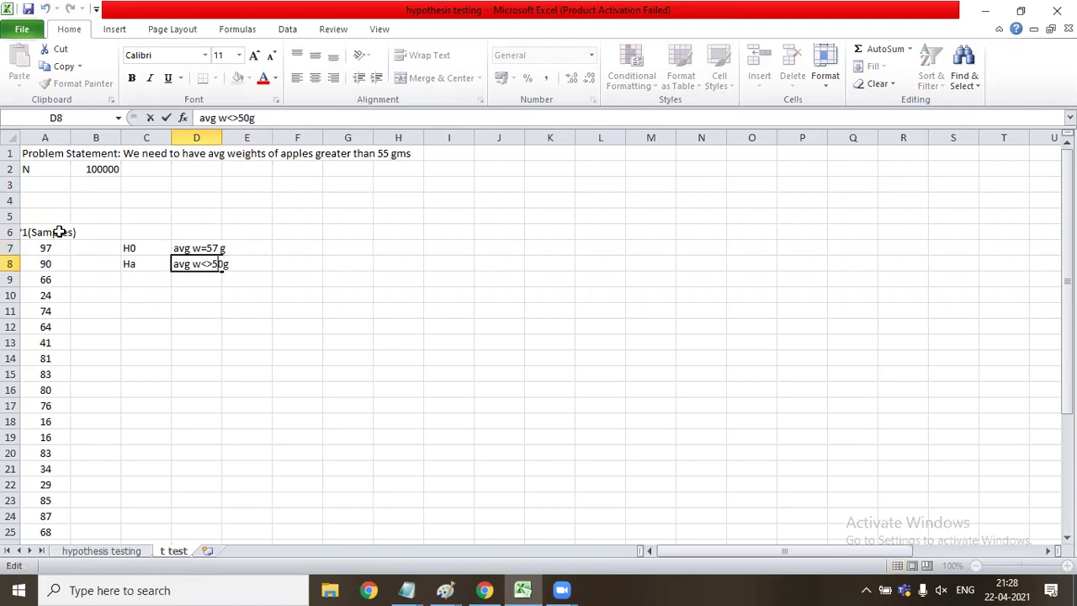
{"action": "key", "text": "BackSpace"}
{"action": "type", "text": "7"}
{"action": "key", "text": "Tab"}
Step: Change the weight in the A1 problem statement to 57 gms
{"action": "key", "text": "Up"}
{"action": "key", "text": "Up"}
{"action": "key", "text": "Up"}
{"action": "key", "text": "Up"}
{"action": "key", "text": "Up"}
{"action": "key", "text": "Up"}
{"action": "key", "text": "Up"}
{"action": "key", "text": "Left"}
{"action": "key", "text": "Left"}
{"action": "key", "text": "Left"}
{"action": "key", "text": "Left"}
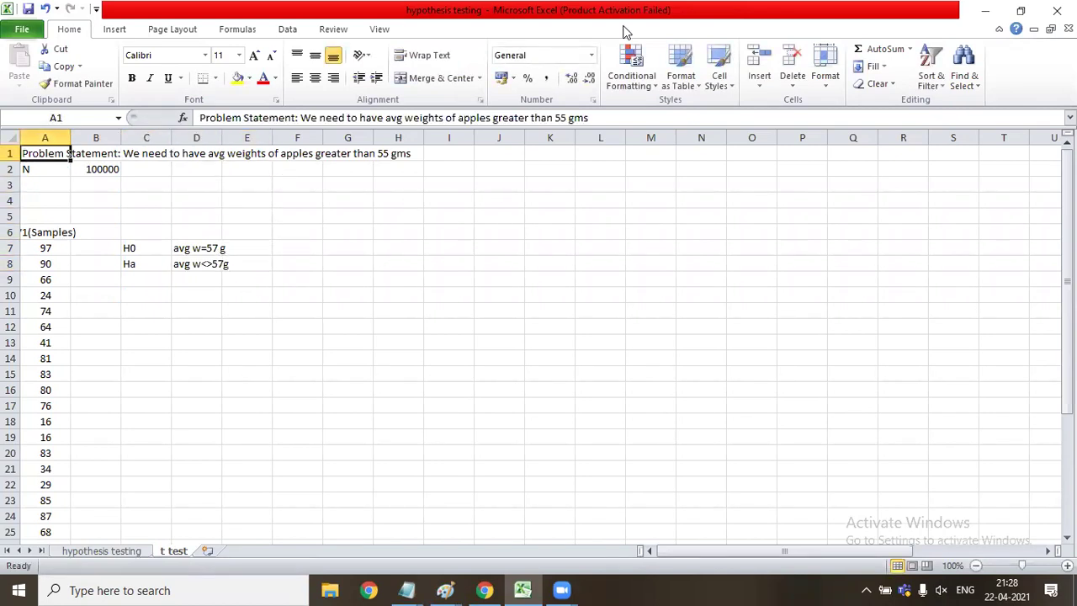
{"action": "left_click", "coordinate": [566, 118]}
{"action": "key", "text": "BackSpace"}
{"action": "key", "text": "Home"}
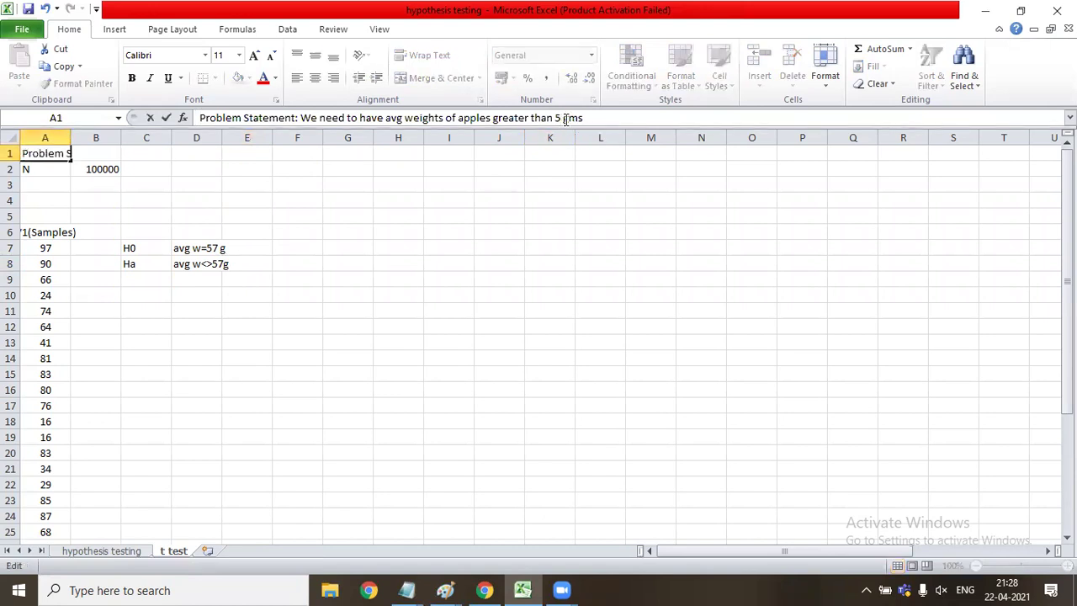
{"action": "key", "text": "ctrl+Return"}
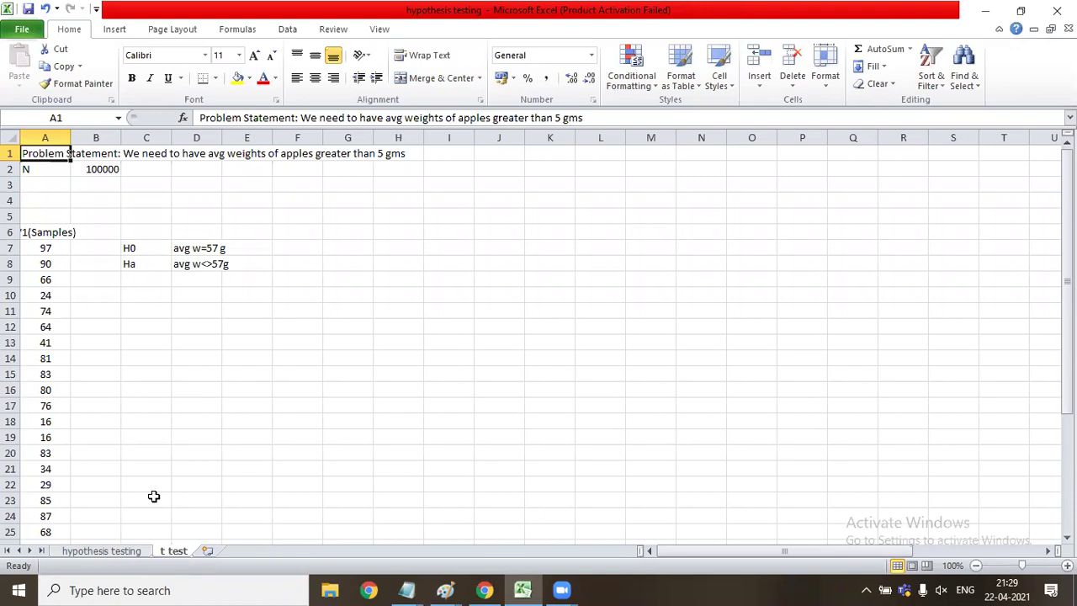
{"action": "left_click", "coordinate": [562, 117]}
{"action": "type", "text": "7"}
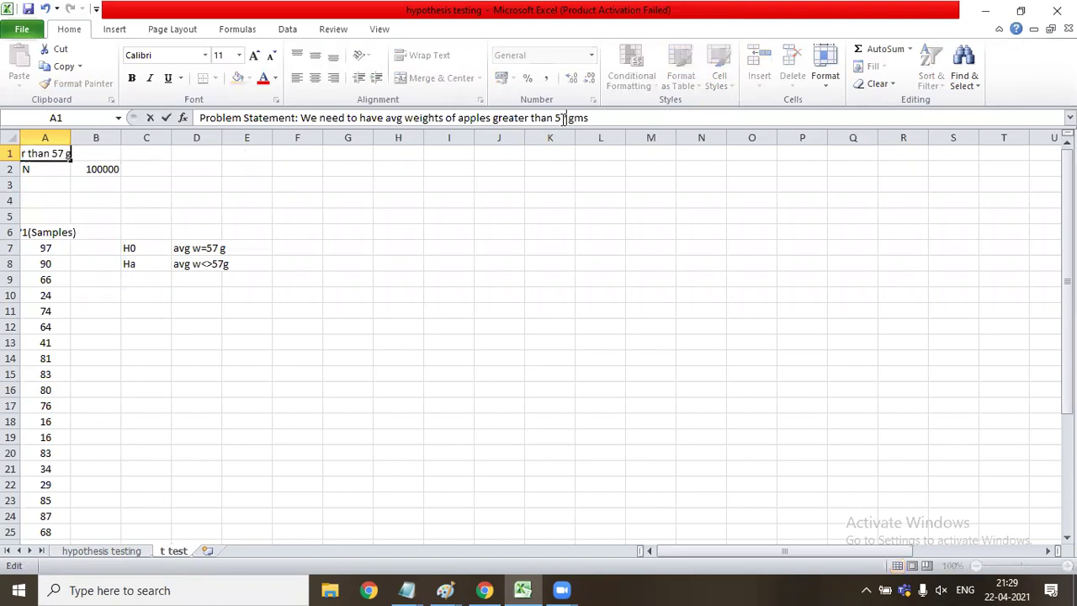
{"action": "key", "text": "ctrl+Return"}
{"action": "key", "text": "Down"}
{"action": "key", "text": "Up"}
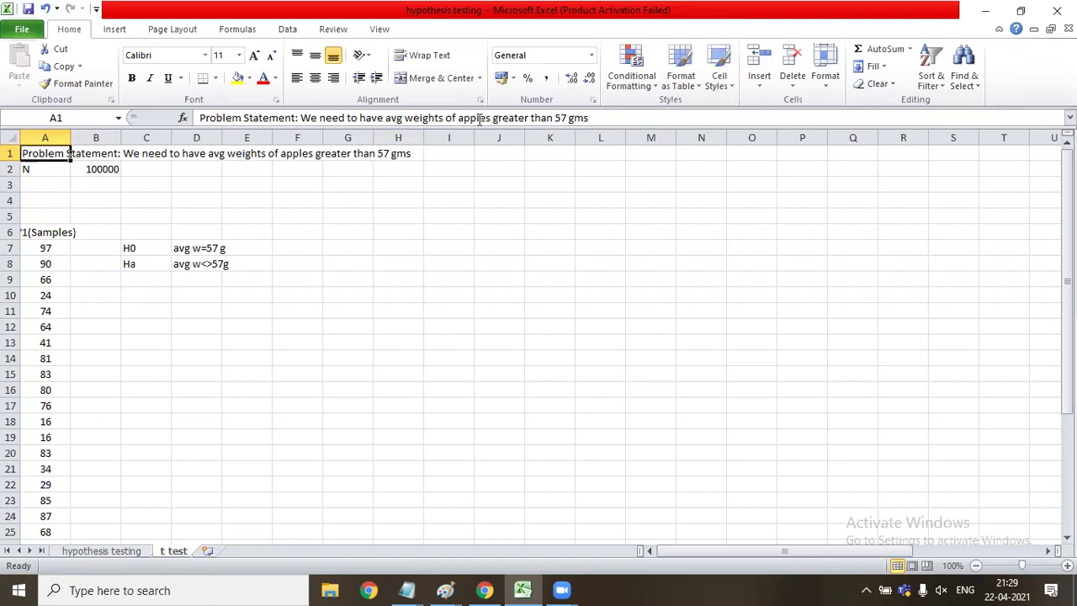
Step: Replace "greater than" in the A1 problem statement with "=", so it ends with "apples = 57 gms"
{"action": "left_click_drag", "start_coordinate": [492, 118], "coordinate": [551, 118]}
{"action": "type", "text": "="}
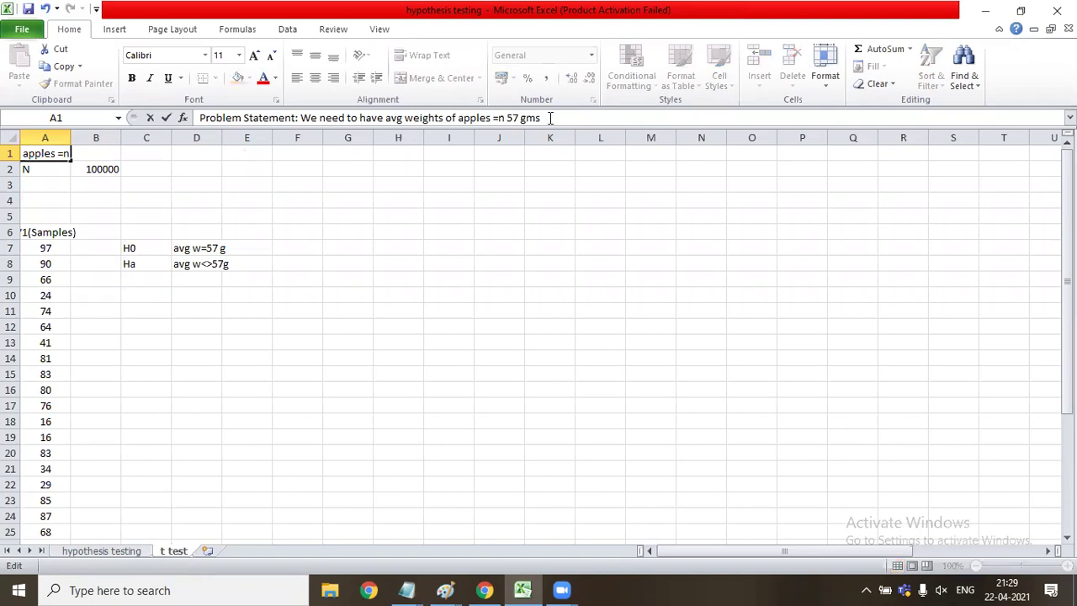
{"action": "key", "text": "Right"}
{"action": "key", "text": "BackSpace"}
{"action": "key", "text": "Return"}
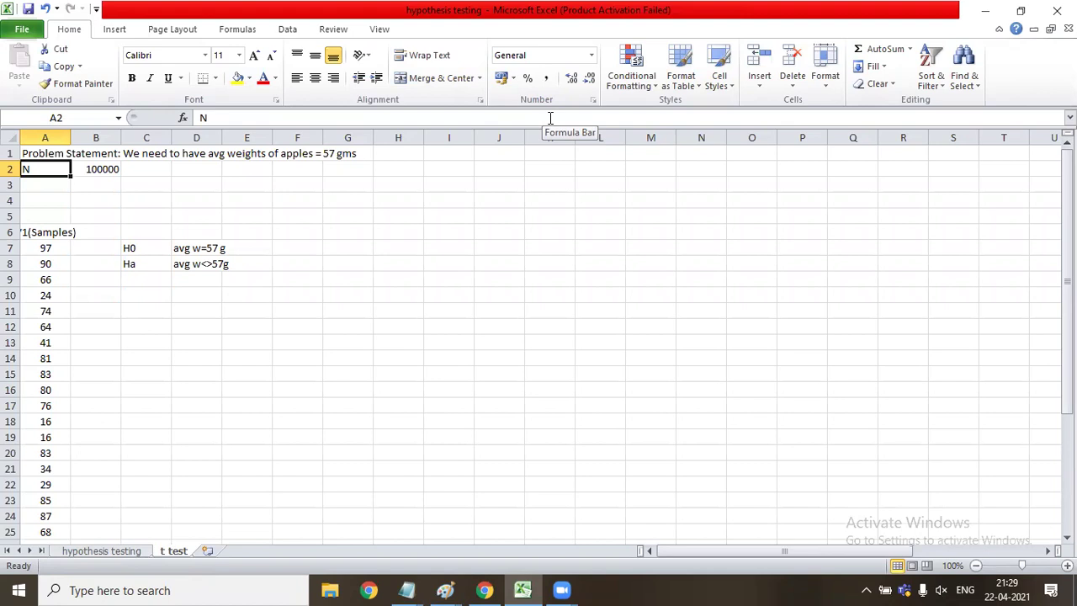
Step: Replace "apples" in the A1 problem statement with "steel ball"
{"action": "left_click", "coordinate": [49, 154]}
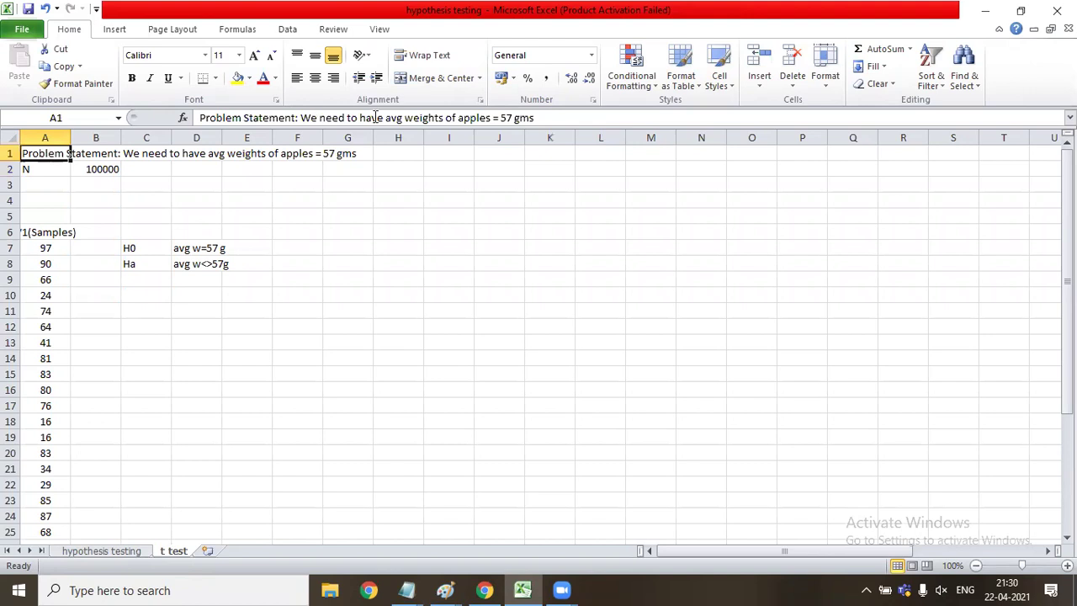
{"action": "left_click_drag", "start_coordinate": [457, 119], "coordinate": [492, 118]}
{"action": "type", "text": "steel "}
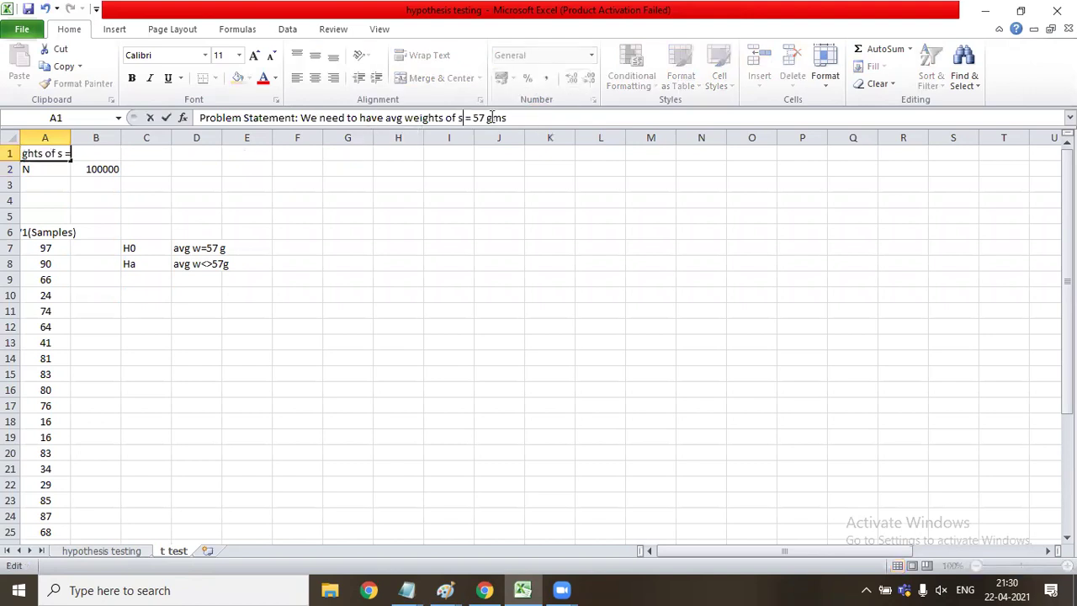
{"action": "type", "text": "v"}
{"action": "key", "text": "BackSpace"}
{"action": "type", "text": "ball"}
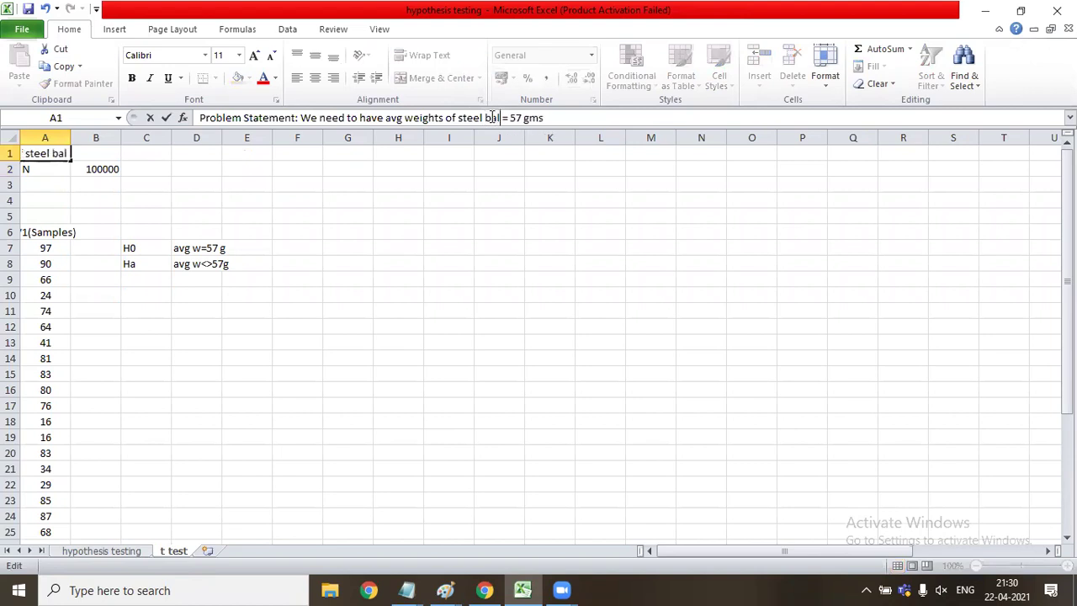
{"action": "key", "text": "ctrl+Return"}
Step: Insert "Weight" into the header in A6 so it reads "V1(Weight Samples)"
{"action": "key", "text": "Down"}
{"action": "key", "text": "Down"}
{"action": "key", "text": "Down"}
{"action": "key", "text": "Down"}
{"action": "key", "text": "Down"}
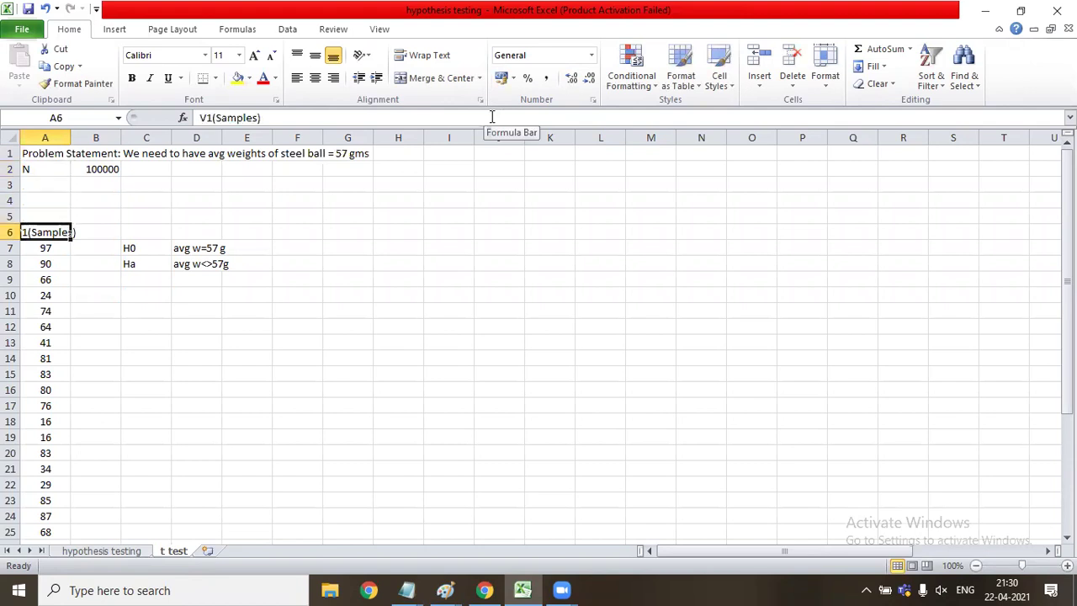
{"action": "left_click", "coordinate": [215, 118]}
{"action": "type", "text": "Weight"}
{"action": "key", "text": "Tab"}
{"action": "key", "text": "Left"}
{"action": "key", "text": "Up"}
{"action": "key", "text": "Up"}
{"action": "key", "text": "Up"}
{"action": "key", "text": "Up"}
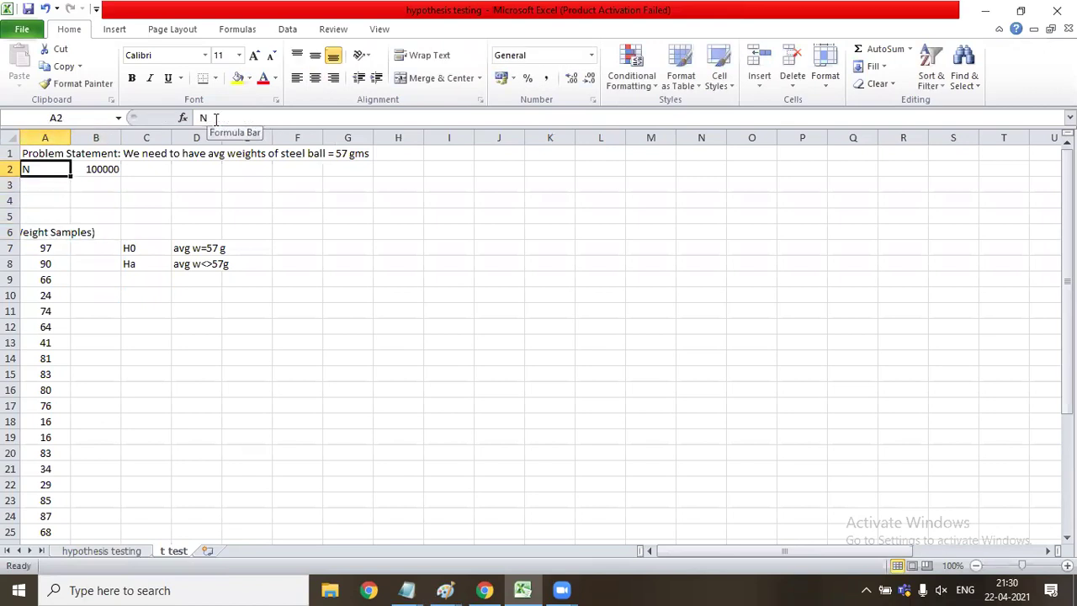
Step: Review the A1 problem statement and select the weight samples A7:A36
{"action": "key", "text": "Up"}
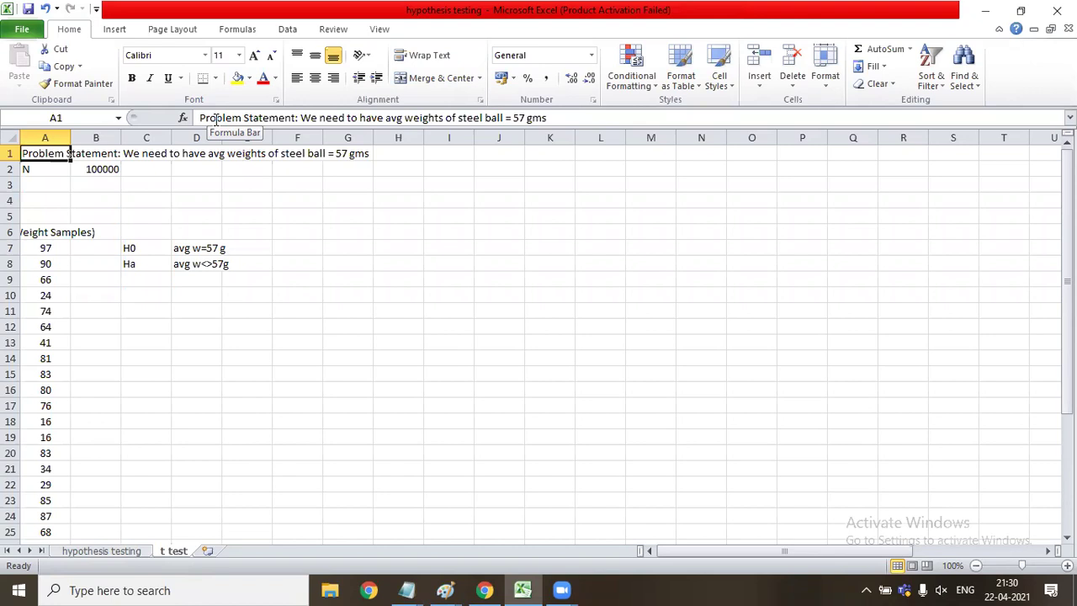
{"action": "key", "text": "Down"}
{"action": "key", "text": "Down"}
{"action": "key", "text": "Down"}
{"action": "key", "text": "Down"}
{"action": "key", "text": "Down"}
{"action": "key", "text": "Down"}
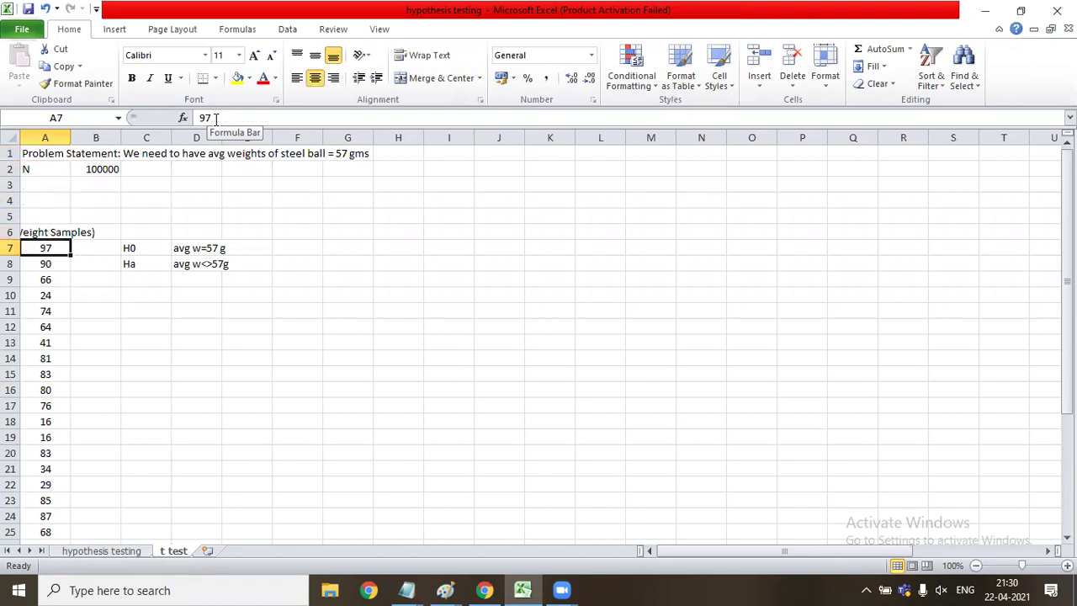
{"action": "key", "text": "ctrl+shift+Down"}
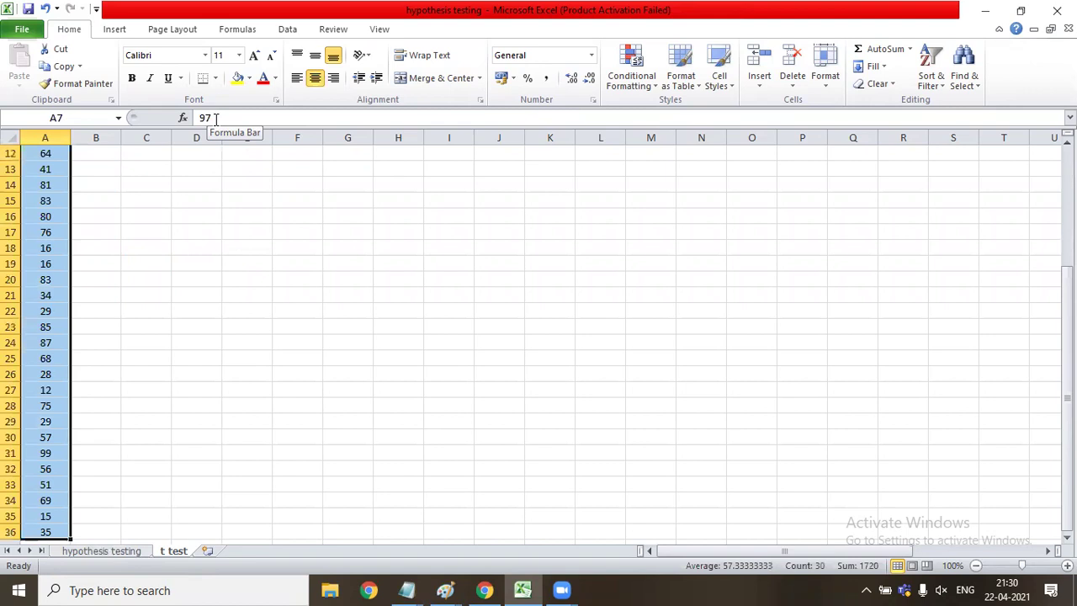
Step: Go back over the problem statement rows and the null hypothesis entry in C7
{"action": "key", "text": "Up"}
{"action": "key", "text": "Up"}
{"action": "key", "text": "Up"}
{"action": "key", "text": "Up"}
{"action": "key", "text": "Up"}
{"action": "key", "text": "Up"}
{"action": "key", "text": "Down"}
{"action": "key", "text": "Down"}
{"action": "key", "text": "Down"}
{"action": "key", "text": "Down"}
{"action": "key", "text": "Down"}
{"action": "key", "text": "Down"}
{"action": "key", "text": "Right"}
{"action": "key", "text": "Right"}
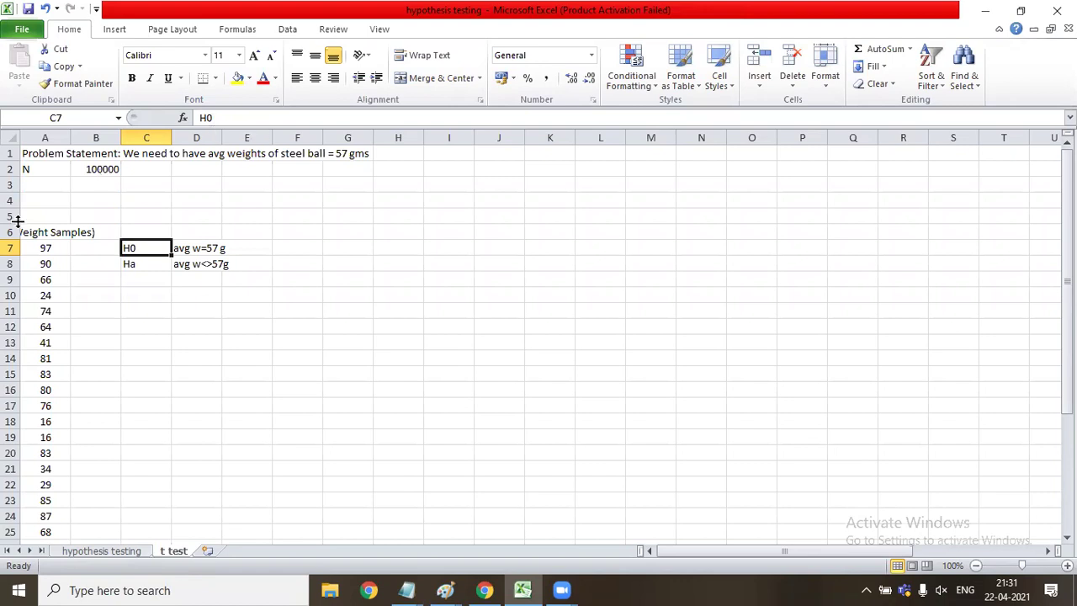
Step: Enter the formula =0.57*B2 in C2, beside the population size N
{"action": "left_click", "coordinate": [99, 169]}
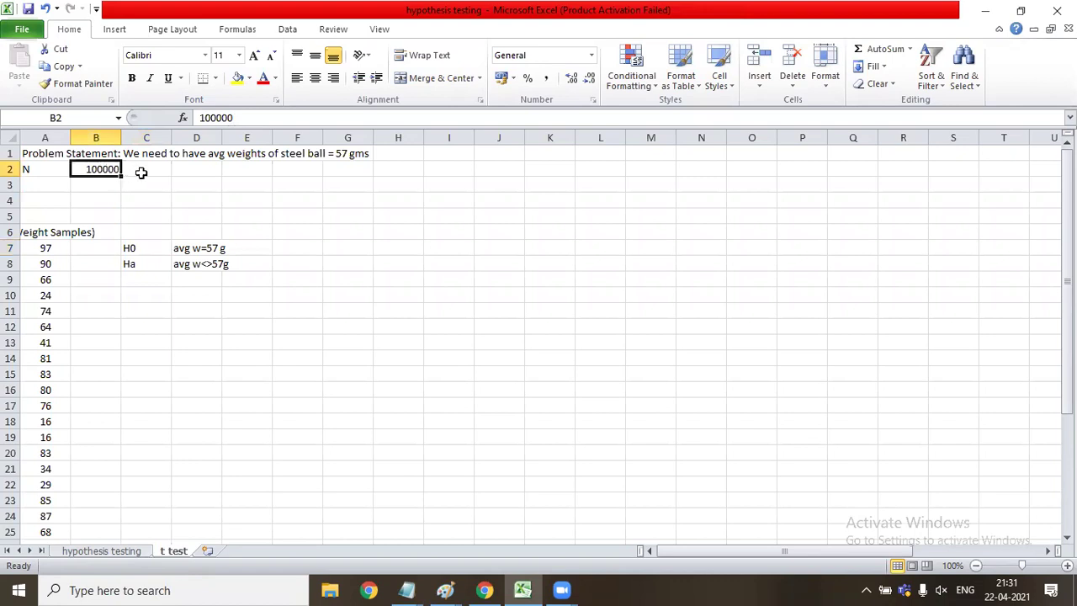
{"action": "left_click", "coordinate": [142, 171]}
{"action": "type", "text": "="}
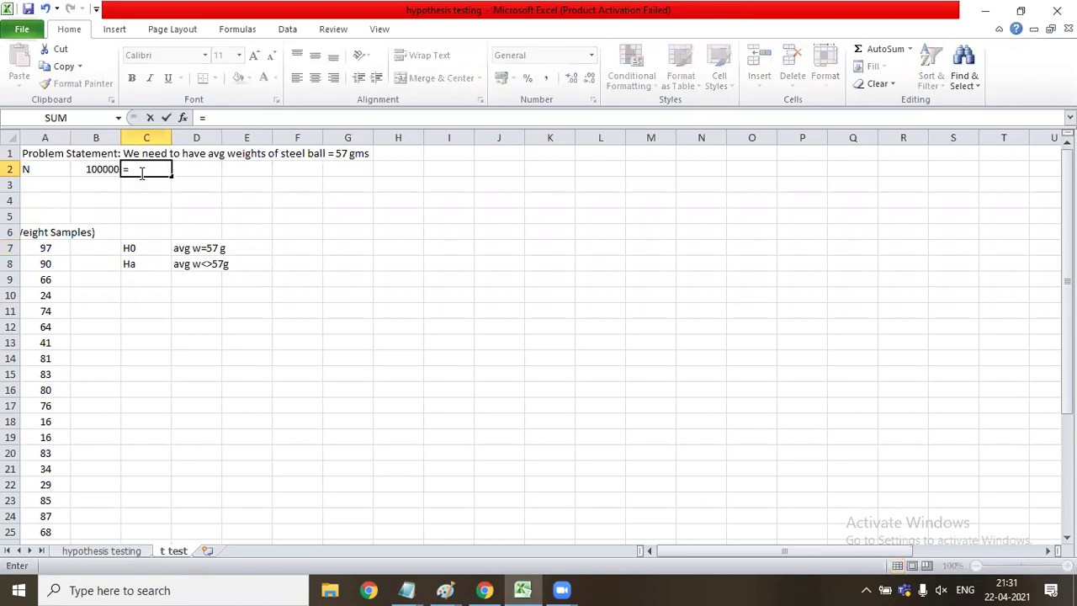
{"action": "type", "text": "0.57*B2"}
{"action": "key", "text": "Return"}
{"action": "left_click", "coordinate": [142, 172]}
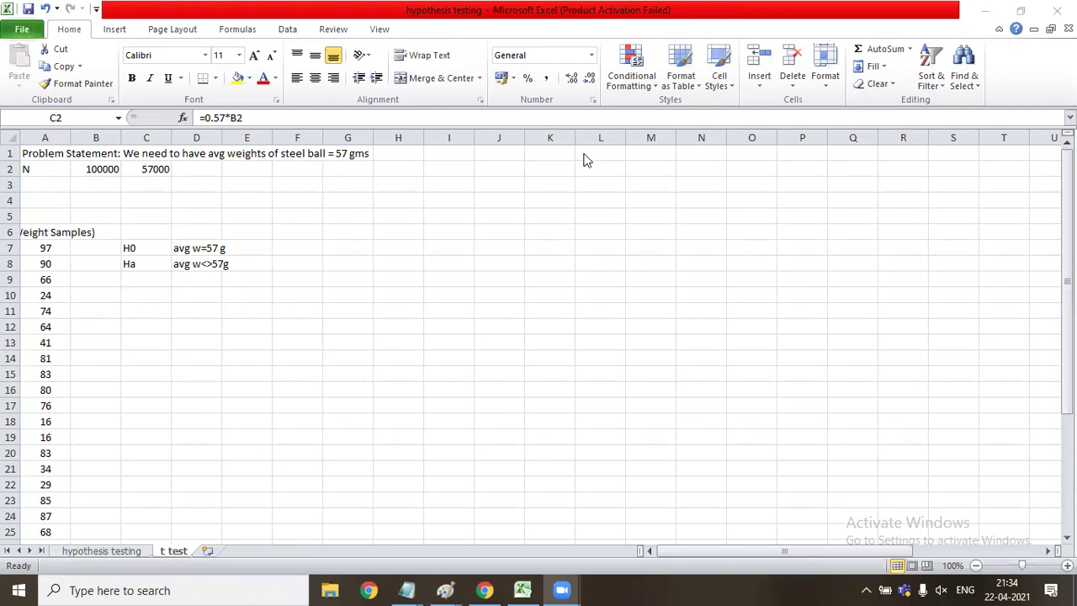
Step: Select the V1 weight samples A7:A36 and examine their summary statistics
{"action": "left_click", "coordinate": [40, 199]}
{"action": "left_click", "coordinate": [37, 248]}
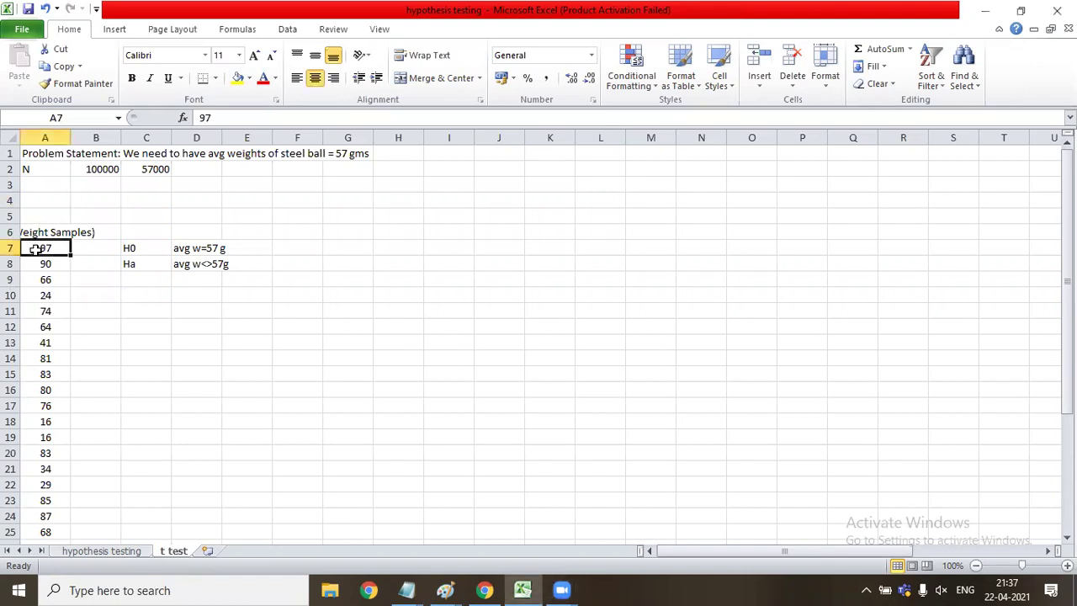
{"action": "key", "text": "ctrl+shift+Down"}
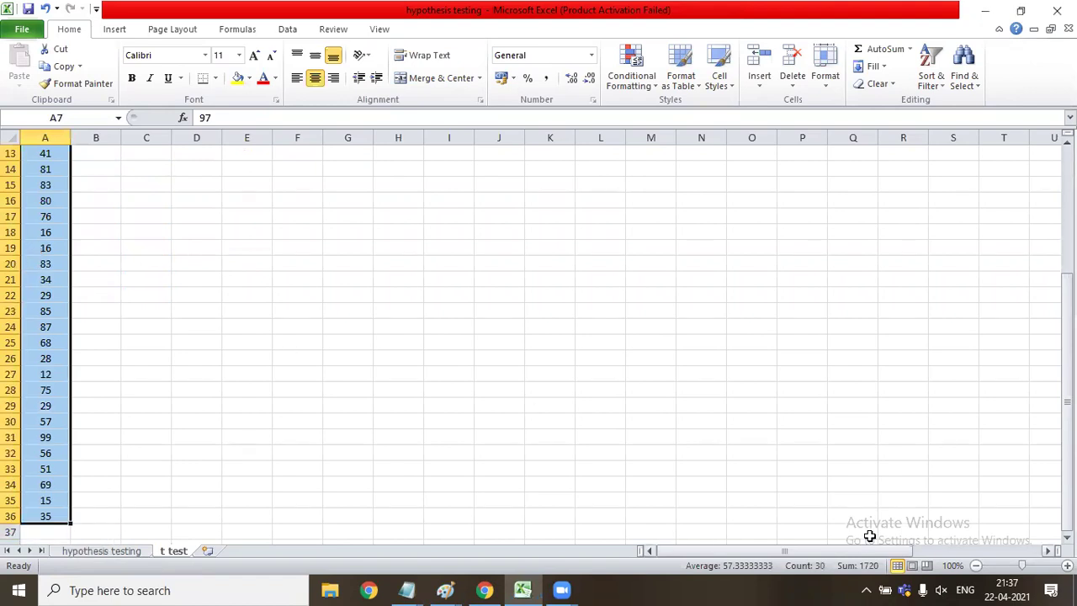
{"action": "left_click_drag", "start_coordinate": [1067, 404], "coordinate": [1067, 155]}
{"action": "left_click", "coordinate": [565, 296]}
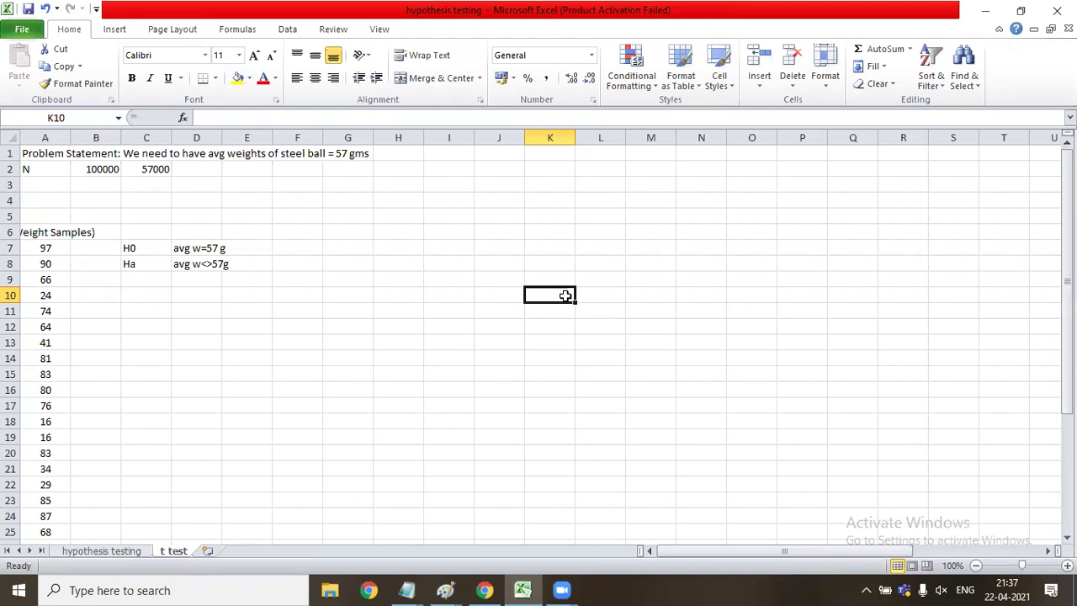
Step: Autofit column D to the H0 and Ha hypothesis text
{"action": "left_click", "coordinate": [214, 248]}
{"action": "left_click", "coordinate": [152, 265]}
{"action": "left_click", "coordinate": [189, 263]}
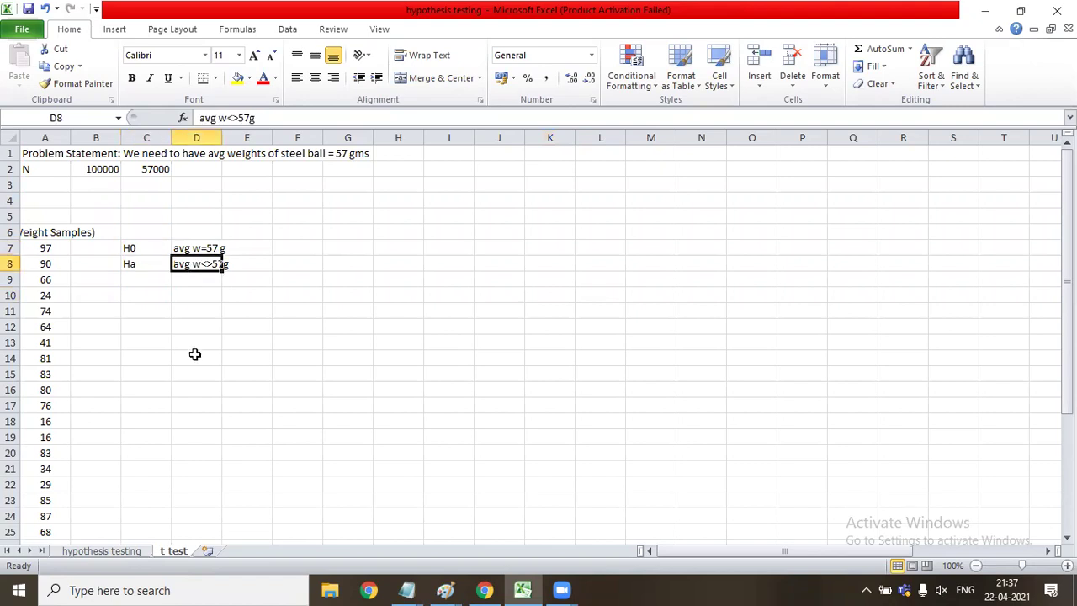
{"action": "double_click", "coordinate": [222, 137]}
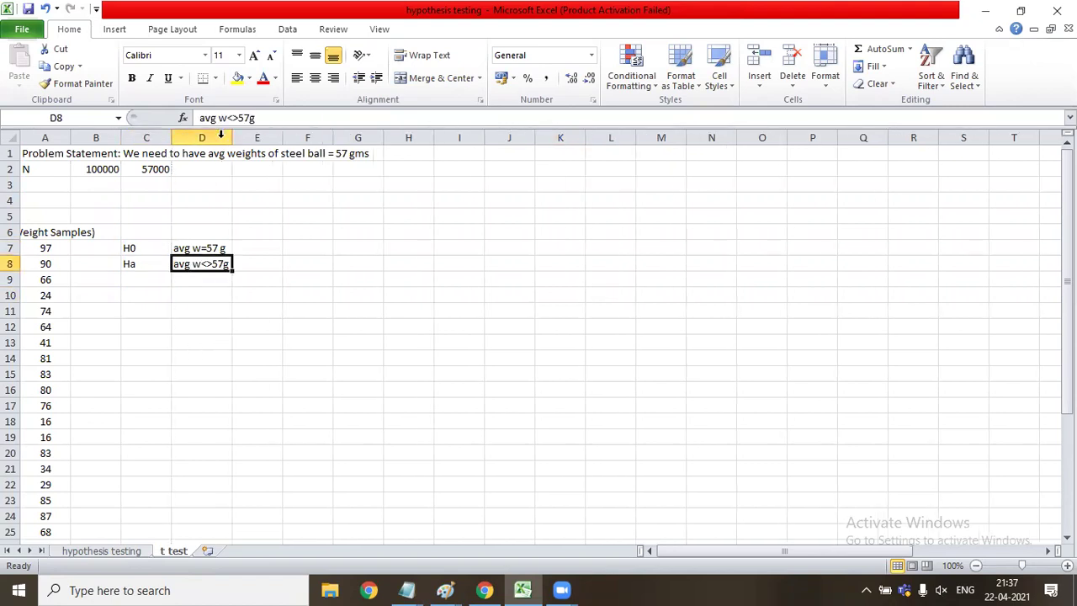
{"action": "left_click", "coordinate": [335, 323]}
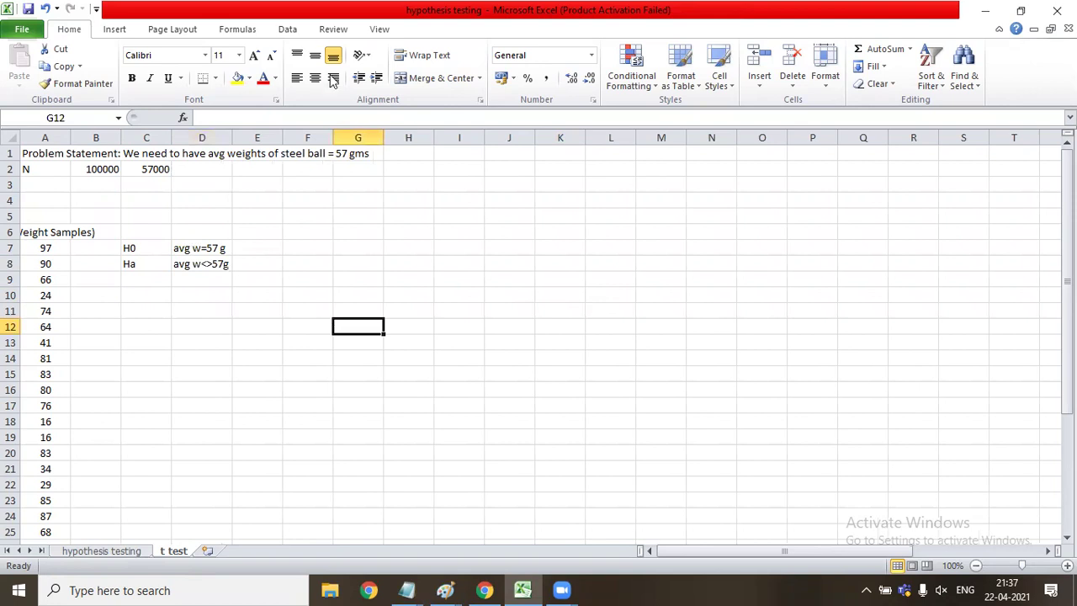
Step: Check in the Excel add-in options whether the Analysis ToolPak is active, then close the options without changes
{"action": "left_click", "coordinate": [287, 29]}
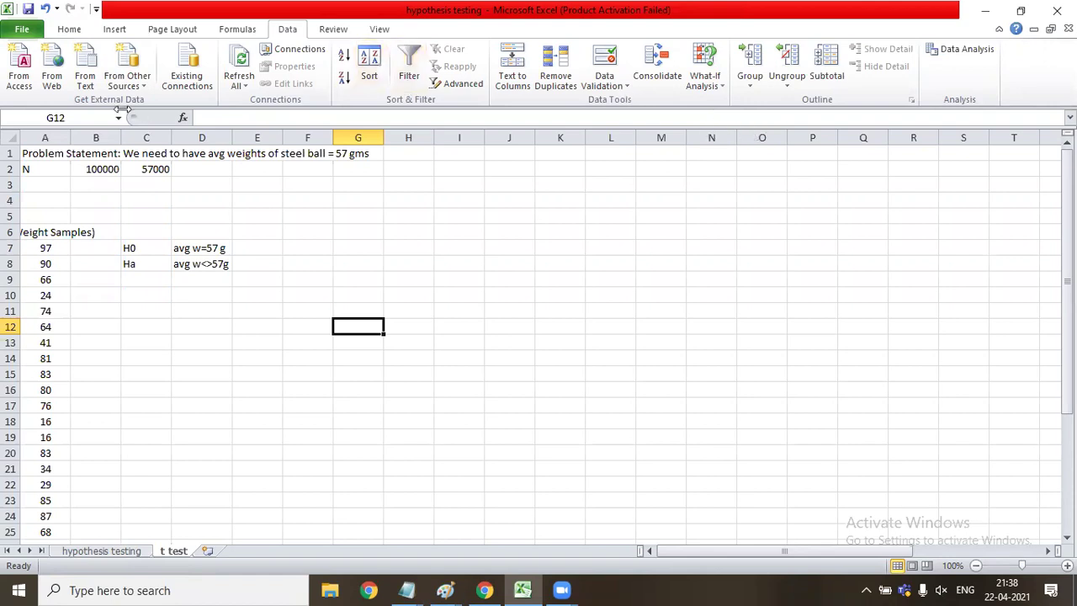
{"action": "left_click", "coordinate": [18, 30]}
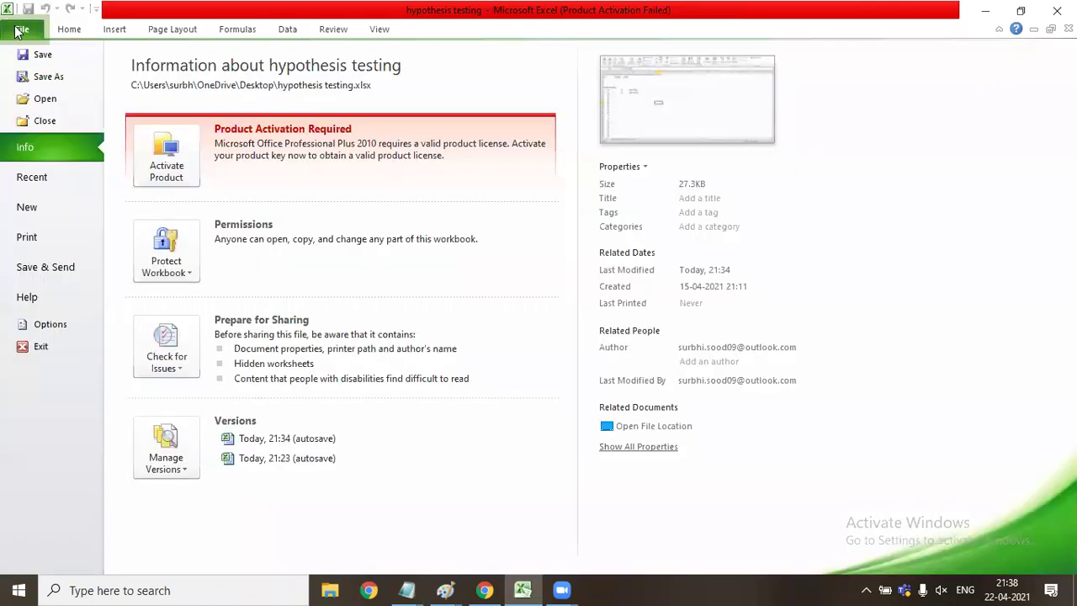
{"action": "left_click", "coordinate": [54, 318]}
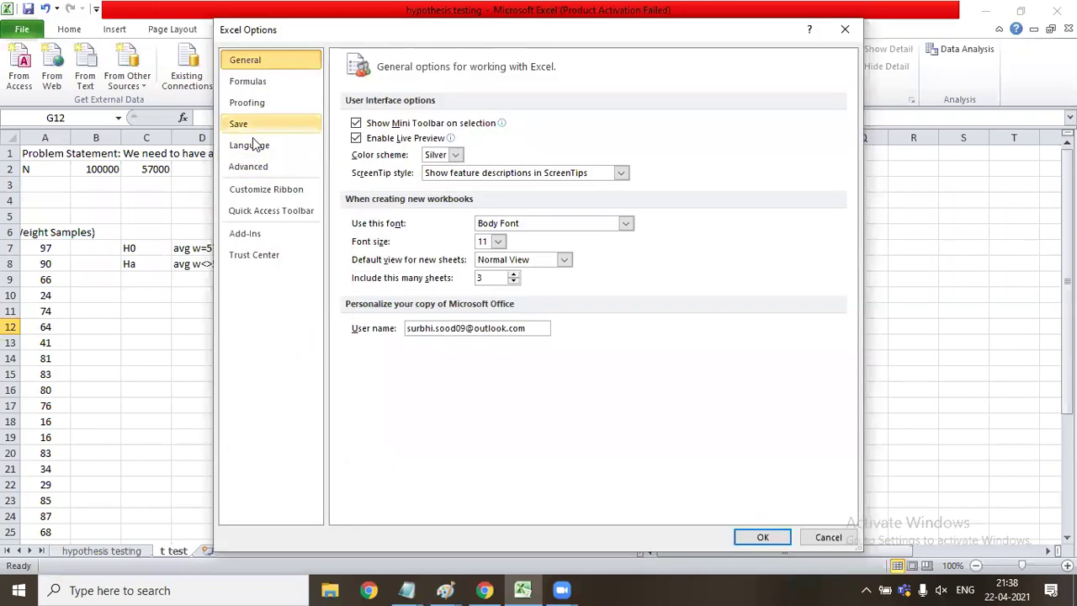
{"action": "left_click", "coordinate": [255, 233]}
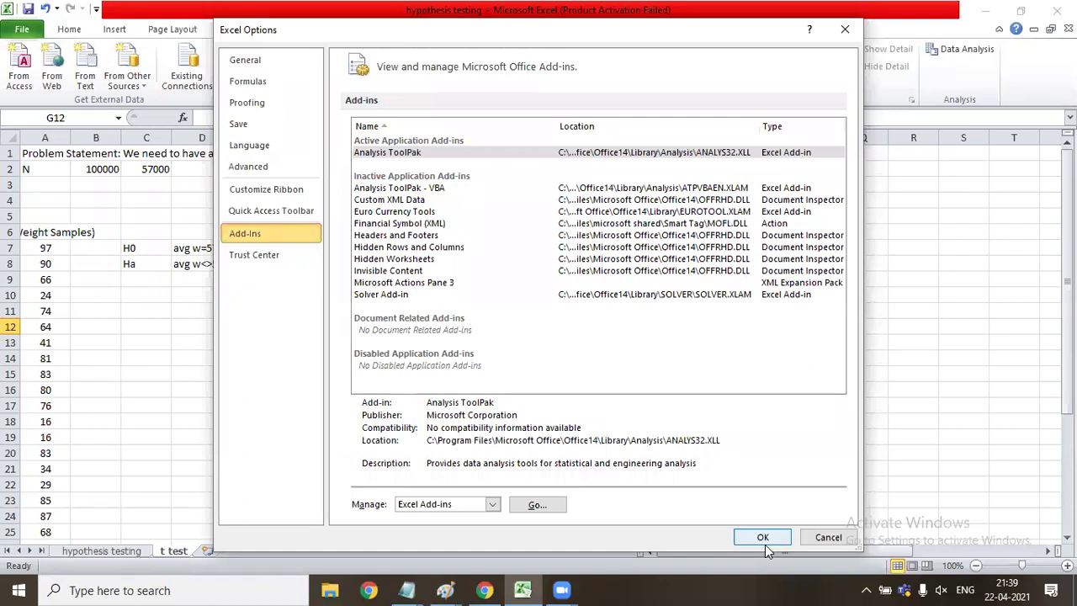
{"action": "left_click", "coordinate": [844, 29]}
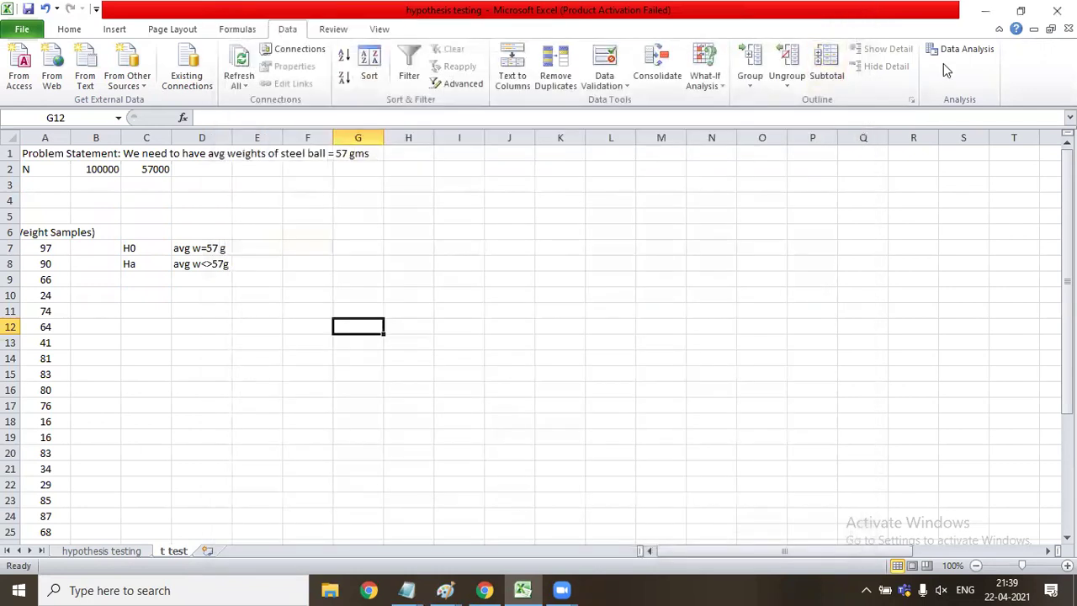
Step: Browse the Data Analysis tools for the available t-tests and z-test, and close the dialog without running one
{"action": "left_click", "coordinate": [955, 51]}
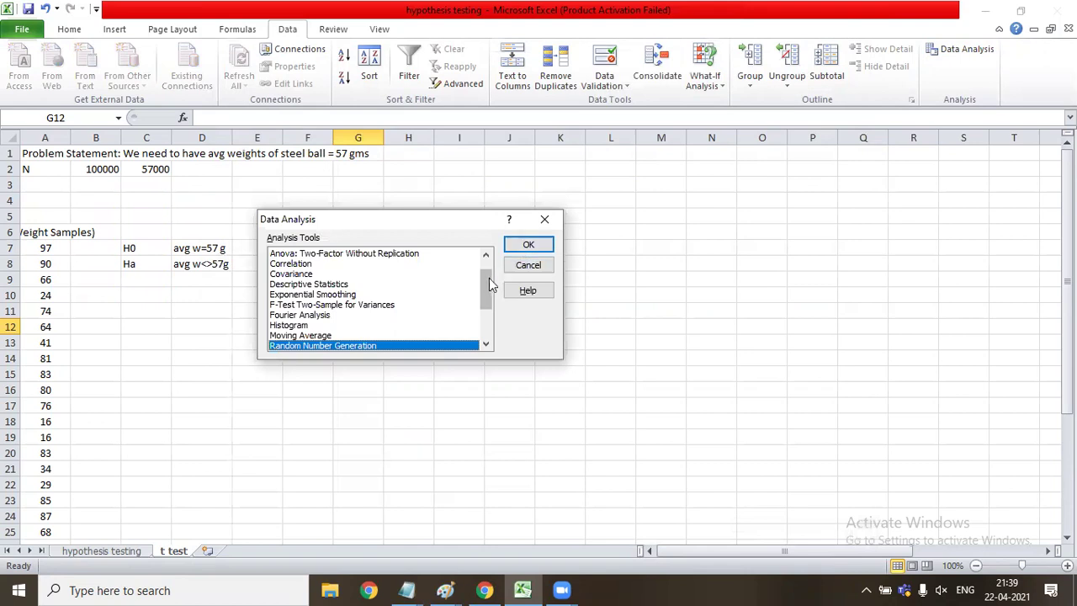
{"action": "mouse_move", "coordinate": [487, 278]}
{"action": "left_mouse_down"}
{"action": "mouse_move", "coordinate": [482, 312]}
{"action": "mouse_move", "coordinate": [489, 271]}
{"action": "mouse_move", "coordinate": [484, 309]}
{"action": "mouse_move", "coordinate": [495, 277]}
{"action": "left_mouse_up"}
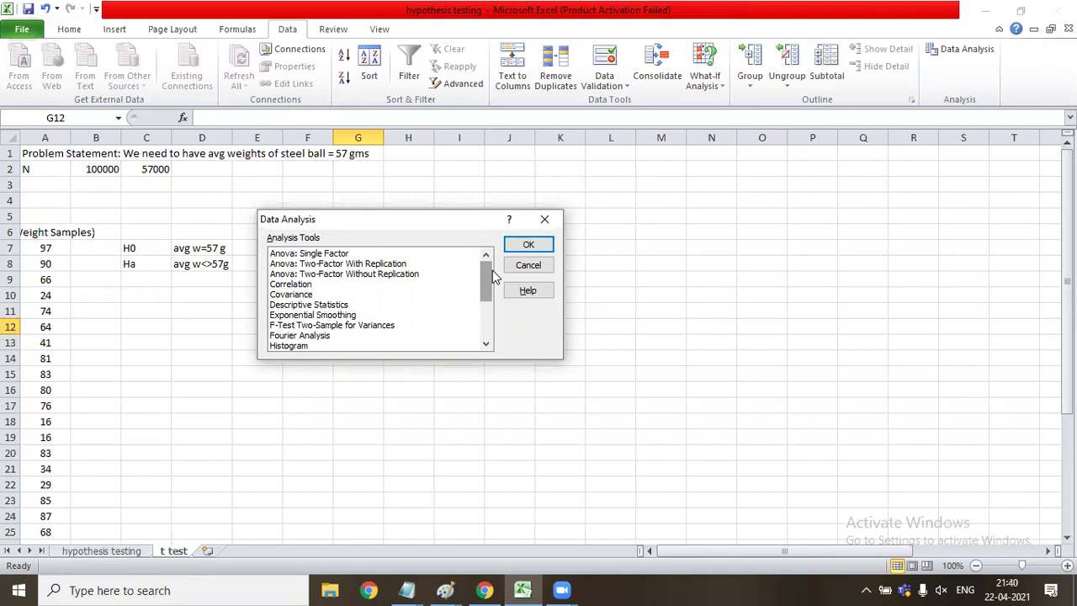
{"action": "left_click_drag", "start_coordinate": [492, 270], "coordinate": [487, 305]}
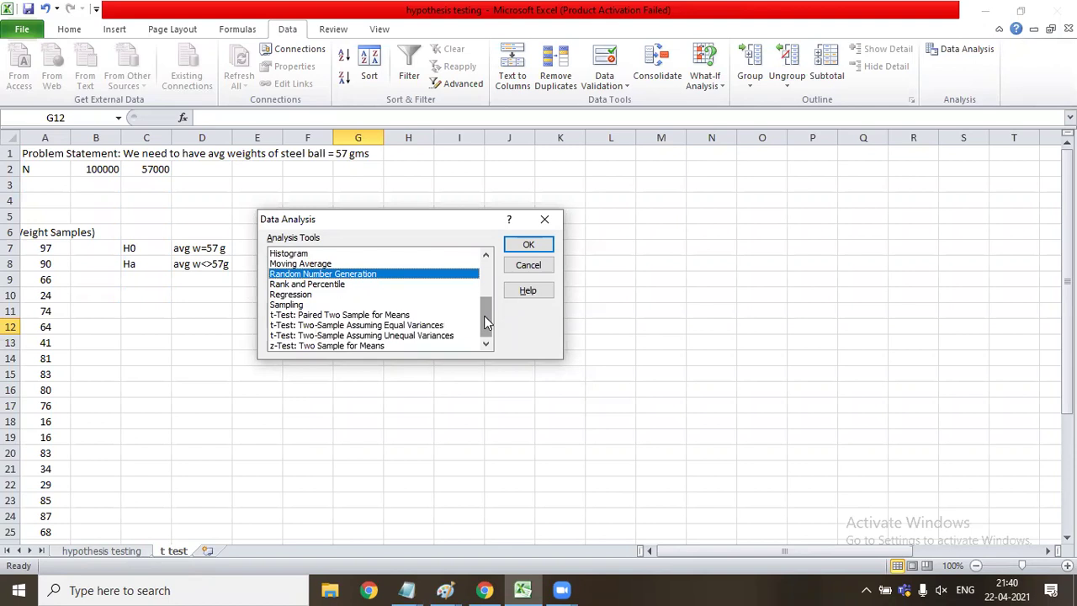
{"action": "mouse_move", "coordinate": [484, 315]}
{"action": "left_mouse_down"}
{"action": "mouse_move", "coordinate": [490, 265]}
{"action": "mouse_move", "coordinate": [482, 315]}
{"action": "left_mouse_up"}
{"action": "left_click_drag", "start_coordinate": [481, 318], "coordinate": [537, 239]}
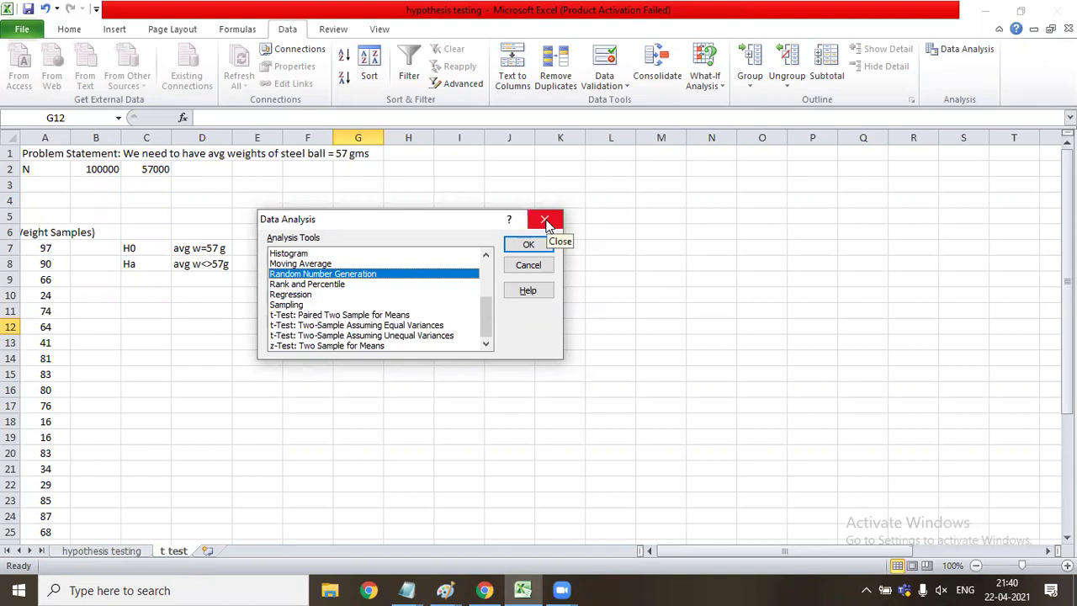
{"action": "left_click", "coordinate": [545, 220]}
Step: Enter the label "Check for 1 mean" in J2
{"action": "left_click", "coordinate": [526, 176]}
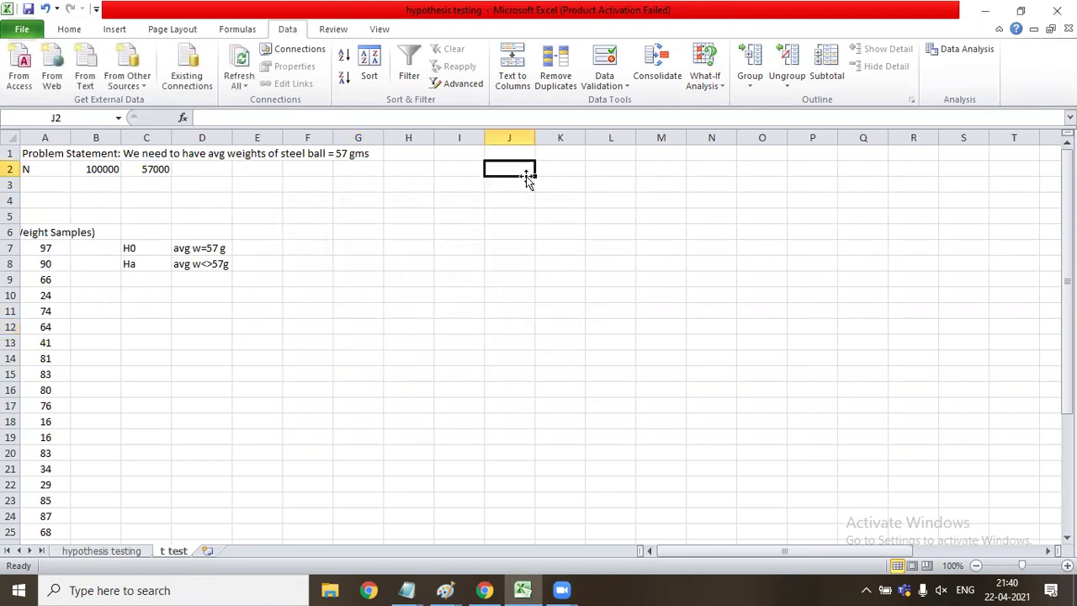
{"action": "type", "text": "Check for 1 mean"}
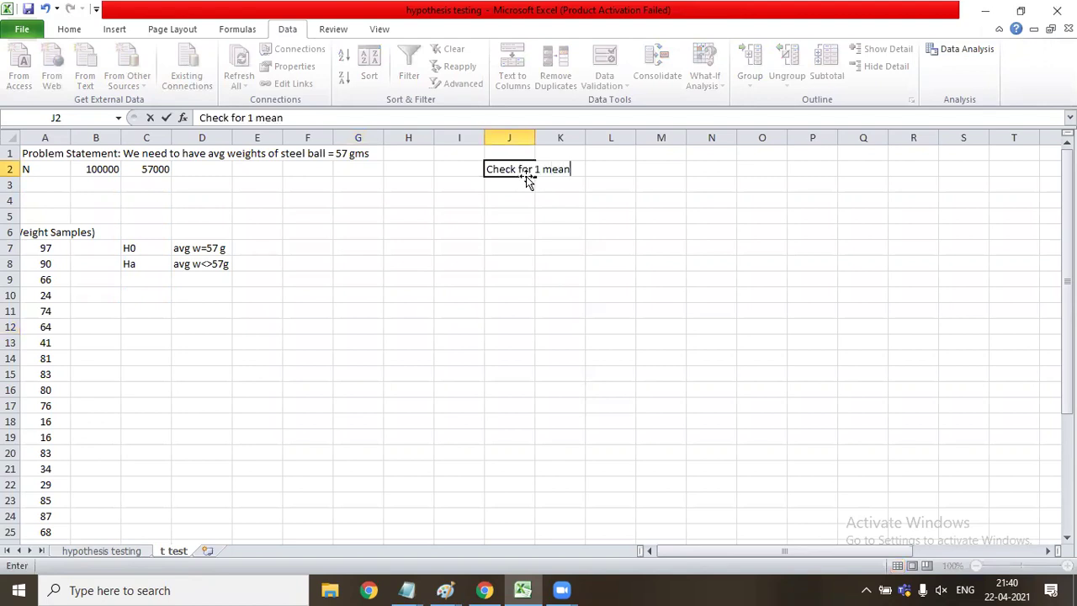
{"action": "key", "text": "Tab"}
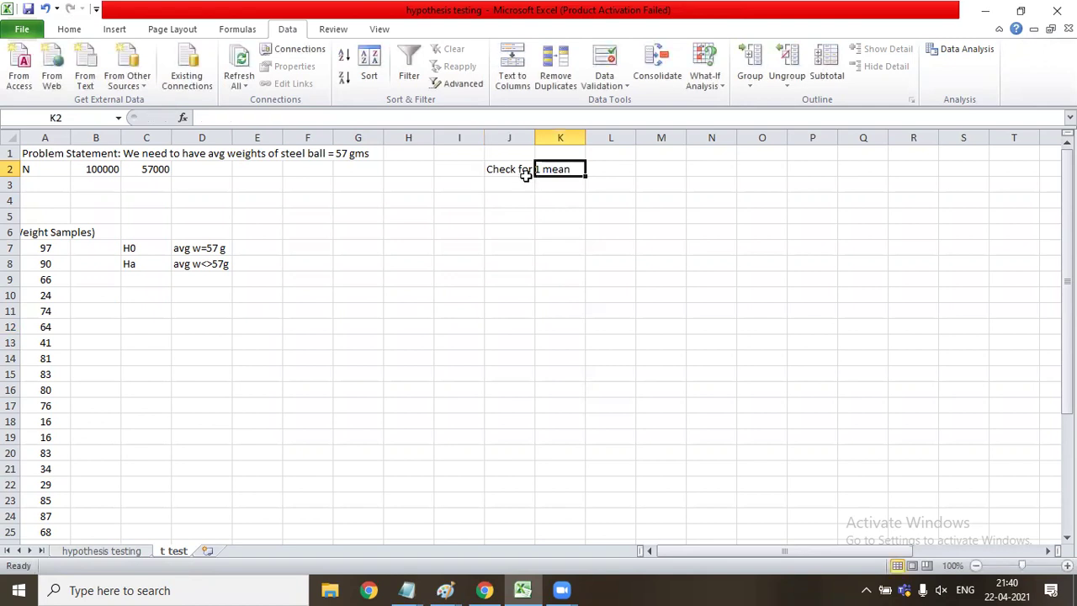
Step: Enter the label "Hypothesis testing for 1 sample mean" in J3
{"action": "left_click", "coordinate": [50, 250]}
{"action": "key", "text": "Up"}
{"action": "key", "text": "Up"}
{"action": "key", "text": "Up"}
{"action": "key", "text": "Up"}
{"action": "key", "text": "Right"}
{"action": "key", "text": "Right"}
{"action": "key", "text": "Right"}
{"action": "key", "text": "Right"}
{"action": "key", "text": "Right"}
{"action": "key", "text": "Right"}
{"action": "key", "text": "Right"}
{"action": "key", "text": "Right"}
{"action": "key", "text": "Right"}
{"action": "key", "text": "Up"}
{"action": "key", "text": "Return"}
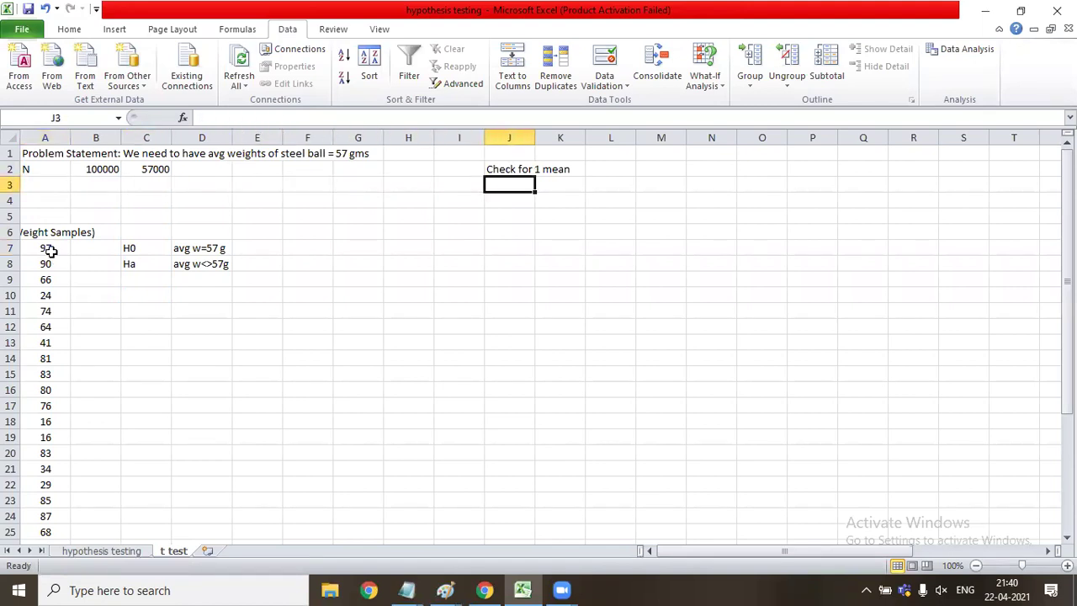
{"action": "type", "text": "Hypo"}
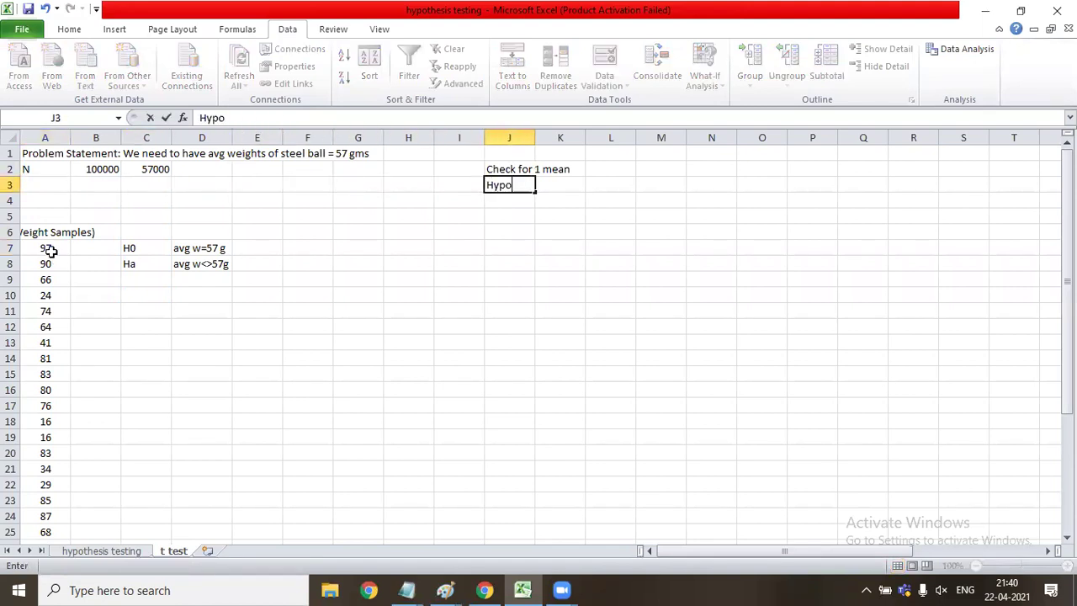
{"action": "type", "text": "thesis test"}
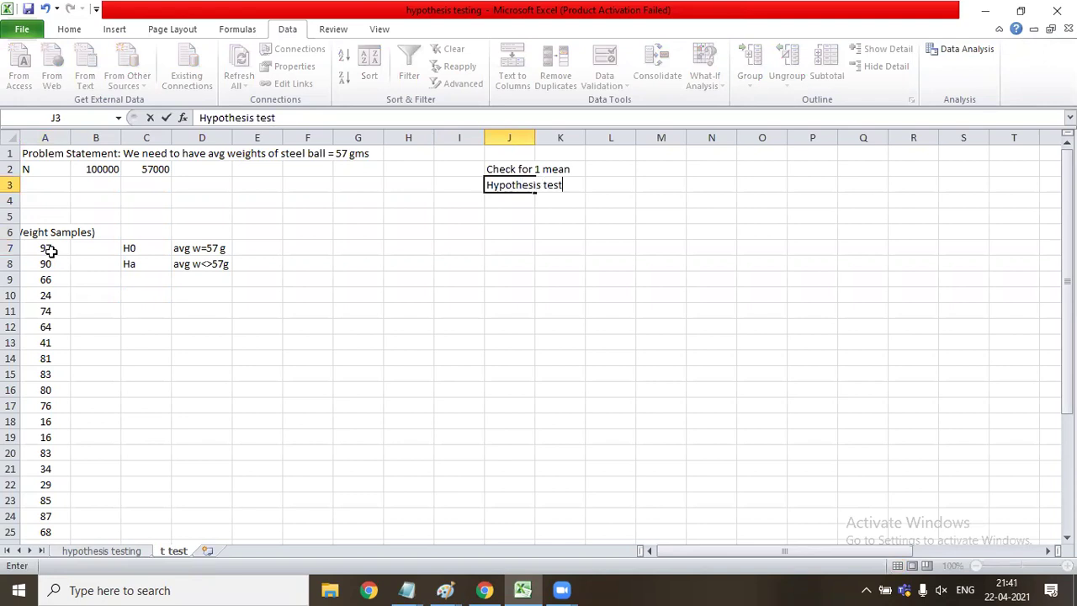
{"action": "type", "text": "ing for 1 sample mean"}
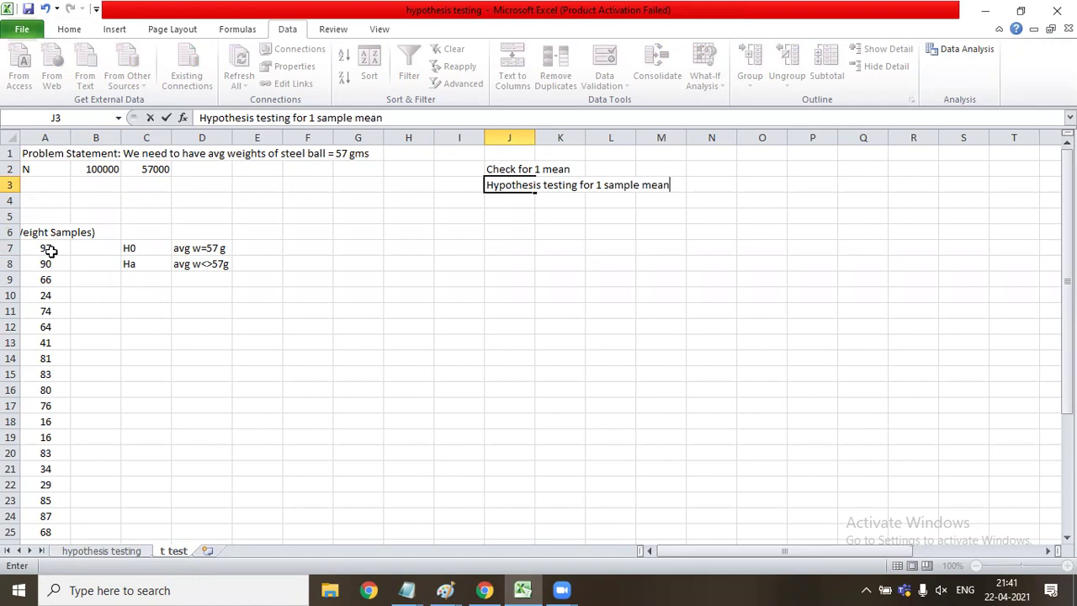
{"action": "key", "text": "Tab"}
Step: Clear the "Check for 1 mean" label from J2
{"action": "key", "text": "Up"}
{"action": "key", "text": "Left"}
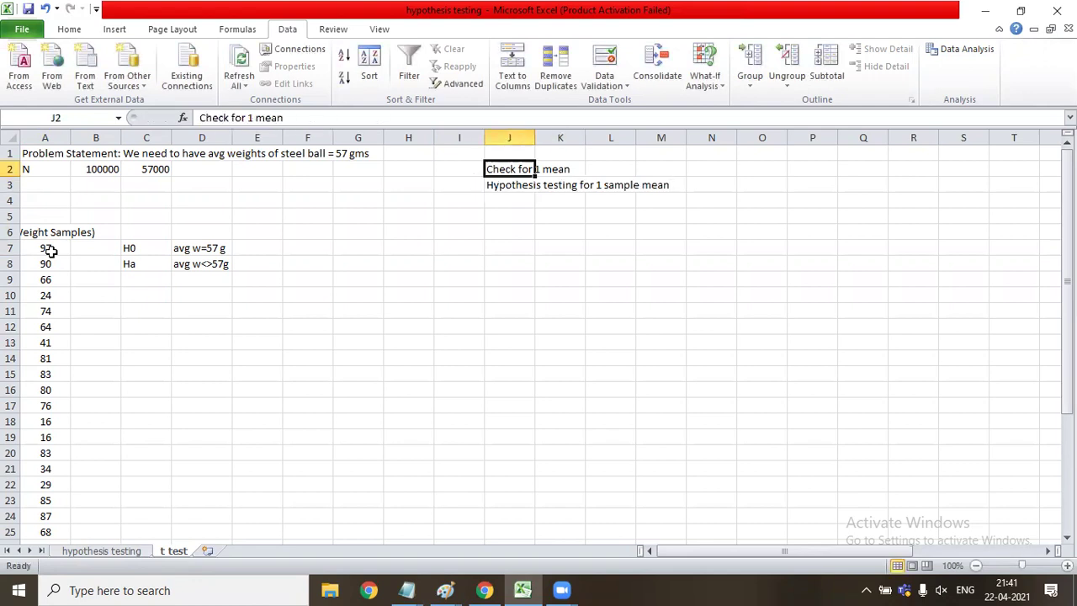
{"action": "key", "text": "Delete"}
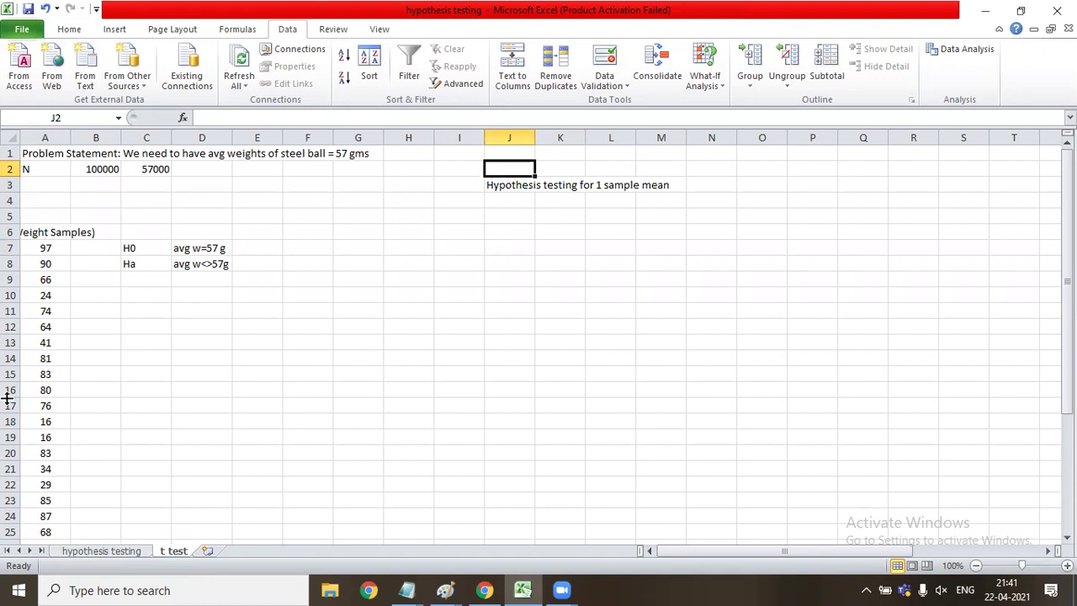
Step: Autofit column J to the hypothesis testing label in J3
{"action": "left_click_drag", "start_coordinate": [48, 236], "coordinate": [48, 294]}
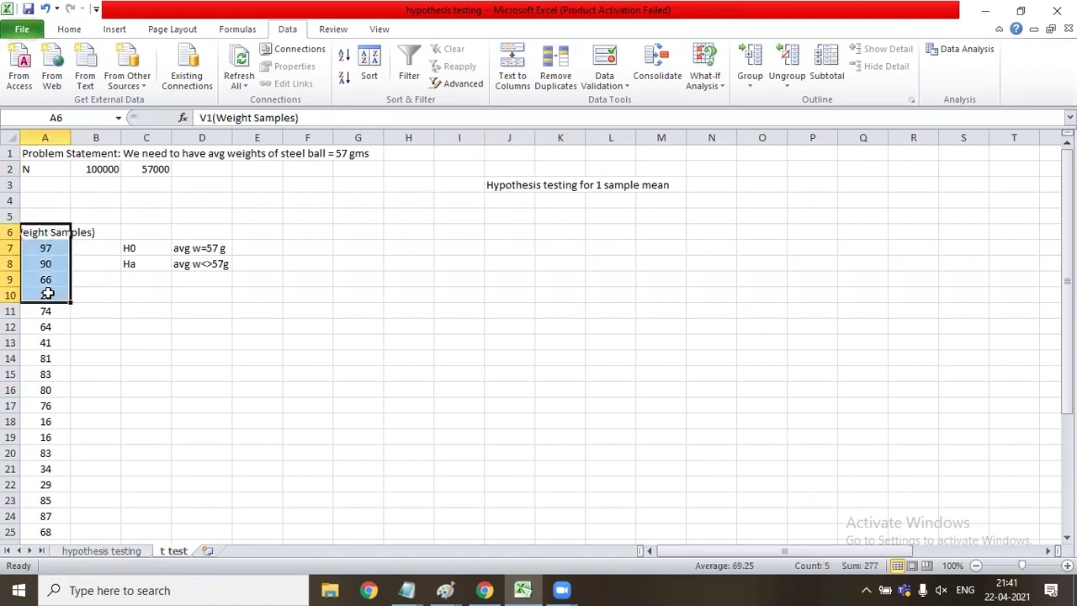
{"action": "left_click", "coordinate": [510, 183]}
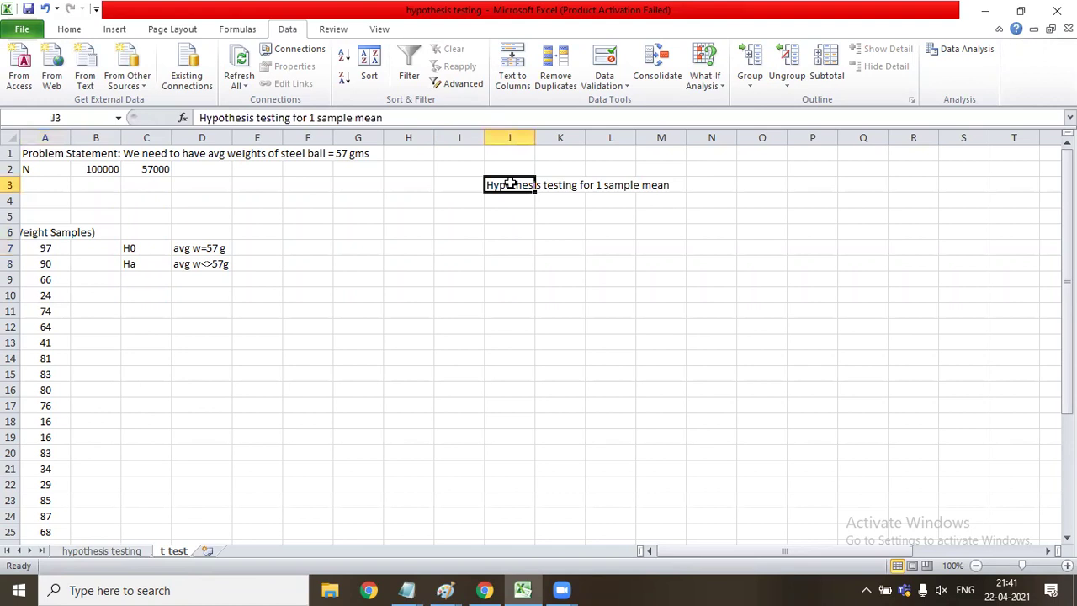
{"action": "double_click", "coordinate": [535, 137]}
Step: Enter the label "1 sample t test" in K3
{"action": "left_click", "coordinate": [715, 188]}
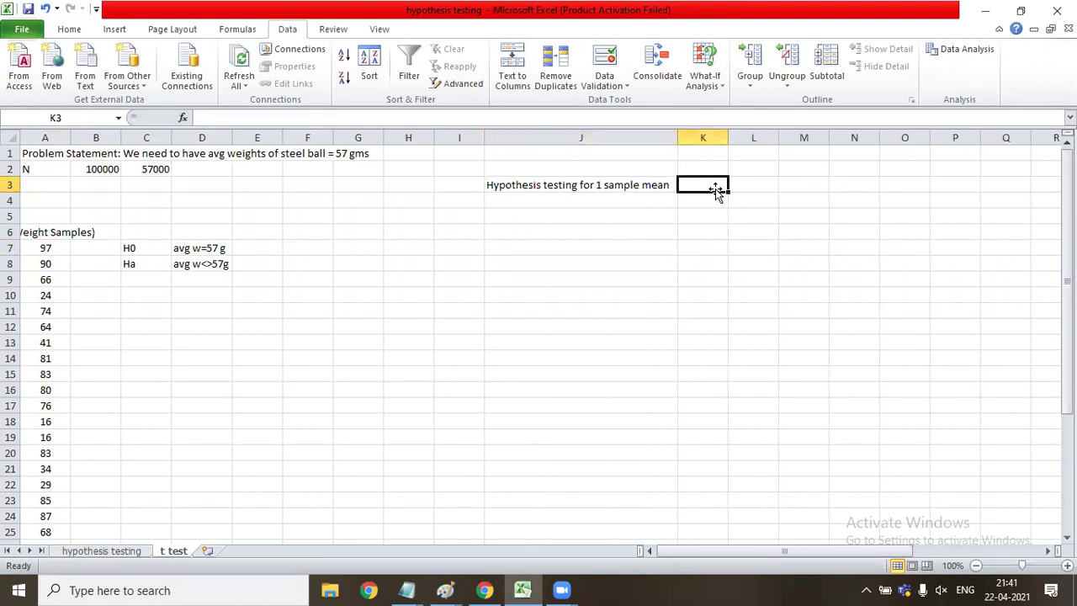
{"action": "type", "text": "1 sa"}
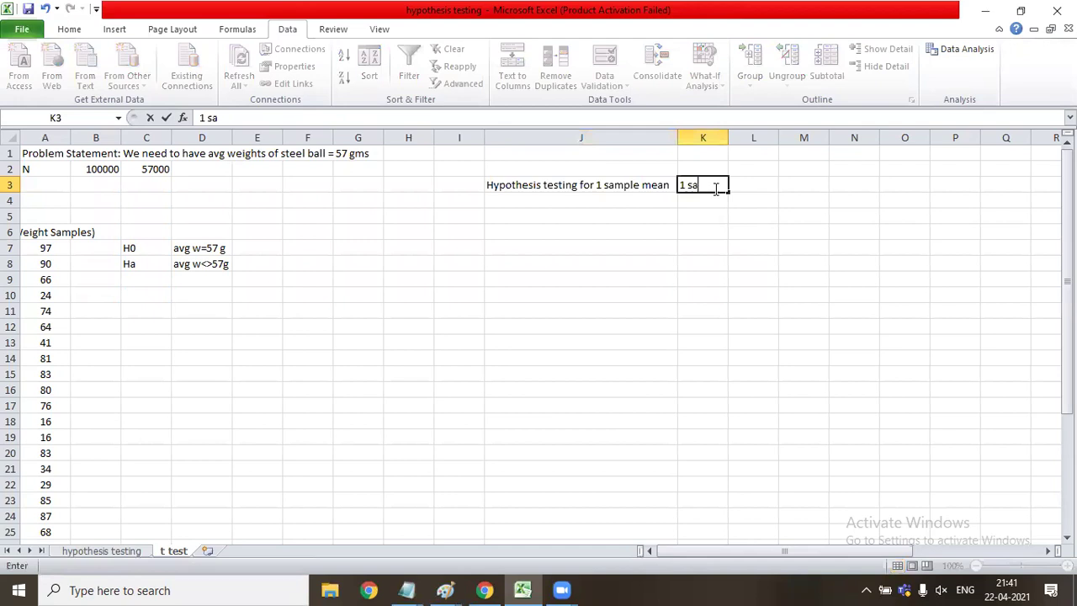
{"action": "type", "text": "mple t test"}
{"action": "key", "text": "Tab"}
Step: Copy the J3 label to J4, reword it as "Hypothesis testing for 2 sample mean", and enter "2 sample t test" in K4
{"action": "key", "text": "Left"}
{"action": "key", "text": "Left"}
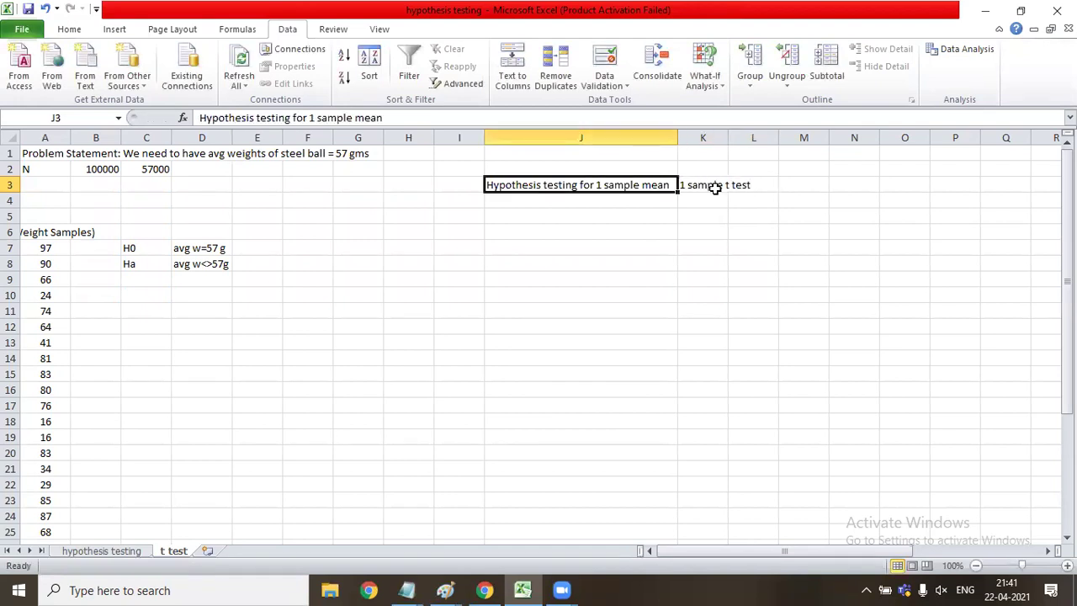
{"action": "key", "text": "ctrl+c"}
{"action": "key", "text": "Down"}
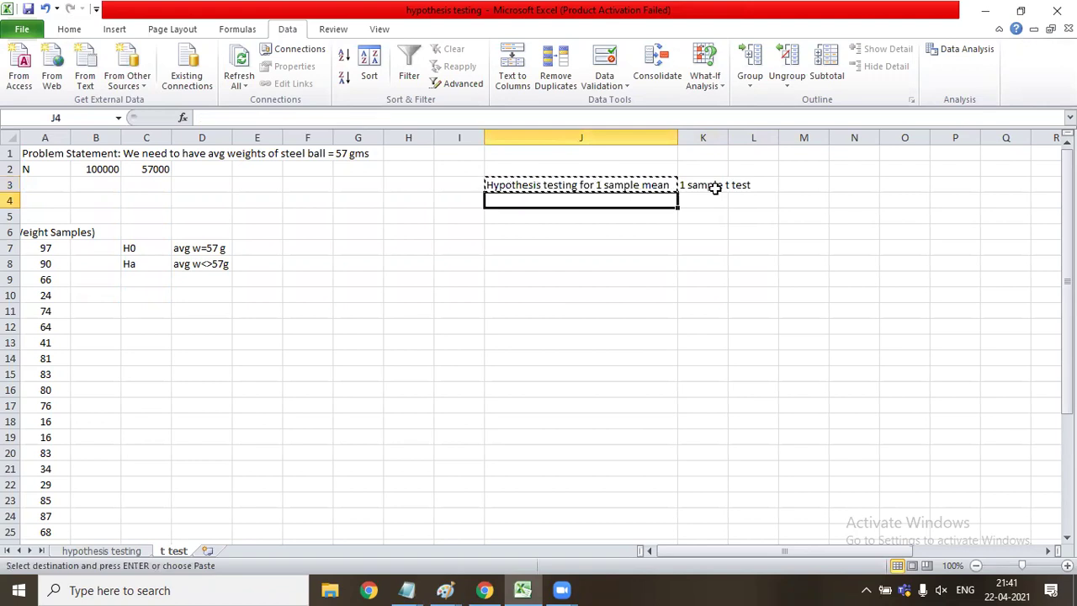
{"action": "key", "text": "ctrl+v"}
{"action": "left_click", "coordinate": [314, 118]}
{"action": "key", "text": "BackSpace"}
{"action": "type", "text": "2"}
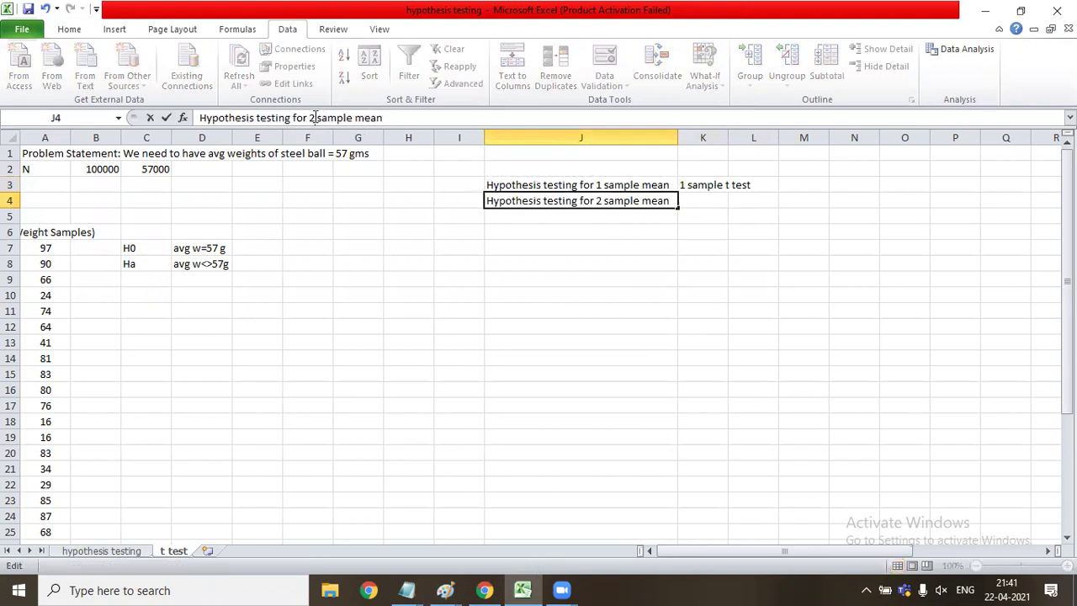
{"action": "key", "text": "Tab"}
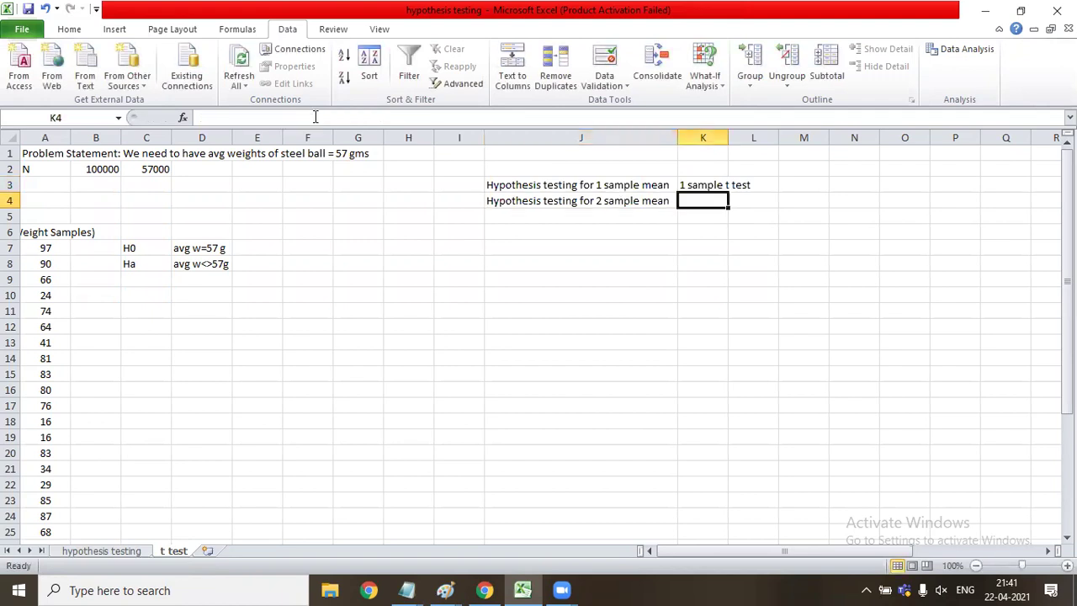
{"action": "type", "text": "2 sample t test"}
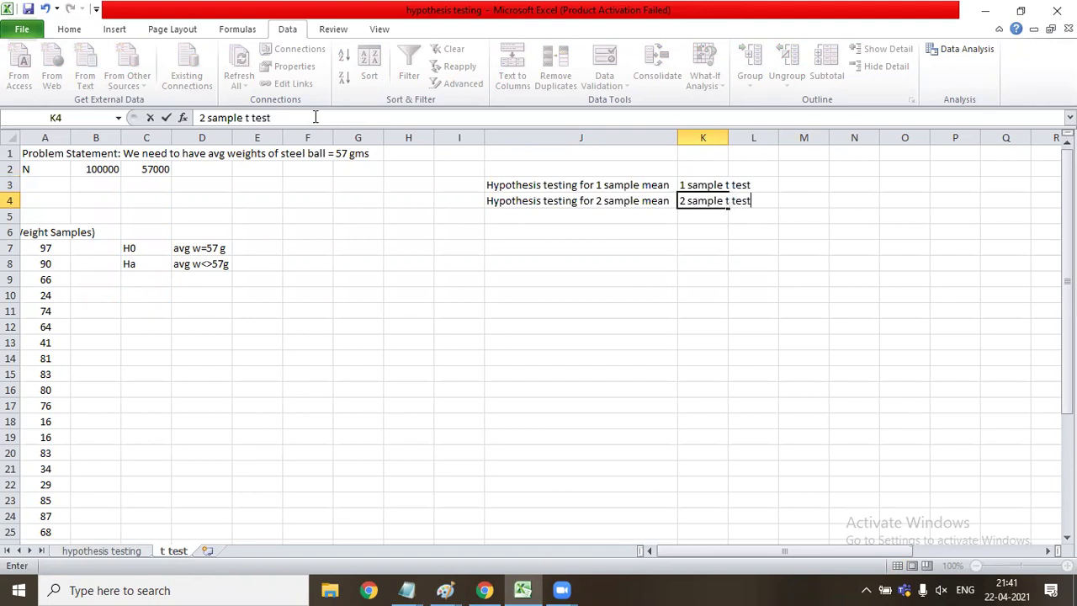
{"action": "key", "text": "Tab"}
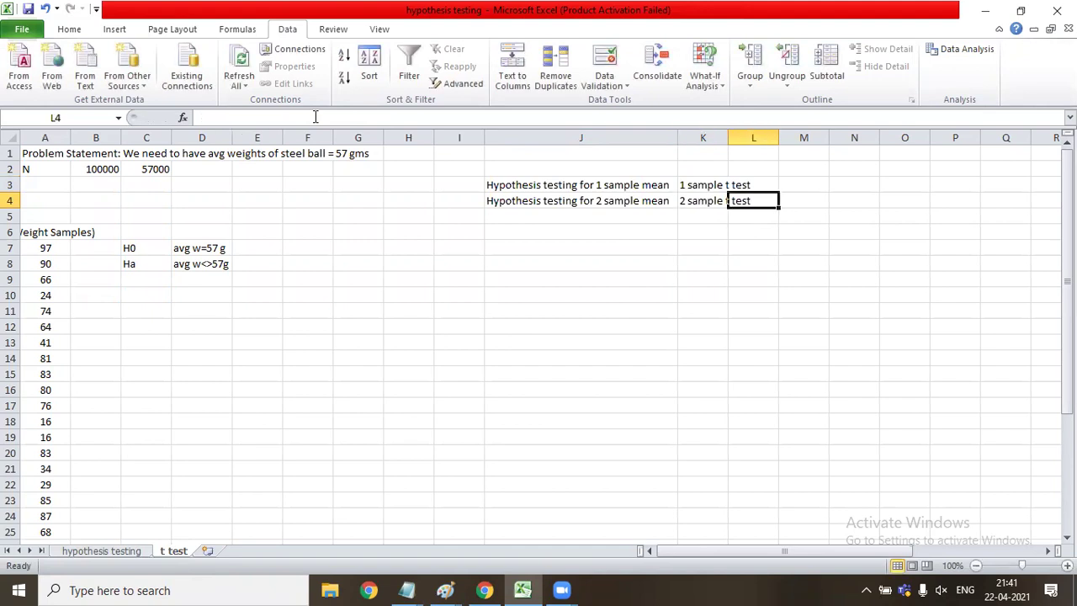
Step: Copy the V2 data from AD6:AD36 into column B beside the V1 weight samples, starting at B6
{"action": "left_click", "coordinate": [43, 237]}
{"action": "left_click_drag", "start_coordinate": [43, 239], "coordinate": [35, 509]}
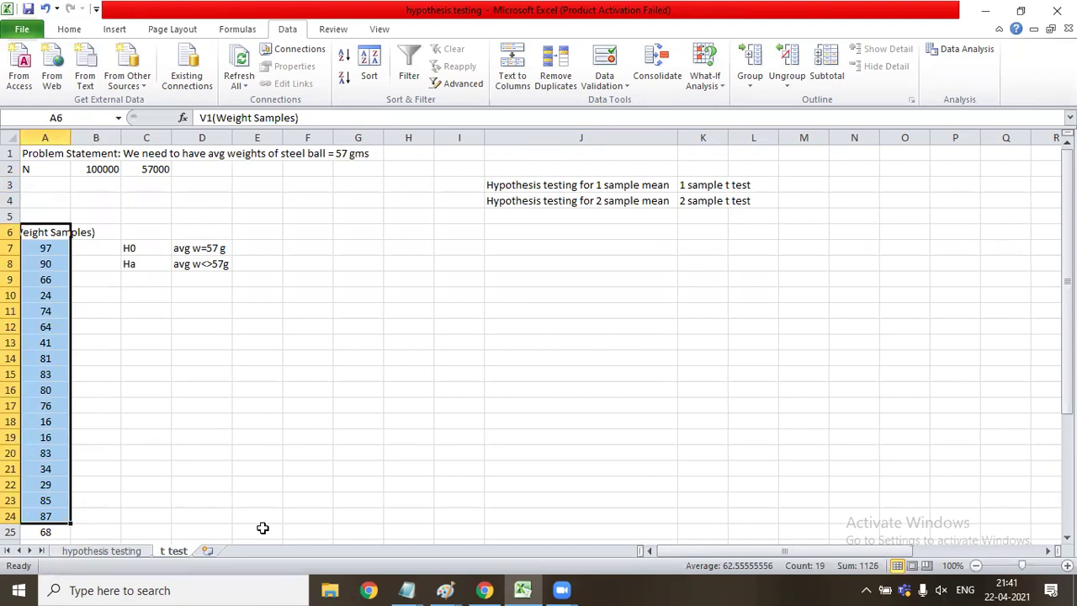
{"action": "left_click_drag", "start_coordinate": [871, 548], "coordinate": [997, 548]}
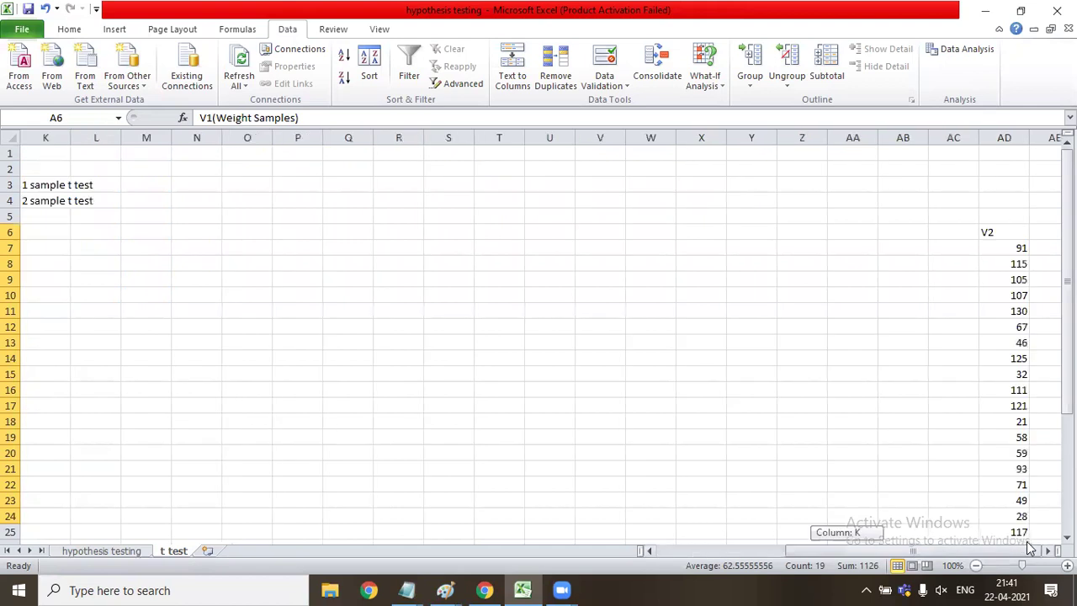
{"action": "left_click", "coordinate": [1004, 234]}
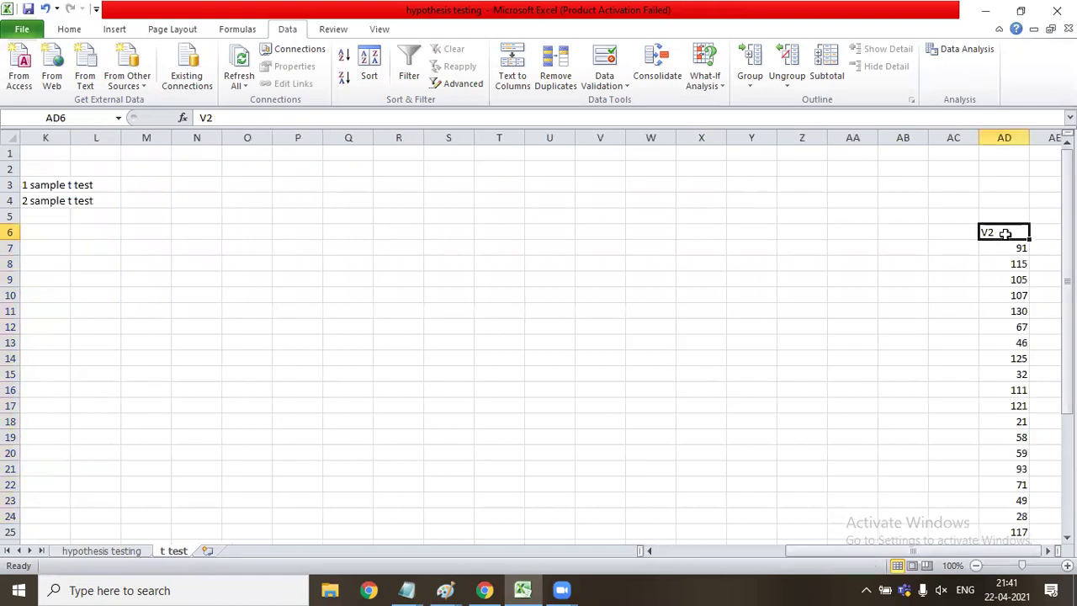
{"action": "key", "text": "ctrl+shift+Down"}
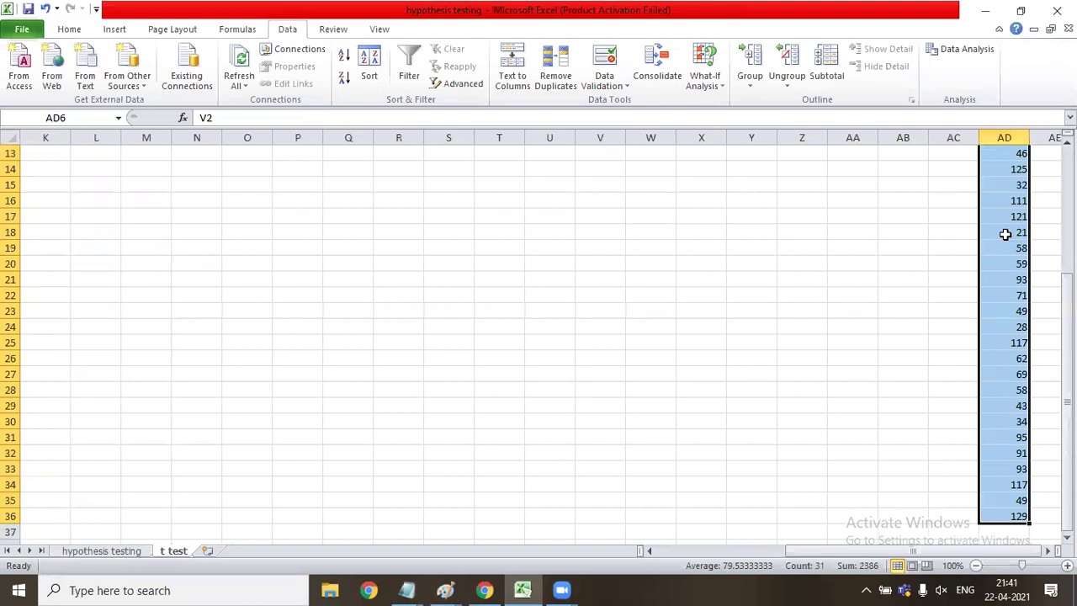
{"action": "scroll", "coordinate": [1004, 233], "scroll_direction": "up", "scroll_amount": 4}
{"action": "key", "text": "ctrl+c"}
{"action": "key", "text": "Left"}
{"action": "key", "text": "Left"}
{"action": "key", "text": "Left"}
{"action": "key", "text": "Left"}
{"action": "key", "text": "Left"}
{"action": "key", "text": "Left"}
{"action": "key", "text": "Left"}
{"action": "key", "text": "Left"}
{"action": "key", "text": "Left"}
{"action": "key", "text": "Left"}
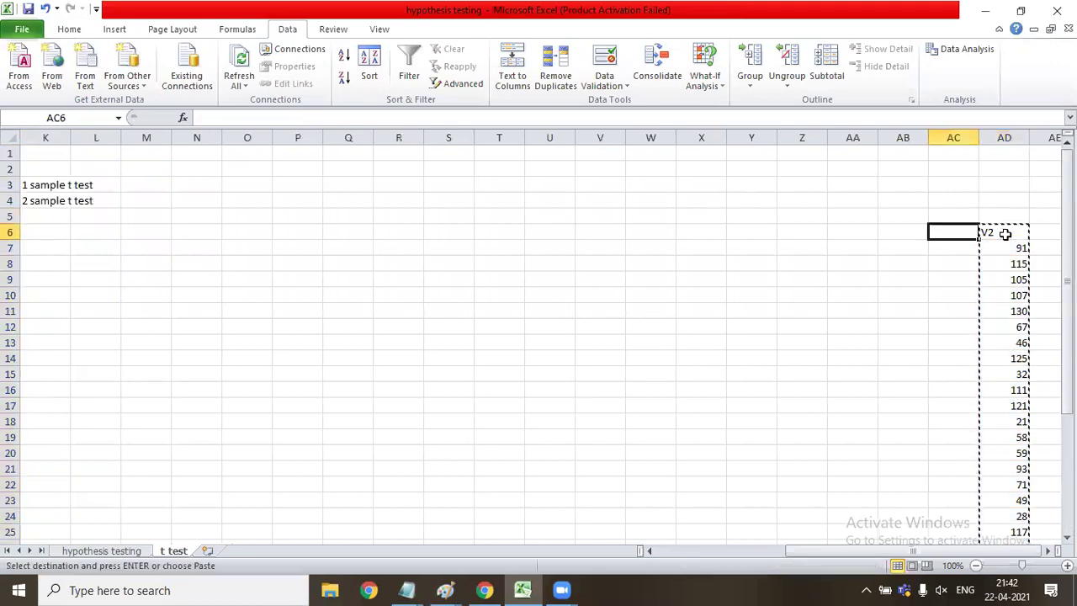
{"action": "key", "text": "Left"}
{"action": "key", "text": "Left"}
{"action": "key", "text": "Left"}
{"action": "key", "text": "Left"}
{"action": "key", "text": "Left"}
{"action": "key", "text": "Left"}
{"action": "key", "text": "Left"}
{"action": "key", "text": "Left"}
{"action": "key", "text": "Left"}
{"action": "key", "text": "Left"}
{"action": "key", "text": "Left"}
{"action": "key", "text": "Left"}
{"action": "key", "text": "Left"}
{"action": "key", "text": "Left"}
{"action": "key", "text": "Left"}
{"action": "key", "text": "Left"}
{"action": "key", "text": "Left"}
{"action": "key", "text": "Left"}
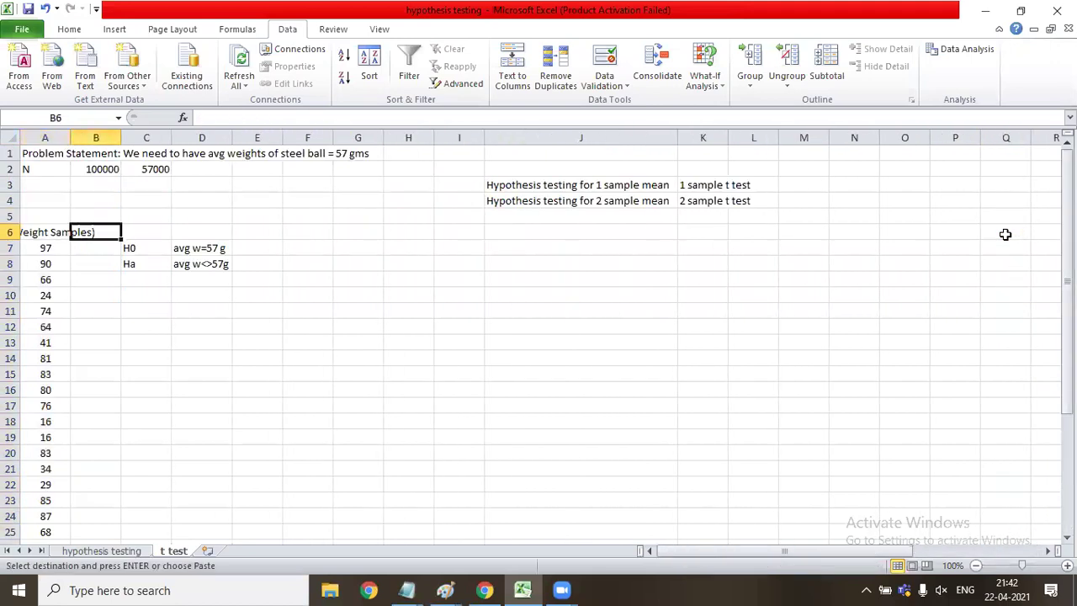
{"action": "key", "text": "Return"}
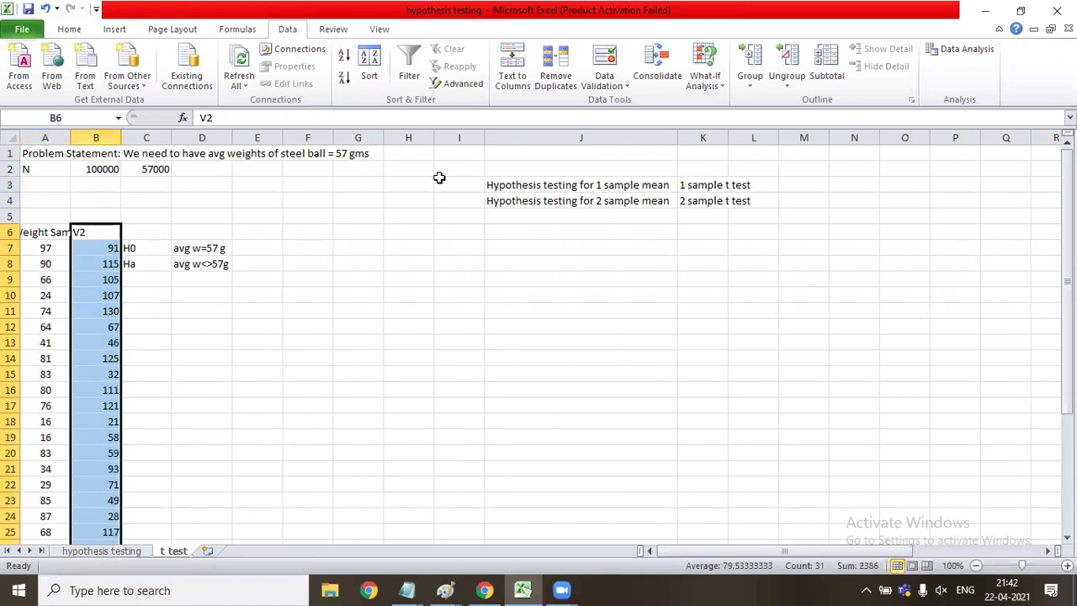
Step: Extend the header in B6 to "V2(Sample Weights)"
{"action": "left_click", "coordinate": [221, 117]}
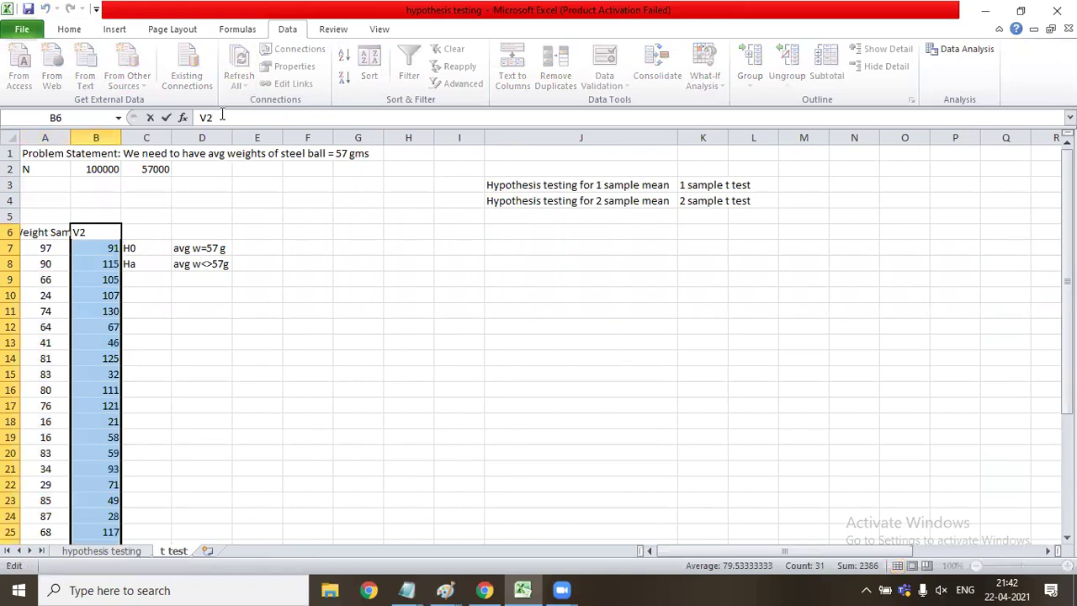
{"action": "type", "text": "(Sample Weights"}
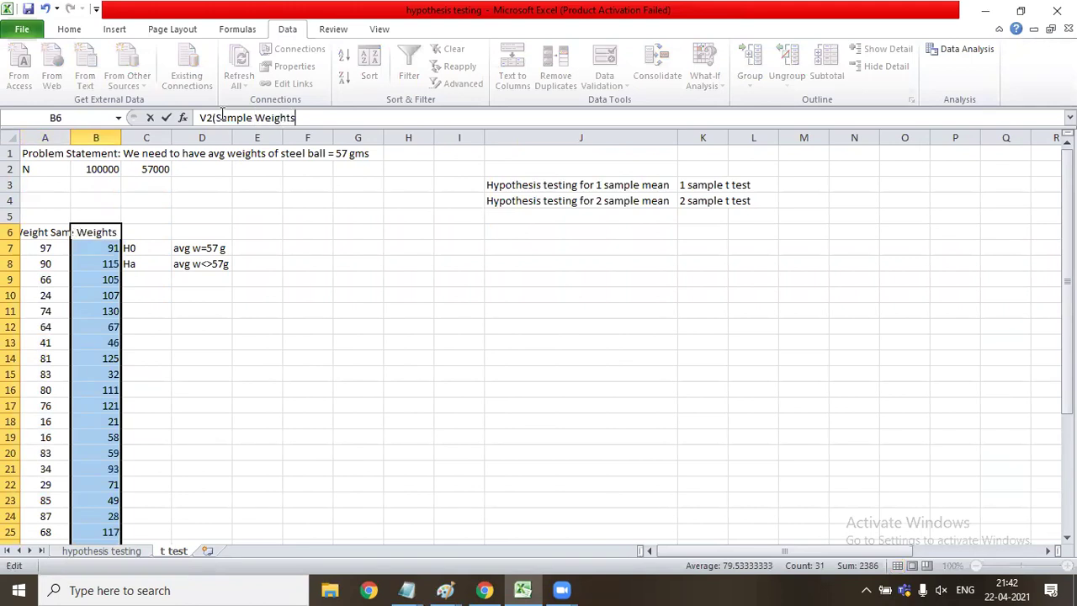
{"action": "type", "text": ")"}
{"action": "key", "text": "Return"}
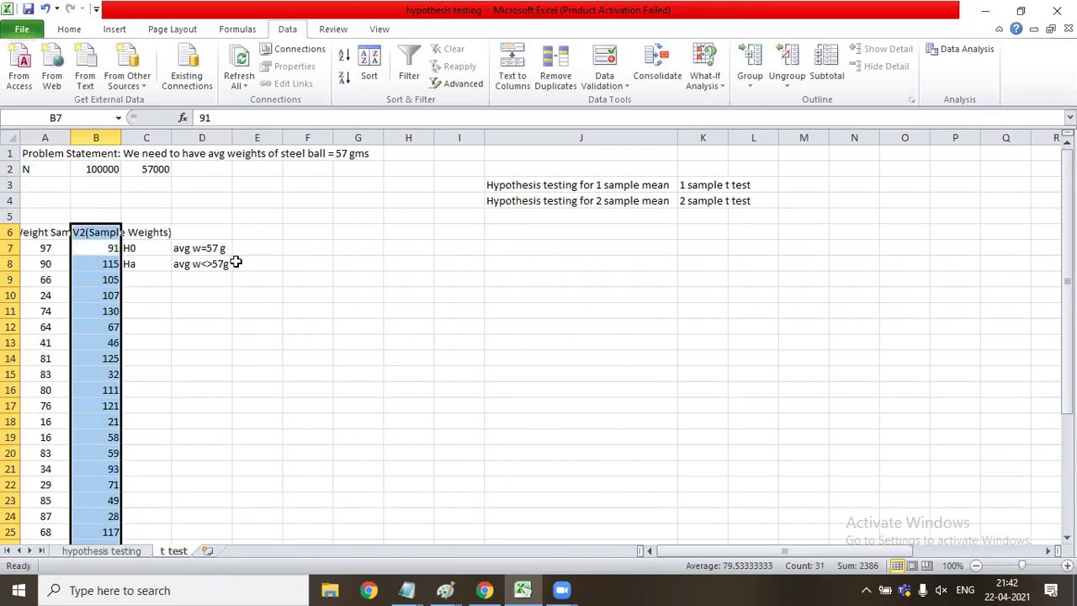
{"action": "left_click", "coordinate": [151, 421]}
{"action": "left_click", "coordinate": [45, 232]}
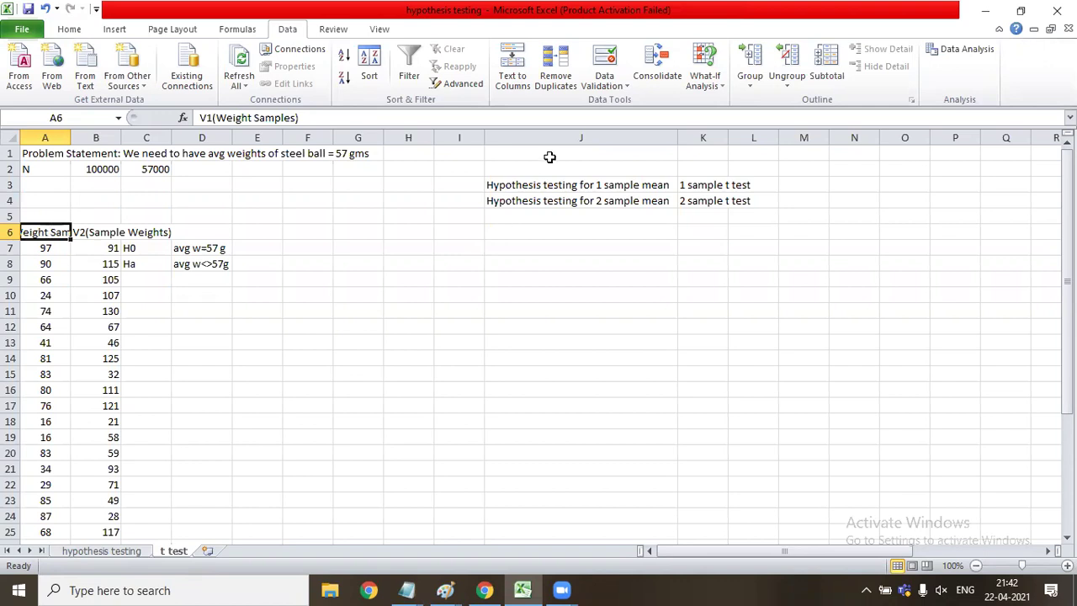
{"action": "left_click", "coordinate": [539, 183]}
{"action": "left_click_drag", "start_coordinate": [538, 184], "coordinate": [695, 187]}
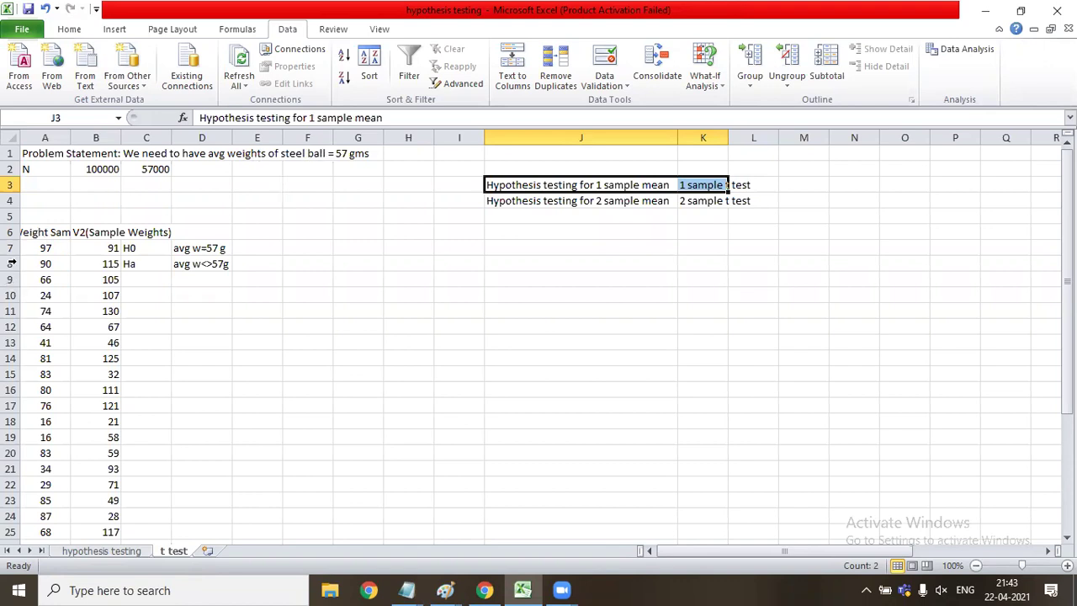
Step: Check the average of the V1 weight samples in A7:A36
{"action": "left_click", "coordinate": [38, 240]}
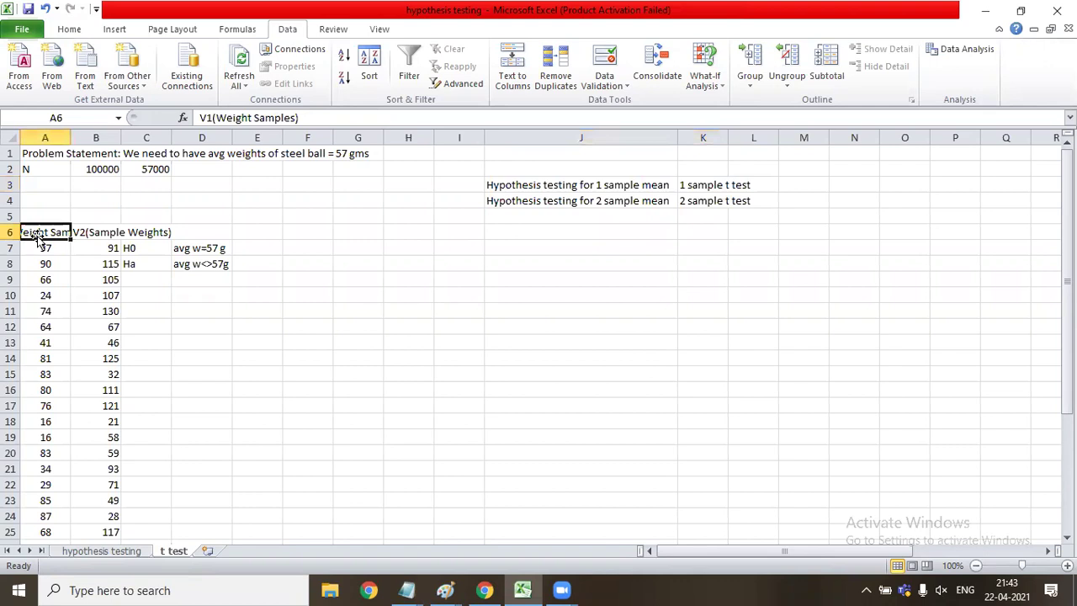
{"action": "left_click", "coordinate": [37, 244]}
{"action": "key", "text": "ctrl+shift+Down"}
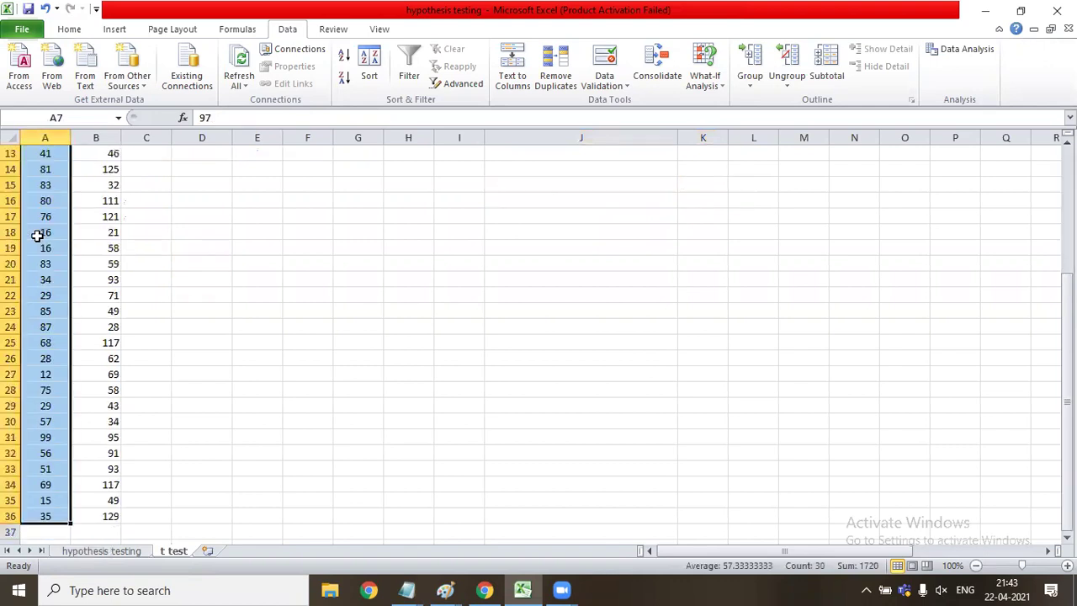
{"action": "key", "text": "Up"}
{"action": "key", "text": "Up"}
{"action": "key", "text": "Up"}
{"action": "key", "text": "Up"}
{"action": "key", "text": "Up"}
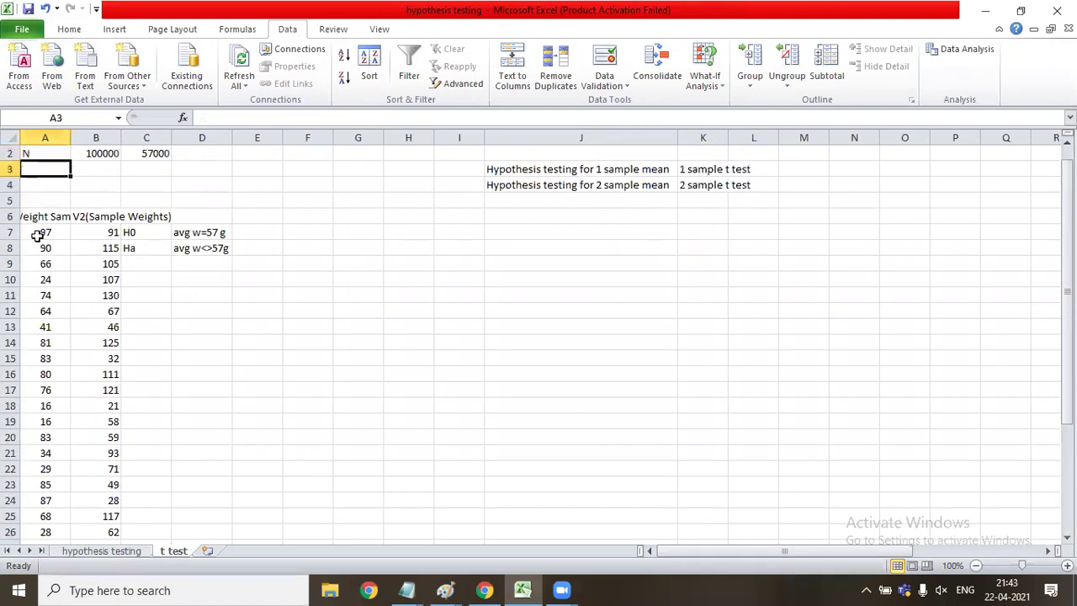
{"action": "key", "text": "Down"}
{"action": "key", "text": "Down"}
{"action": "key", "text": "Down"}
{"action": "key", "text": "Down"}
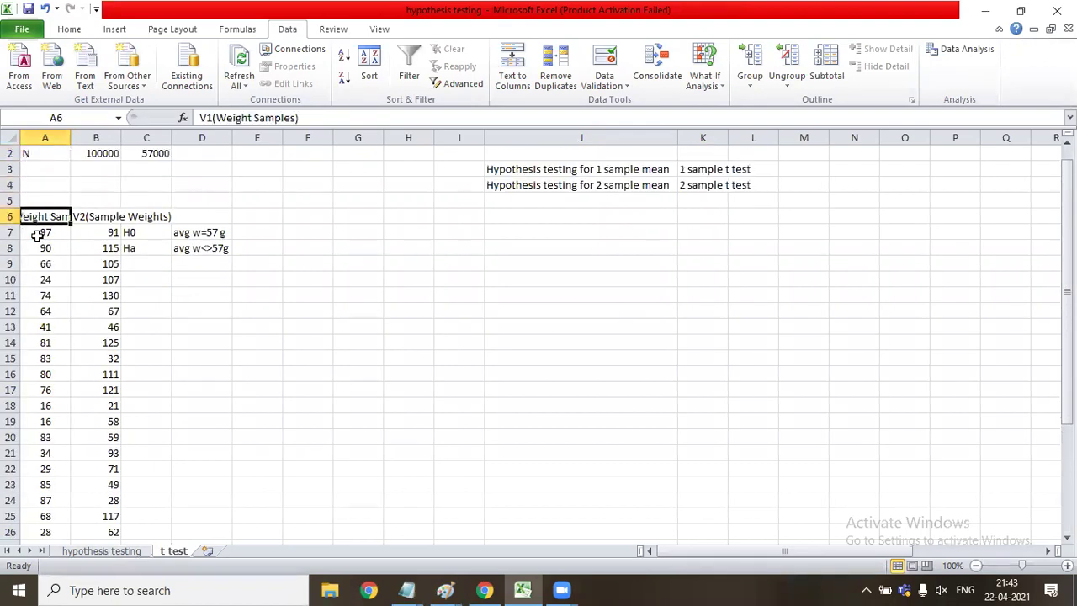
Step: Check the average of the V2 sample weights in B7:B36
{"action": "key", "text": "Right"}
{"action": "key", "text": "Down"}
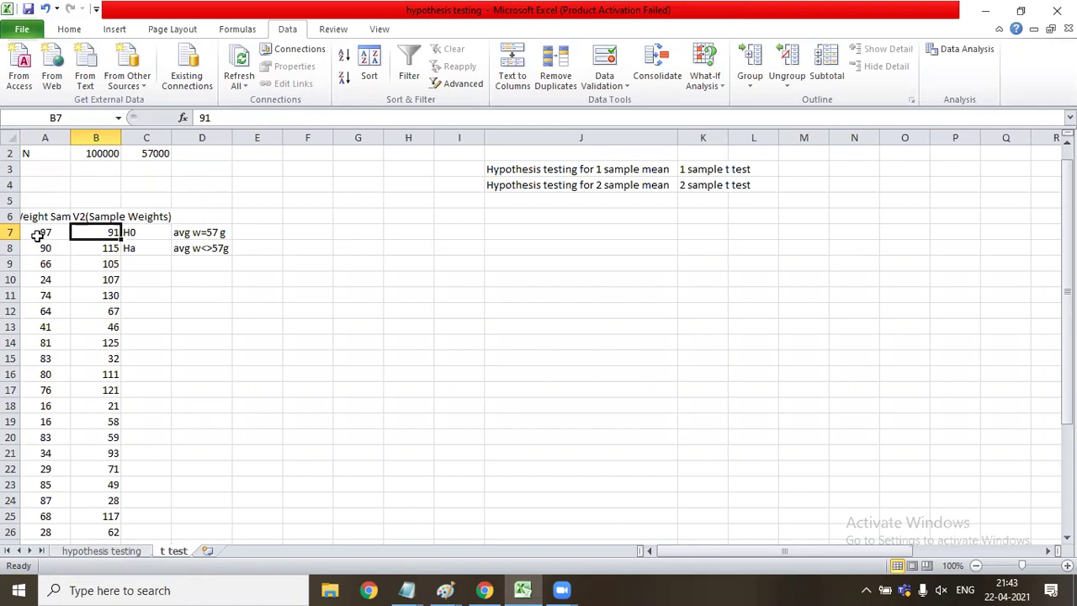
{"action": "key", "text": "ctrl+shift+Down"}
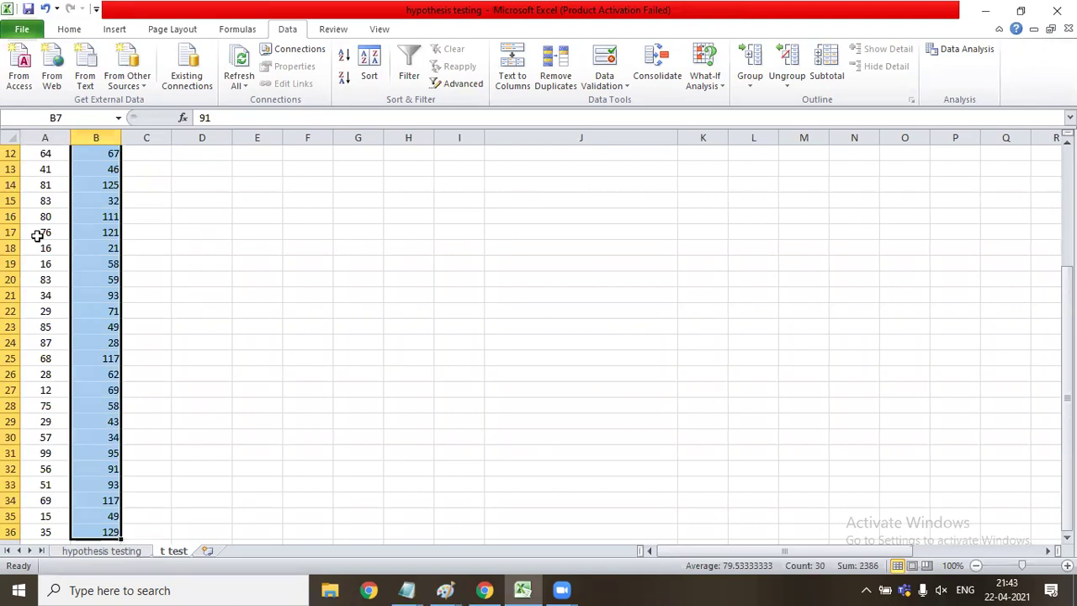
{"action": "key", "text": "Up"}
{"action": "key", "text": "Up"}
{"action": "key", "text": "Up"}
{"action": "key", "text": "Up"}
{"action": "key", "text": "Down"}
{"action": "key", "text": "Down"}
{"action": "key", "text": "Down"}
{"action": "key", "text": "Left"}
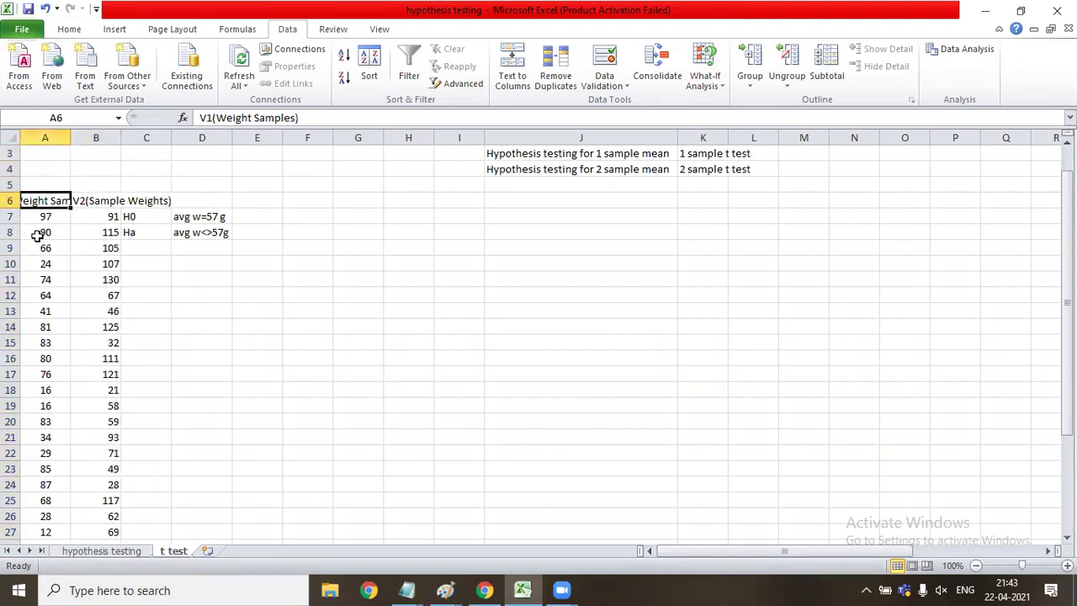
{"action": "key", "text": "Right"}
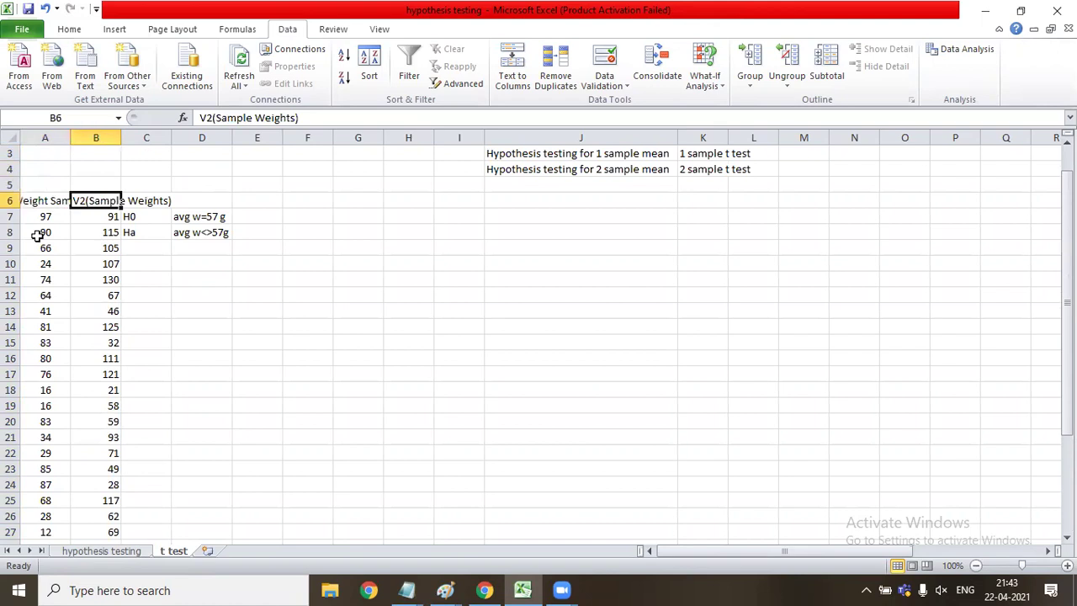
{"action": "key", "text": "Left"}
Step: Enter the headings "1 sample" in D6 and "2 sample" in E6 above the hypotheses
{"action": "key", "text": "Right"}
{"action": "key", "text": "Right"}
{"action": "key", "text": "Down"}
{"action": "key", "text": "Right"}
{"action": "key", "text": "Up"}
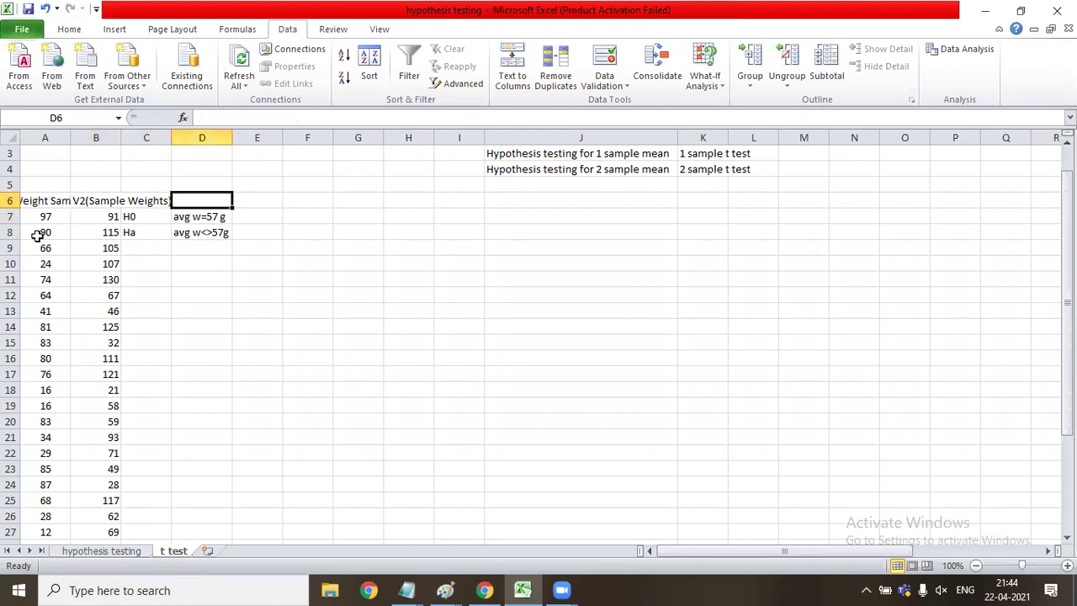
{"action": "type", "text": "1 sample"}
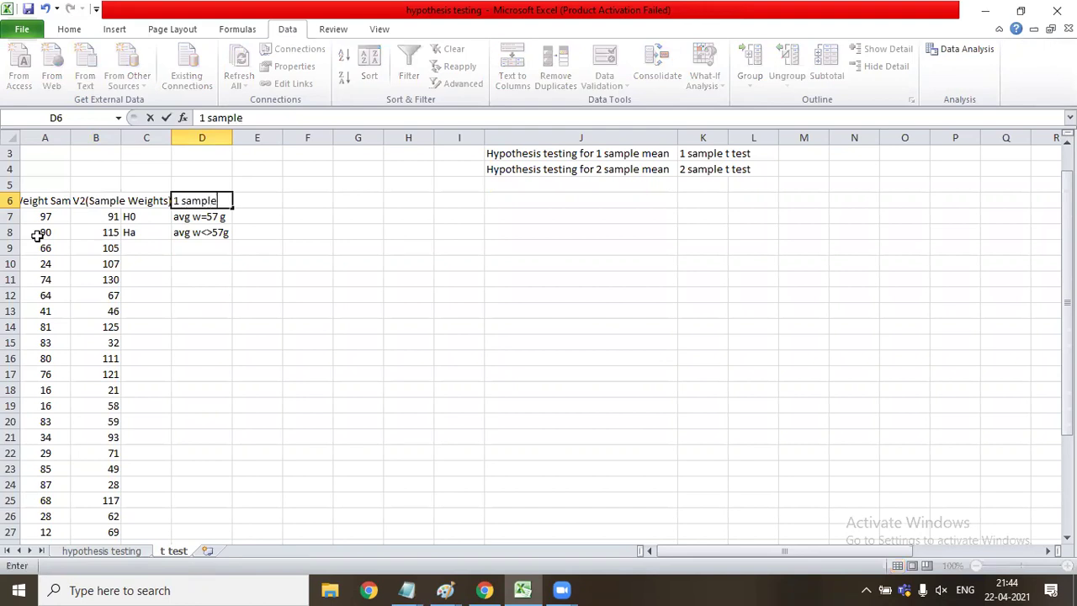
{"action": "key", "text": "Tab"}
{"action": "type", "text": "2 sample"}
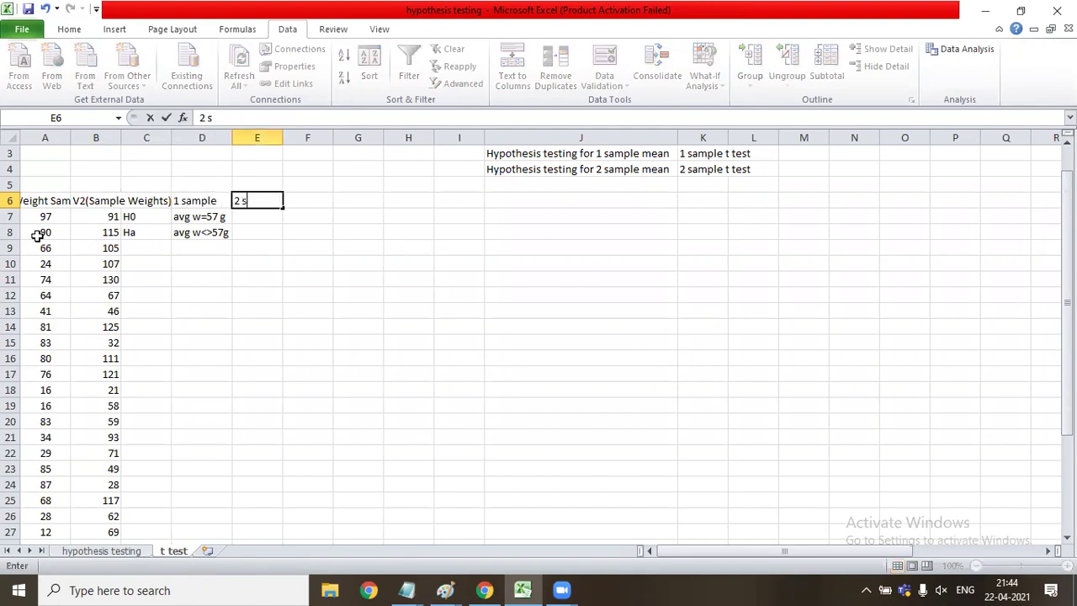
{"action": "key", "text": "Tab"}
Step: Enter the two-sample null hypothesis "av wof v1=v2" in E7
{"action": "key", "text": "Left"}
{"action": "key", "text": "Down"}
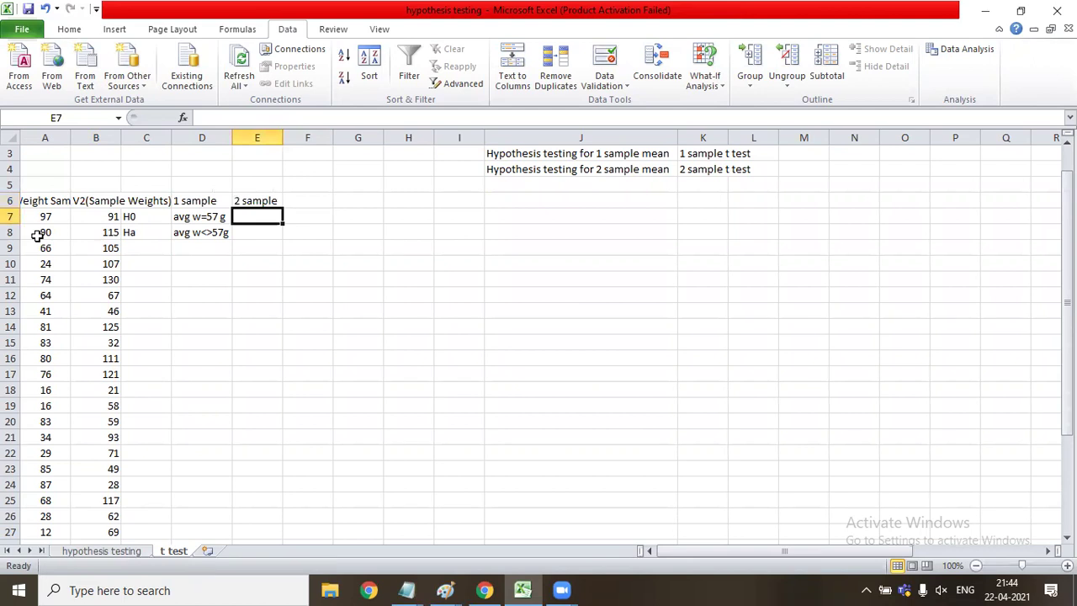
{"action": "type", "text": "av"}
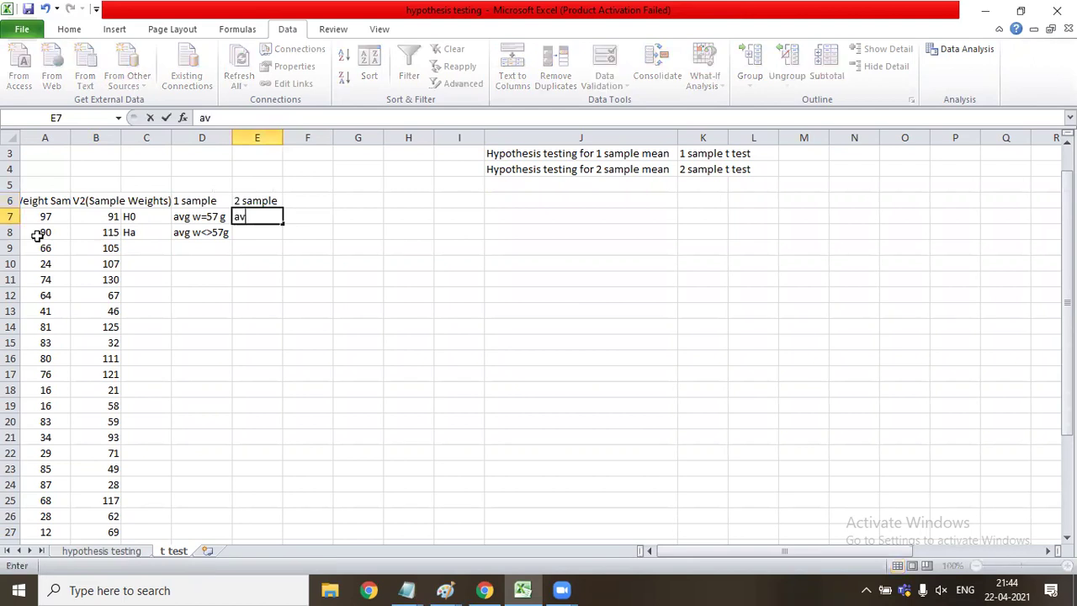
{"action": "type", "text": " wof v1=v2"}
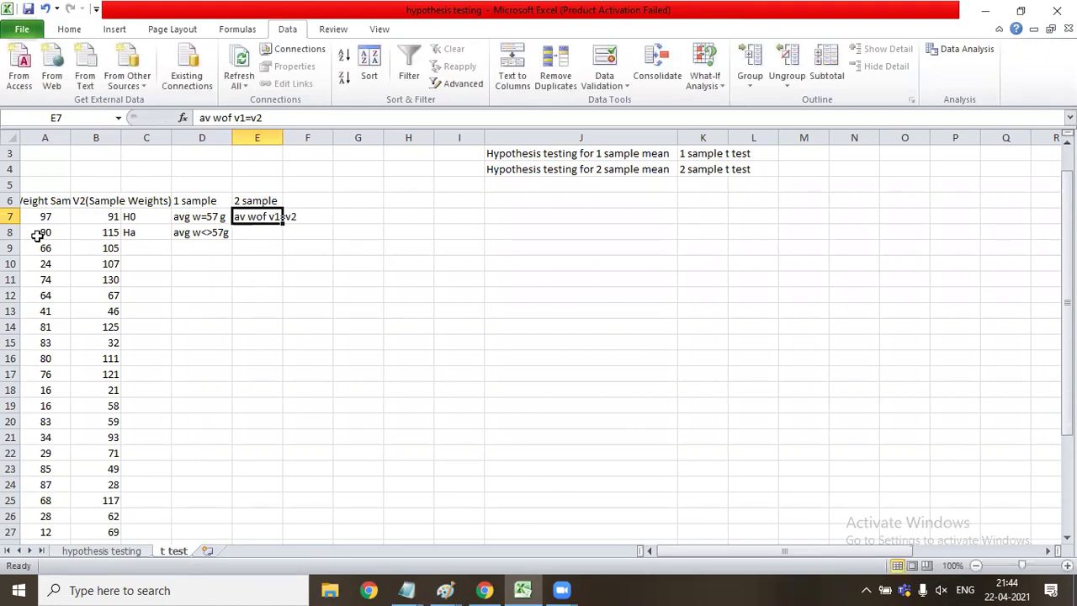
{"action": "key", "text": "Return"}
Step: Enter the two-sample alternative hypothesis "av w of v1<>v2" in E8
{"action": "type", "text": "av "}
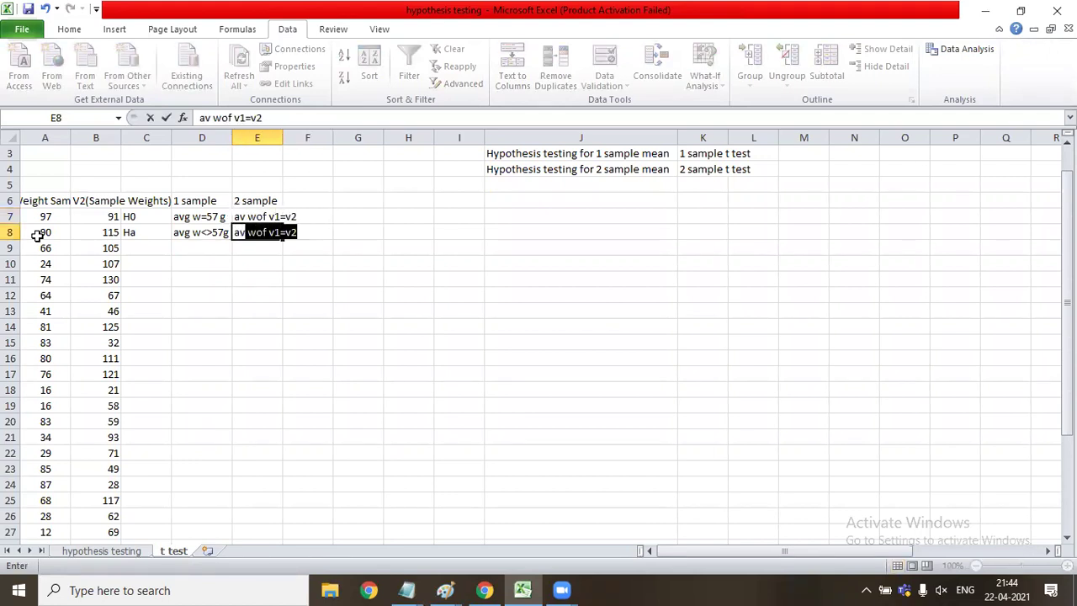
{"action": "type", "text": "w of"}
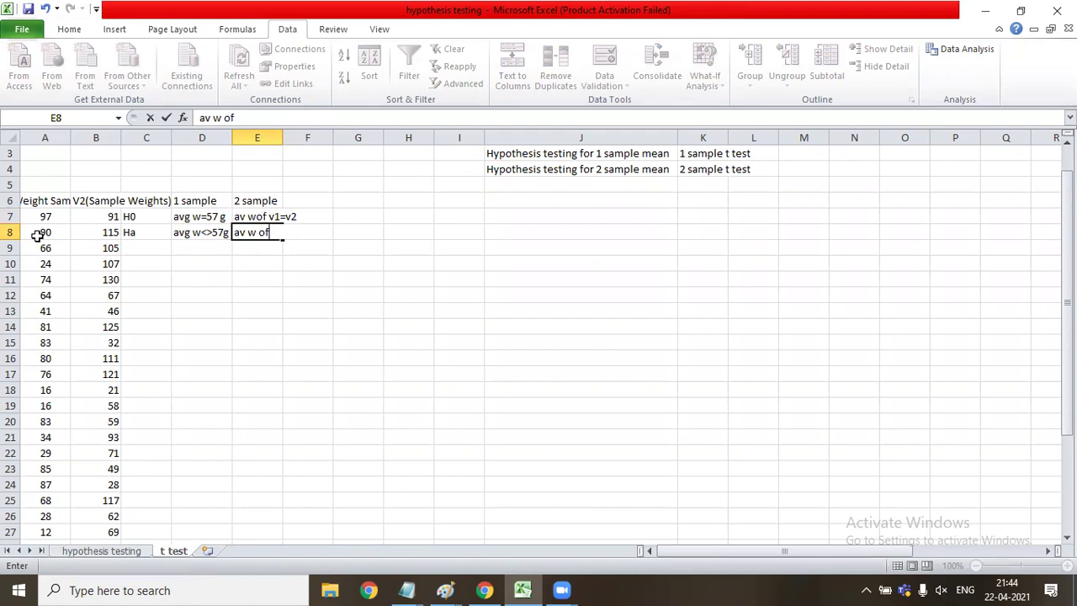
{"action": "type", "text": " v1<>v2"}
{"action": "key", "text": "Tab"}
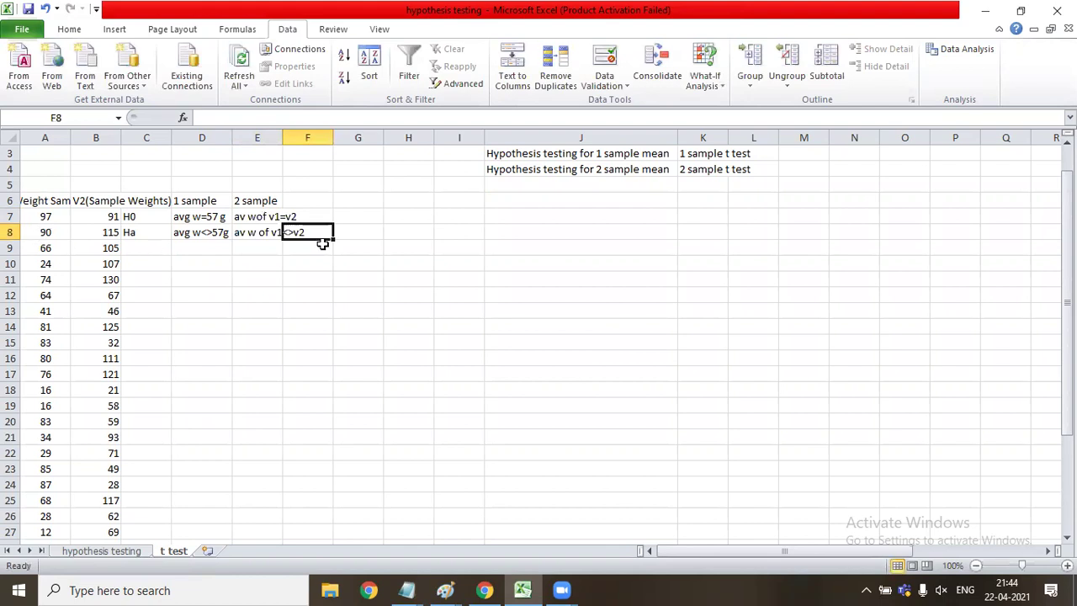
Step: Review the one-sample and two-sample hypotheses in D7:E8 against the V1 weight samples
{"action": "left_click", "coordinate": [190, 217]}
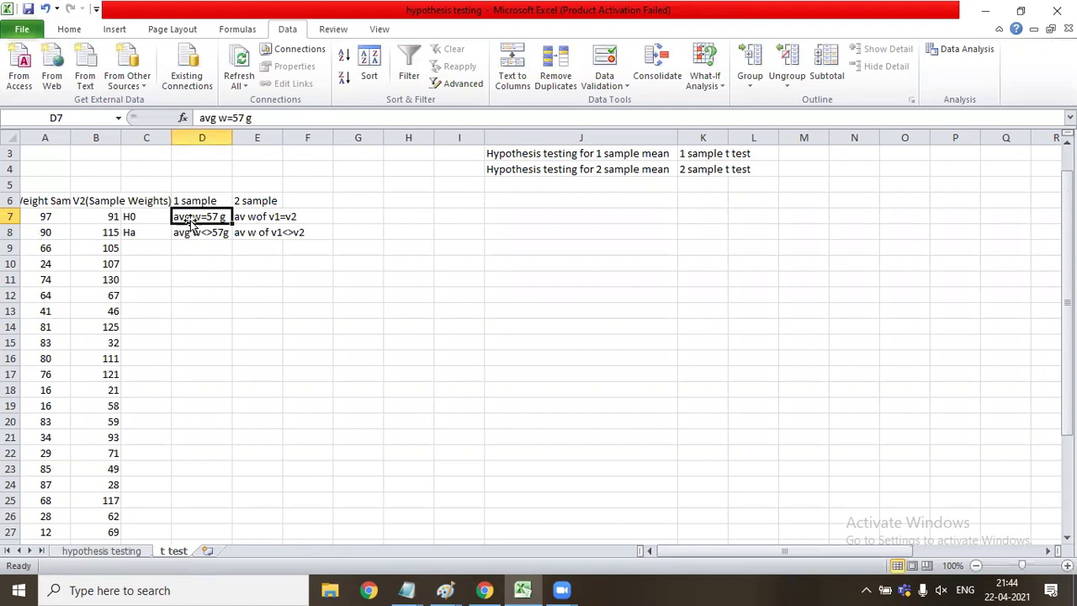
{"action": "left_click", "coordinate": [197, 228]}
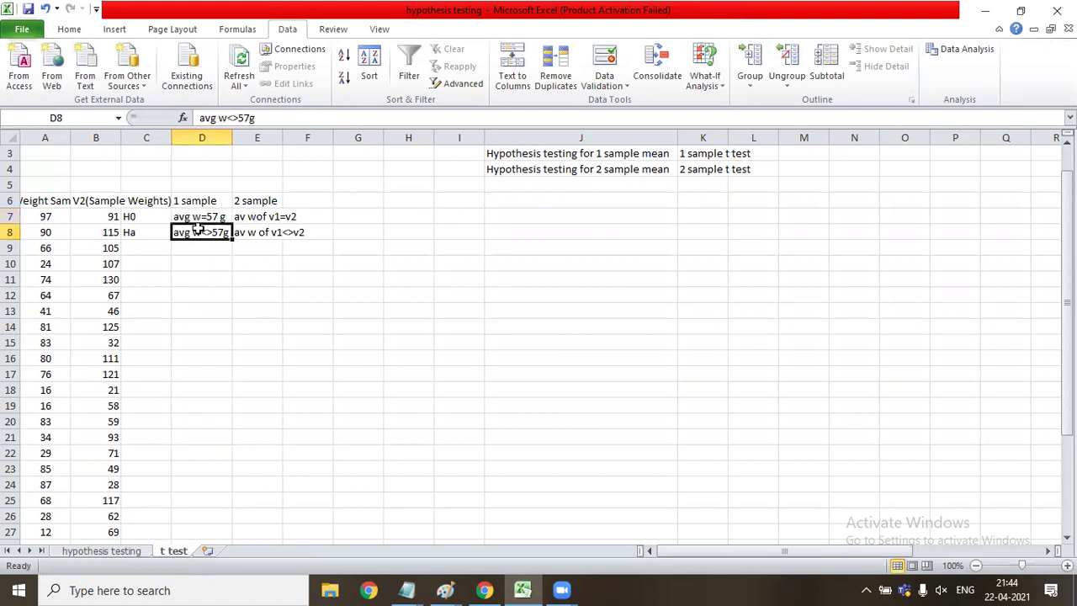
{"action": "left_click", "coordinate": [242, 217]}
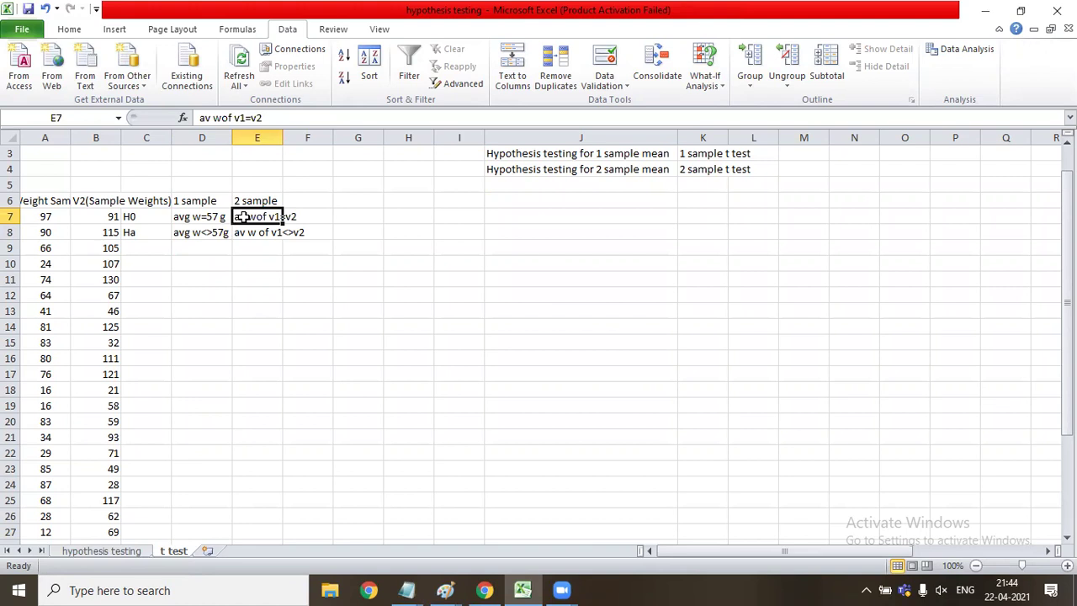
{"action": "left_click", "coordinate": [248, 232]}
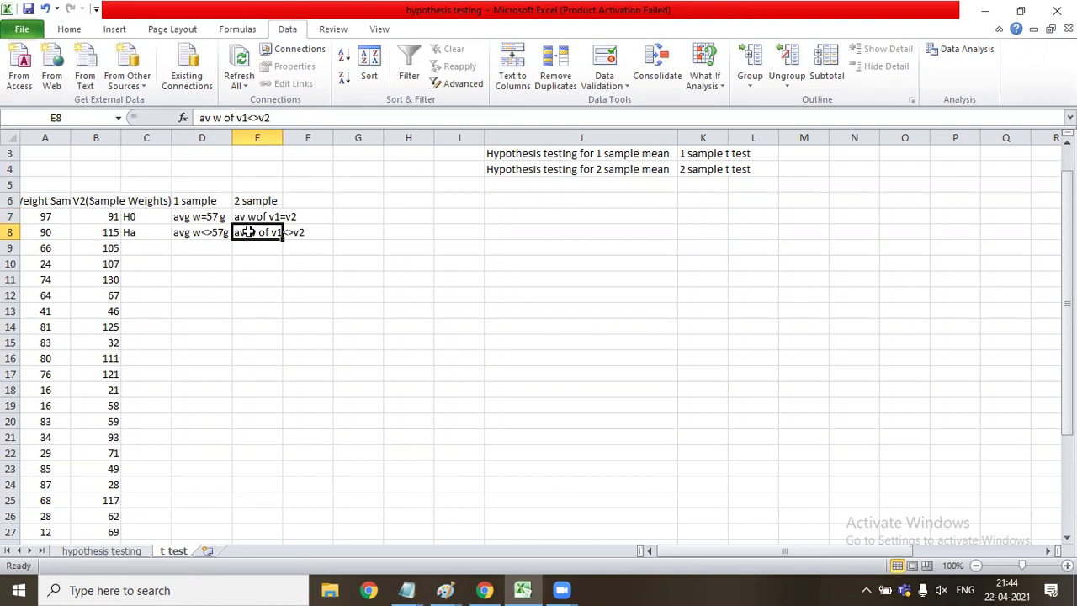
{"action": "left_click_drag", "start_coordinate": [1067, 320], "coordinate": [1067, 296]}
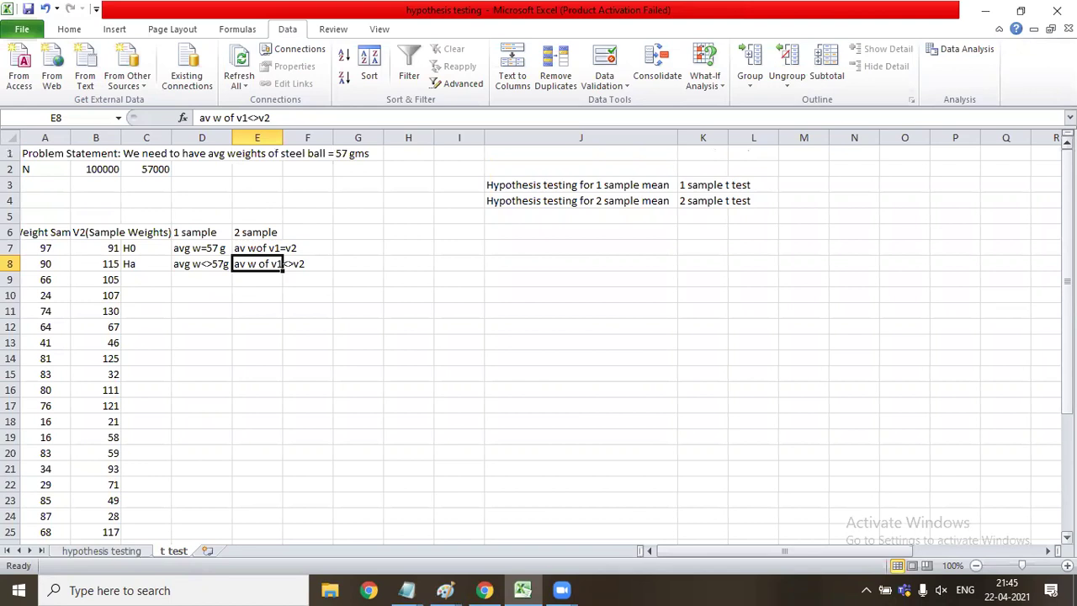
{"action": "left_click_drag", "start_coordinate": [152, 231], "coordinate": [191, 261]}
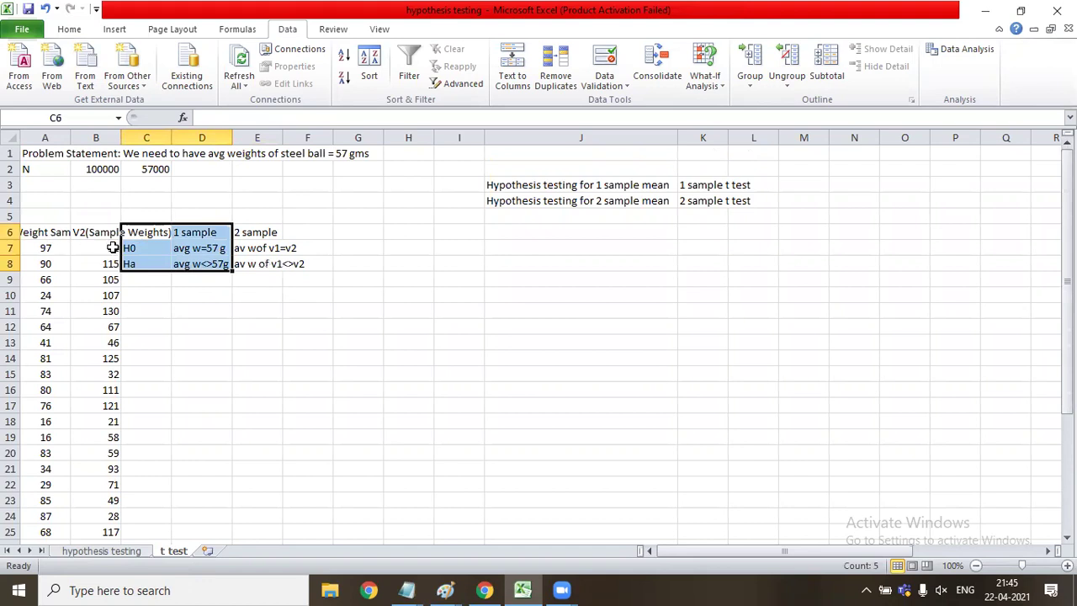
{"action": "left_click", "coordinate": [189, 295]}
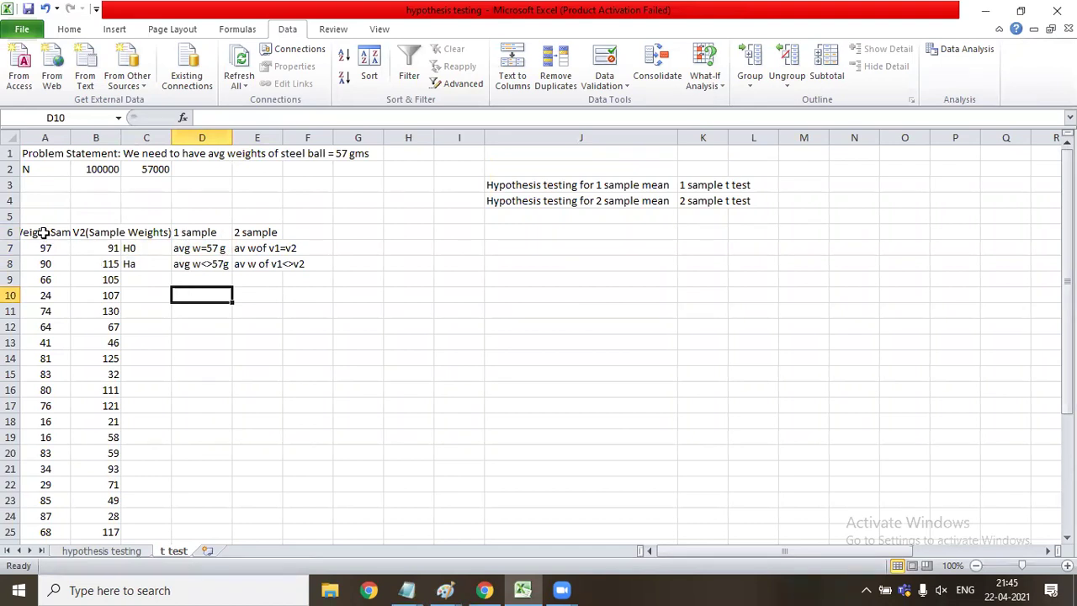
{"action": "left_click_drag", "start_coordinate": [46, 232], "coordinate": [46, 265]}
{"action": "left_click_drag", "start_coordinate": [47, 315], "coordinate": [46, 320]}
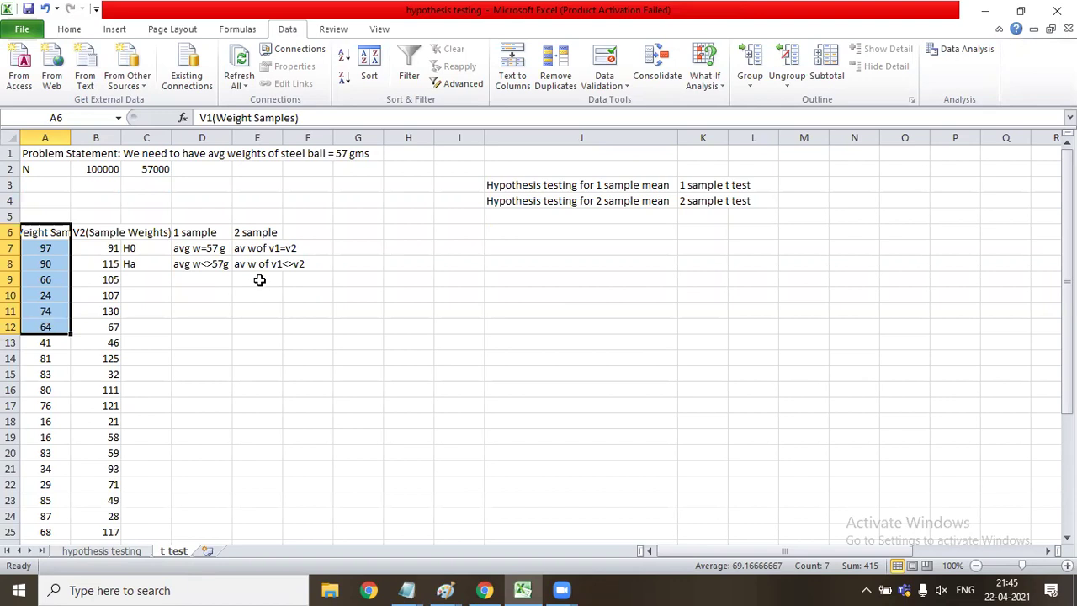
{"action": "left_click", "coordinate": [255, 248]}
{"action": "key", "text": "Down"}
{"action": "key", "text": "Up"}
{"action": "key", "text": "Left"}
{"action": "key", "text": "Right"}
{"action": "key", "text": "Down"}
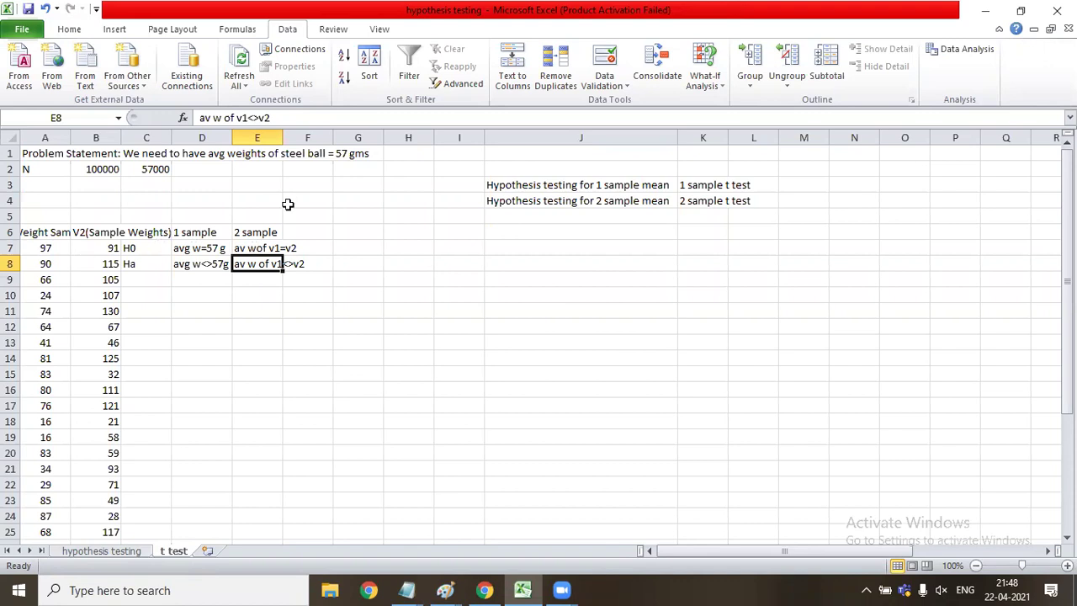
Step: Fill the one-sample heading and hypotheses in D6:D8 with yellow
{"action": "left_click", "coordinate": [188, 234]}
{"action": "left_click_drag", "start_coordinate": [188, 234], "coordinate": [188, 262]}
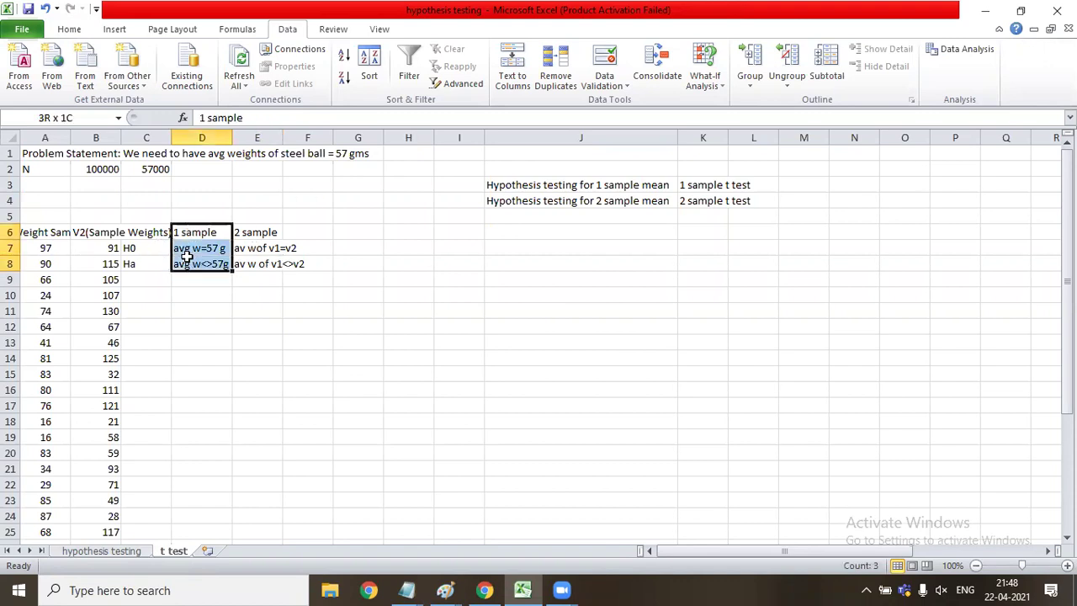
{"action": "left_click", "coordinate": [69, 29]}
{"action": "left_click", "coordinate": [238, 78]}
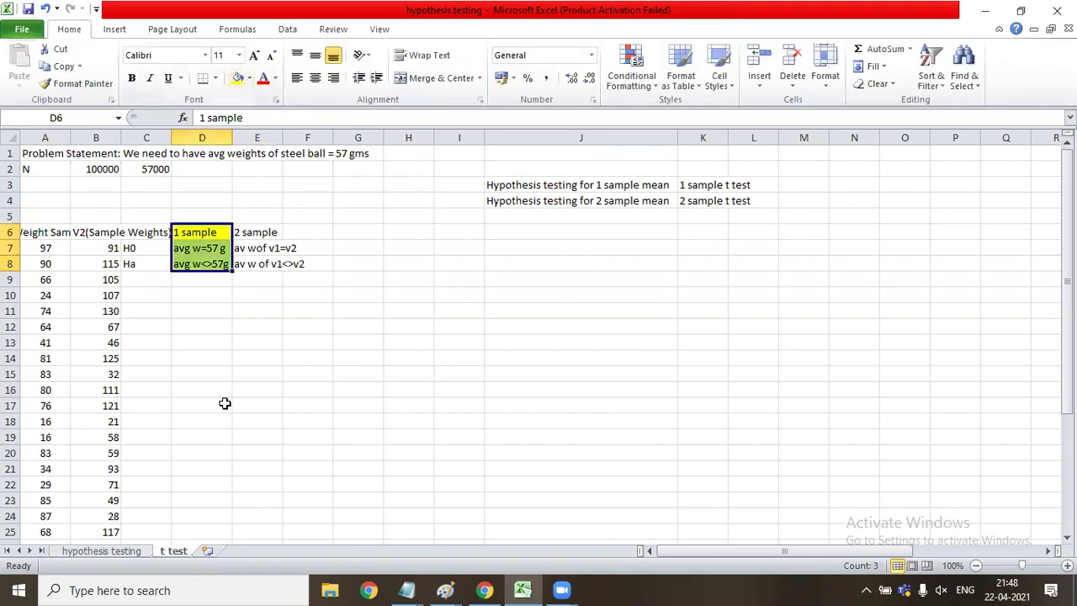
{"action": "left_click", "coordinate": [225, 405]}
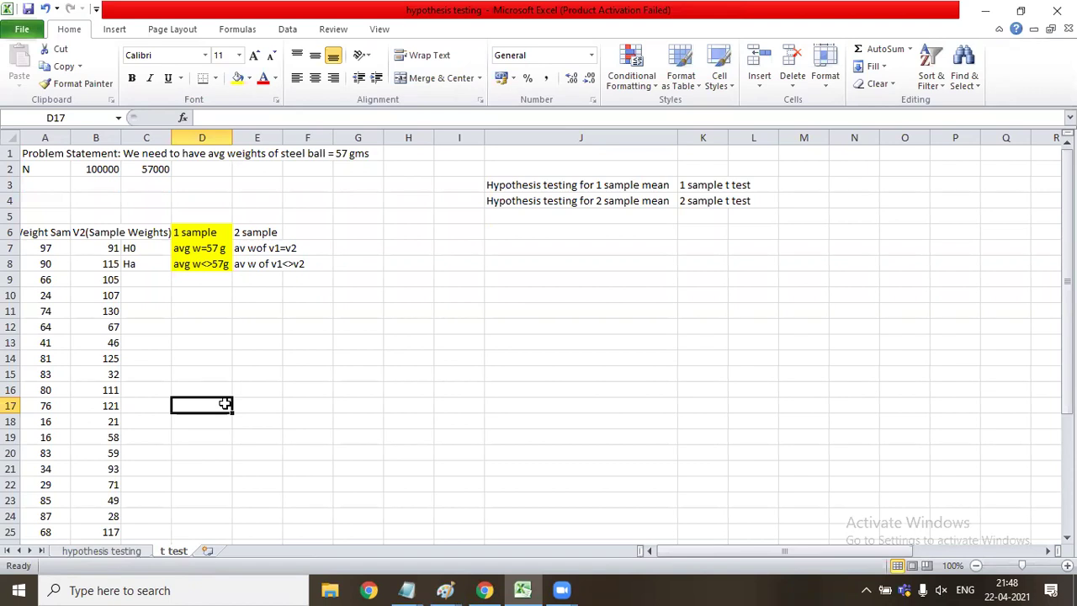
Step: Fill the two-sample heading and hypotheses in E6:E8 with the olive green theme colour
{"action": "left_click", "coordinate": [251, 249]}
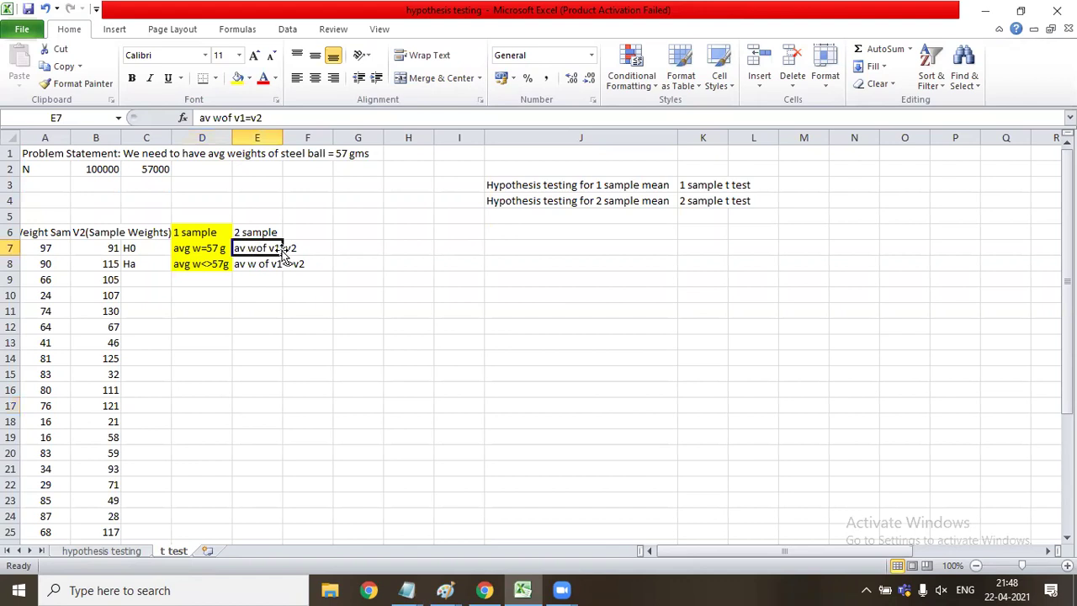
{"action": "left_click", "coordinate": [261, 263]}
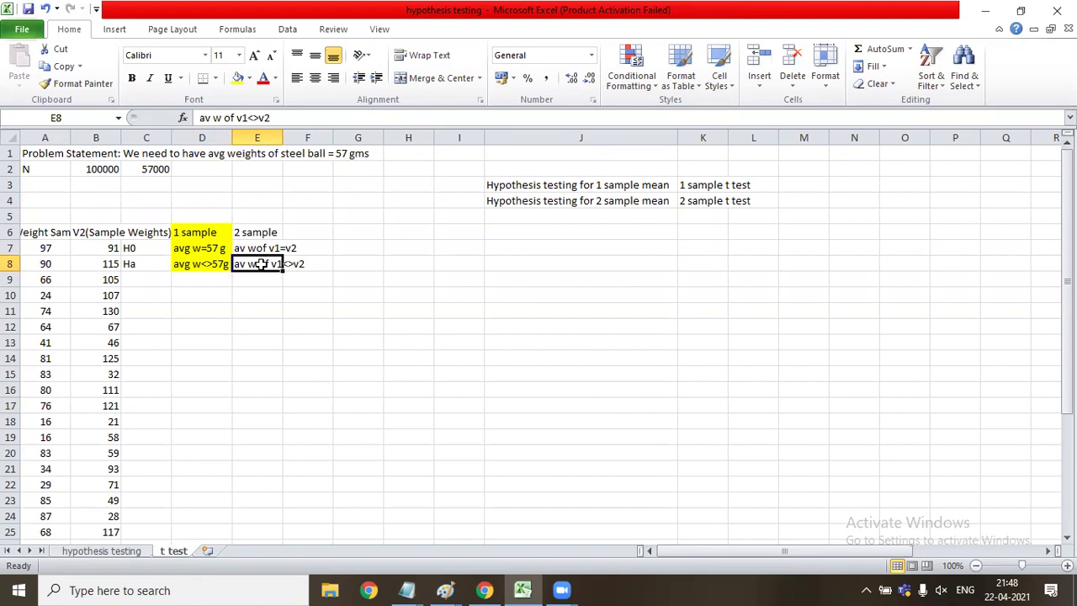
{"action": "left_click_drag", "start_coordinate": [270, 232], "coordinate": [261, 263]}
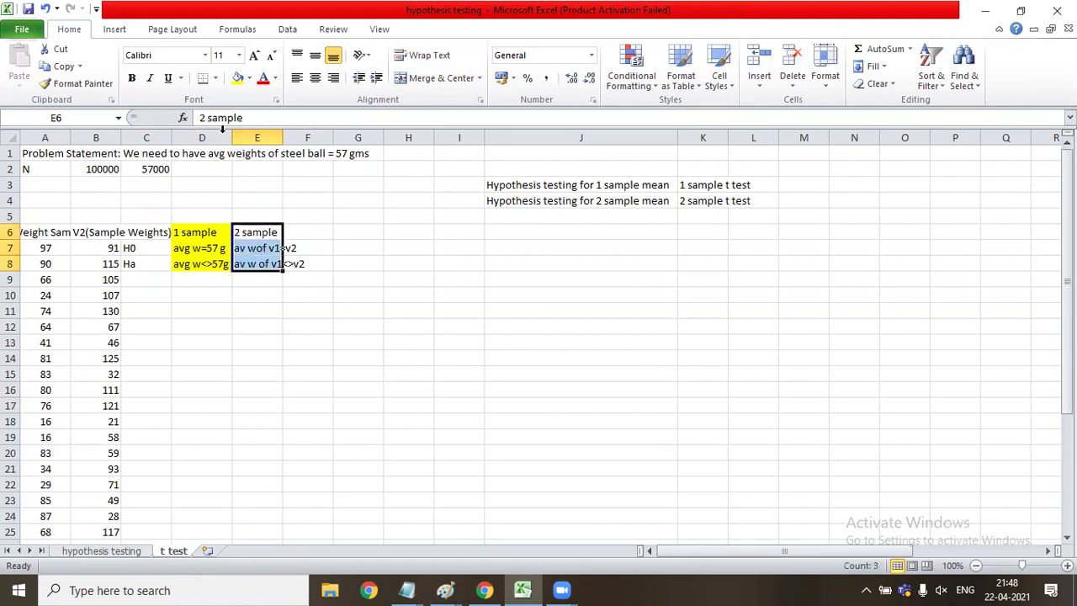
{"action": "left_click", "coordinate": [249, 78]}
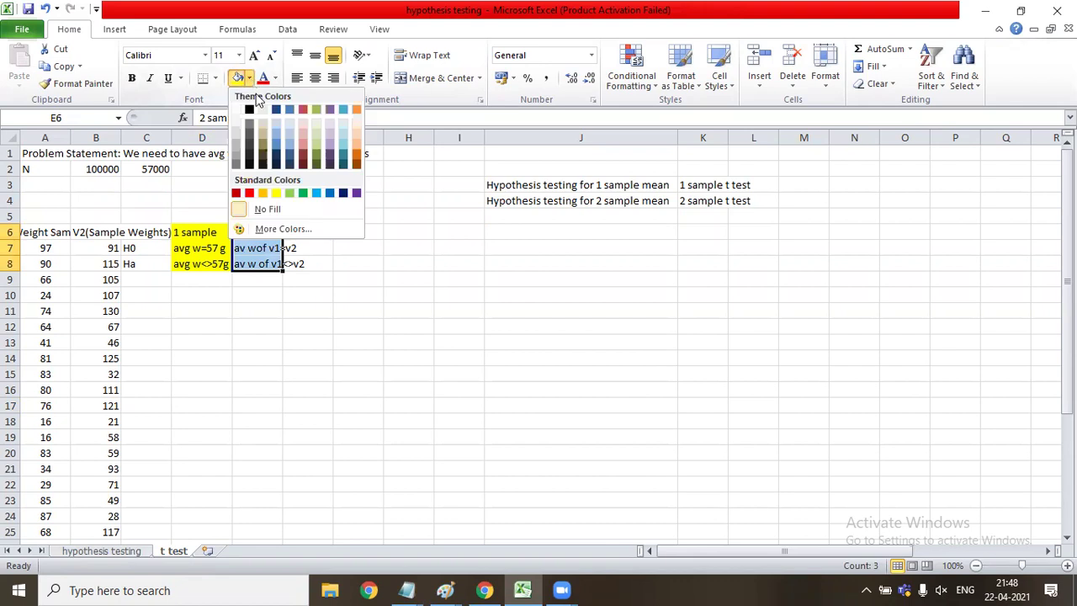
{"action": "left_click", "coordinate": [316, 113]}
Step: Copy the "1 sample t test" label from K3 into D5 above the one-sample hypotheses
{"action": "left_click_drag", "start_coordinate": [195, 234], "coordinate": [199, 263]}
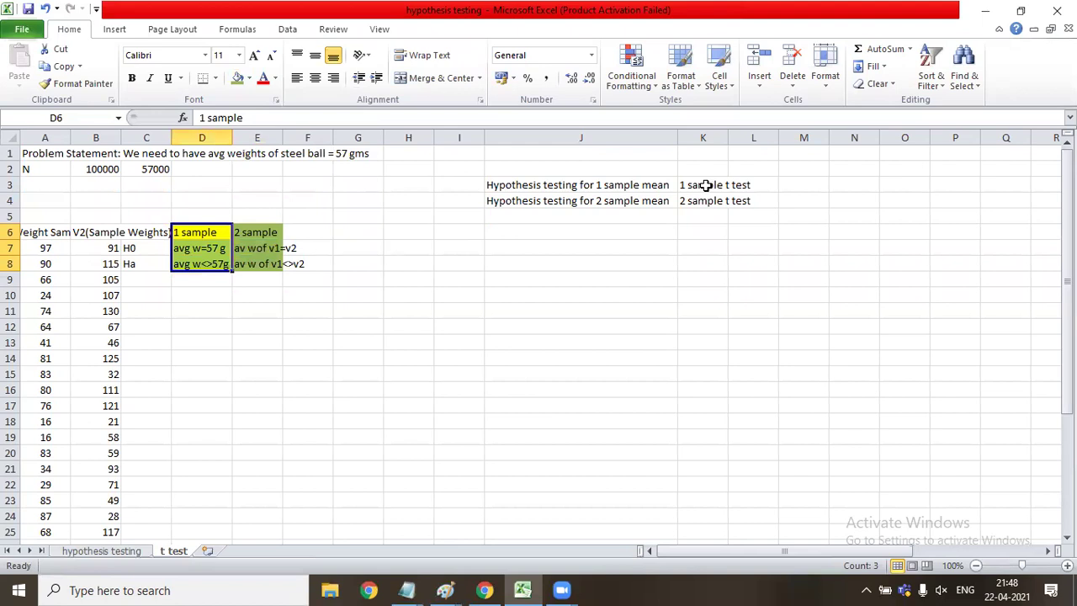
{"action": "left_click", "coordinate": [706, 185]}
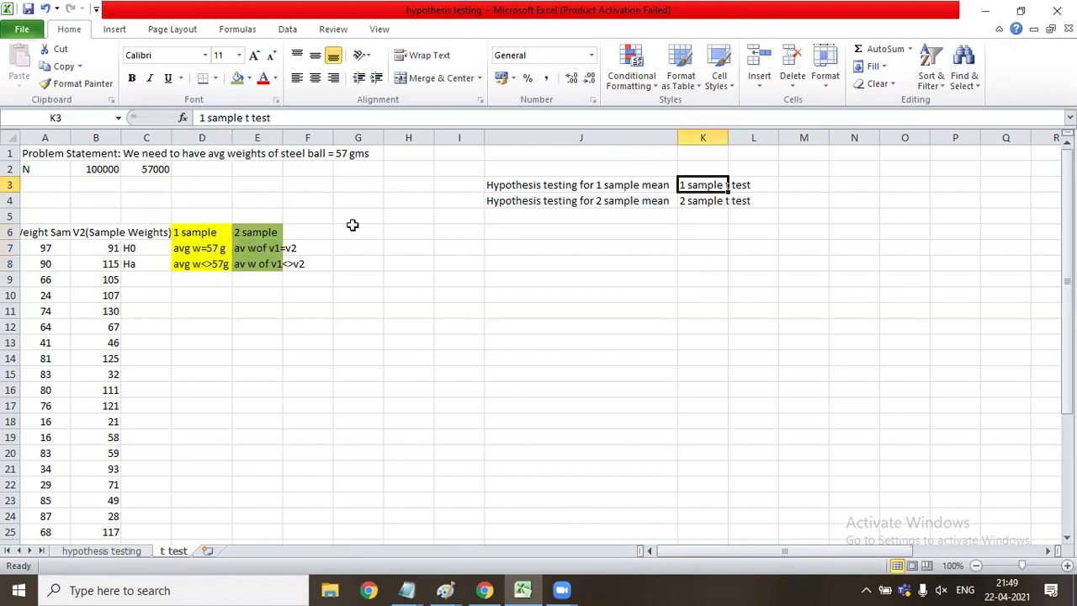
{"action": "key", "text": "ctrl+c"}
{"action": "key", "text": "Left"}
{"action": "key", "text": "Left"}
{"action": "key", "text": "Left"}
{"action": "key", "text": "Left"}
{"action": "key", "text": "Left"}
{"action": "key", "text": "Left"}
{"action": "key", "text": "Left"}
{"action": "key", "text": "Down"}
{"action": "key", "text": "Down"}
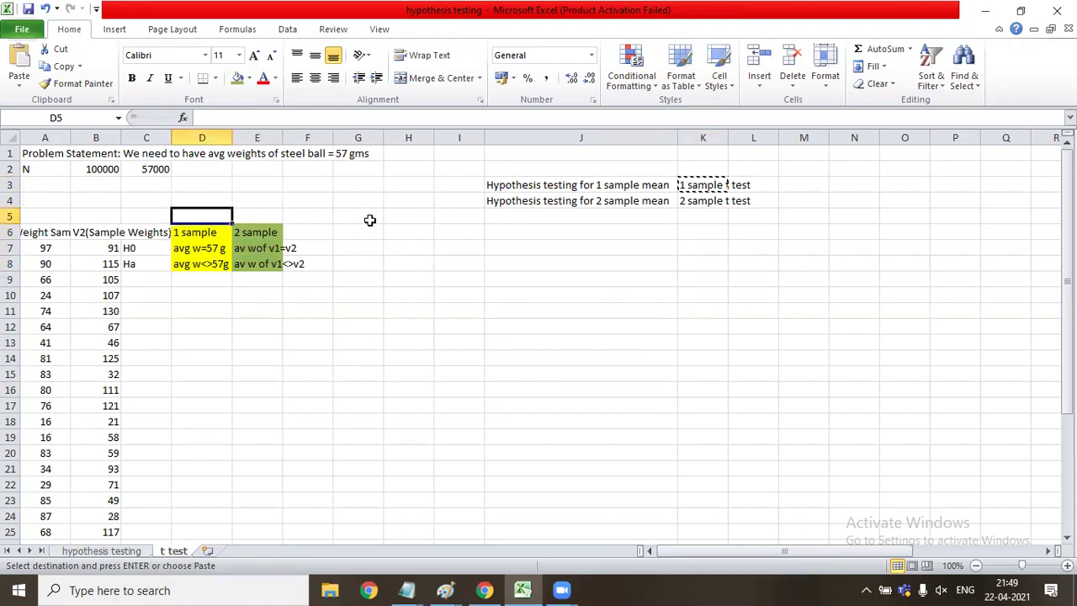
{"action": "key", "text": "ctrl+v"}
Step: Copy the "2 sample t test" label from K4 into E5 above the two-sample hypotheses
{"action": "key", "text": "Right"}
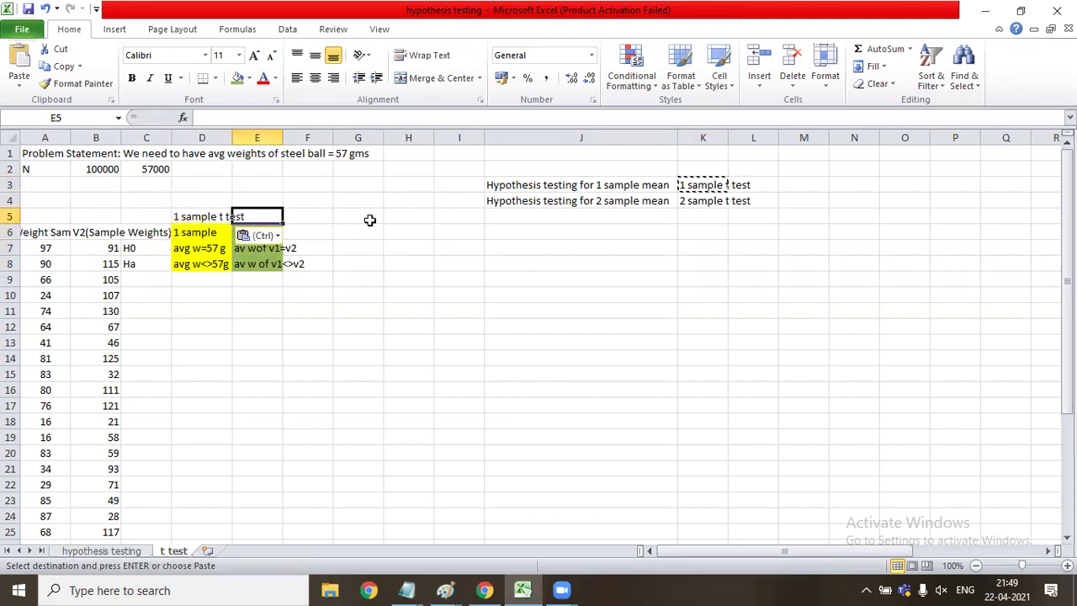
{"action": "key", "text": "Right"}
{"action": "key", "text": "Right"}
{"action": "key", "text": "Right"}
{"action": "key", "text": "Right"}
{"action": "key", "text": "Right"}
{"action": "key", "text": "Right"}
{"action": "key", "text": "Up"}
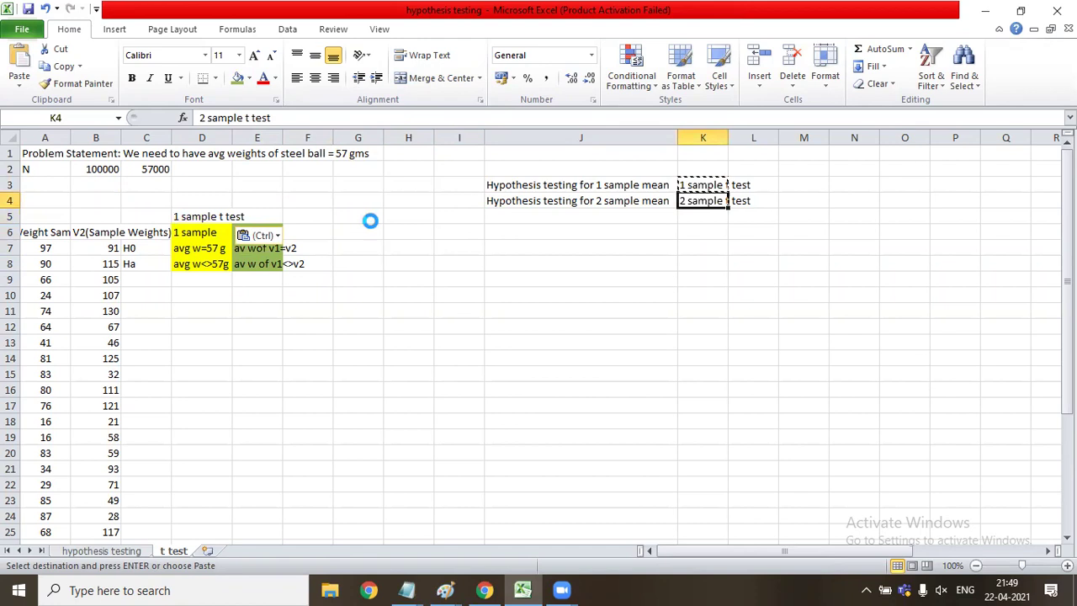
{"action": "key", "text": "ctrl+c"}
{"action": "key", "text": "Left"}
{"action": "key", "text": "Left"}
{"action": "key", "text": "Left"}
{"action": "key", "text": "Left"}
{"action": "key", "text": "Left"}
{"action": "key", "text": "Left"}
{"action": "key", "text": "Down"}
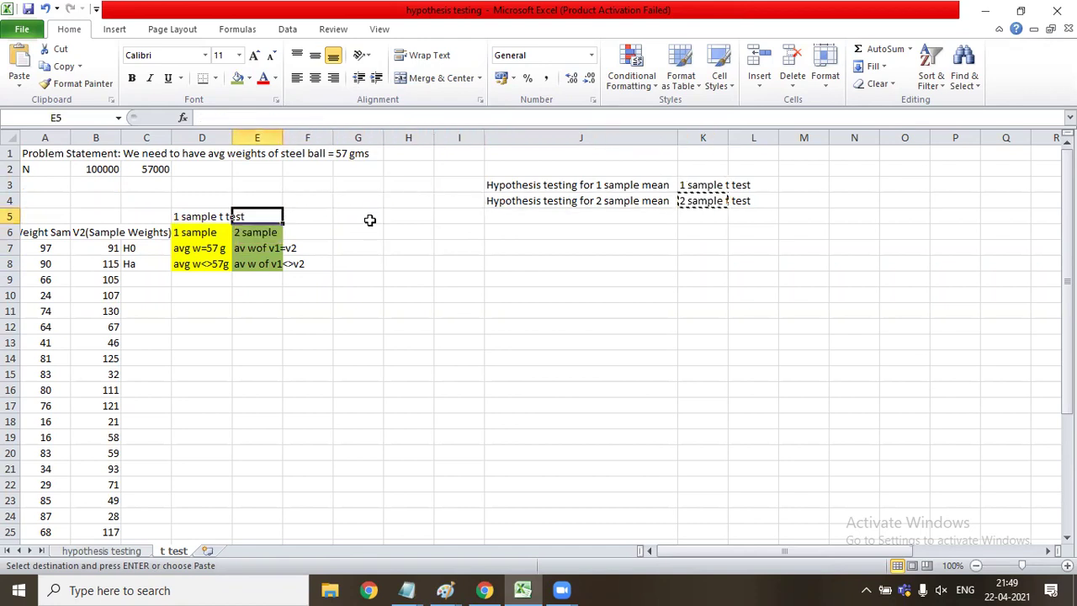
{"action": "key", "text": "ctrl+v"}
{"action": "key", "text": "Escape"}
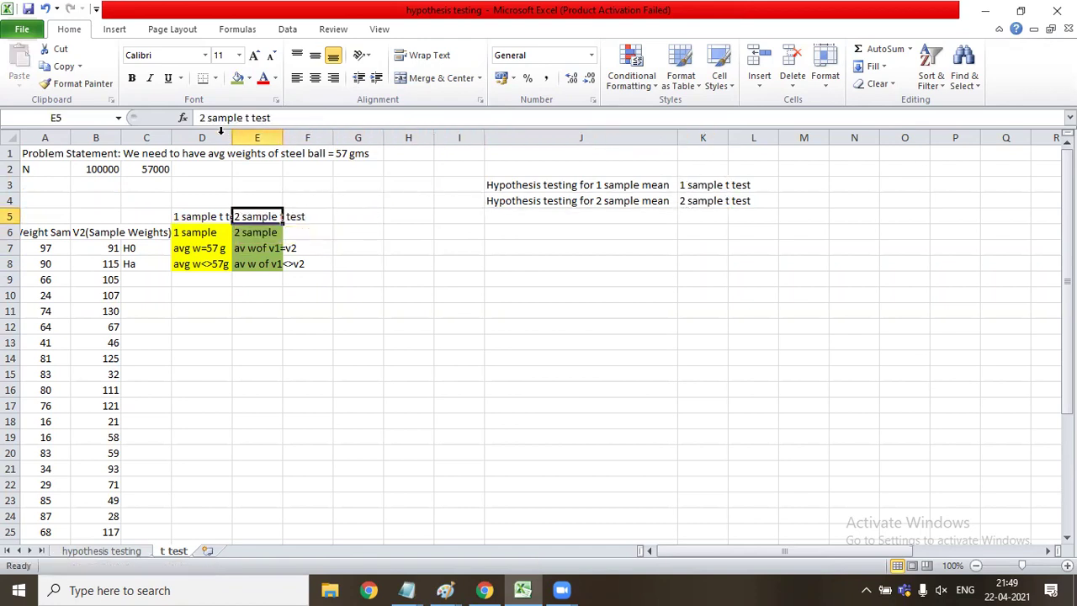
Step: Autofit columns D and E to their contents and narrow column C
{"action": "left_click", "coordinate": [226, 135]}
{"action": "left_click_drag", "start_coordinate": [226, 135], "coordinate": [257, 135]}
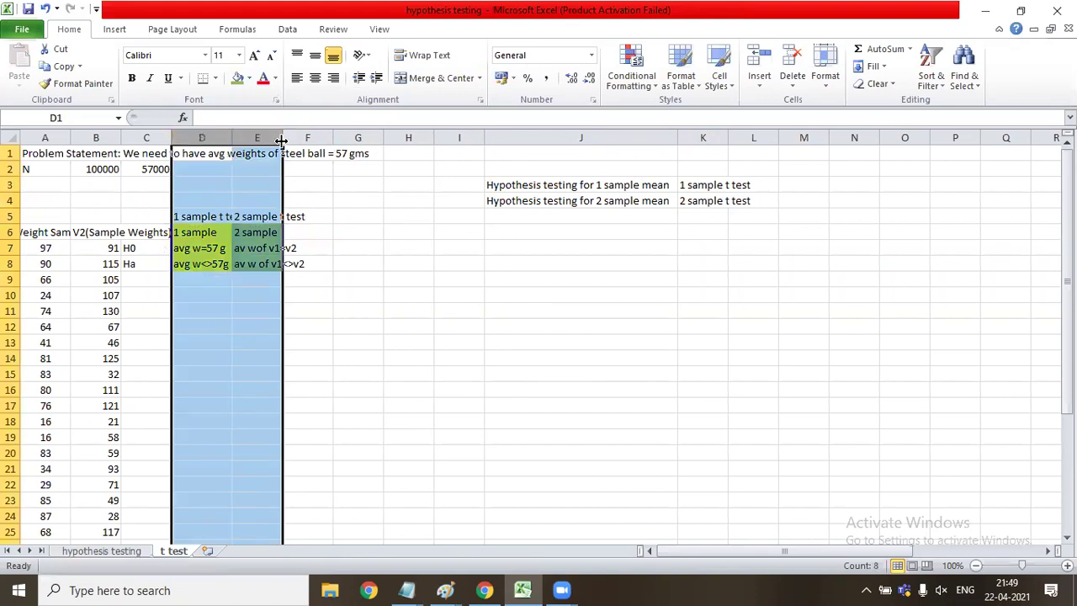
{"action": "double_click", "coordinate": [282, 136]}
{"action": "left_click", "coordinate": [383, 269]}
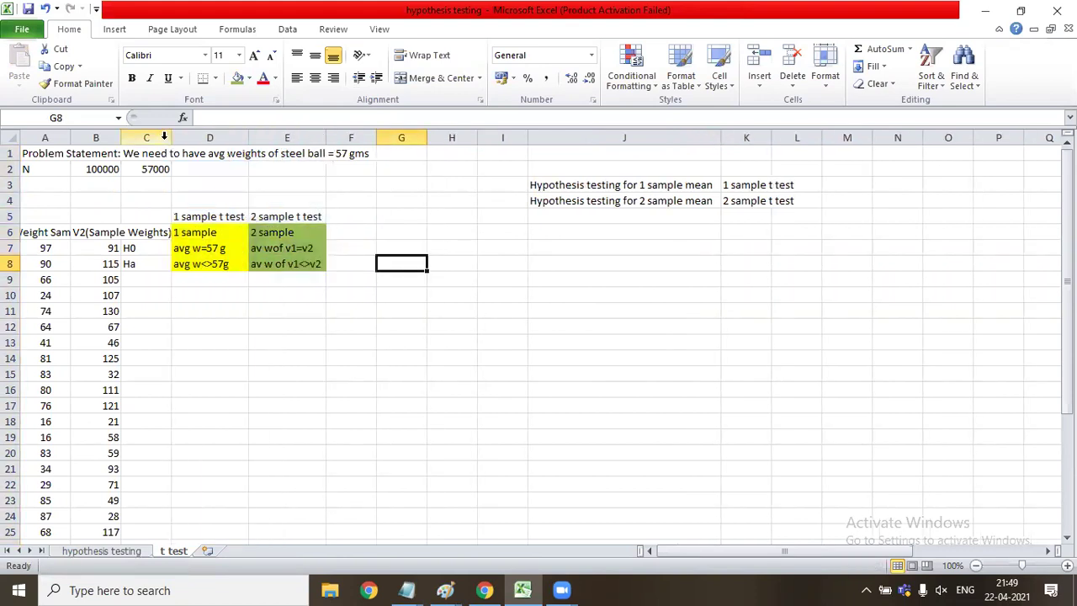
{"action": "left_click_drag", "start_coordinate": [169, 138], "coordinate": [153, 138]}
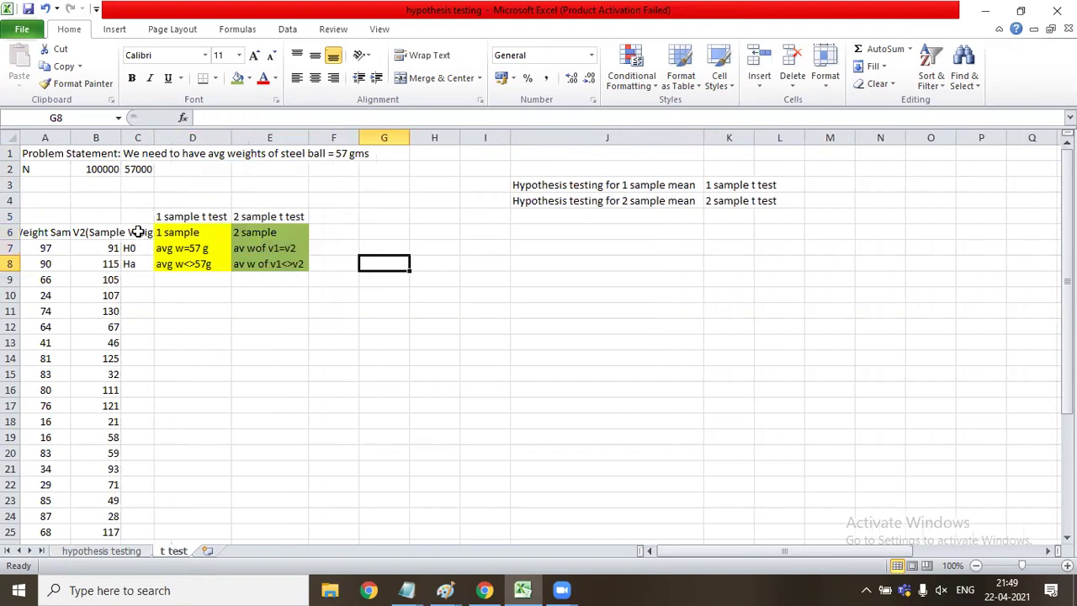
Step: Shift the hypothesis table in C5:E8 one column over to D5:F8
{"action": "left_click_drag", "start_coordinate": [137, 232], "coordinate": [245, 263]}
{"action": "left_click_drag", "start_coordinate": [137, 216], "coordinate": [265, 263]}
{"action": "key", "text": "ctrl+c"}
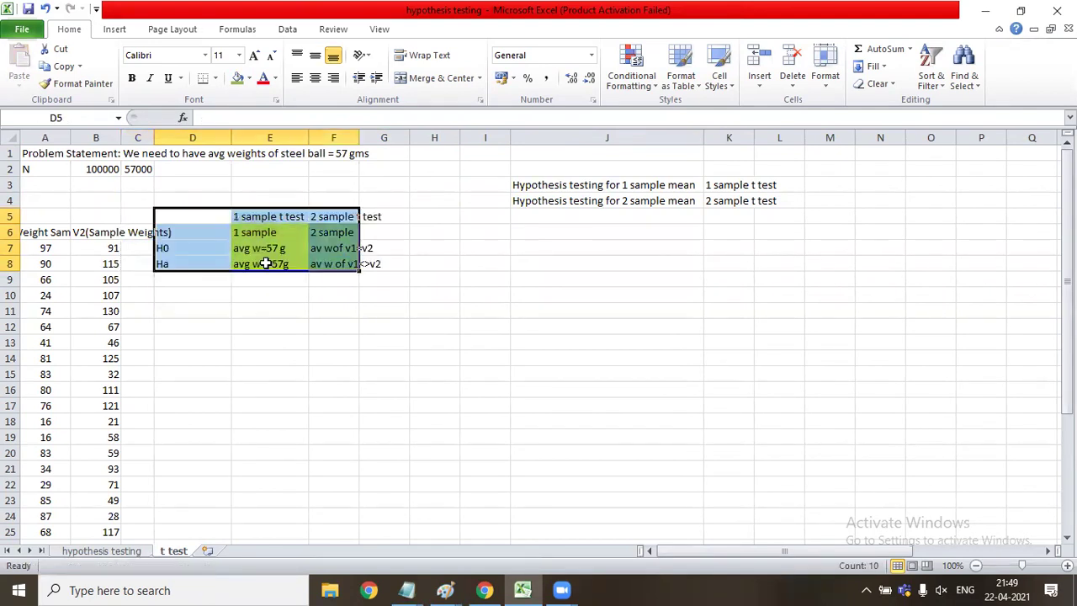
{"action": "key", "text": "Right"}
{"action": "key", "text": "Left"}
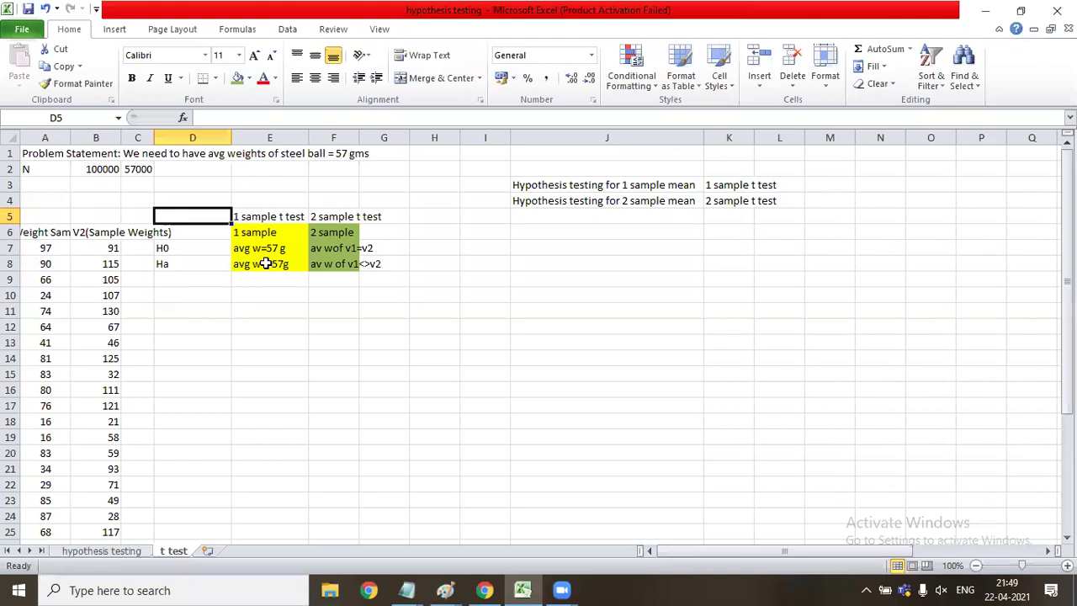
Step: Enter the heading "Anova" in G5 beside the t-test headings and clear it again
{"action": "key", "text": "Right"}
{"action": "key", "text": "Right"}
{"action": "key", "text": "Right"}
{"action": "type", "text": "Anova"}
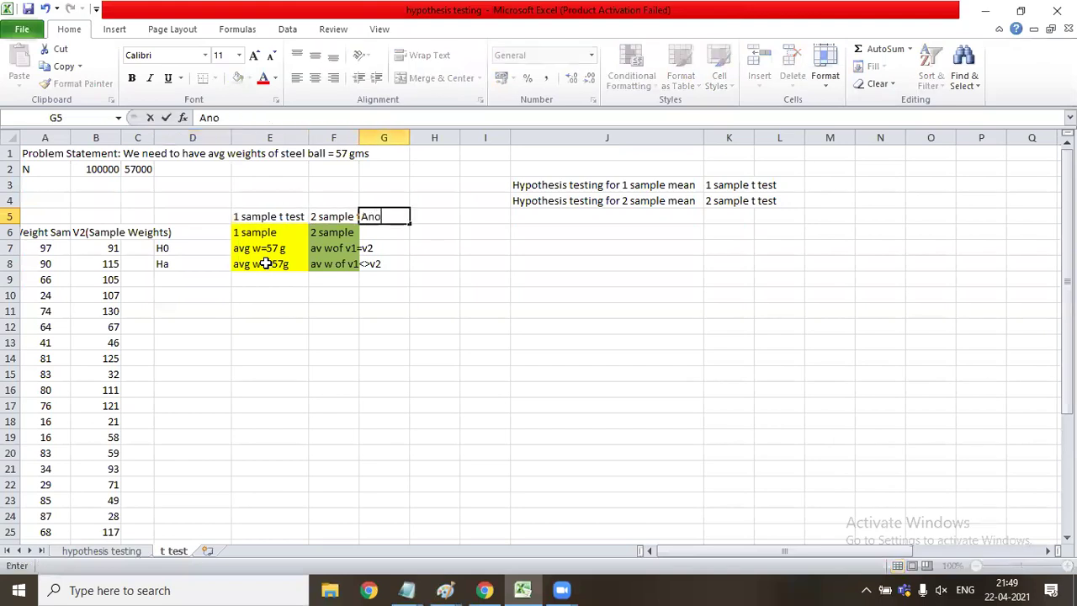
{"action": "key", "text": "Tab"}
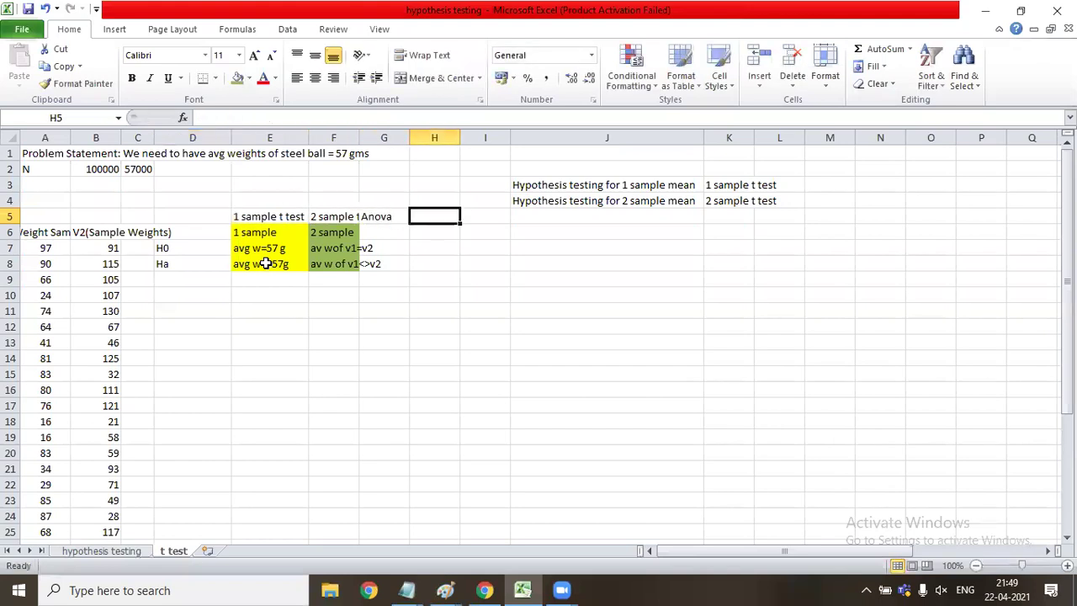
{"action": "key", "text": "Return"}
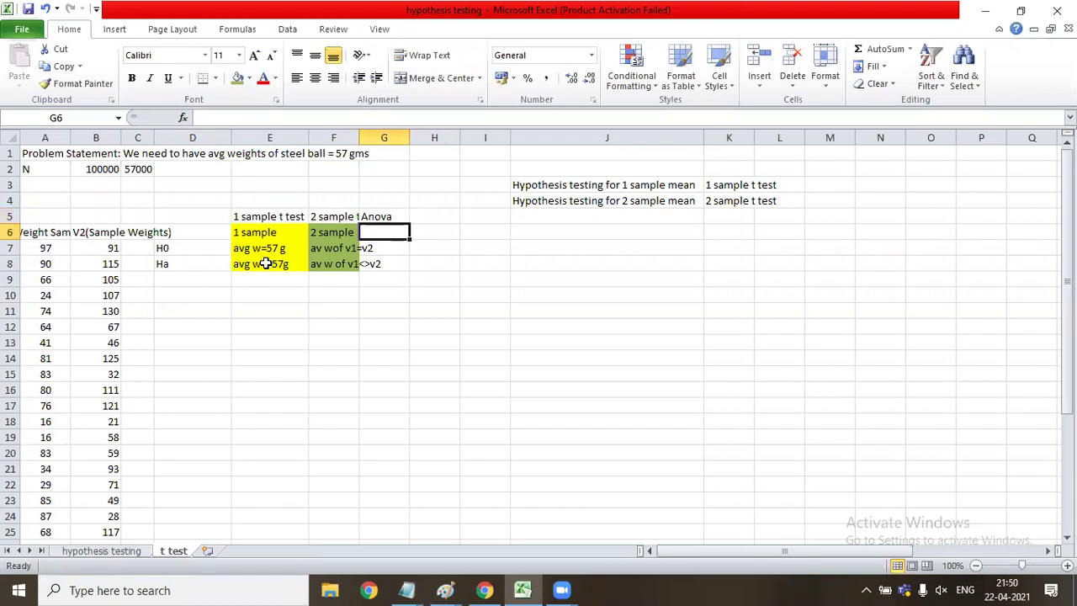
{"action": "key", "text": "Up"}
{"action": "key", "text": "Delete"}
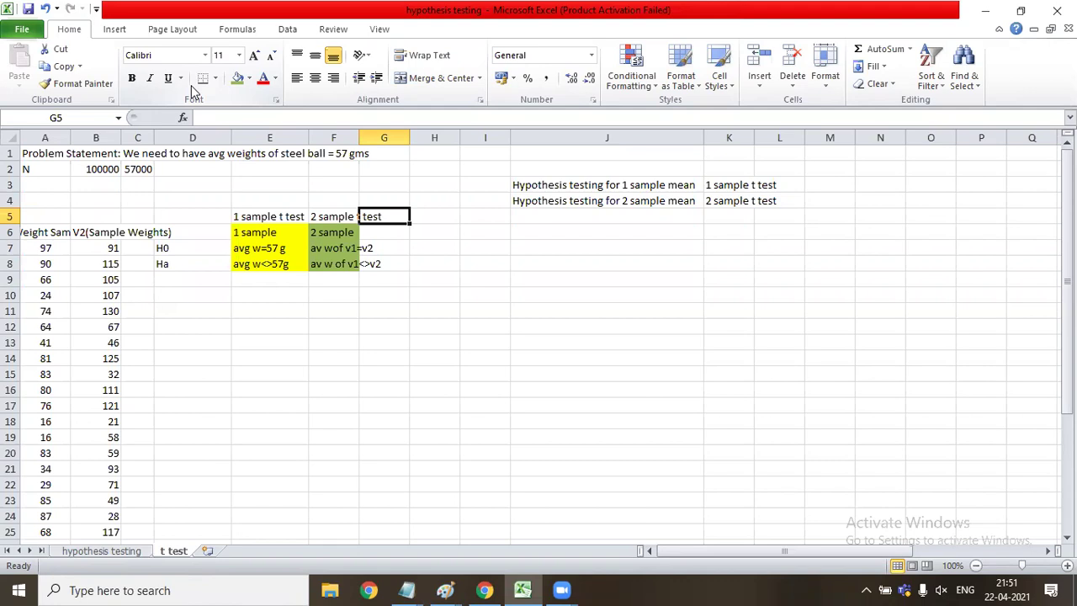
Step: Examine the one-sample hypotheses against the V1 weight samples, and the two-sample hypotheses beside them in E5:F8
{"action": "left_click", "coordinate": [268, 214]}
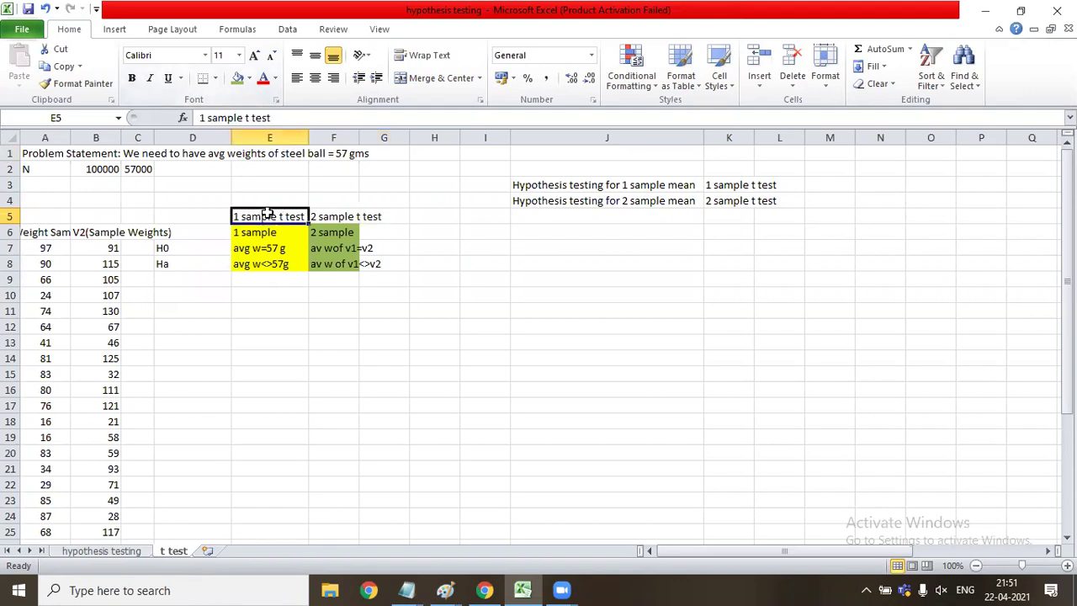
{"action": "left_click_drag", "start_coordinate": [32, 233], "coordinate": [25, 412]}
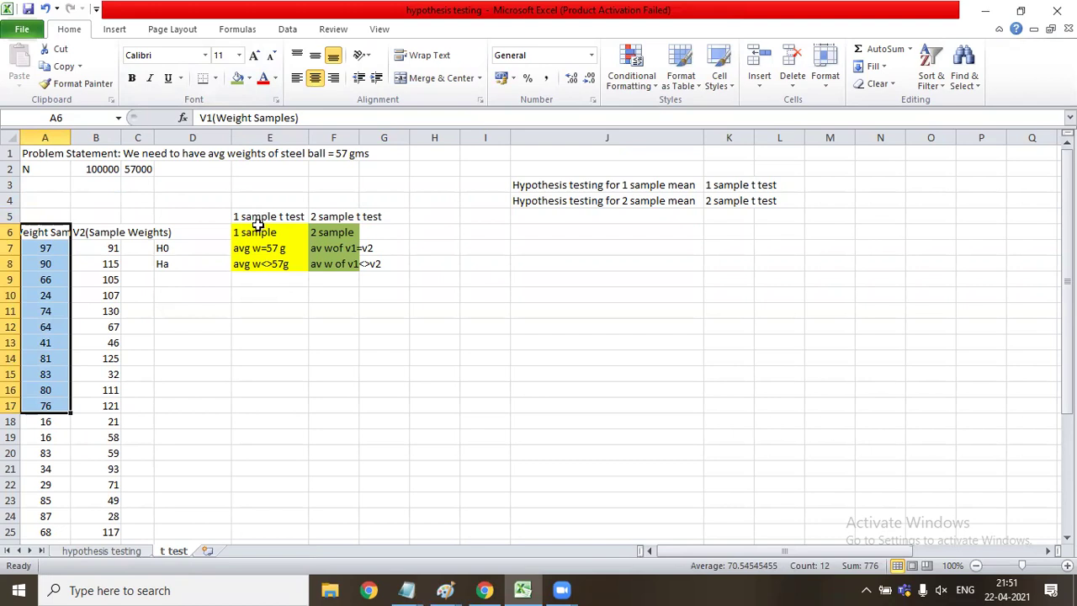
{"action": "left_click", "coordinate": [253, 246]}
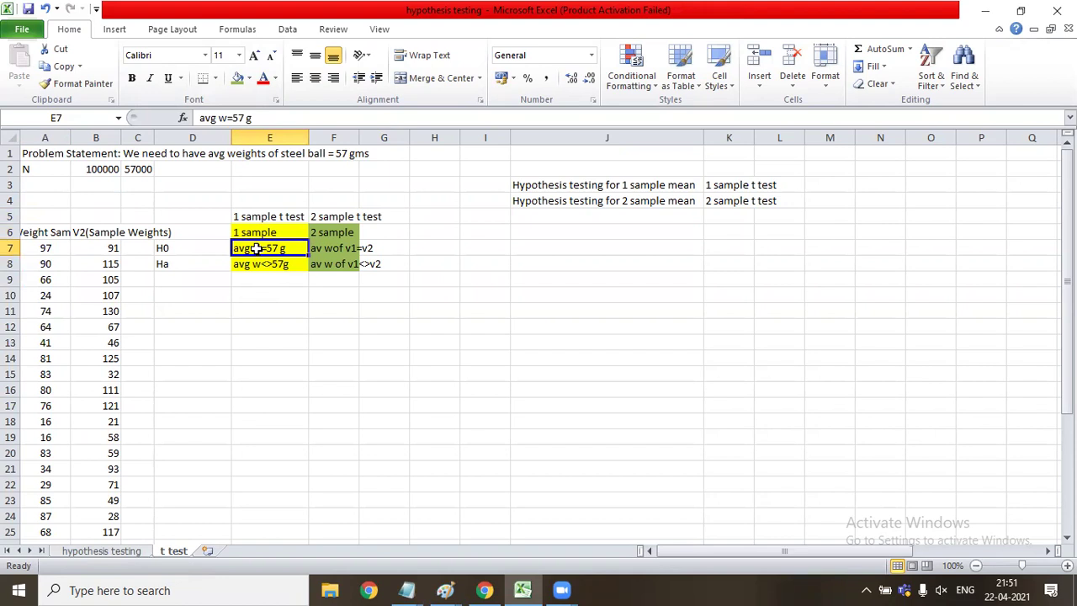
{"action": "left_click", "coordinate": [250, 263]}
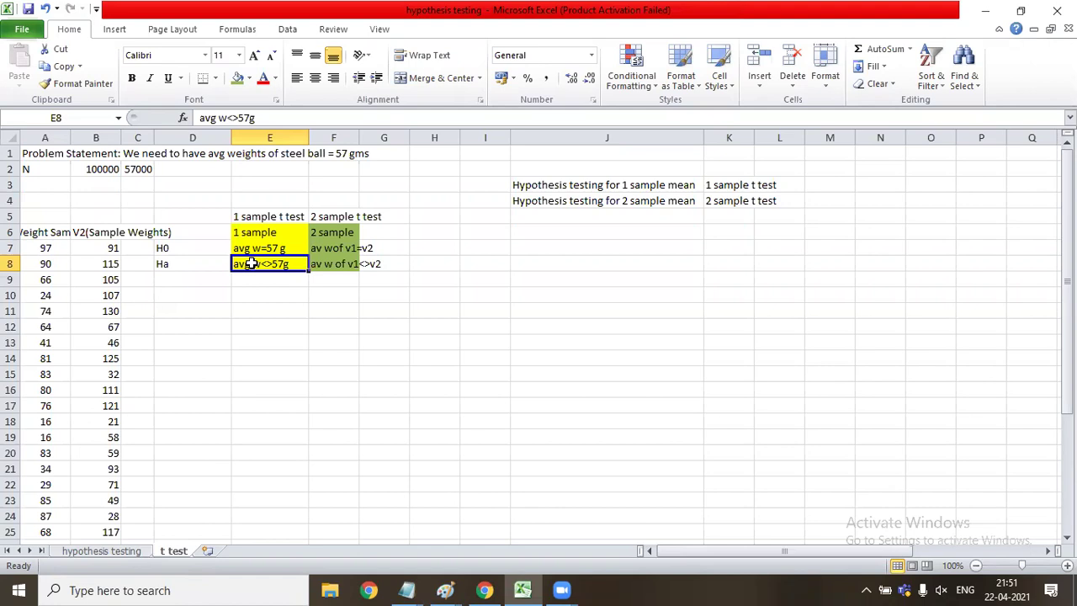
{"action": "key", "text": "Up"}
{"action": "key", "text": "Right"}
{"action": "key", "text": "Down"}
{"action": "key", "text": "Up"}
{"action": "key", "text": "Up"}
{"action": "key", "text": "Up"}
{"action": "key", "text": "Down"}
{"action": "key", "text": "Down"}
{"action": "key", "text": "Up"}
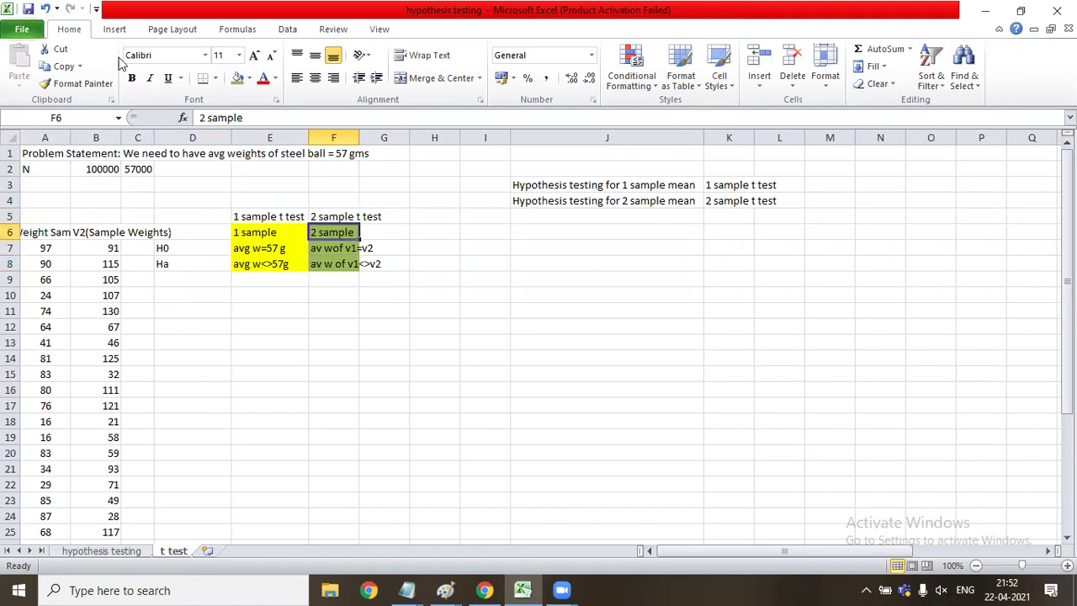
Step: Start the Data Analysis tool "t-Test: Two-Sample Assuming Unequal Variances"
{"action": "left_click", "coordinate": [303, 34]}
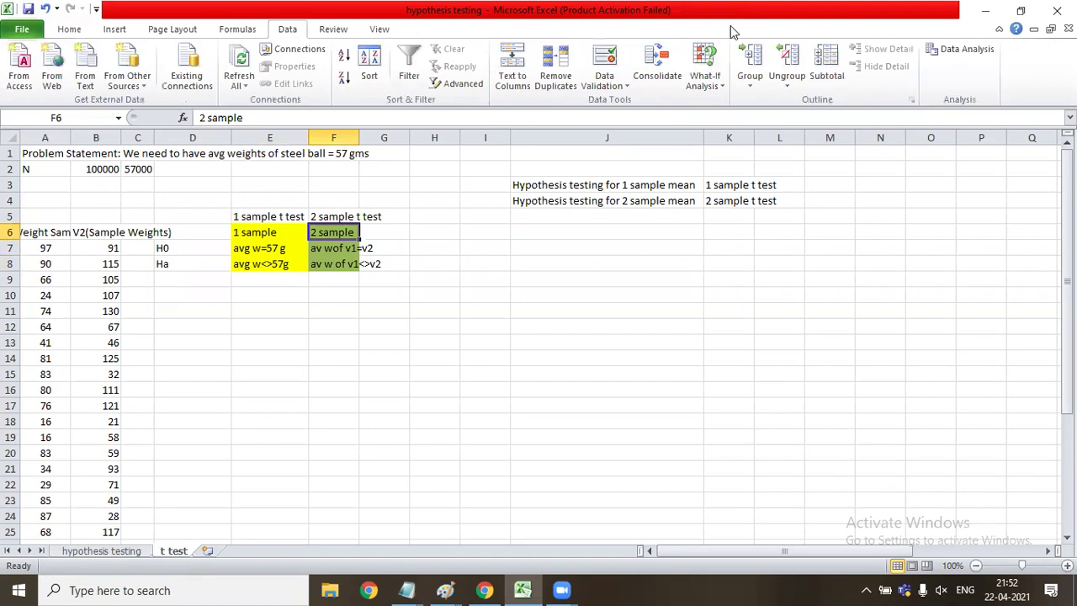
{"action": "left_click", "coordinate": [950, 53]}
{"action": "left_click_drag", "start_coordinate": [484, 298], "coordinate": [487, 333]}
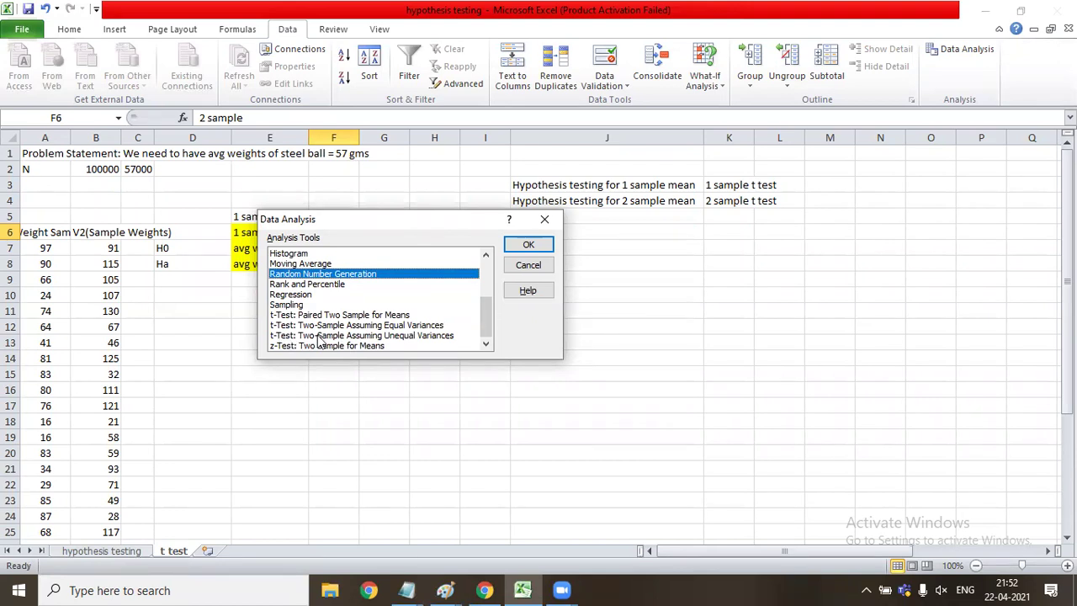
{"action": "left_click", "coordinate": [320, 336]}
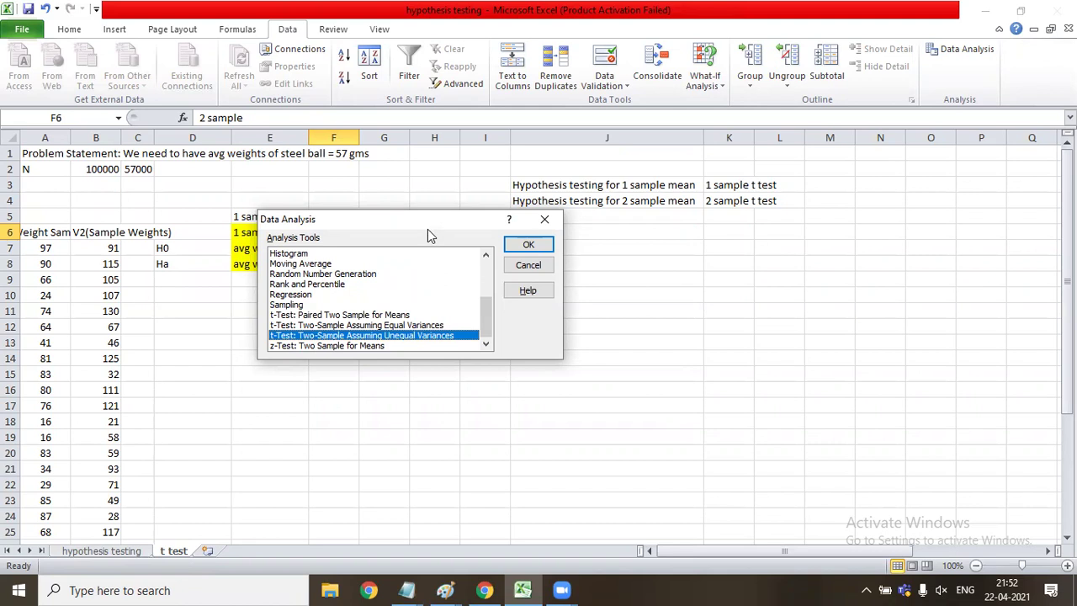
{"action": "left_click_drag", "start_coordinate": [444, 221], "coordinate": [650, 230]}
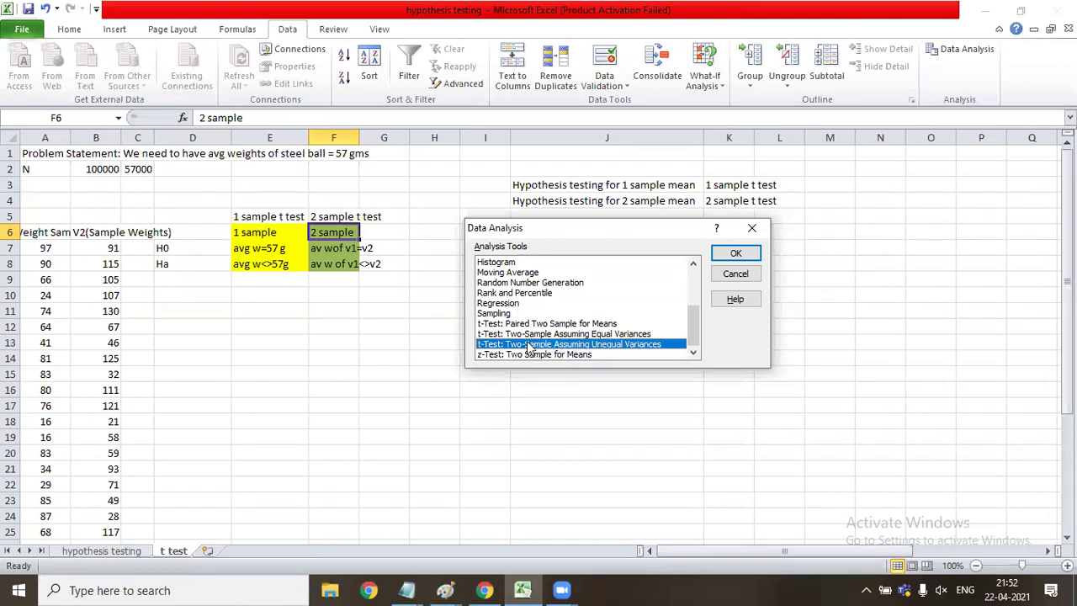
{"action": "left_click", "coordinate": [735, 255]}
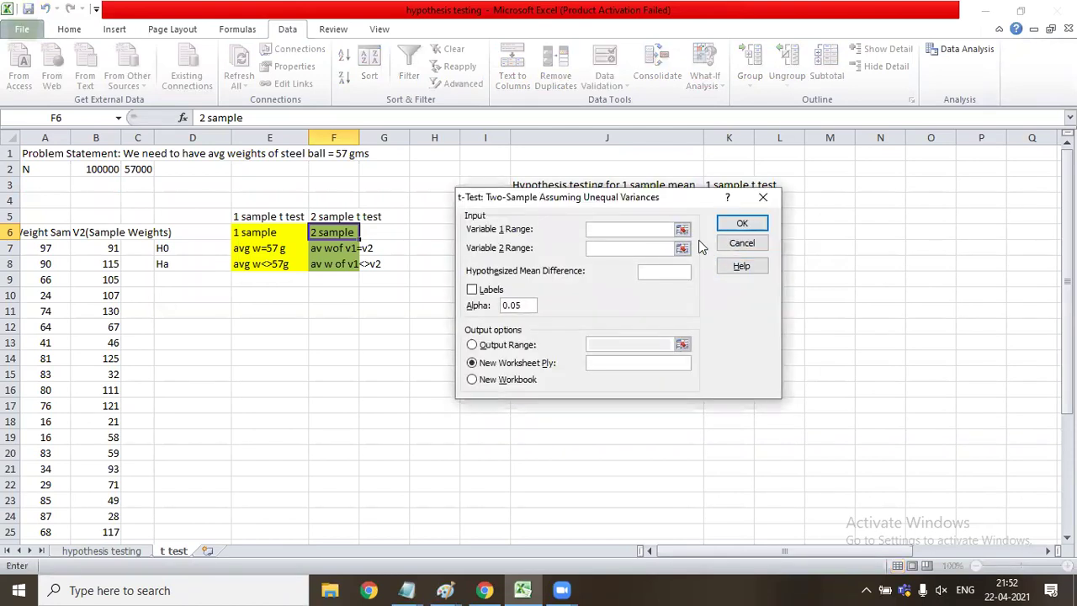
Step: Set the t-test's Variable 1 range to the V1 weights in $A$7:$A$36
{"action": "left_click", "coordinate": [682, 229]}
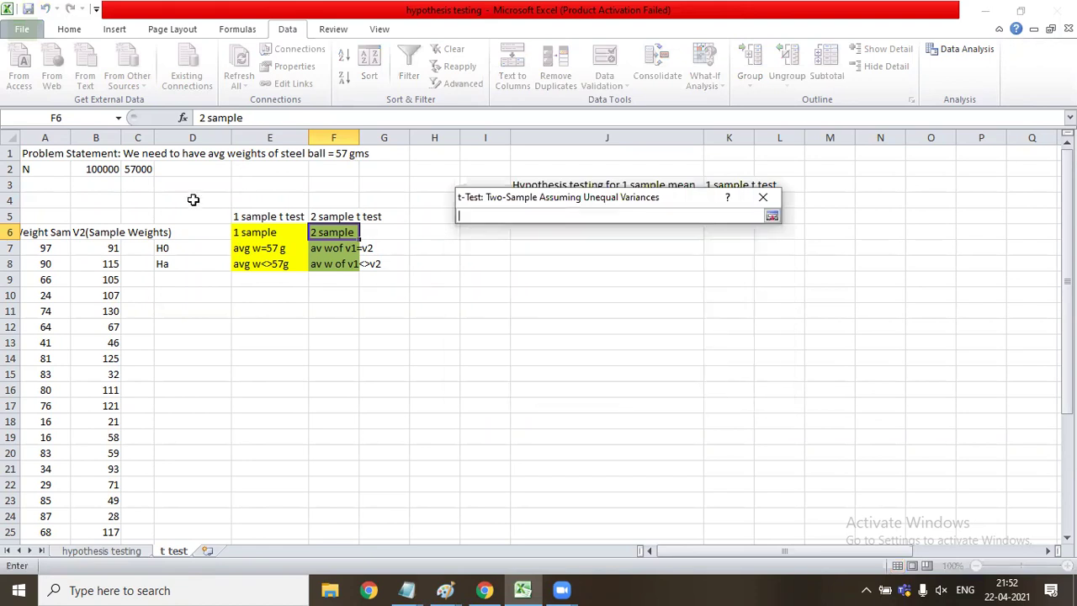
{"action": "left_click", "coordinate": [44, 250]}
{"action": "left_click_drag", "start_coordinate": [45, 263], "coordinate": [44, 503]}
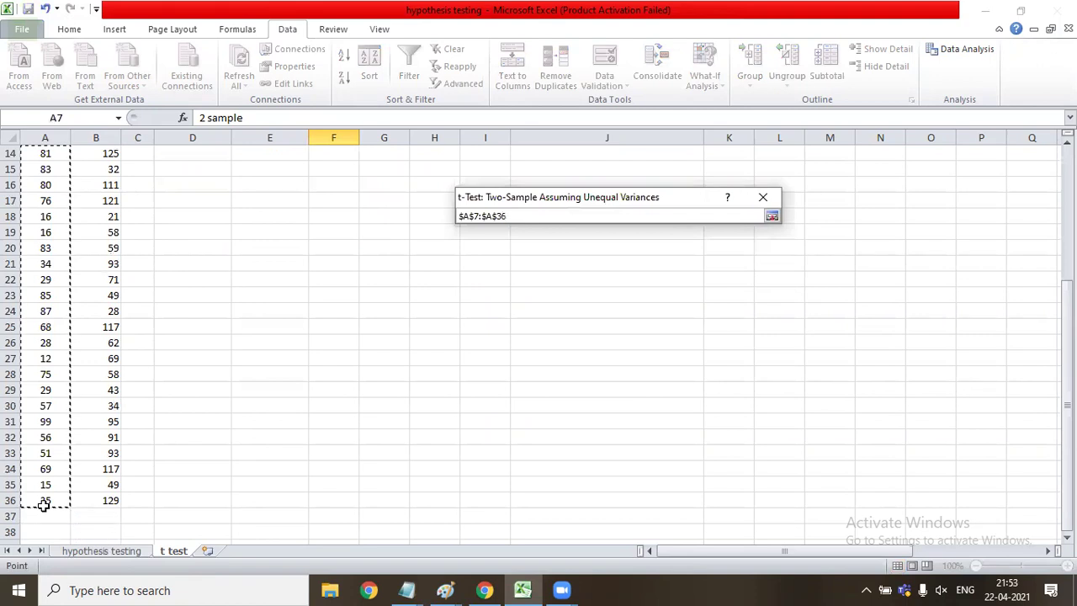
{"action": "left_click", "coordinate": [771, 215]}
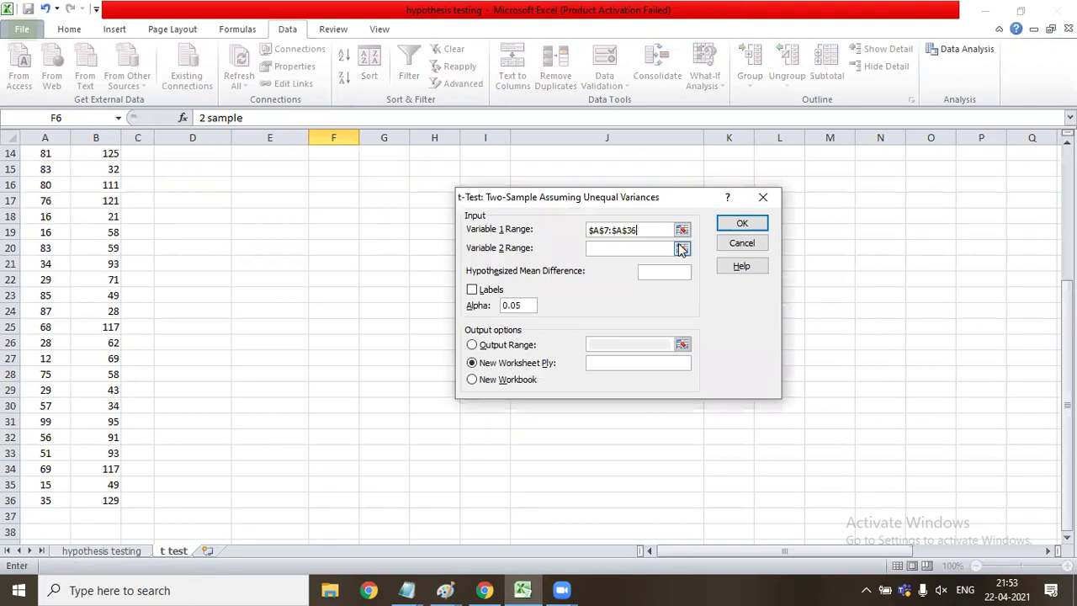
Step: Set the t-test's Variable 2 range to the V2 weights in $B$7:$B$36
{"action": "left_click", "coordinate": [681, 248]}
{"action": "left_click_drag", "start_coordinate": [1066, 340], "coordinate": [1027, 217]}
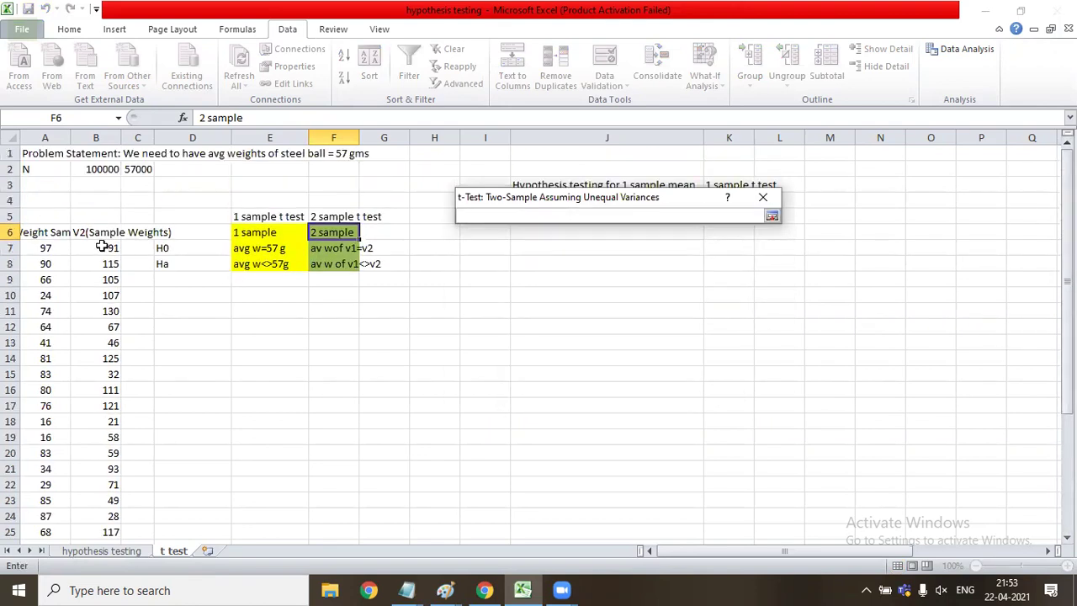
{"action": "left_click_drag", "start_coordinate": [96, 248], "coordinate": [106, 485]}
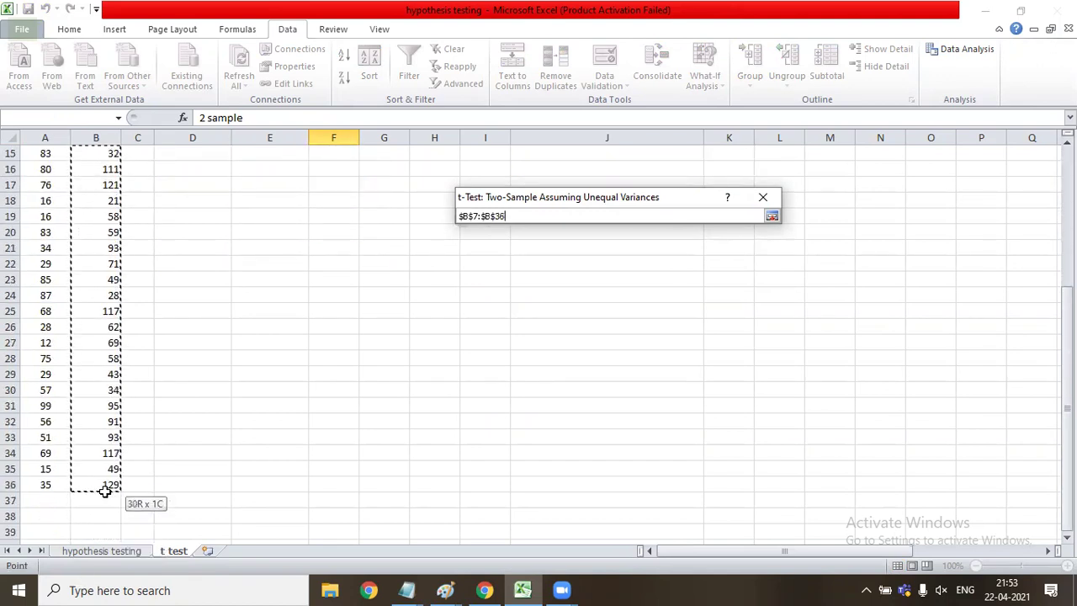
{"action": "left_click", "coordinate": [772, 217]}
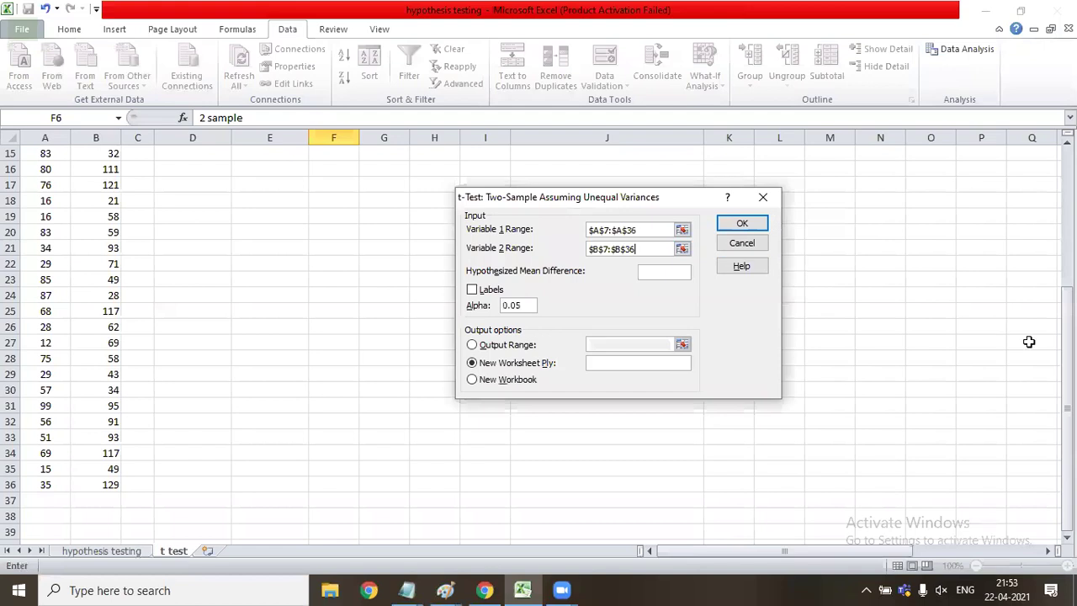
Step: Keep alpha at 0.05 and choose an output range as the destination for the t-test results
{"action": "left_click_drag", "start_coordinate": [1067, 363], "coordinate": [1066, 324]}
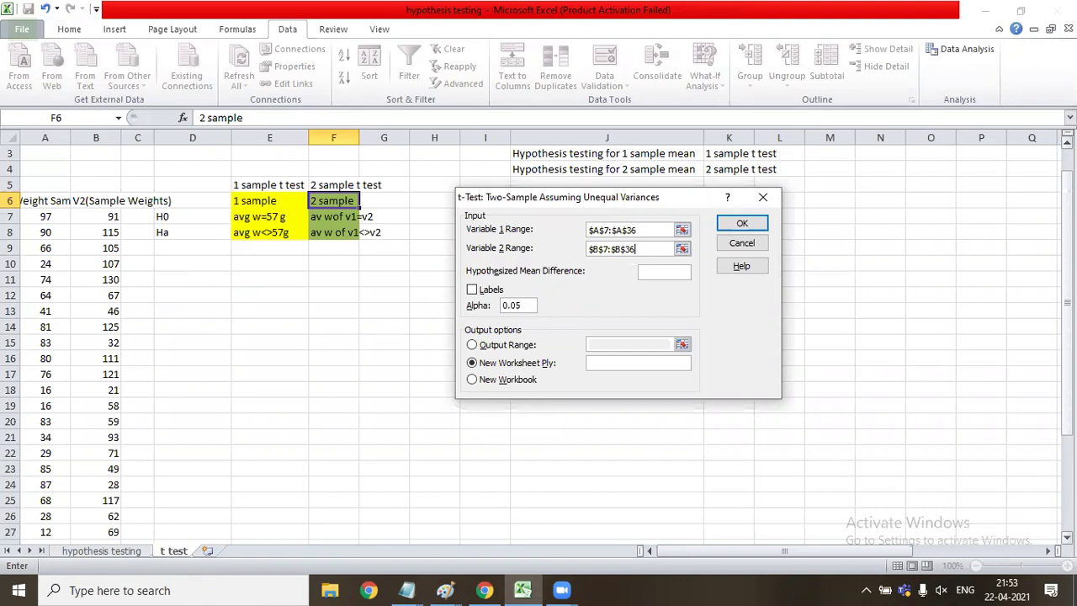
{"action": "left_click_drag", "start_coordinate": [521, 307], "coordinate": [502, 306]}
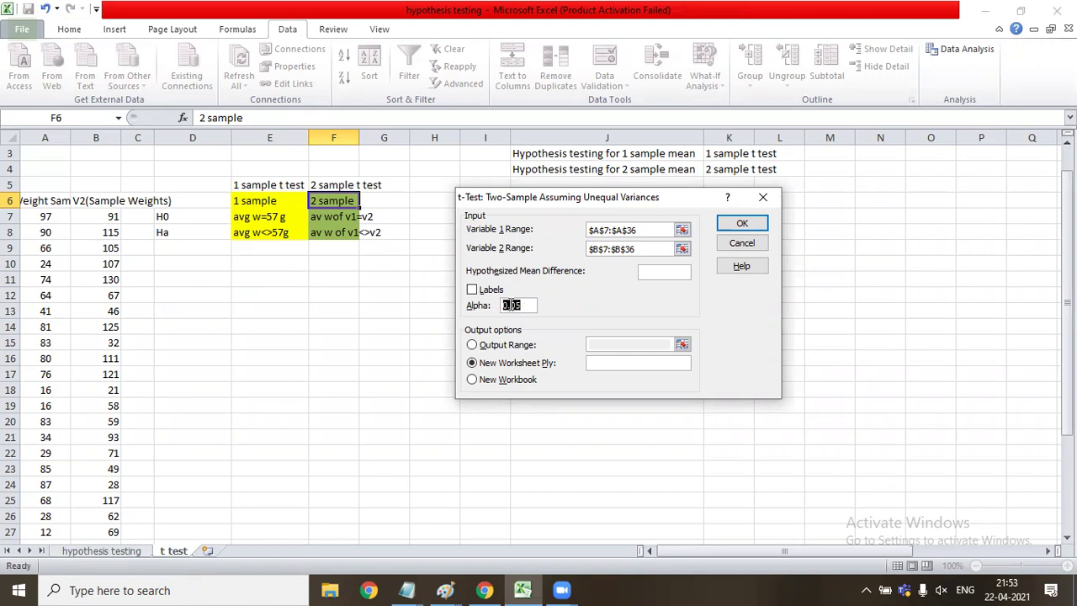
{"action": "left_click", "coordinate": [520, 307]}
{"action": "left_click", "coordinate": [472, 346]}
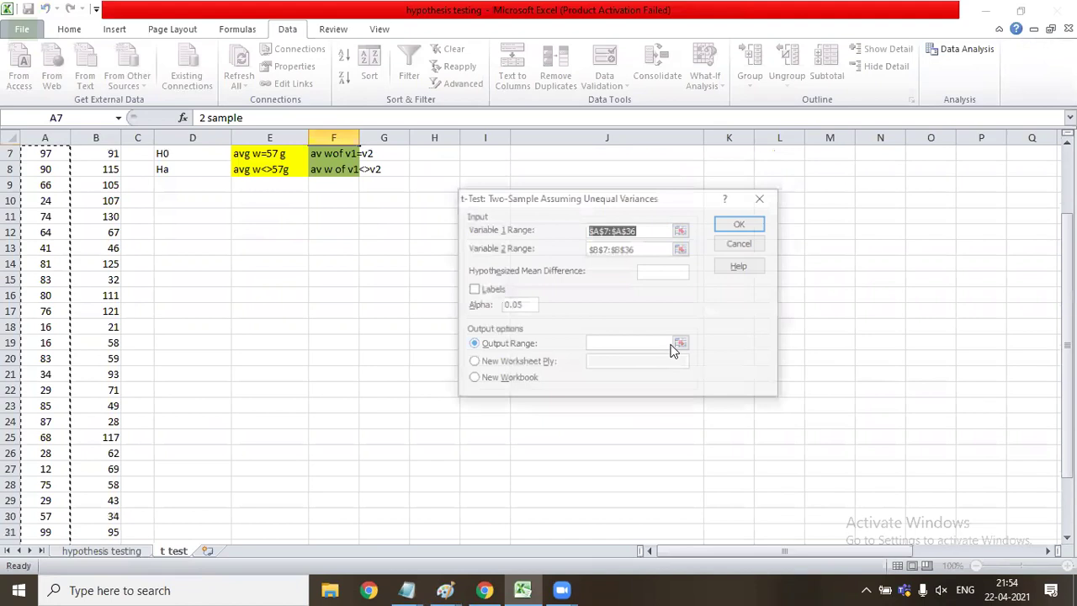
Step: Run the two-sample t-test assuming unequal variances with its output starting at cell M4, and fit column M to its contents
{"action": "left_click", "coordinate": [681, 345]}
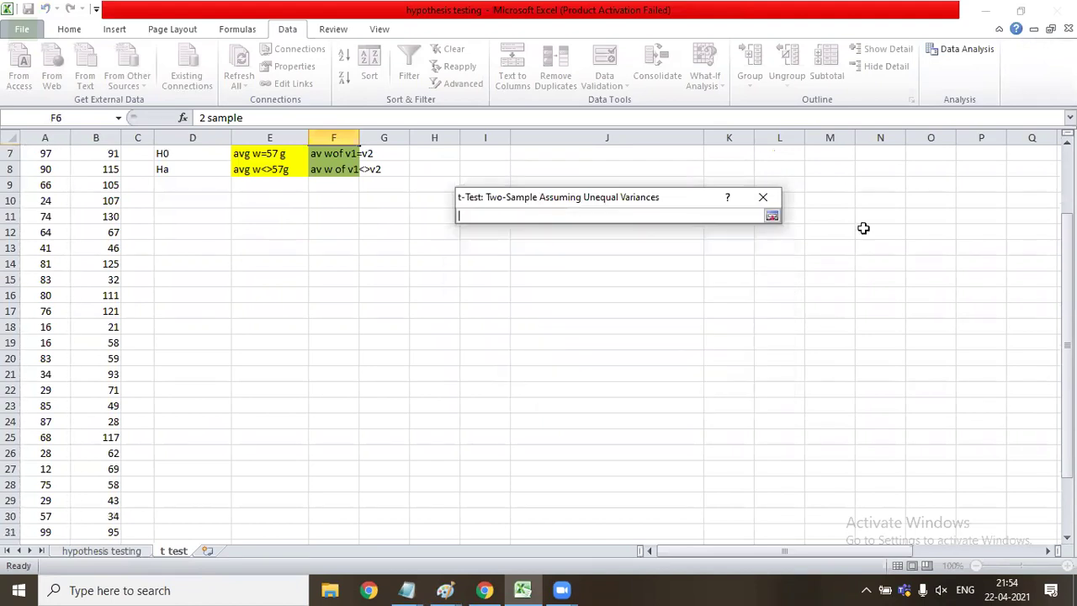
{"action": "left_click_drag", "start_coordinate": [1067, 361], "coordinate": [1067, 290]}
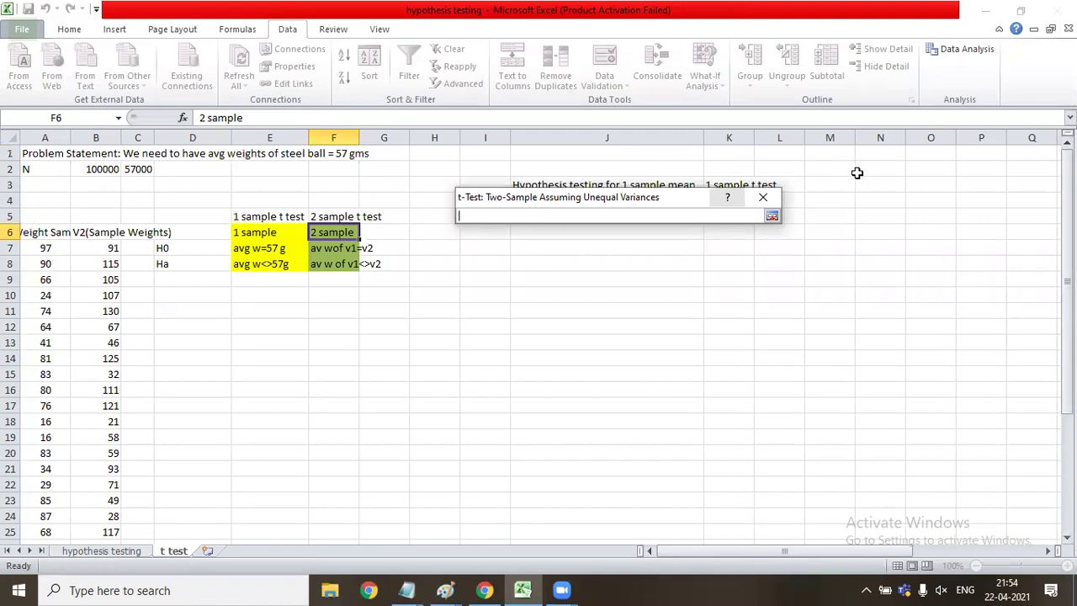
{"action": "left_click", "coordinate": [831, 202]}
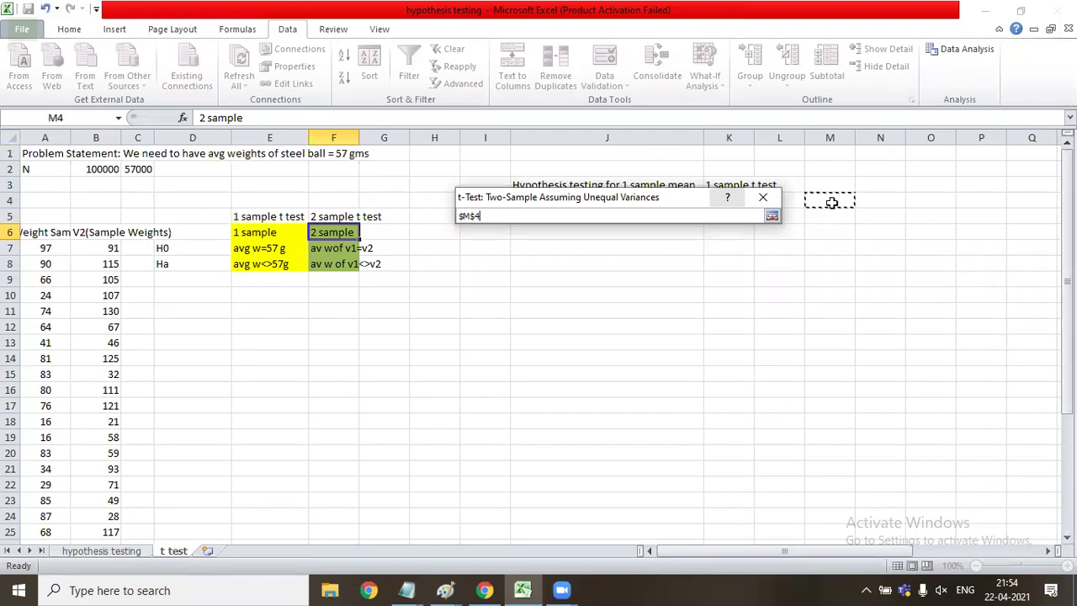
{"action": "left_click", "coordinate": [770, 215]}
{"action": "left_click", "coordinate": [751, 226]}
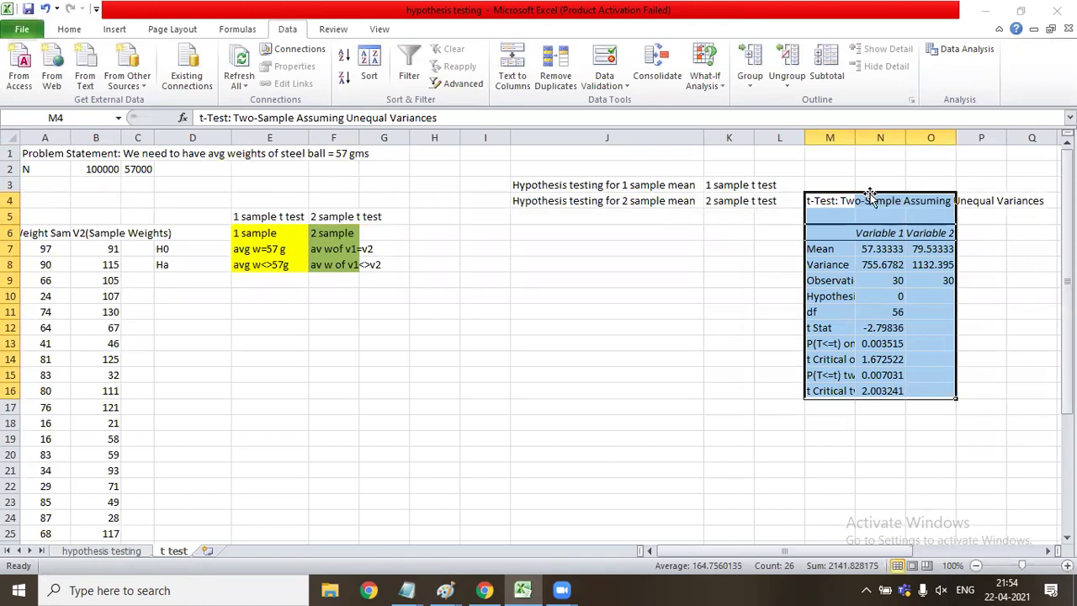
{"action": "double_click", "coordinate": [855, 139]}
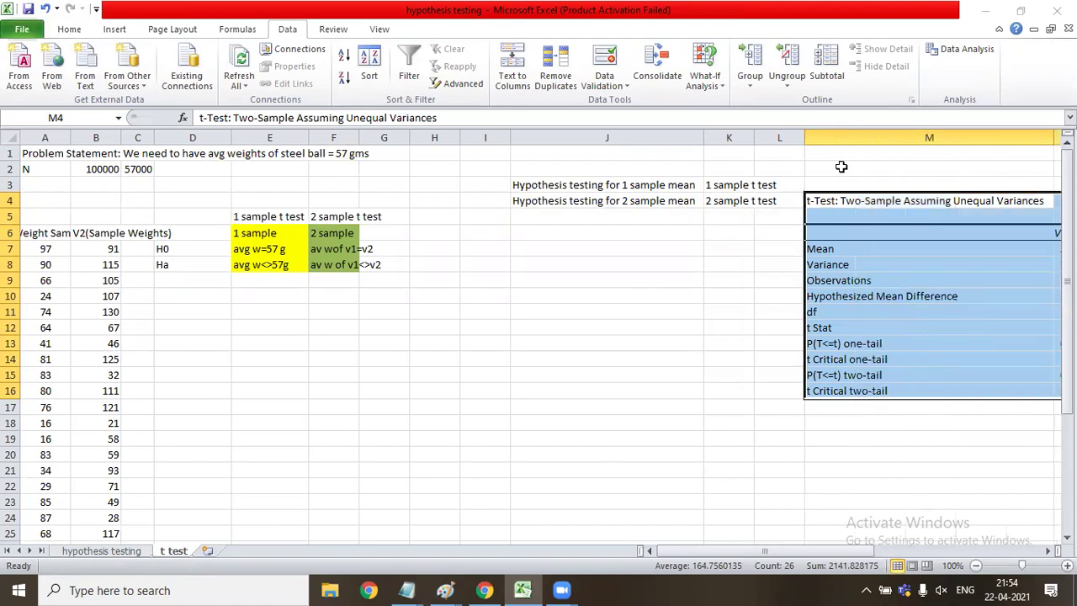
Step: Examine the two-tail p-value in the t-test output
{"action": "left_click", "coordinate": [877, 374]}
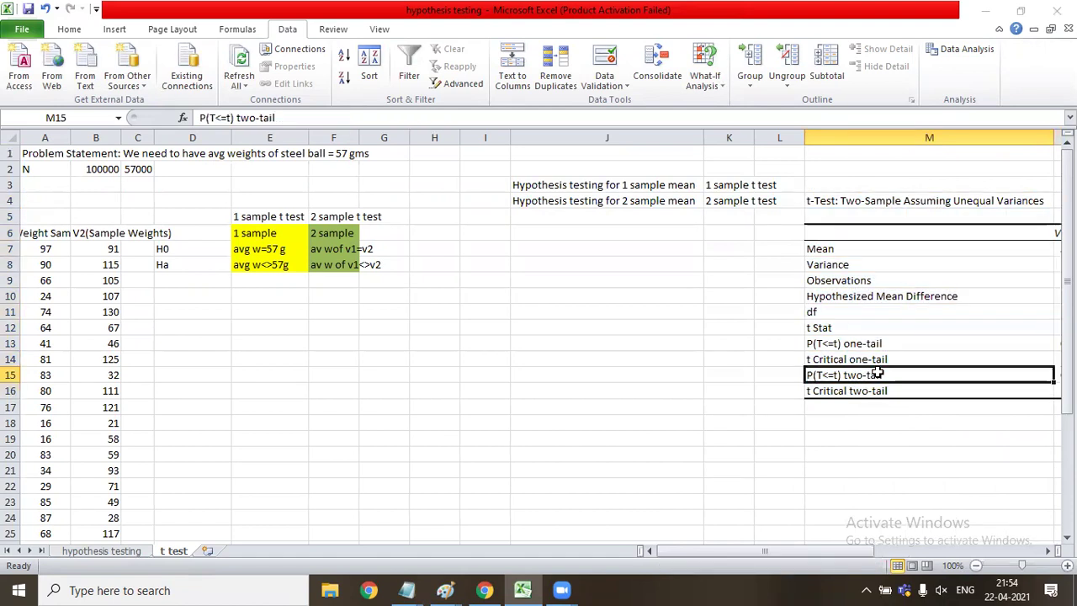
{"action": "key", "text": "Right"}
{"action": "key", "text": "Right"}
{"action": "key", "text": "Right"}
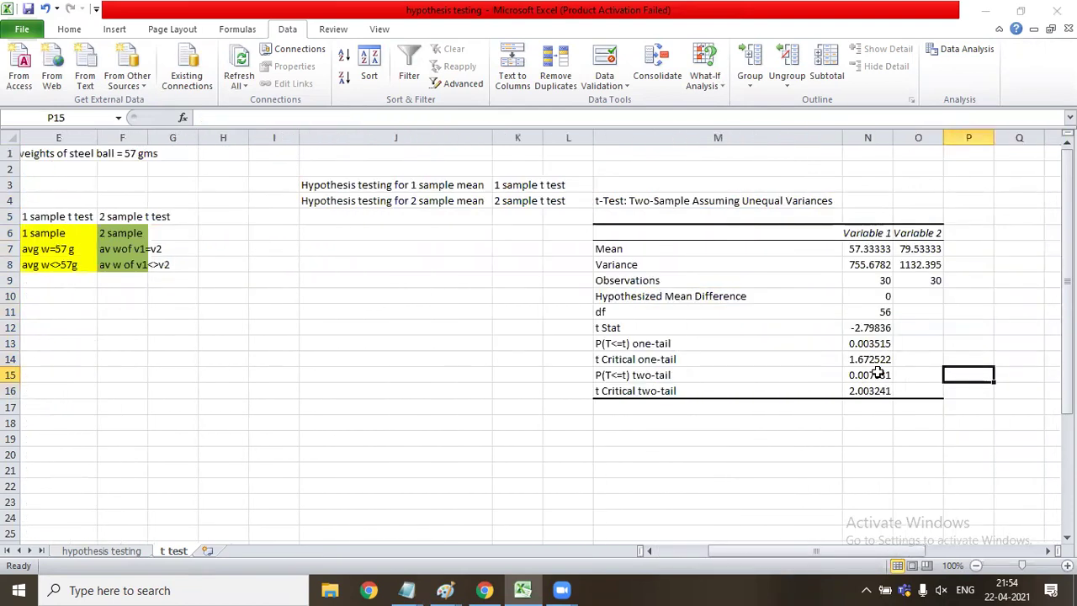
{"action": "key", "text": "Left"}
{"action": "key", "text": "Left"}
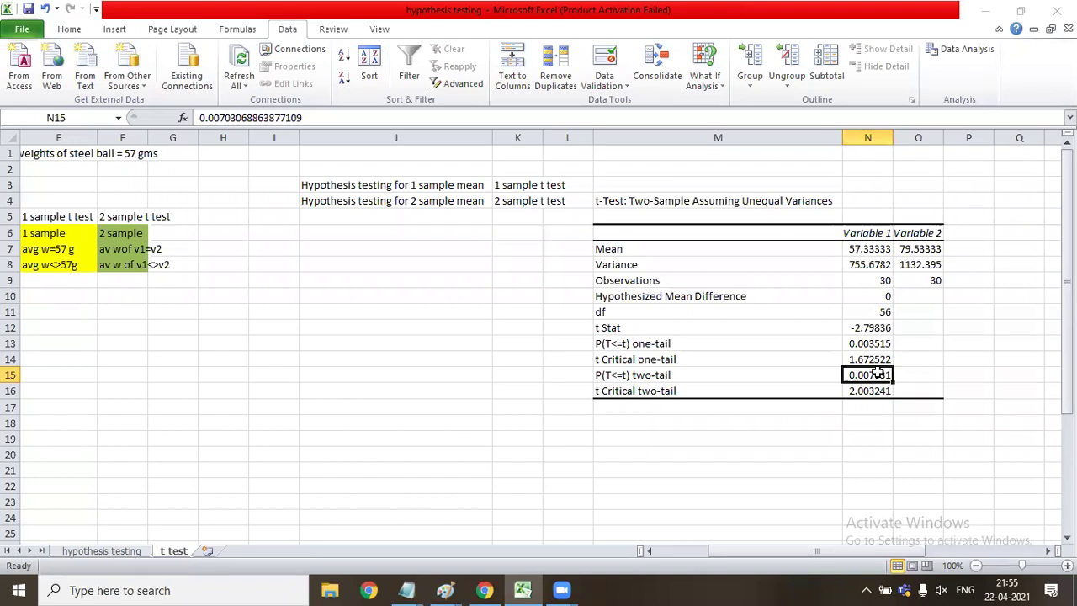
{"action": "key", "text": "Left"}
{"action": "key", "text": "Left"}
{"action": "key", "text": "Left"}
{"action": "key", "text": "Left"}
{"action": "key", "text": "Left"}
{"action": "key", "text": "Left"}
{"action": "key", "text": "Left"}
{"action": "key", "text": "Left"}
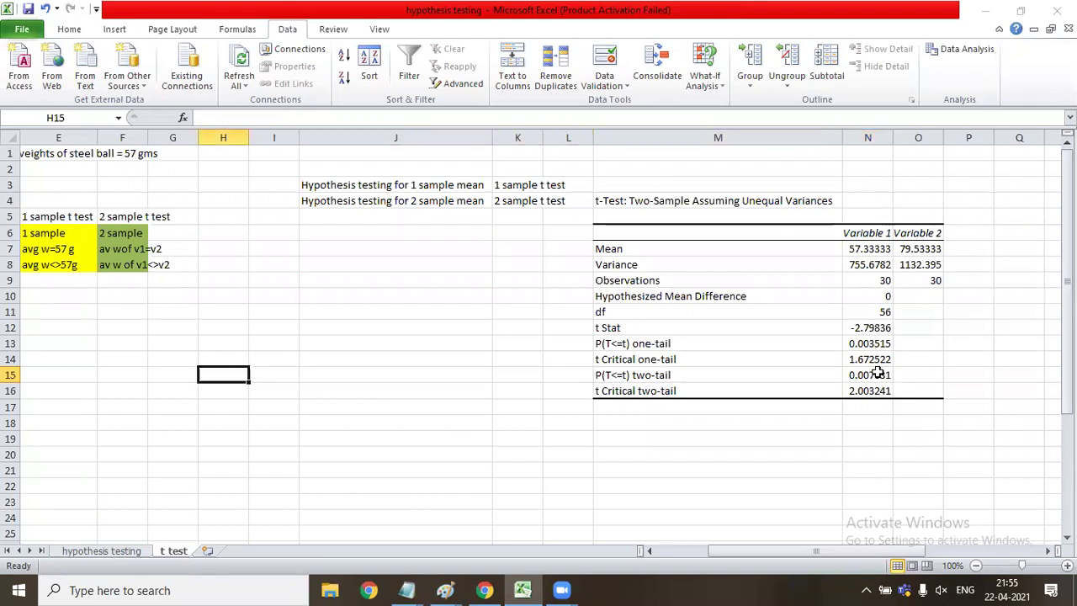
{"action": "key", "text": "Up"}
{"action": "key", "text": "Up"}
{"action": "key", "text": "Up"}
{"action": "key", "text": "Left"}
{"action": "key", "text": "Right"}
{"action": "key", "text": "Right"}
{"action": "key", "text": "Right"}
{"action": "key", "text": "Right"}
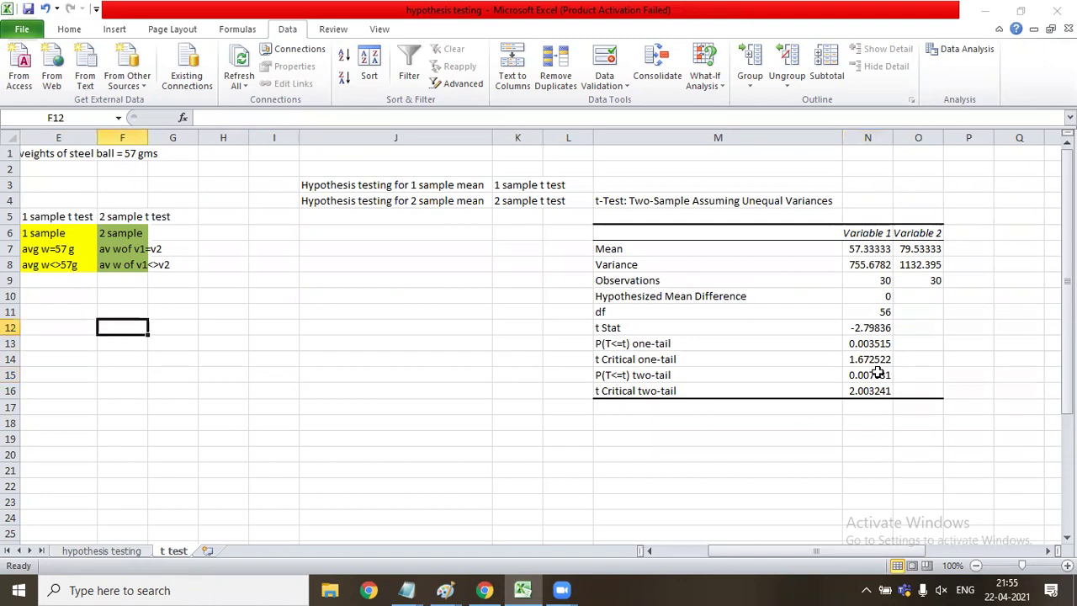
{"action": "key", "text": "Up"}
{"action": "key", "text": "Left"}
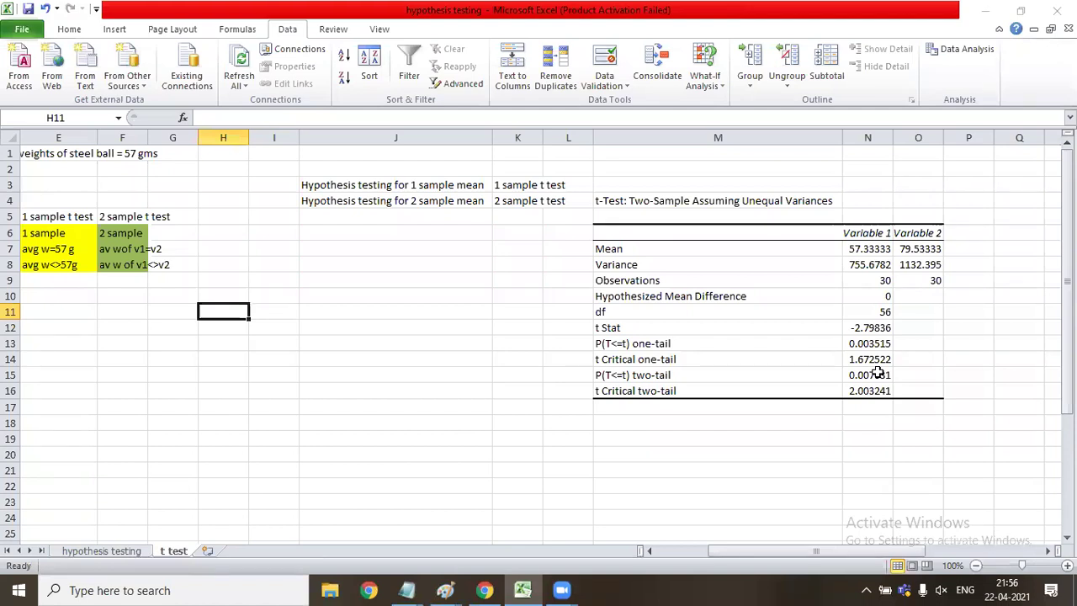
Step: Review the t-test output rows from the mean down to the one-tail p-value
{"action": "key", "text": "Right"}
{"action": "key", "text": "Right"}
{"action": "key", "text": "Right"}
{"action": "key", "text": "Right"}
{"action": "key", "text": "Right"}
{"action": "key", "text": "Up"}
{"action": "key", "text": "Up"}
{"action": "key", "text": "Up"}
{"action": "key", "text": "Up"}
{"action": "key", "text": "Down"}
{"action": "key", "text": "Down"}
{"action": "key", "text": "Down"}
{"action": "key", "text": "Down"}
{"action": "key", "text": "Down"}
{"action": "key", "text": "Down"}
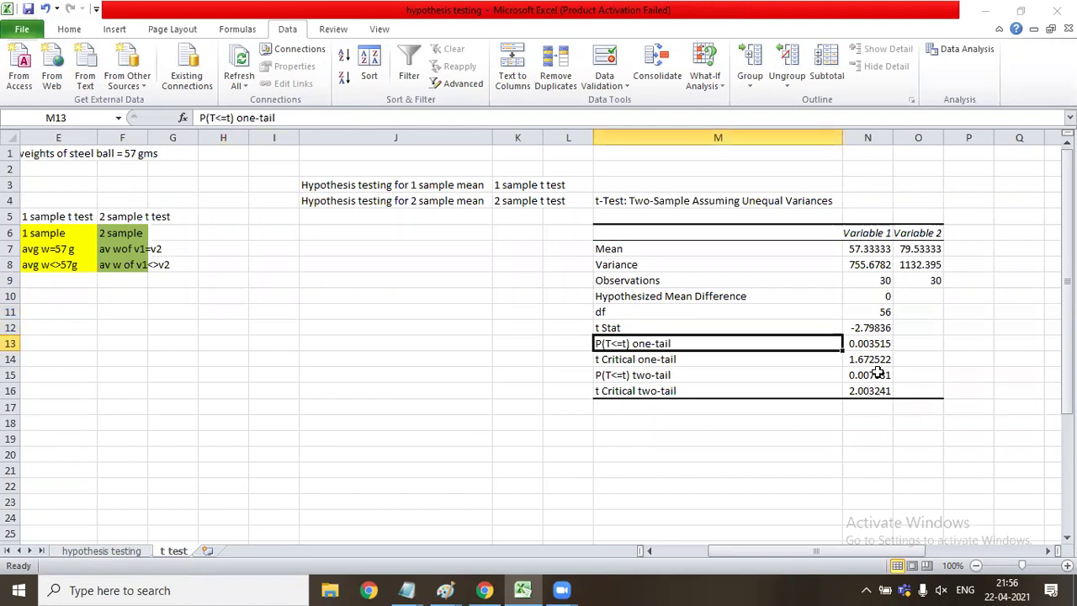
Step: Enter the decision rule "if p is high(0.05), null must fly(accepted)" in cell J13
{"action": "key", "text": "Left"}
{"action": "key", "text": "Left"}
{"action": "key", "text": "Left"}
{"action": "key", "text": "Left"}
{"action": "key", "text": "Left"}
{"action": "key", "text": "Left"}
{"action": "key", "text": "Right"}
{"action": "key", "text": "Right"}
{"action": "key", "text": "Right"}
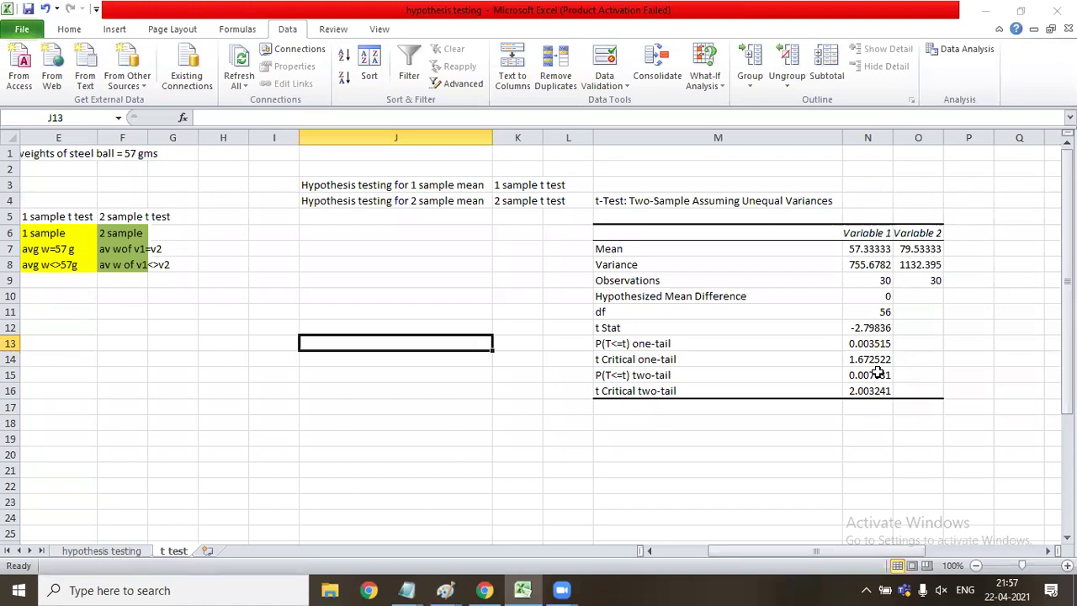
{"action": "type", "text": "if p is high"}
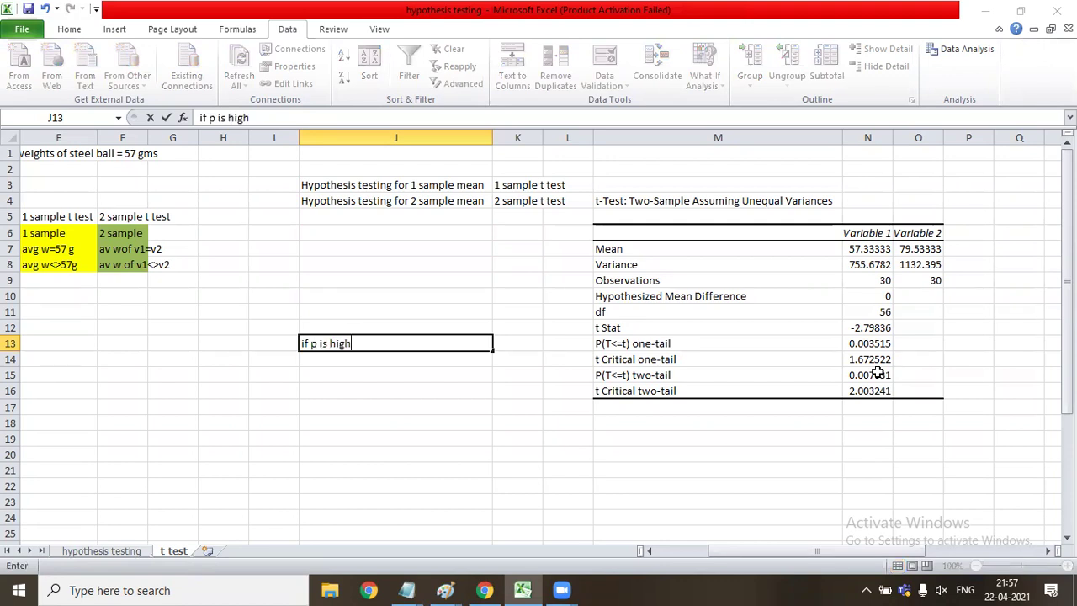
{"action": "type", "text": "(0.05"}
{"action": "type", "text": "), nul"}
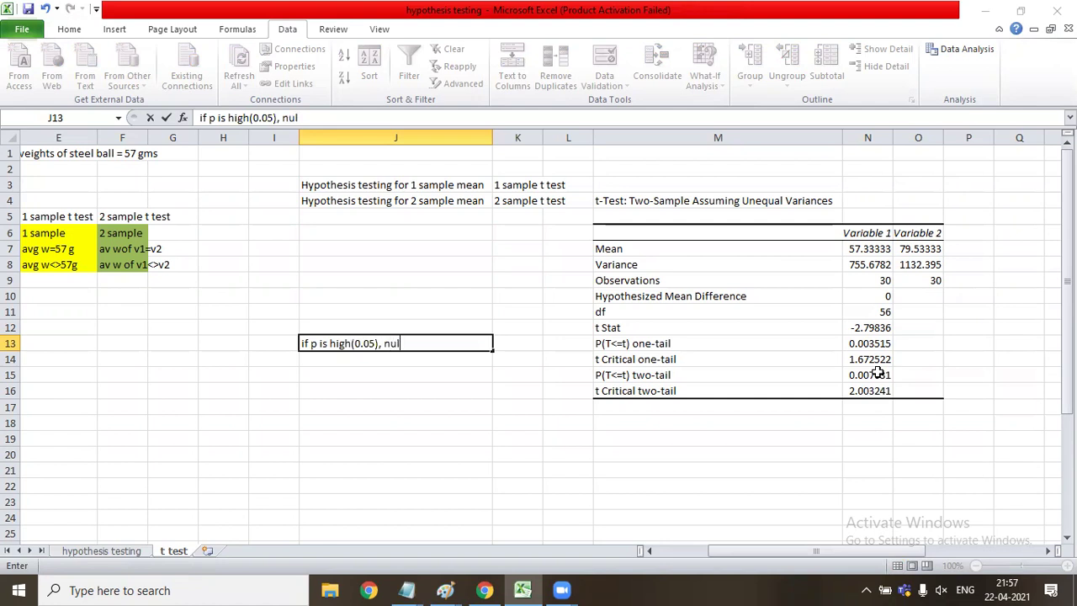
{"action": "type", "text": "l must fly(al"}
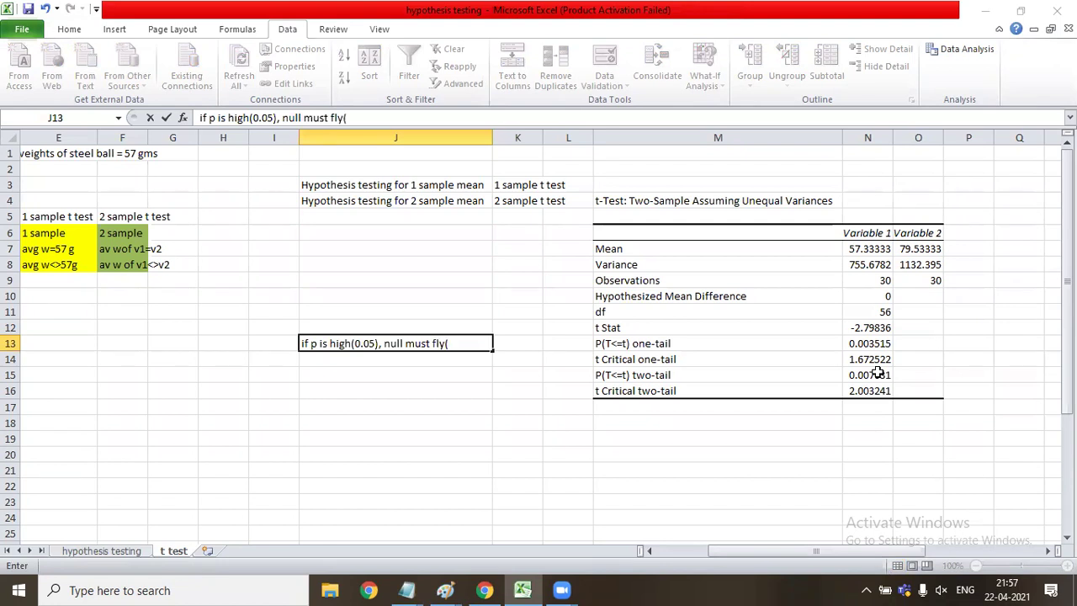
{"action": "key", "text": "BackSpace"}
{"action": "type", "text": "ccepted"}
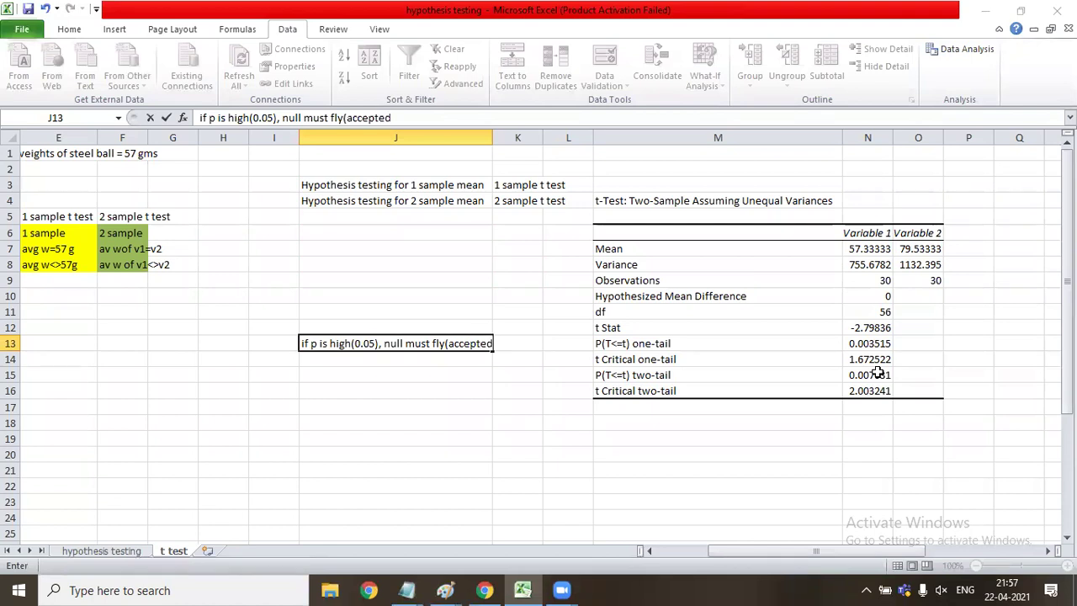
{"action": "type", "text": ")"}
{"action": "key", "text": "Tab"}
{"action": "key", "text": "Return"}
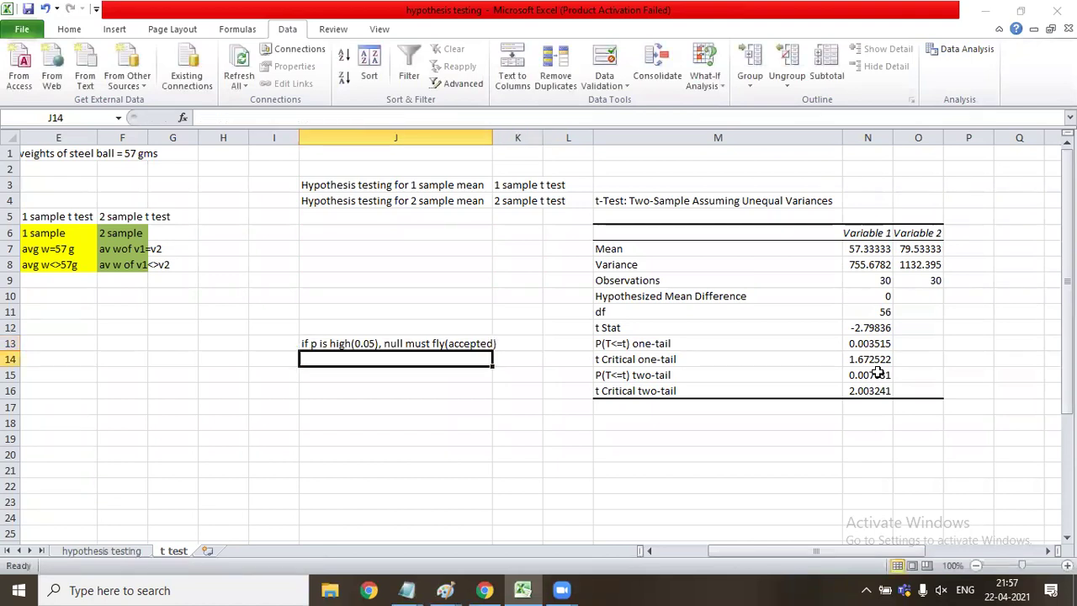
Step: Enter the decision rule "if p is low(0.05), null must go(rejected)" in cell J14
{"action": "type", "text": "if p is "}
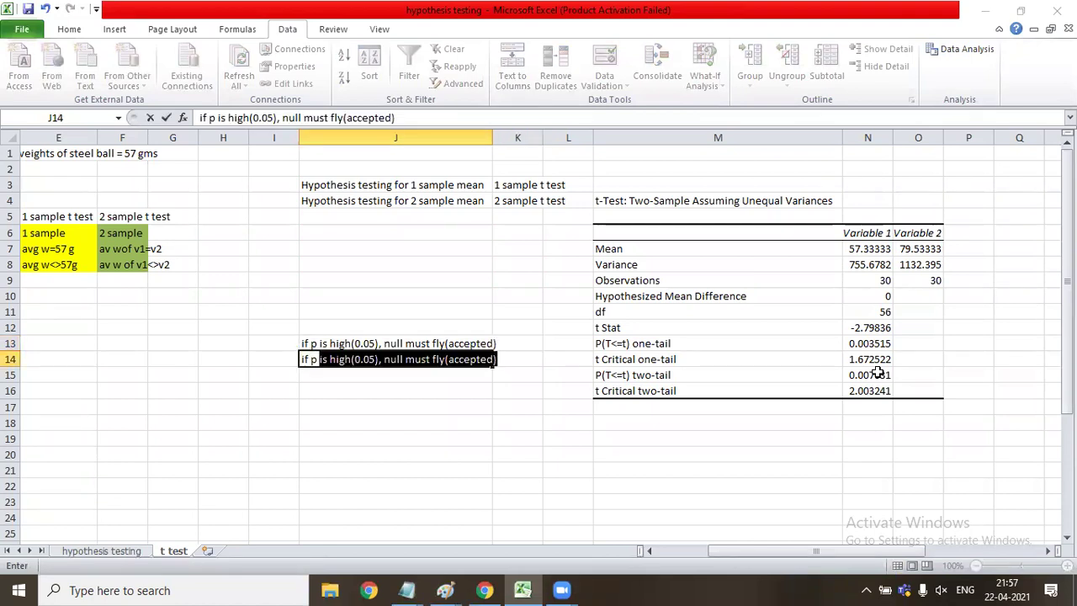
{"action": "type", "text": "low("}
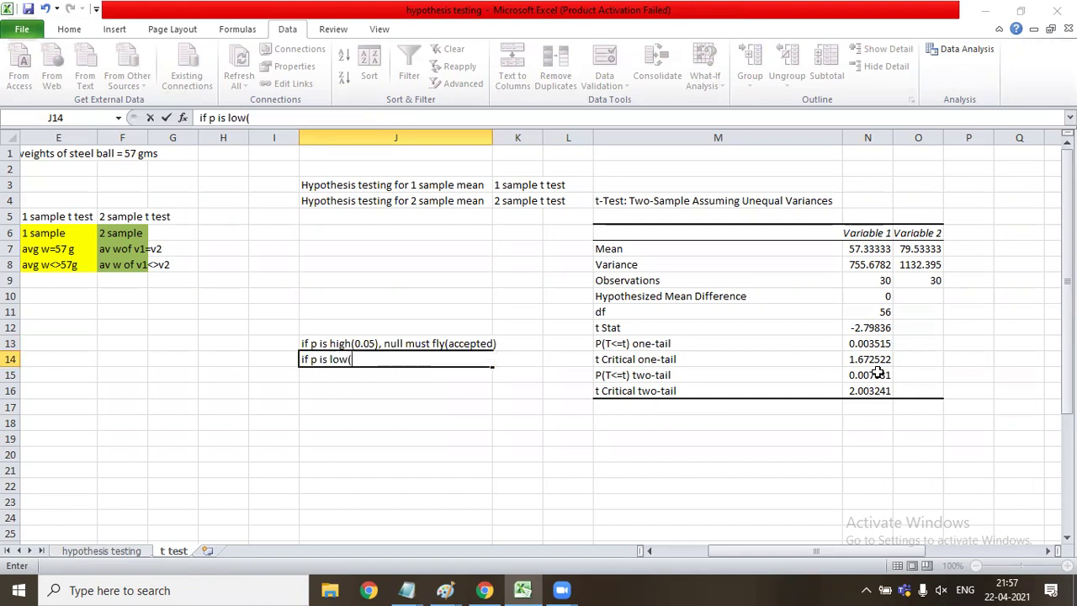
{"action": "type", "text": "0.05), null "}
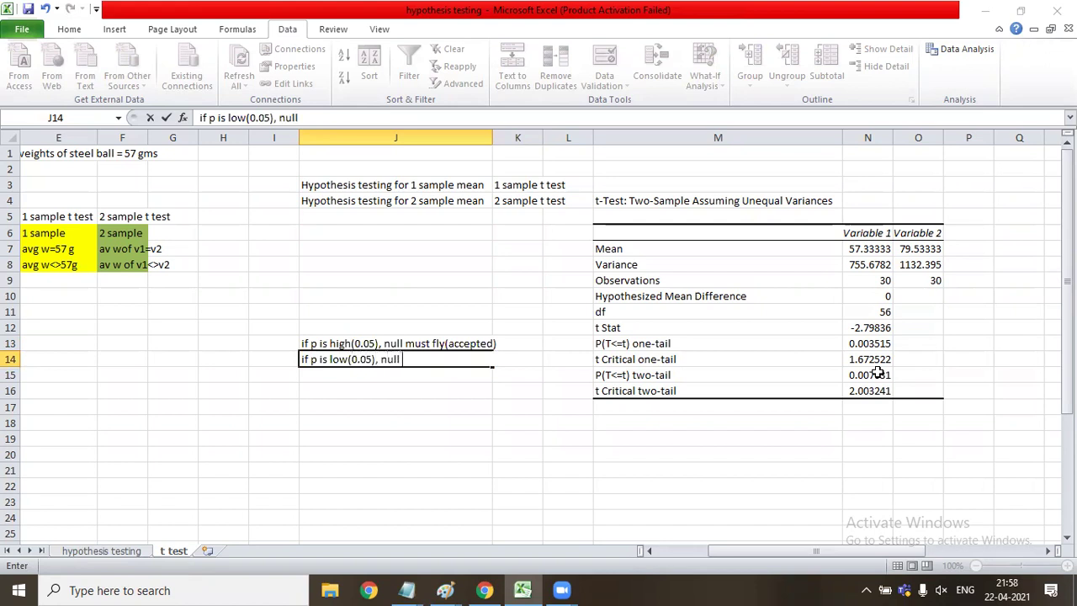
{"action": "type", "text": "must go(rejected)"}
{"action": "key", "text": "Tab"}
Step: Label the H0 row "Null" in cell C7 and the Ha row "Alternate" in cell C8
{"action": "key", "text": "Left"}
{"action": "key", "text": "Left"}
{"action": "key", "text": "Left"}
{"action": "key", "text": "Left"}
{"action": "key", "text": "Left"}
{"action": "key", "text": "Left"}
{"action": "key", "text": "Left"}
{"action": "key", "text": "Left"}
{"action": "key", "text": "Up"}
{"action": "key", "text": "Up"}
{"action": "key", "text": "Up"}
{"action": "key", "text": "Up"}
{"action": "key", "text": "Up"}
{"action": "key", "text": "Up"}
{"action": "key", "text": "Up"}
{"action": "type", "text": "Null"}
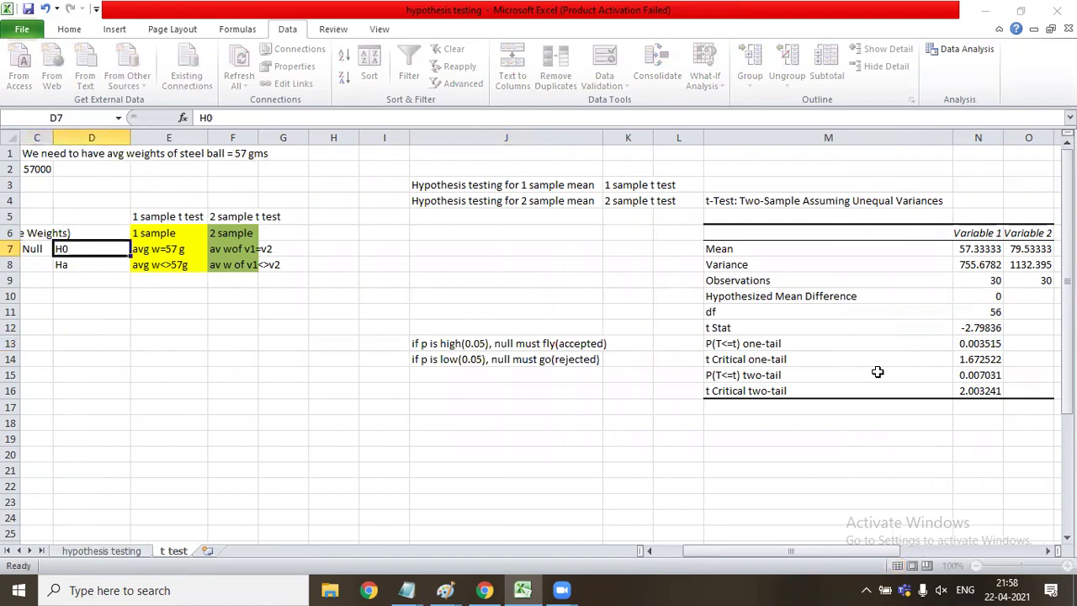
{"action": "key", "text": "Return"}
{"action": "type", "text": "Al"}
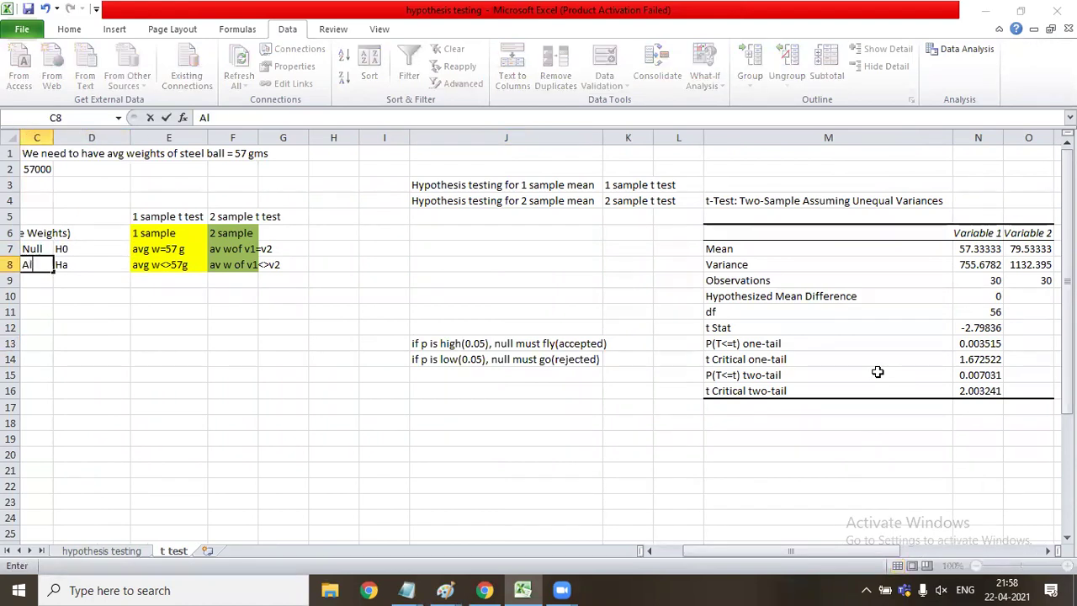
{"action": "type", "text": "ternate"}
{"action": "key", "text": "Tab"}
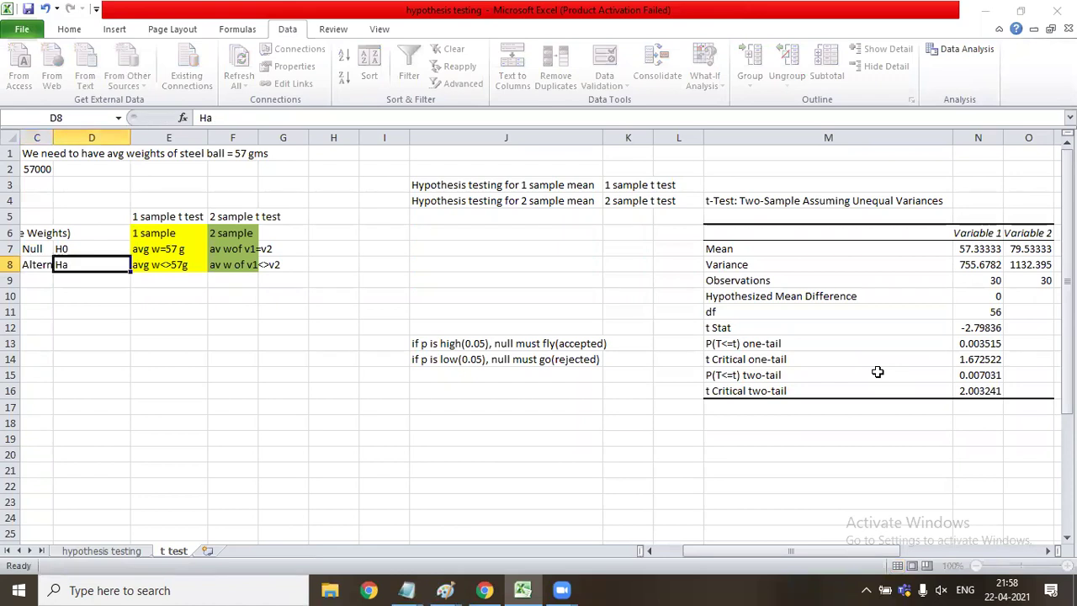
Step: Change the threshold in the high-p rule in cell J13 to ">0.05"
{"action": "key", "text": "Down"}
{"action": "key", "text": "Down"}
{"action": "key", "text": "Down"}
{"action": "key", "text": "Right"}
{"action": "key", "text": "Right"}
{"action": "key", "text": "Right"}
{"action": "key", "text": "Right"}
{"action": "key", "text": "Right"}
{"action": "key", "text": "Right"}
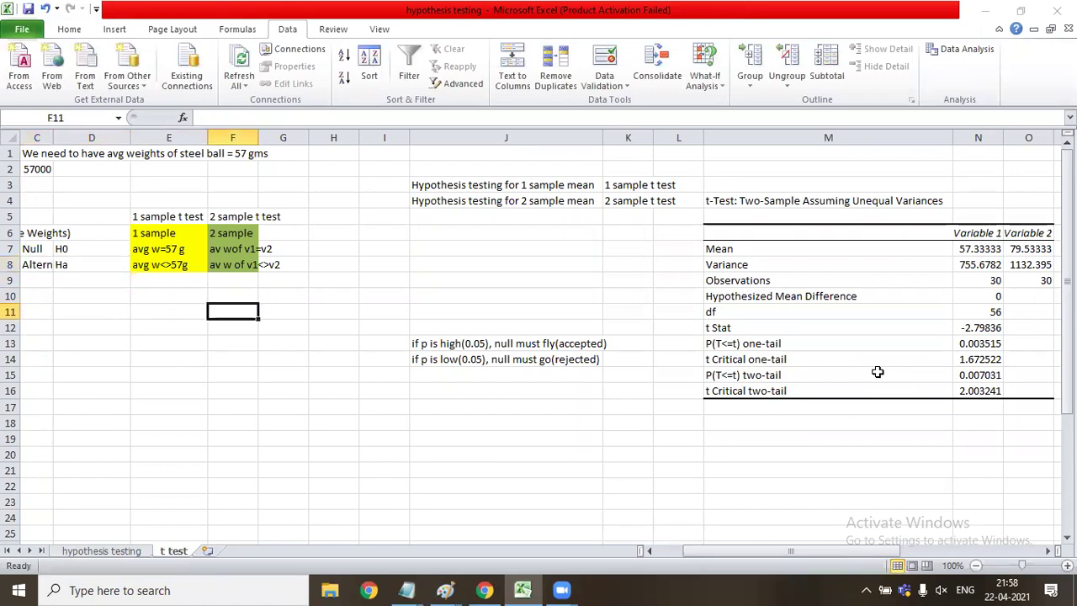
{"action": "key", "text": "Down"}
{"action": "key", "text": "Down"}
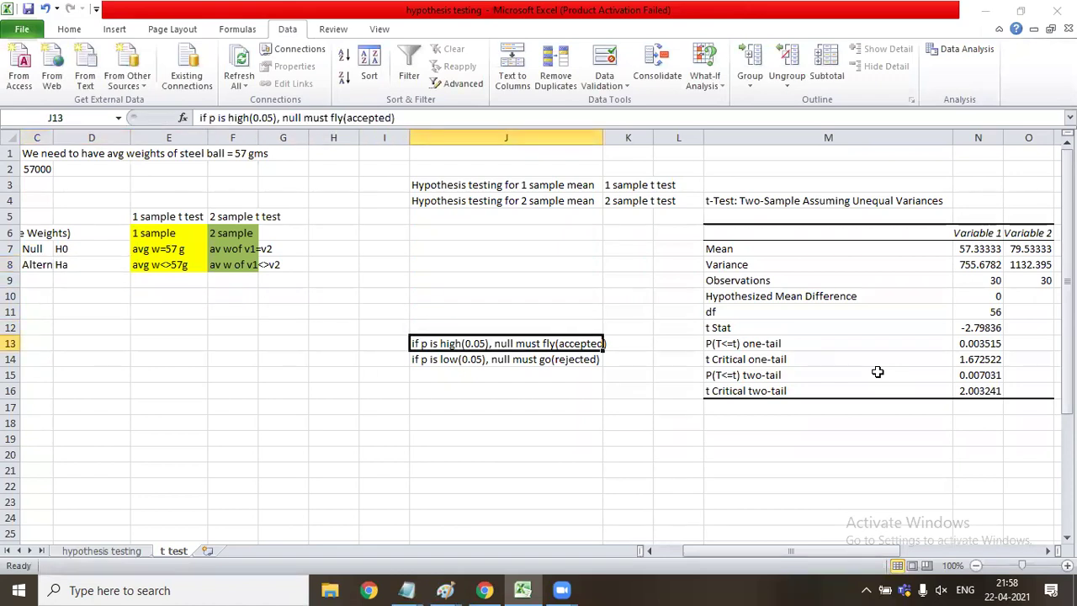
{"action": "key", "text": "F2"}
{"action": "key", "text": "Left"}
{"action": "key", "text": "Left"}
{"action": "key", "text": "Left"}
{"action": "key", "text": "Left"}
{"action": "key", "text": "Left"}
{"action": "key", "text": "Left"}
{"action": "key", "text": "Left"}
{"action": "key", "text": "Left"}
{"action": "key", "text": "Left"}
{"action": "key", "text": "Left"}
{"action": "key", "text": "Left"}
{"action": "key", "text": "Left"}
{"action": "key", "text": "Left"}
{"action": "key", "text": "Left"}
{"action": "key", "text": "Left"}
{"action": "key", "text": "Left"}
{"action": "key", "text": "Left"}
{"action": "key", "text": "Left"}
{"action": "key", "text": "Left"}
{"action": "key", "text": "Left"}
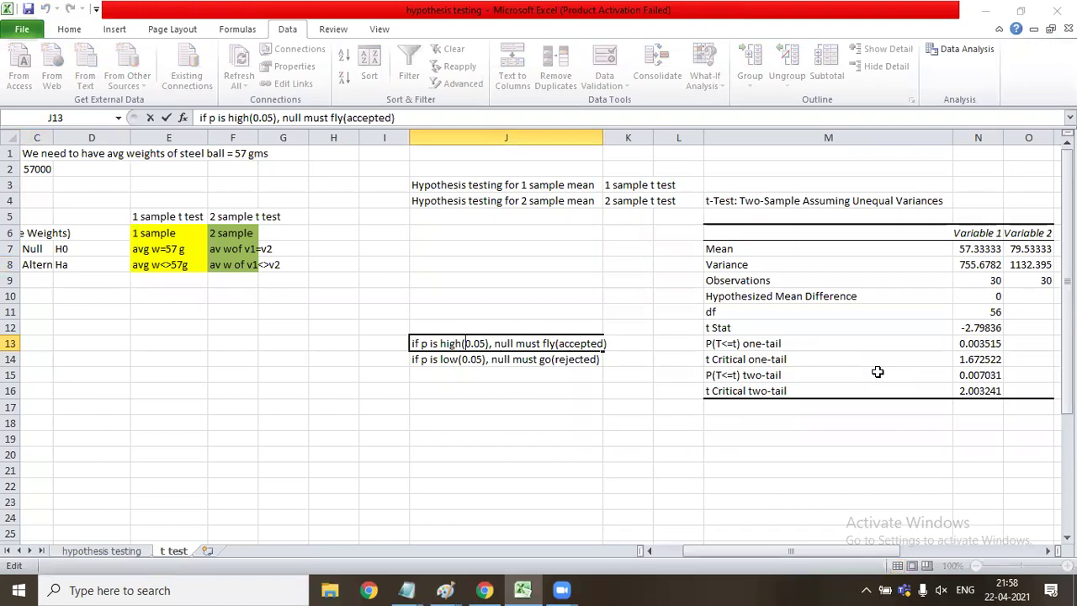
{"action": "type", "text": ">"}
{"action": "key", "text": "Return"}
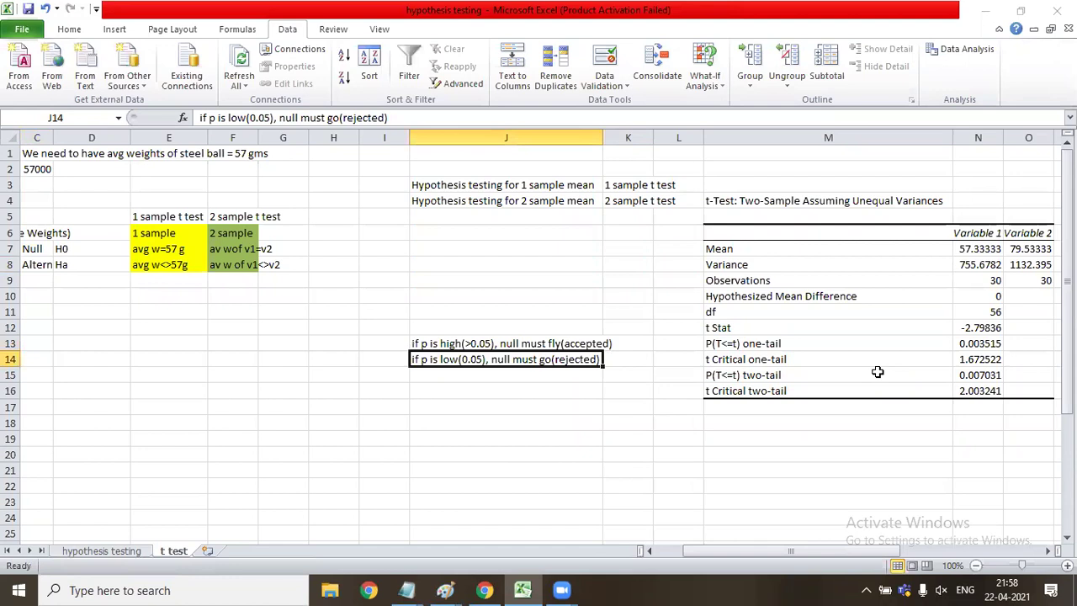
Step: Change the threshold in the low-p rule in cell J14 to "<0.05"
{"action": "key", "text": "F2"}
{"action": "key", "text": "Left"}
{"action": "key", "text": "Left"}
{"action": "key", "text": "Left"}
{"action": "key", "text": "Left"}
{"action": "key", "text": "Left"}
{"action": "key", "text": "Left"}
{"action": "key", "text": "Left"}
{"action": "key", "text": "Left"}
{"action": "key", "text": "Left"}
{"action": "key", "text": "Left"}
{"action": "key", "text": "Left"}
{"action": "key", "text": "Left"}
{"action": "key", "text": "Left"}
{"action": "key", "text": "Left"}
{"action": "key", "text": "Left"}
{"action": "key", "text": "Left"}
{"action": "key", "text": "Left"}
{"action": "key", "text": "Left"}
{"action": "key", "text": "Left"}
{"action": "key", "text": "Left"}
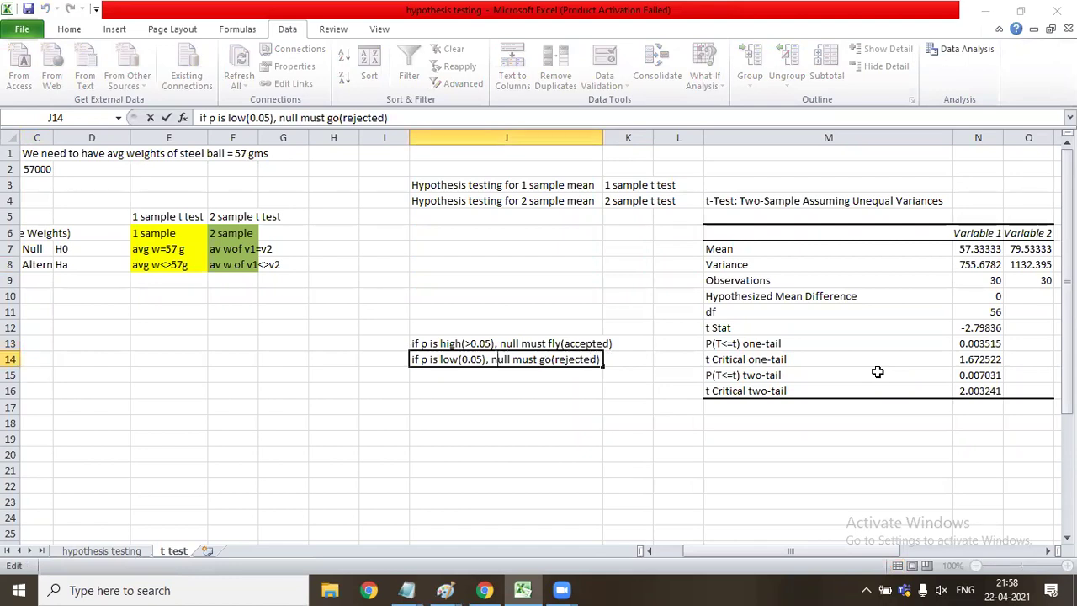
{"action": "key", "text": "Left"}
{"action": "key", "text": "Left"}
{"action": "key", "text": "Left"}
{"action": "key", "text": "Left"}
{"action": "key", "text": "Left"}
{"action": "type", "text": "<"}
{"action": "key", "text": "Tab"}
{"action": "key", "text": "Left"}
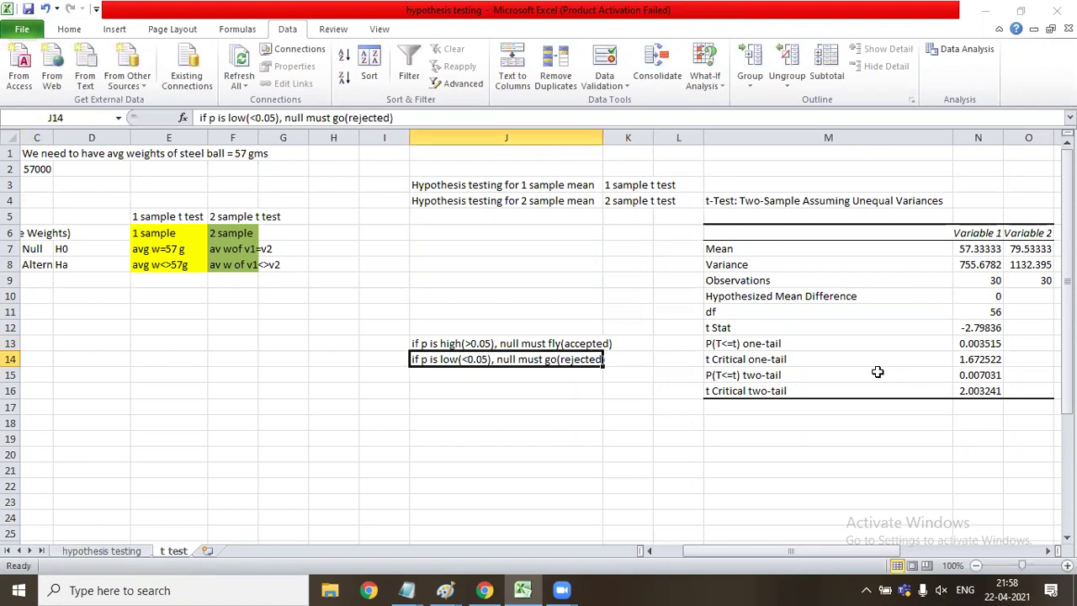
{"action": "key", "text": "Up"}
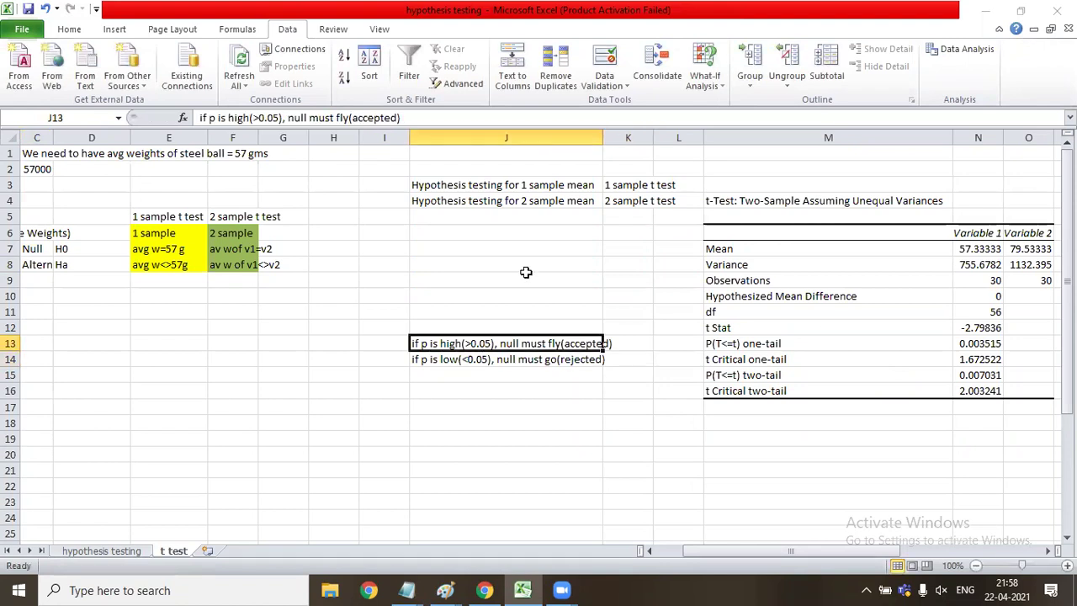
{"action": "mouse_move", "coordinate": [74, 248]}
{"action": "left_mouse_down"}
{"action": "mouse_move", "coordinate": [50, 246]}
{"action": "mouse_move", "coordinate": [75, 264]}
{"action": "mouse_move", "coordinate": [43, 264]}
{"action": "left_mouse_up"}
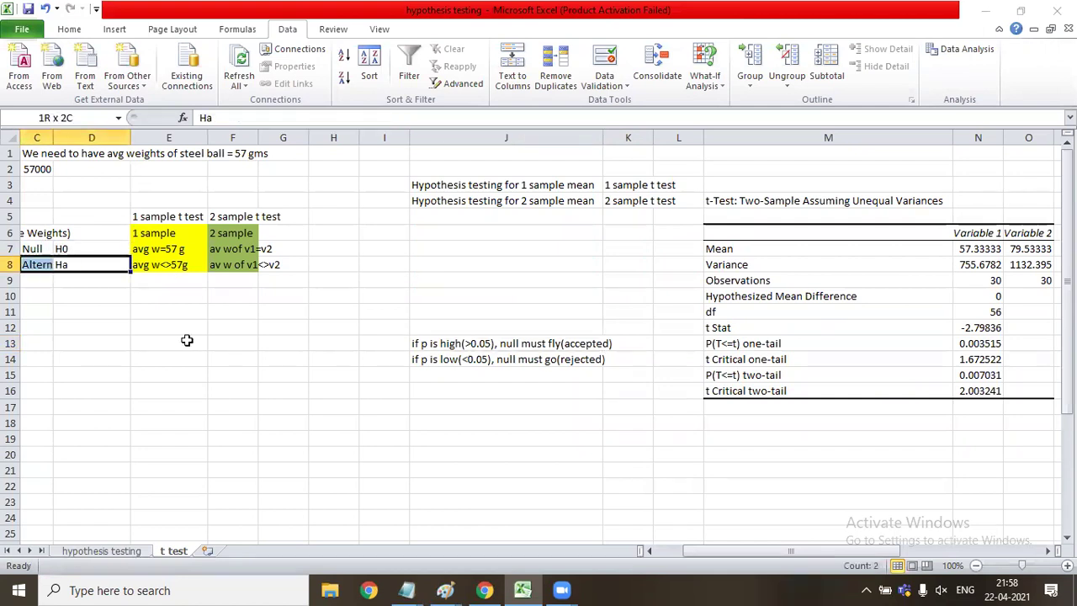
{"action": "left_click", "coordinate": [428, 345]}
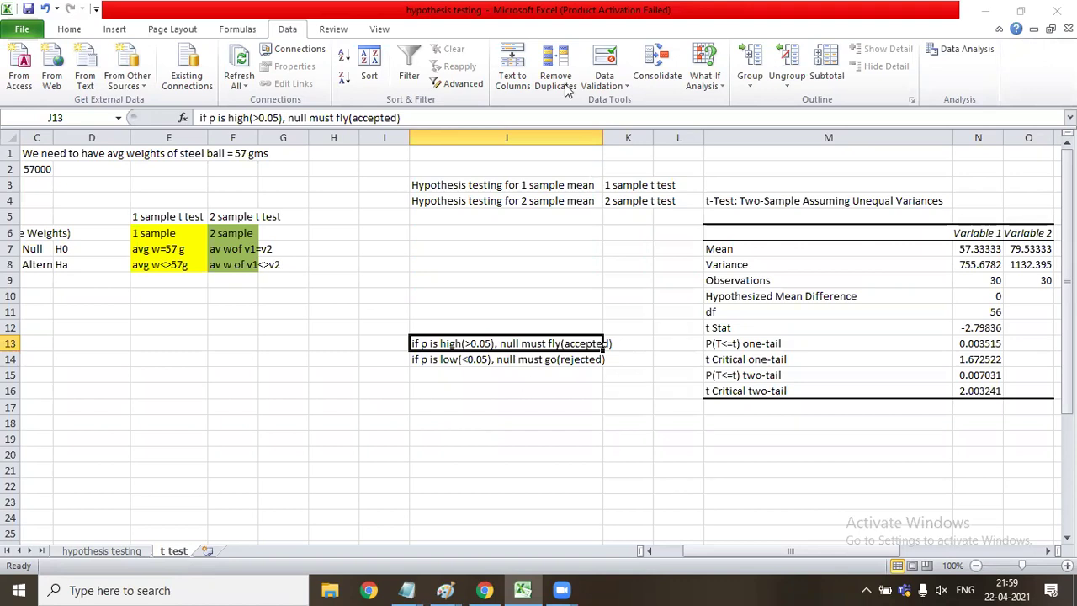
{"action": "left_click", "coordinate": [438, 343]}
{"action": "left_click", "coordinate": [433, 325]}
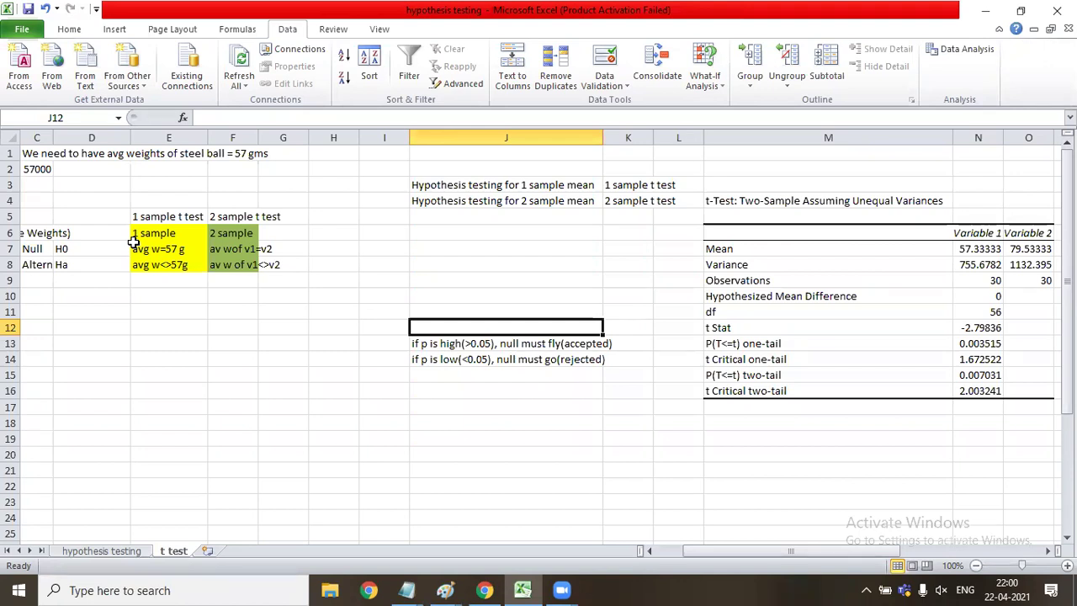
{"action": "key", "text": "Right"}
{"action": "key", "text": "Right"}
{"action": "key", "text": "Up"}
{"action": "key", "text": "Up"}
{"action": "key", "text": "Up"}
{"action": "key", "text": "Up"}
{"action": "key", "text": "Up"}
{"action": "key", "text": "Up"}
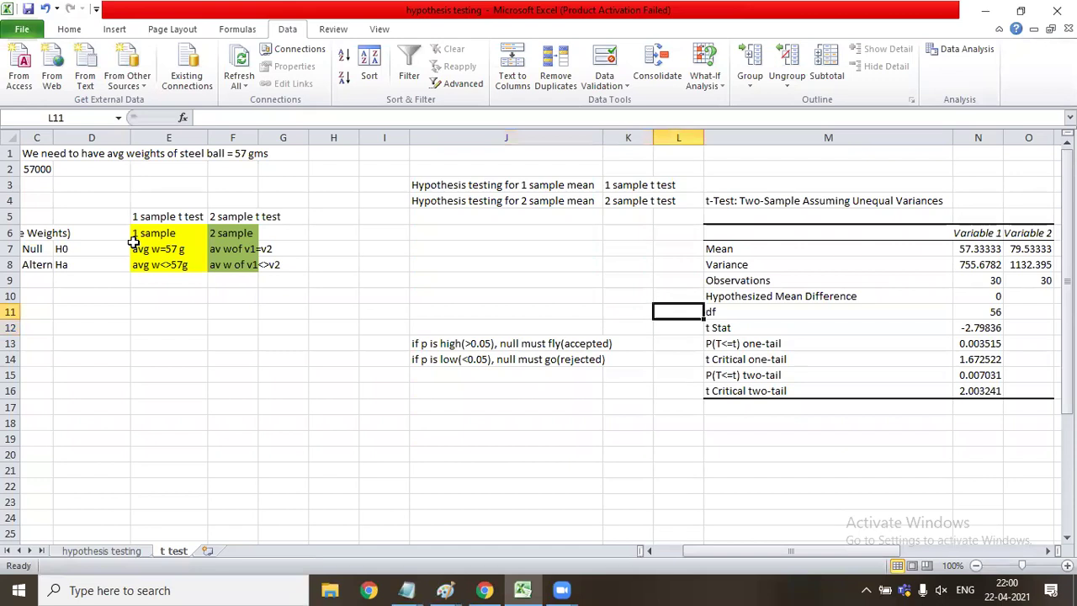
{"action": "key", "text": "Right"}
{"action": "key", "text": "Right"}
{"action": "key", "text": "Right"}
{"action": "key", "text": "Right"}
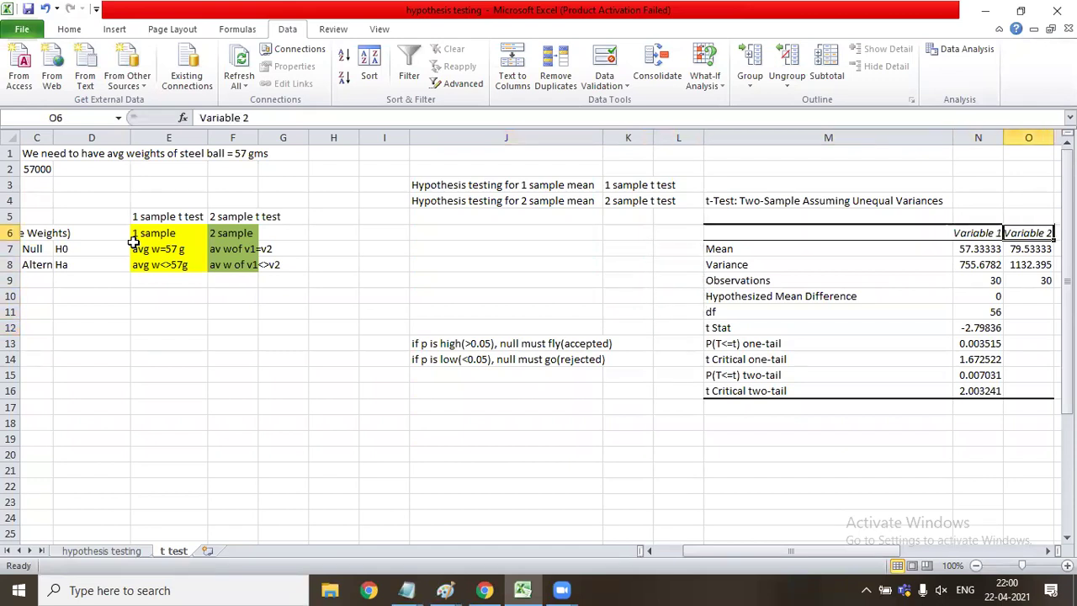
{"action": "key", "text": "Left"}
{"action": "key", "text": "Left"}
{"action": "key", "text": "Left"}
{"action": "key", "text": "Left"}
{"action": "key", "text": "Left"}
{"action": "key", "text": "Left"}
{"action": "key", "text": "Left"}
{"action": "key", "text": "Down"}
{"action": "key", "text": "Down"}
{"action": "key", "text": "Down"}
{"action": "key", "text": "Down"}
{"action": "key", "text": "Down"}
{"action": "key", "text": "Down"}
{"action": "key", "text": "Down"}
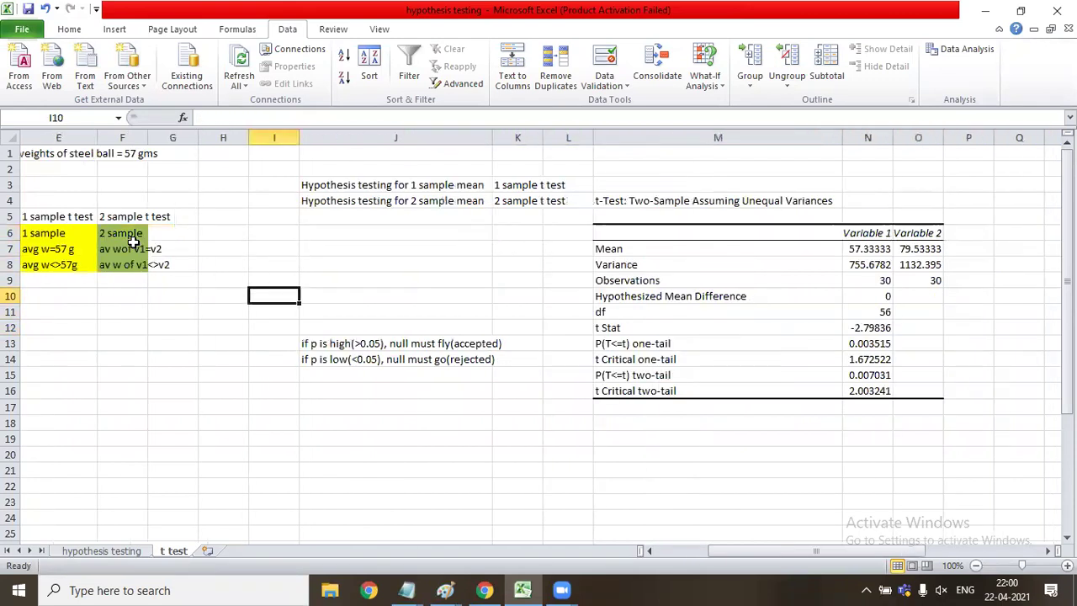
{"action": "key", "text": "Right"}
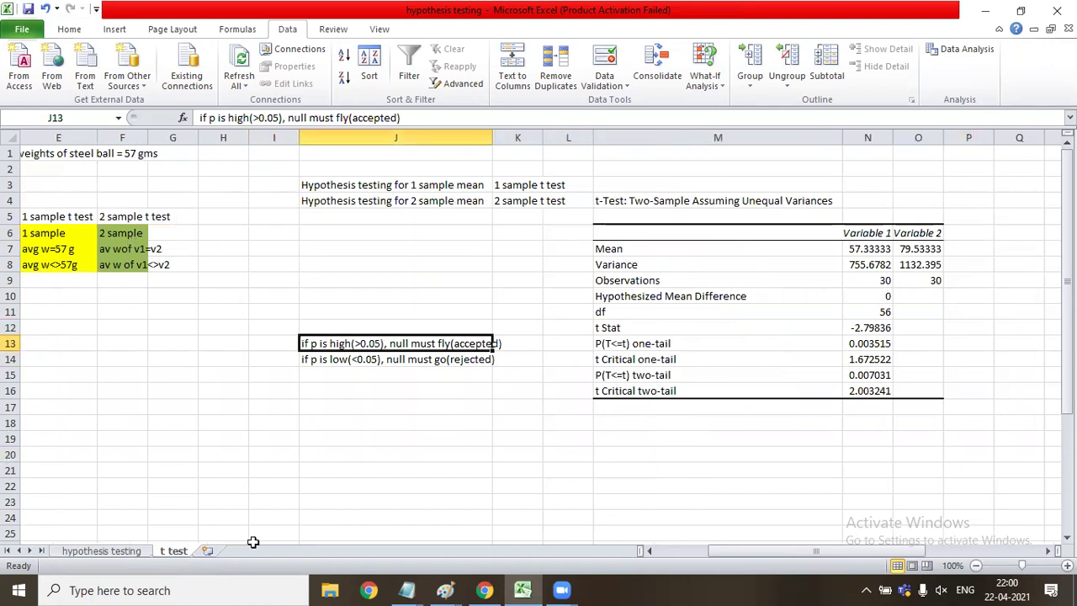
Step: Switch to Chrome, leave the central limit theorem page and open the Google home page at google.co.in
{"action": "left_click", "coordinate": [482, 590]}
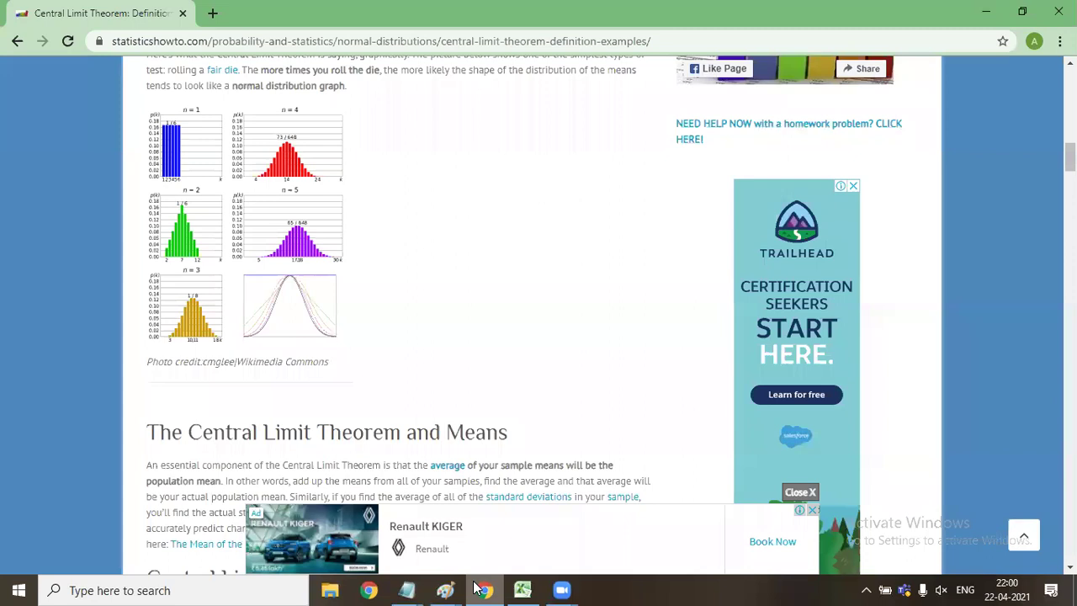
{"action": "left_click", "coordinate": [16, 44]}
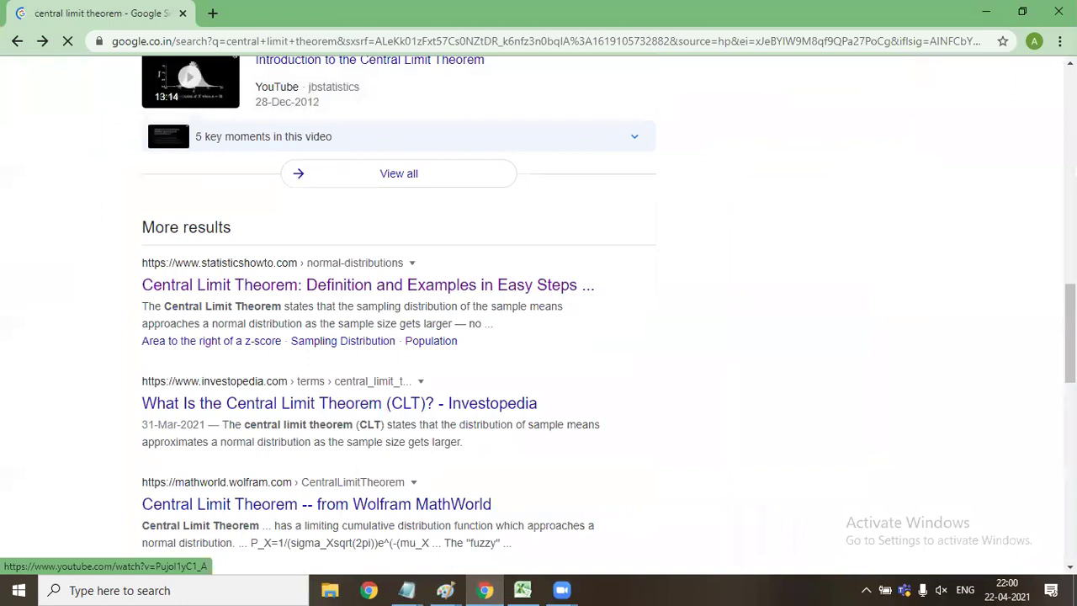
{"action": "key", "text": "alt+Right"}
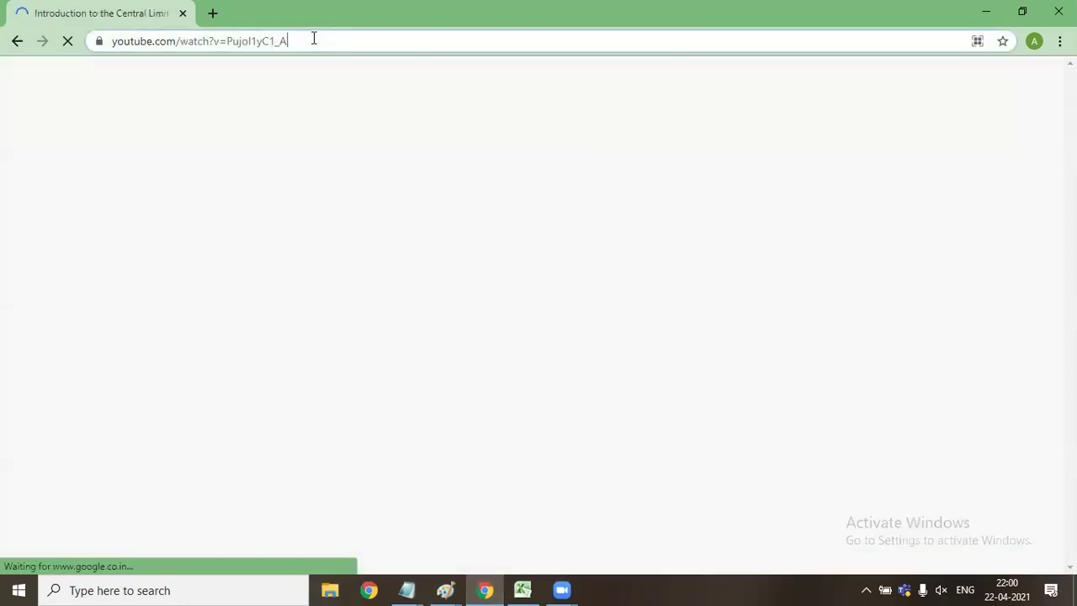
{"action": "left_click", "coordinate": [312, 39]}
{"action": "type", "text": "goo"}
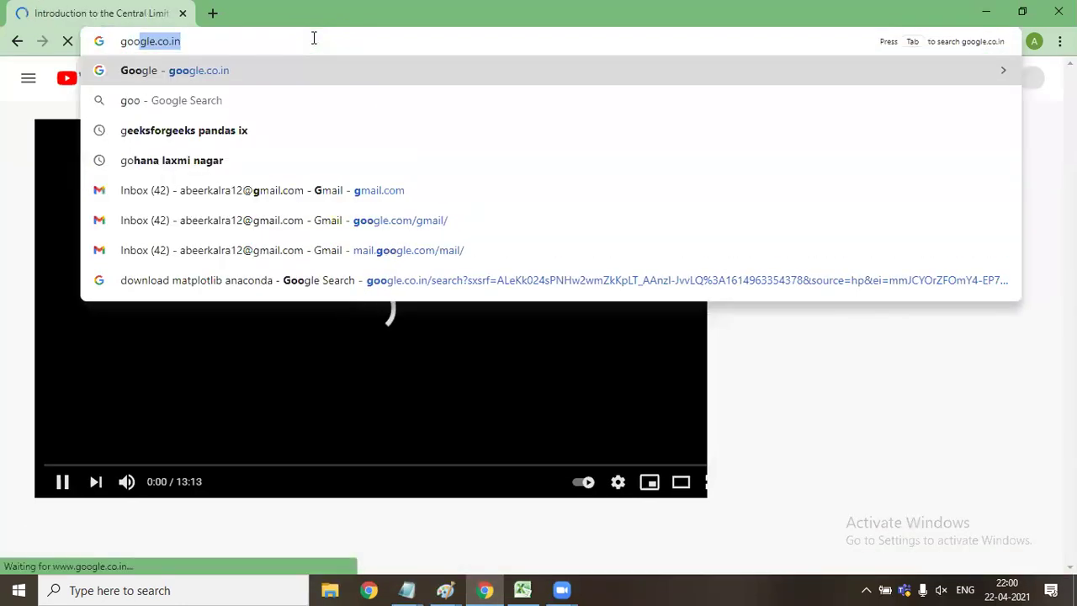
{"action": "key", "text": "Return"}
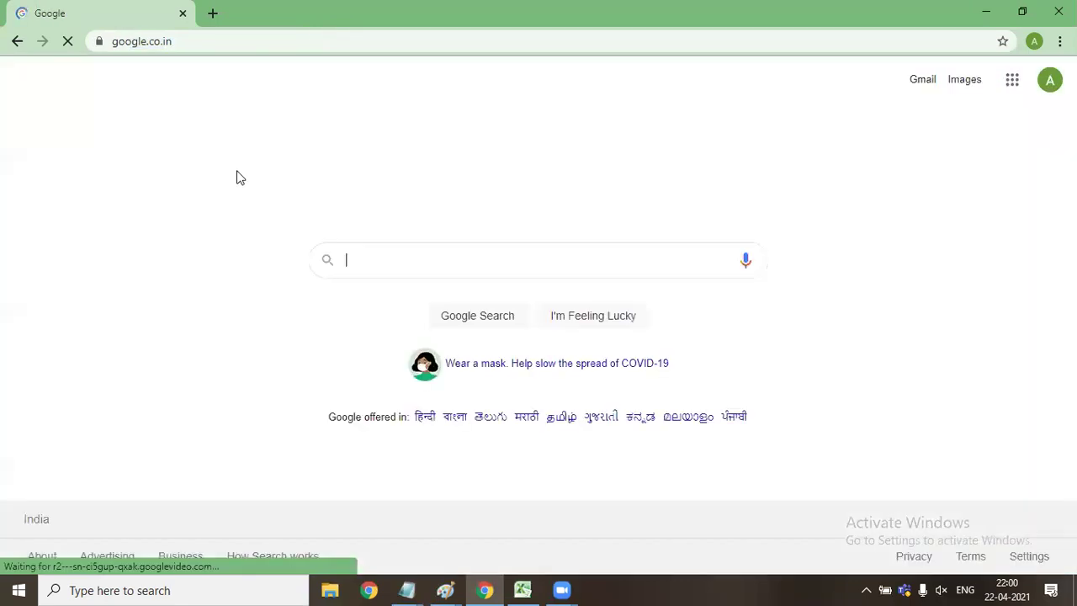
Step: Search Google for "if p is high null will fly" and show the image results
{"action": "type", "text": "if p "}
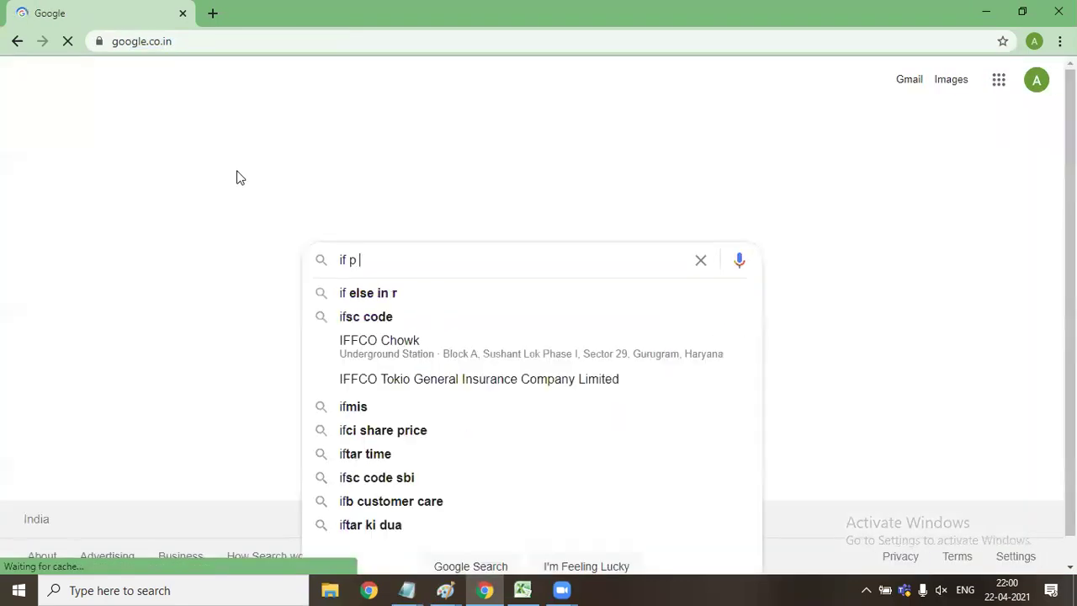
{"action": "type", "text": "is h"}
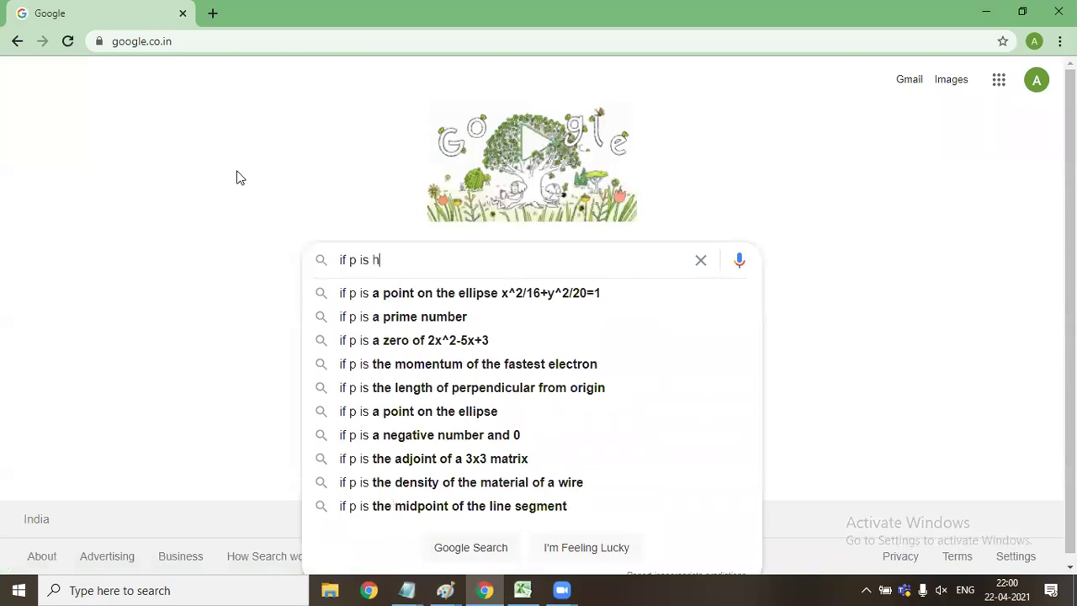
{"action": "type", "text": "igh"}
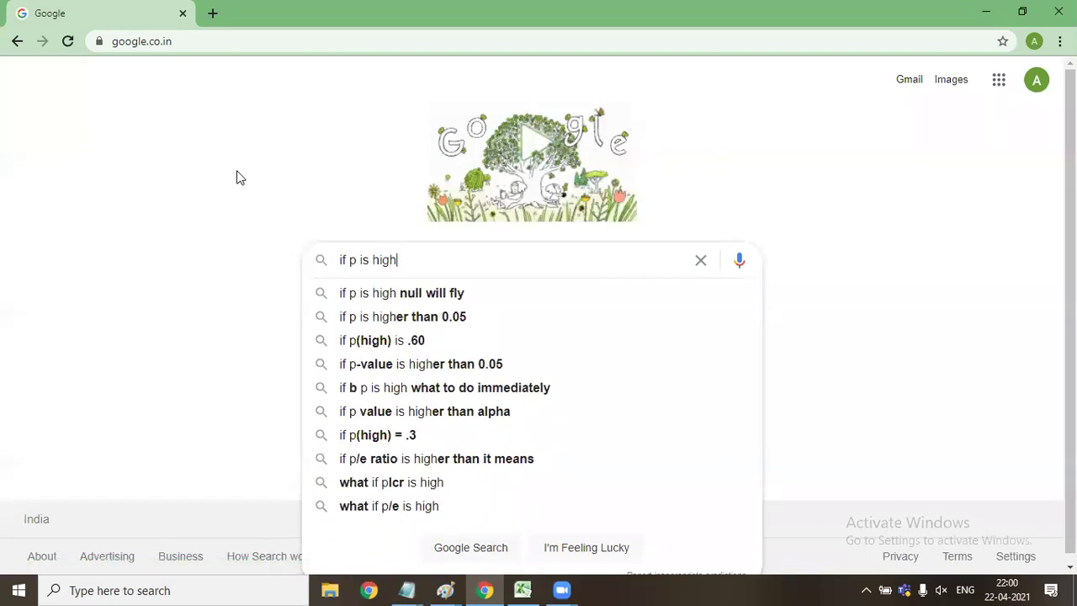
{"action": "key", "text": "Down"}
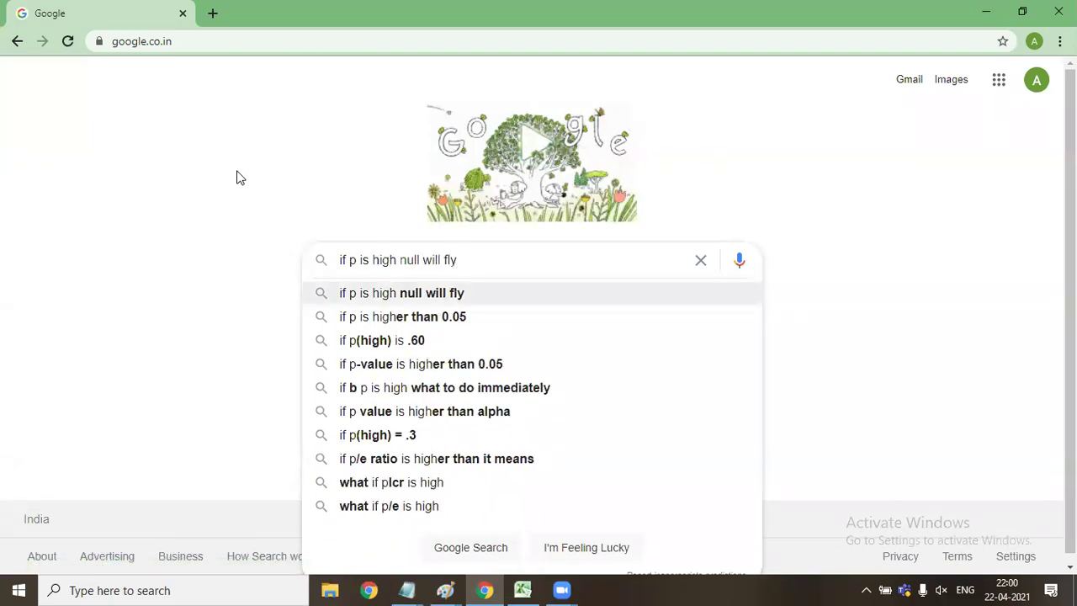
{"action": "key", "text": "Return"}
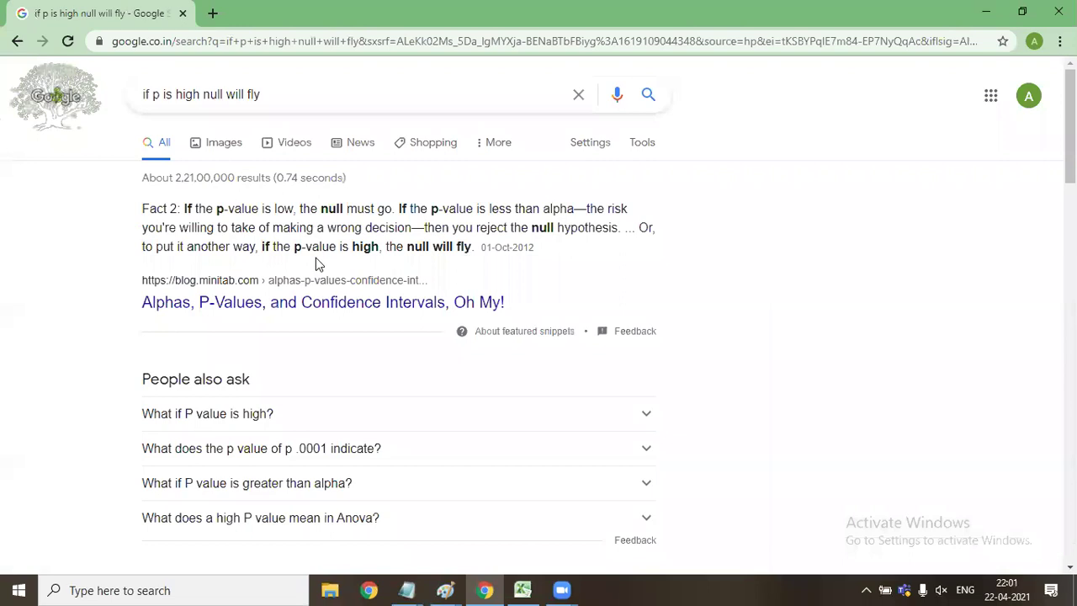
{"action": "left_click", "coordinate": [223, 146]}
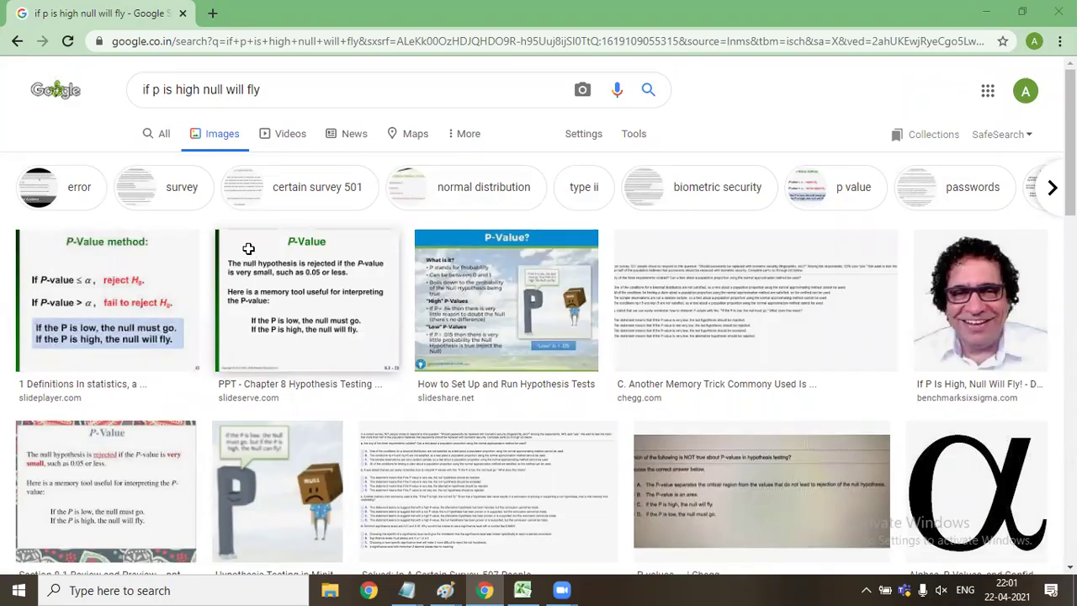
Step: Switch back to Excel and examine the two-sample t-test output table and its p-value rows
{"action": "key", "text": "alt+Tab"}
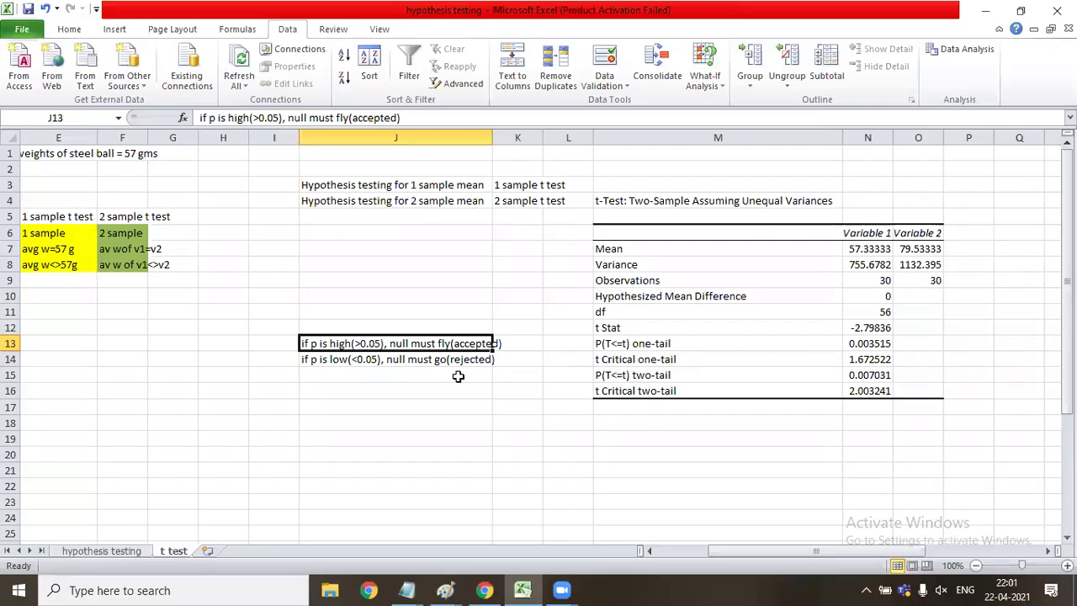
{"action": "left_click_drag", "start_coordinate": [649, 232], "coordinate": [896, 387]}
{"action": "left_click", "coordinate": [700, 488]}
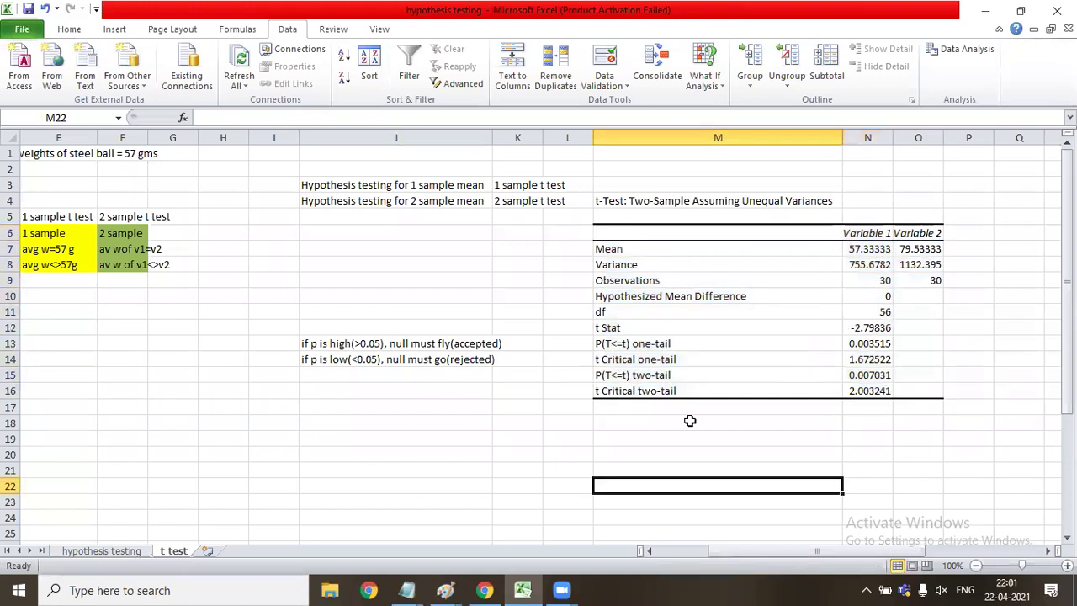
{"action": "left_click", "coordinate": [680, 378]}
{"action": "left_click", "coordinate": [658, 343]}
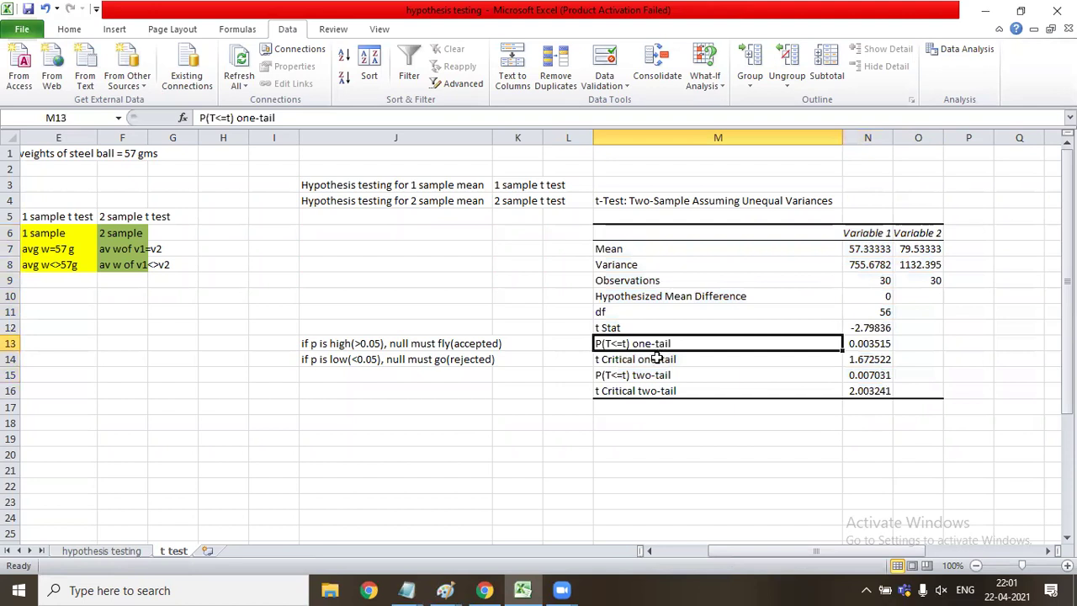
Step: Fill the two-tail p-value label in cell M15 with blue and its value in cell N15 with tan
{"action": "left_click", "coordinate": [655, 375]}
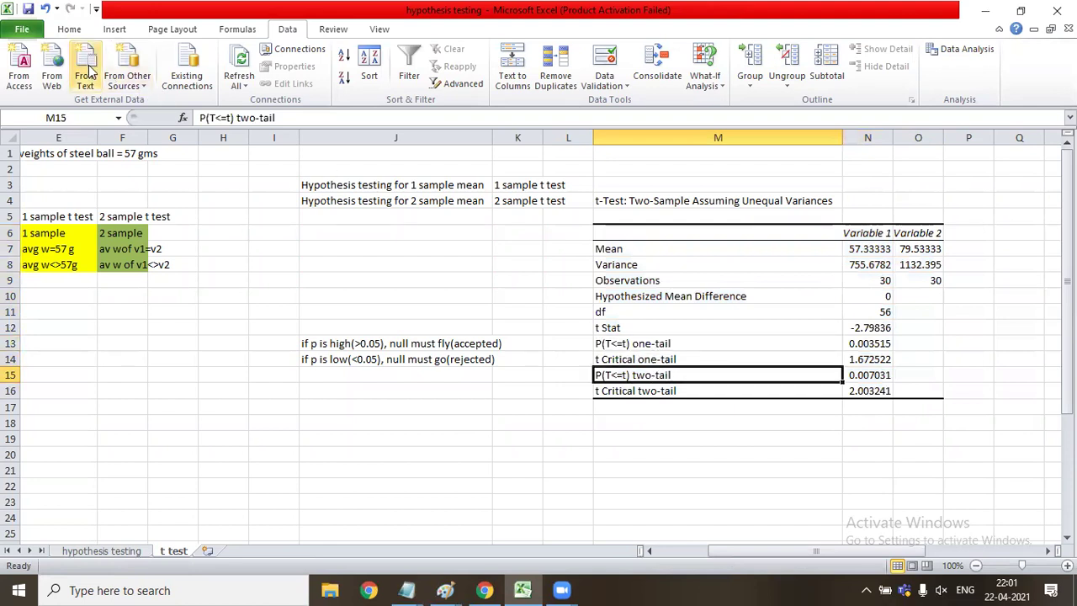
{"action": "left_click", "coordinate": [70, 31]}
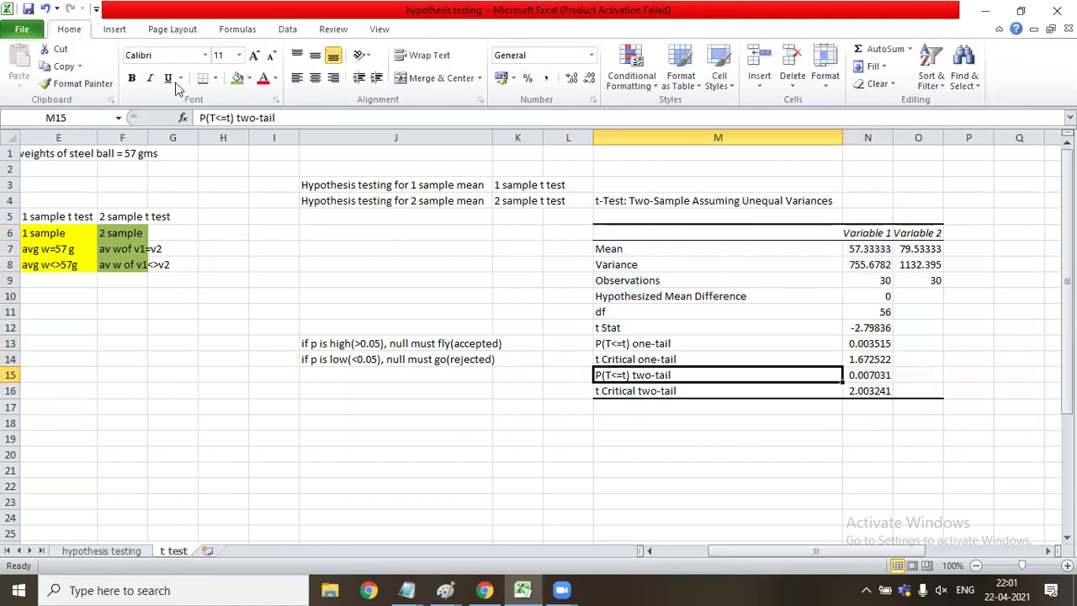
{"action": "left_click", "coordinate": [249, 78]}
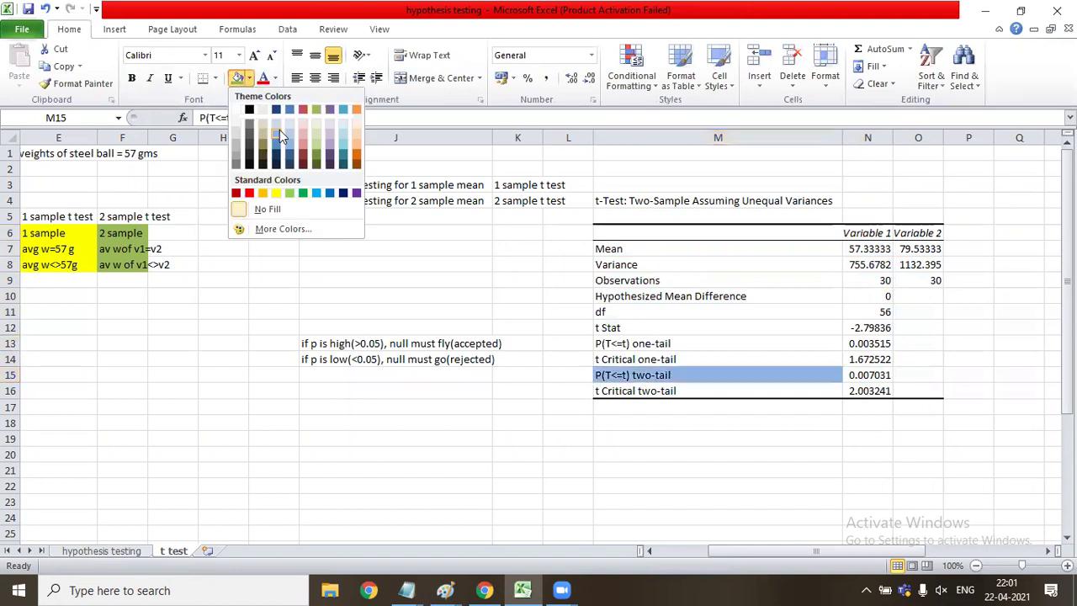
{"action": "left_click", "coordinate": [287, 112]}
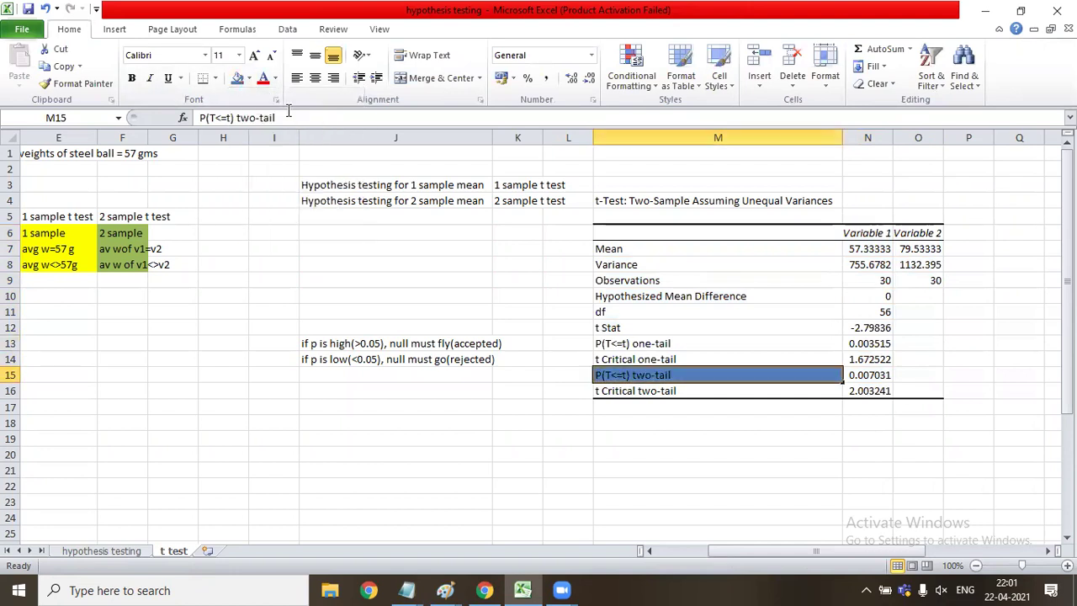
{"action": "key", "text": "Right"}
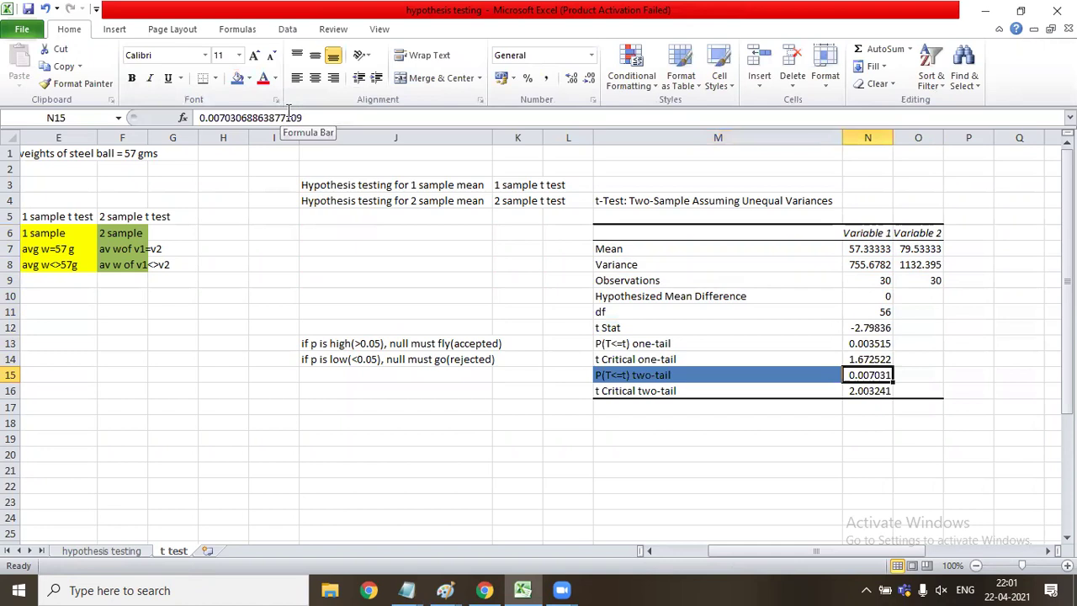
{"action": "left_click", "coordinate": [249, 78]}
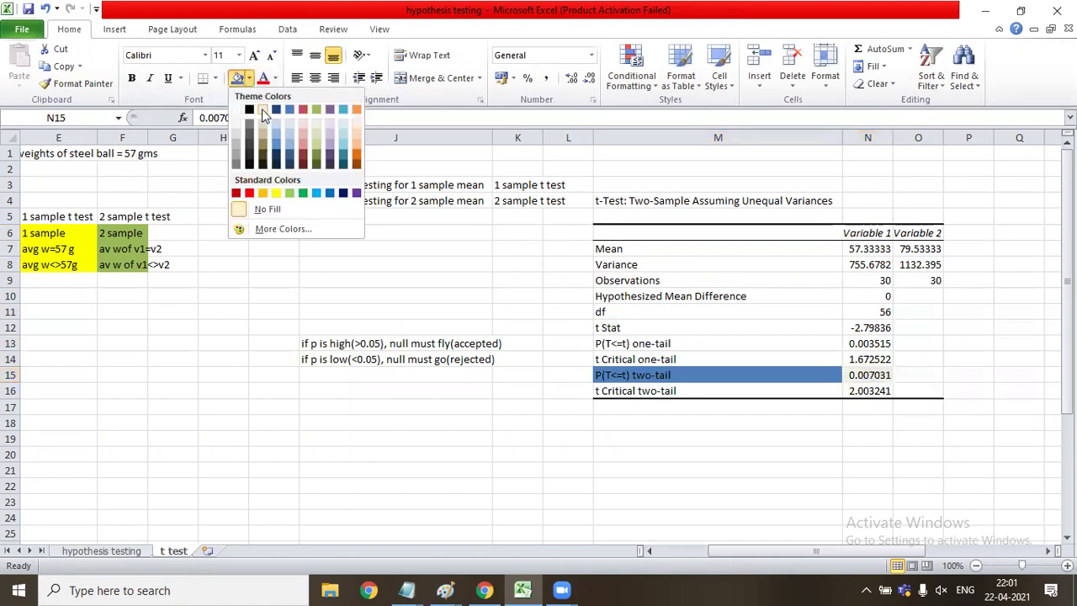
{"action": "left_click", "coordinate": [264, 112]}
{"action": "left_click", "coordinate": [694, 470]}
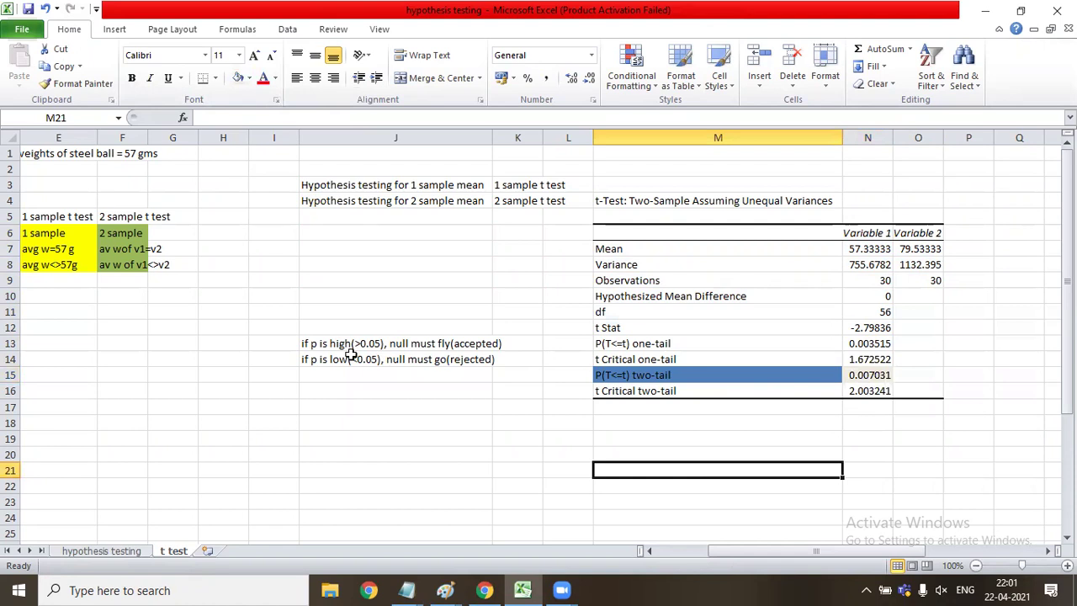
Step: Enter the note "p" in cell O15 beside the two-tail p-value
{"action": "left_click", "coordinate": [876, 376]}
{"action": "left_click", "coordinate": [915, 375]}
{"action": "type", "text": "p"}
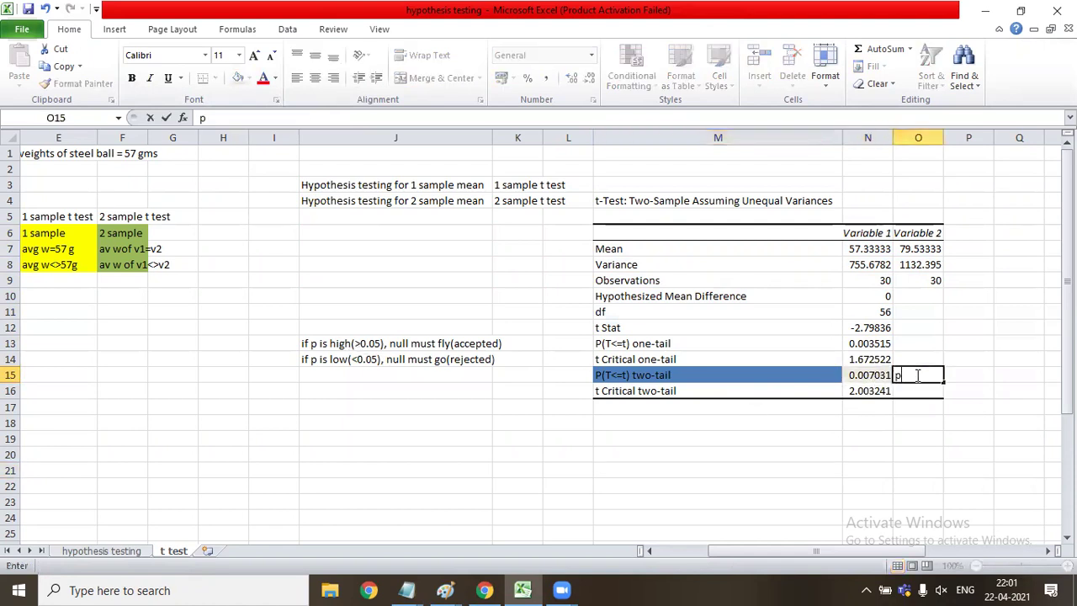
{"action": "left_click", "coordinate": [496, 424]}
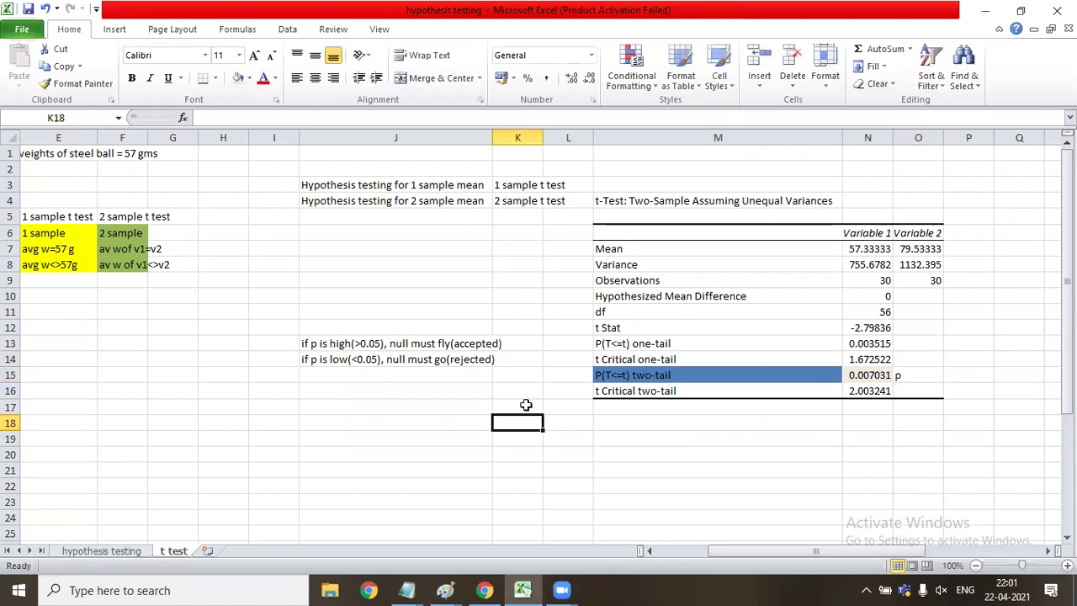
Step: Examine the low-p decision rule in cell J14 and the two-sample alternate hypothesis in cell F8
{"action": "left_click", "coordinate": [309, 360]}
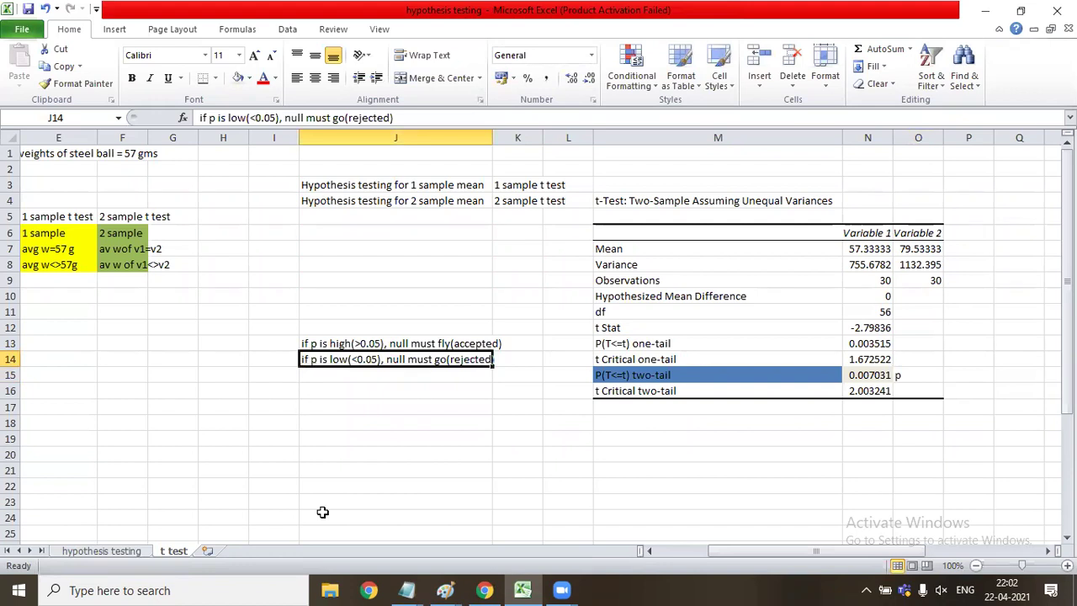
{"action": "key", "text": "Down"}
{"action": "key", "text": "Down"}
{"action": "key", "text": "Down"}
{"action": "key", "text": "Left"}
{"action": "key", "text": "Left"}
{"action": "key", "text": "Left"}
{"action": "key", "text": "Left"}
{"action": "key", "text": "Left"}
{"action": "key", "text": "Left"}
{"action": "key", "text": "Left"}
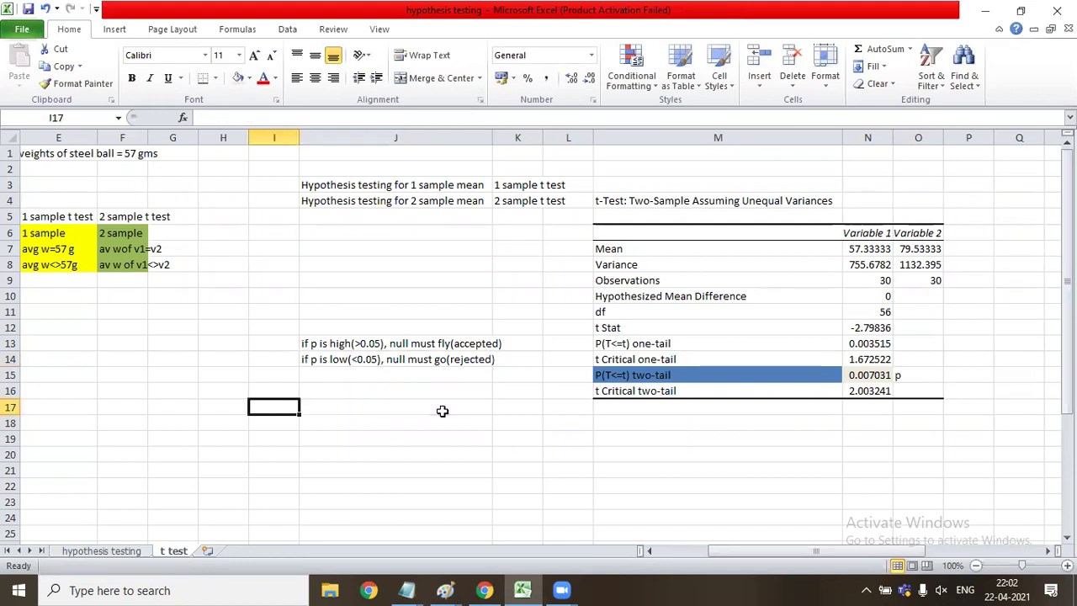
{"action": "key", "text": "Up"}
{"action": "key", "text": "Up"}
{"action": "key", "text": "Up"}
{"action": "key", "text": "Up"}
{"action": "key", "text": "Up"}
{"action": "key", "text": "Up"}
{"action": "key", "text": "Up"}
{"action": "key", "text": "Up"}
{"action": "key", "text": "Up"}
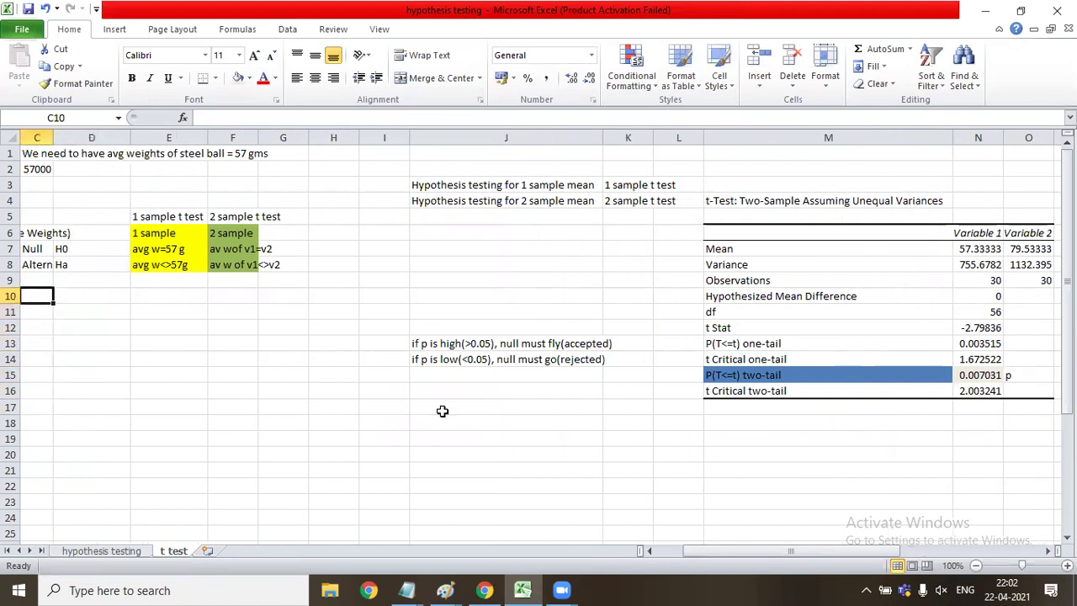
{"action": "key", "text": "Right"}
{"action": "key", "text": "Right"}
{"action": "key", "text": "Right"}
{"action": "key", "text": "Right"}
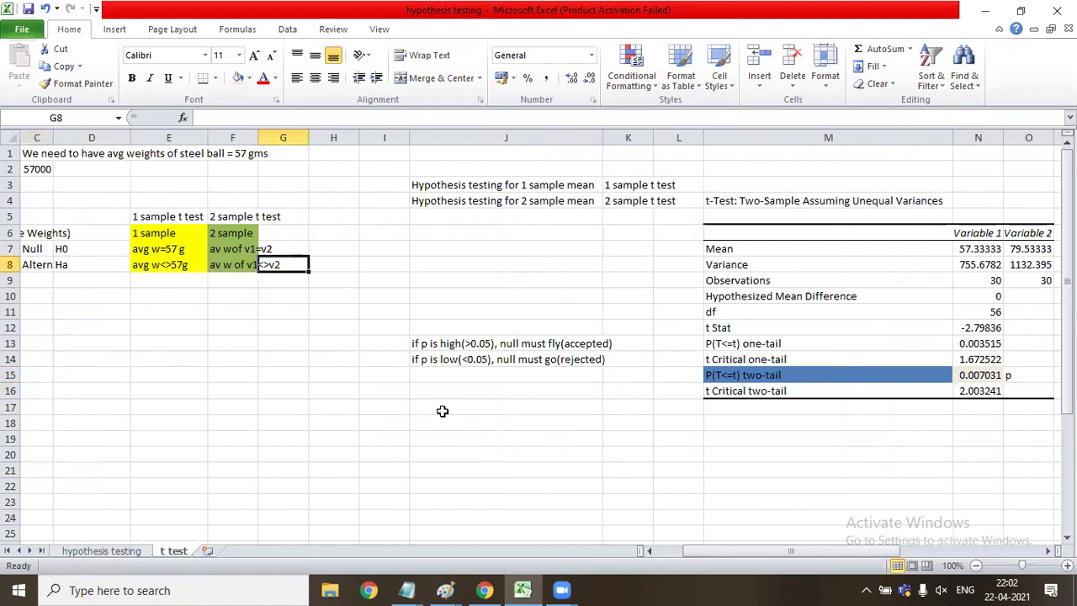
{"action": "key", "text": "Left"}
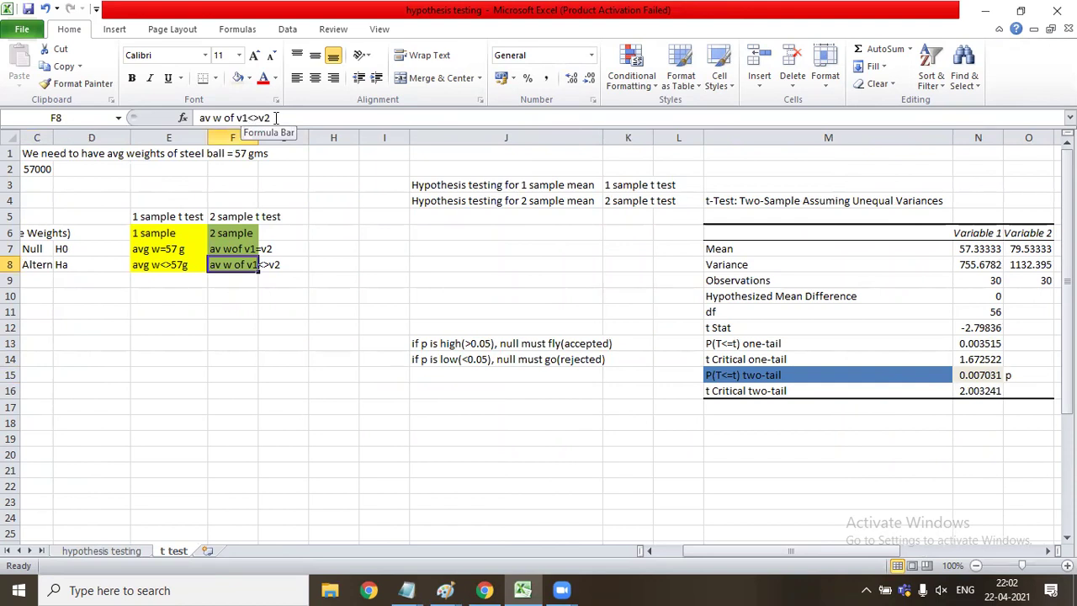
Step: Open the Data Analysis tool list and show the t-test and z-test options at its end
{"action": "left_click", "coordinate": [332, 263]}
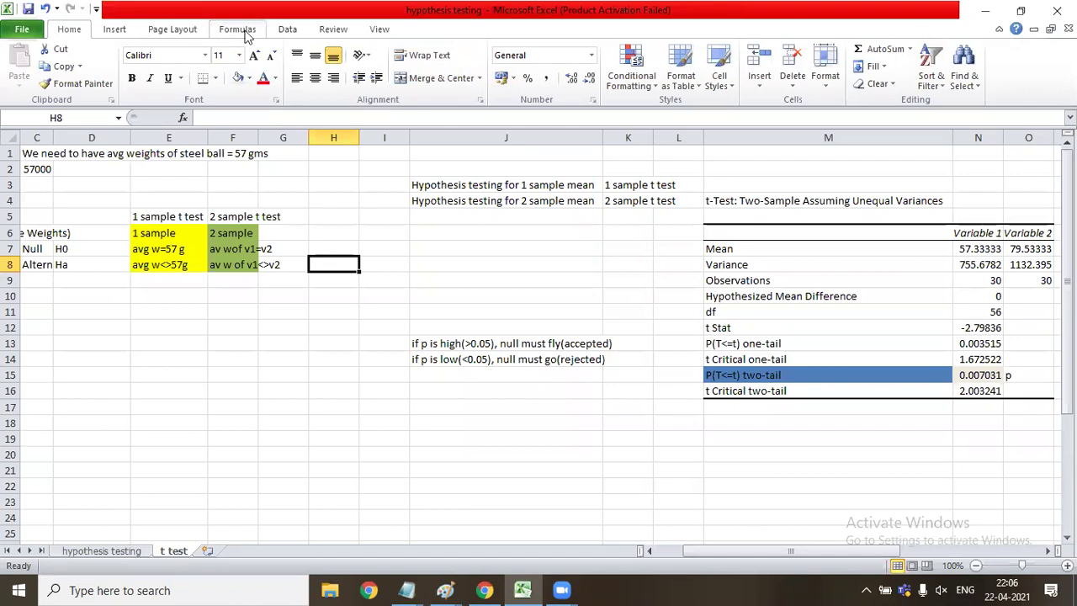
{"action": "left_click", "coordinate": [287, 28]}
{"action": "left_click", "coordinate": [950, 52]}
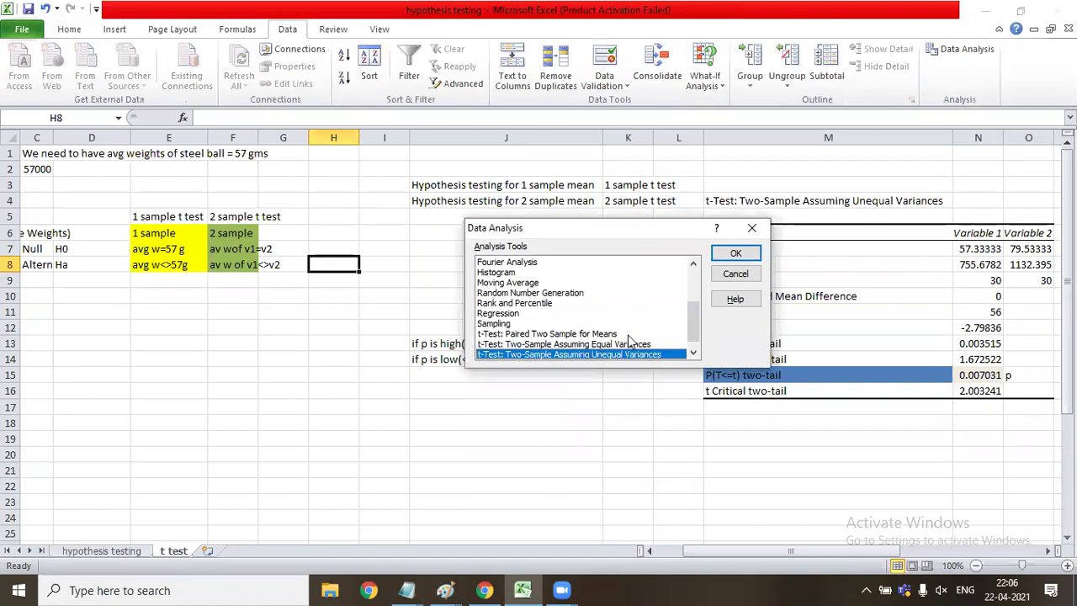
{"action": "left_click", "coordinate": [691, 354]}
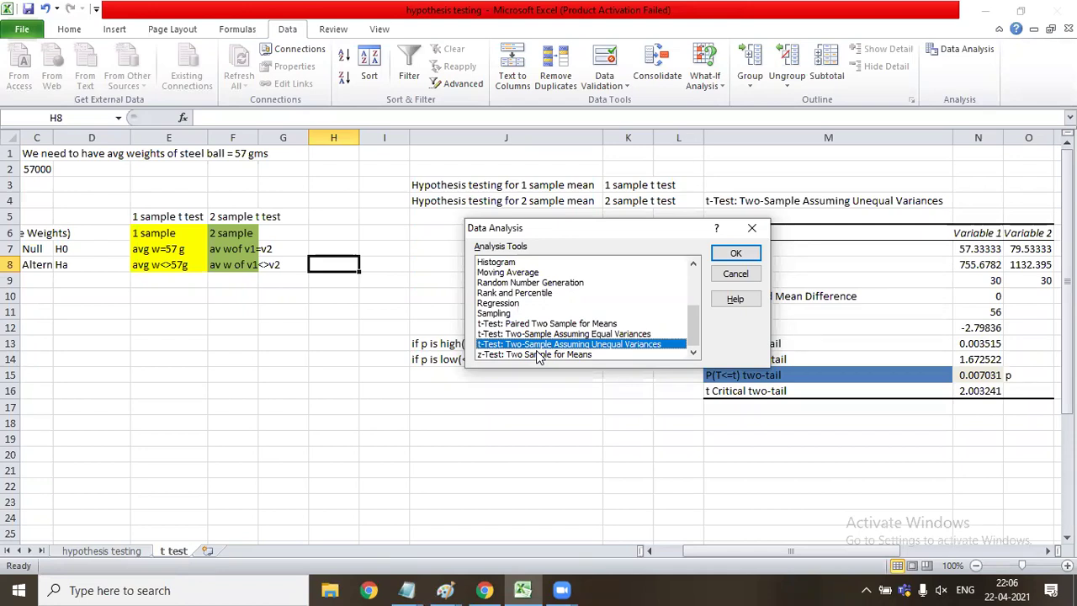
Step: Close the tool list and widen column F to fit the two-sample hypothesis text
{"action": "left_click", "coordinate": [751, 227]}
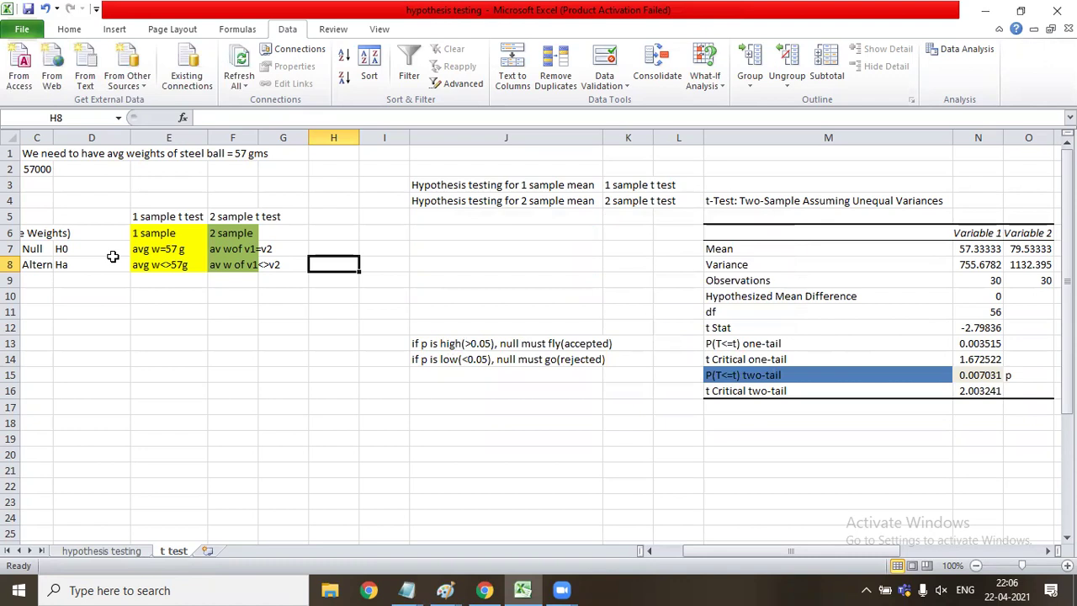
{"action": "left_click_drag", "start_coordinate": [84, 251], "coordinate": [241, 250]}
{"action": "left_click", "coordinate": [242, 249]}
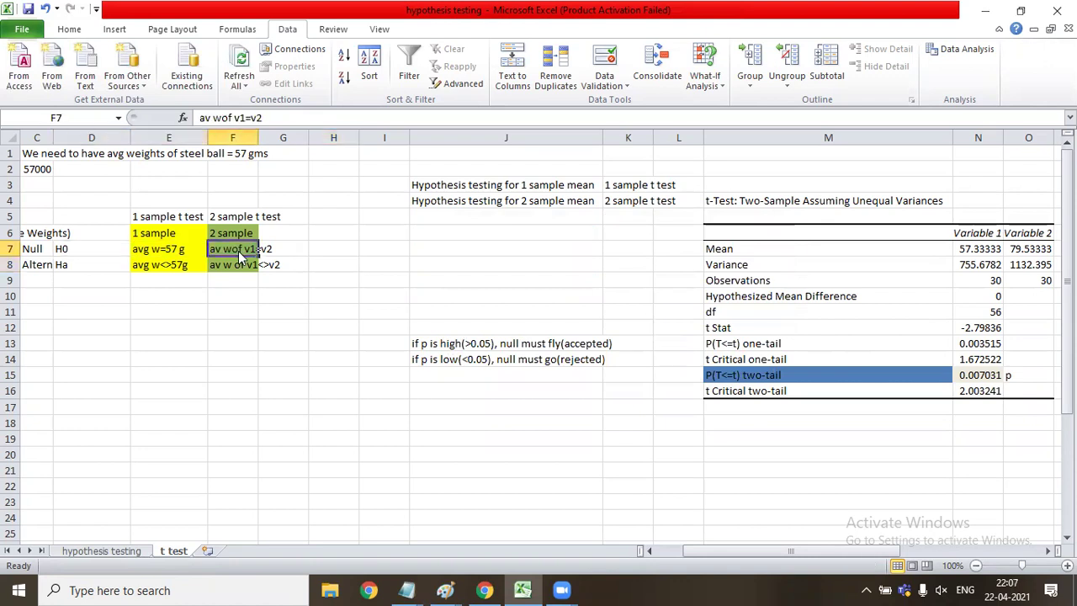
{"action": "double_click", "coordinate": [258, 132]}
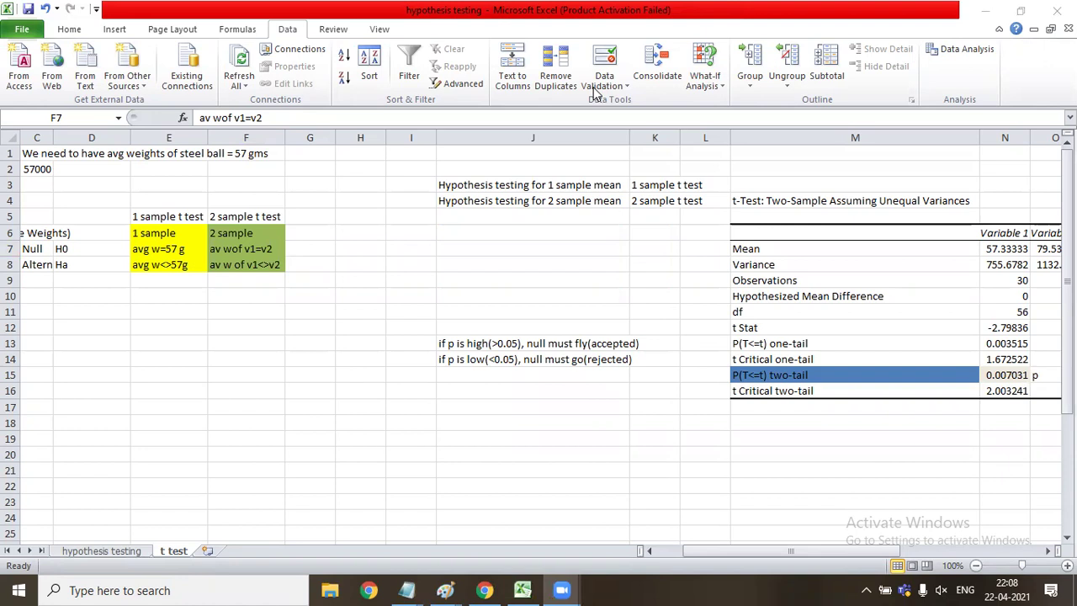
Step: Enter the two-sample conclusions "reject" in cell G7 beside the null hypothesis and "accept" in cell G8 beside the alternate
{"action": "left_click", "coordinate": [303, 252]}
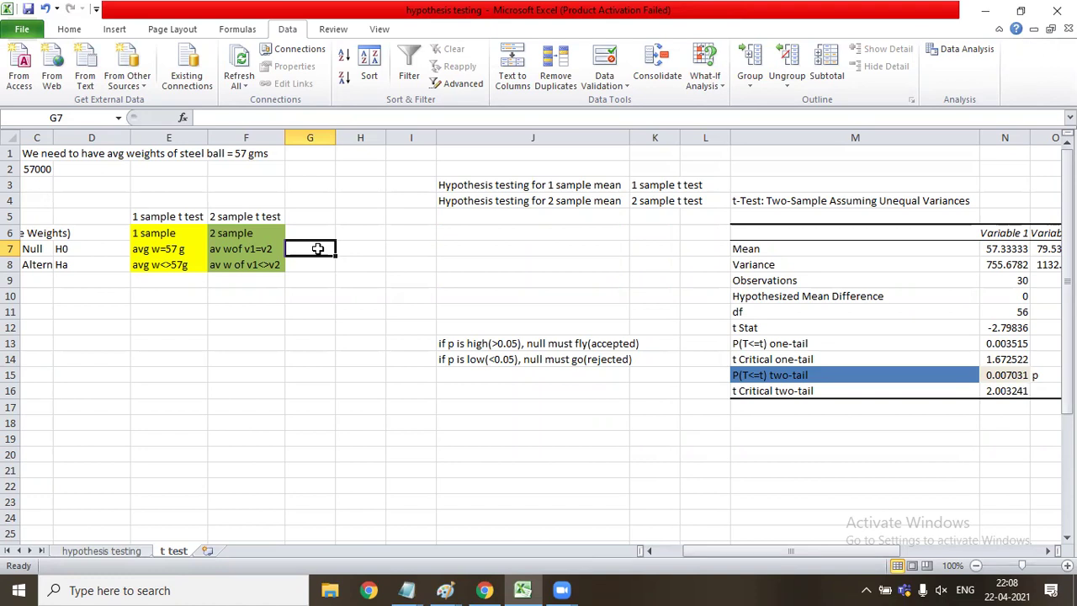
{"action": "type", "text": "reject"}
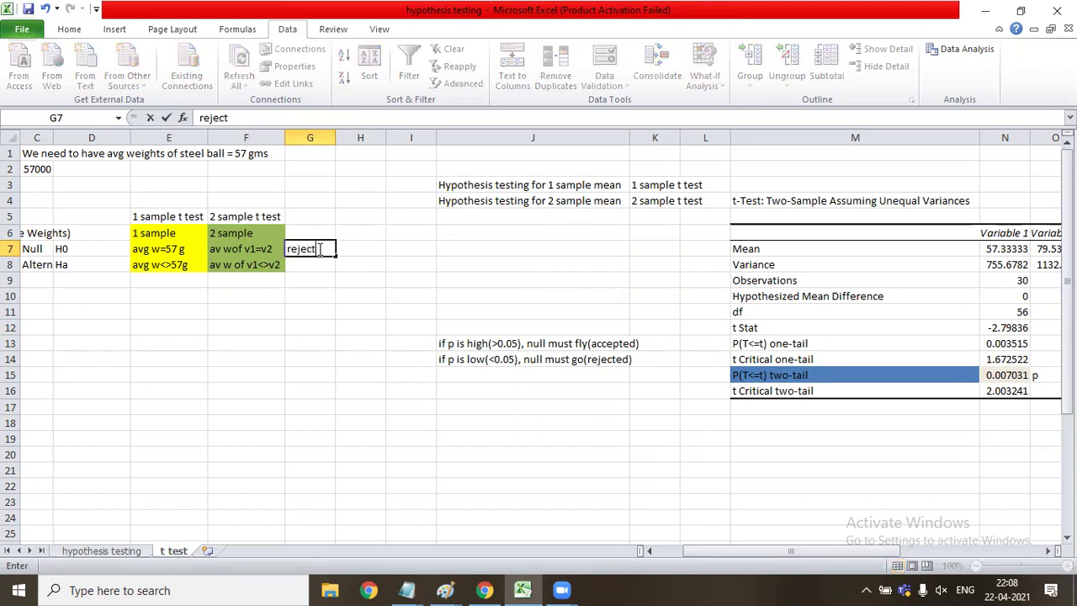
{"action": "key", "text": "Tab"}
{"action": "key", "text": "Return"}
{"action": "type", "text": "accept"}
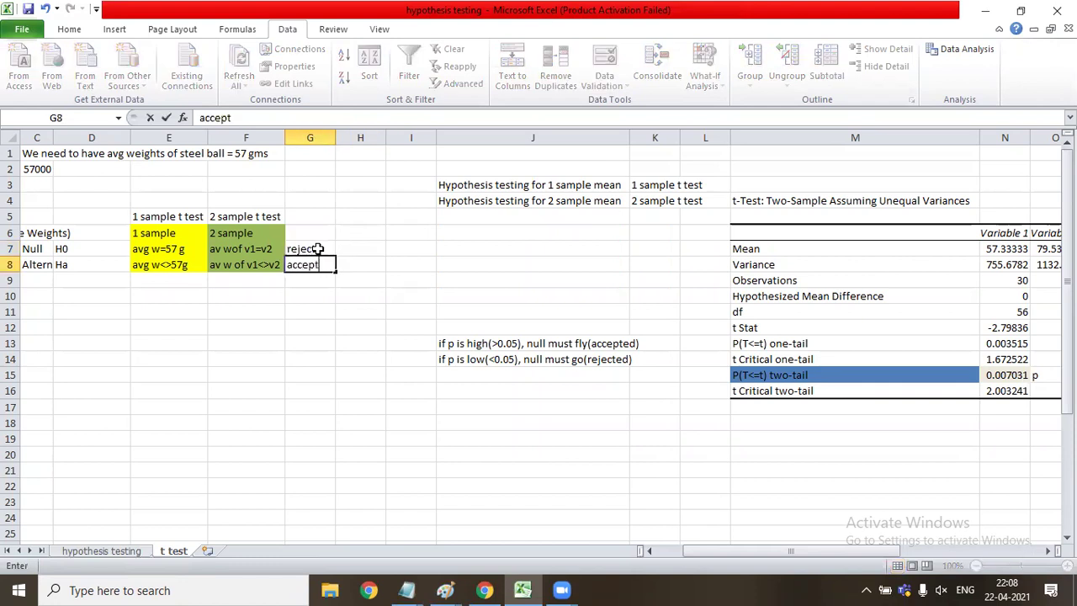
{"action": "key", "text": "Tab"}
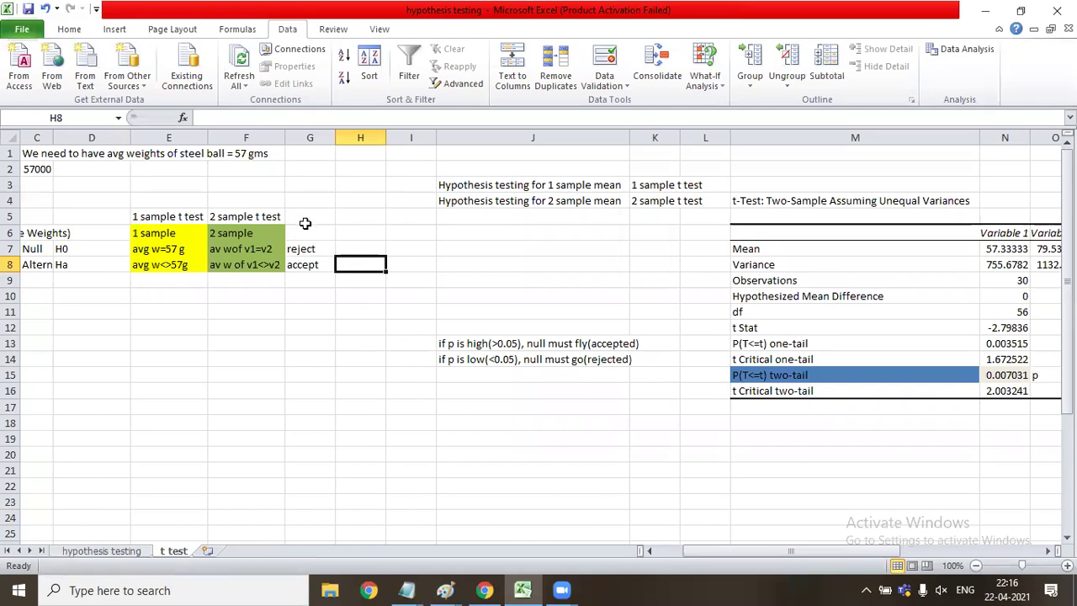
Step: Enter the heading "3 Samples" in cell G6 beside the 2 sample heading
{"action": "left_click", "coordinate": [308, 220]}
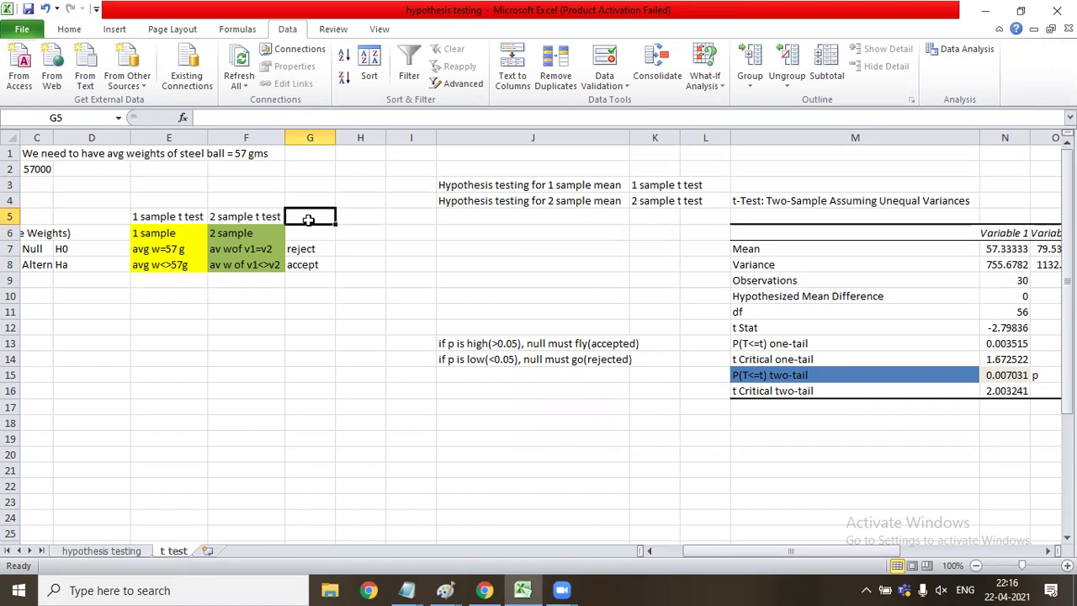
{"action": "key", "text": "Down"}
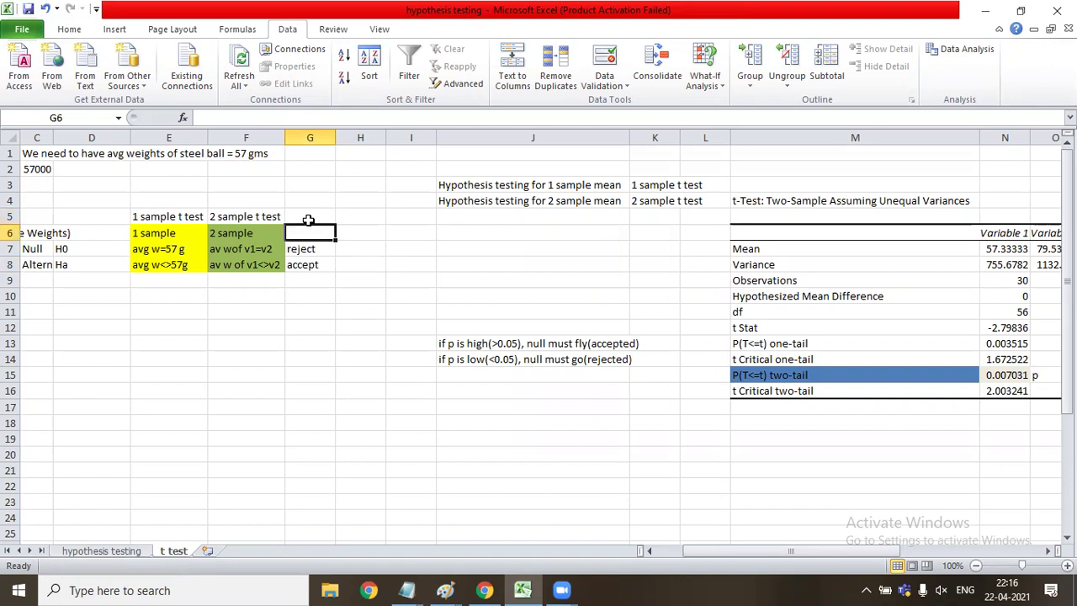
{"action": "type", "text": "3 Samples"}
{"action": "key", "text": "Tab"}
{"action": "key", "text": "Left"}
{"action": "key", "text": "Down"}
{"action": "key", "text": "shift+Down"}
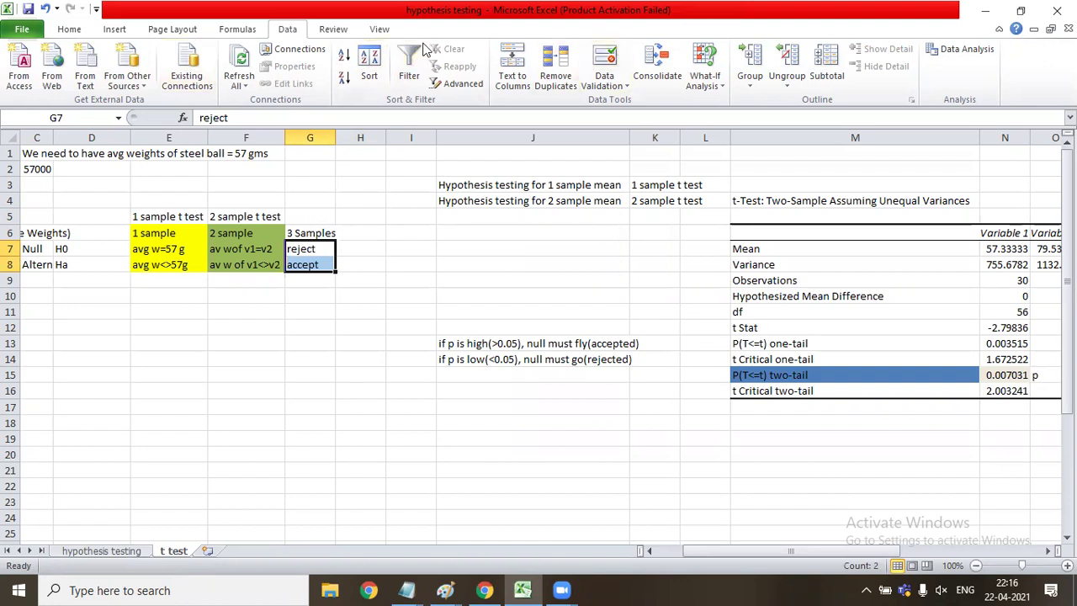
Step: Examine the Data Analysis tool list from the z-test at its end up to the Anova options at its start
{"action": "left_click", "coordinate": [959, 49]}
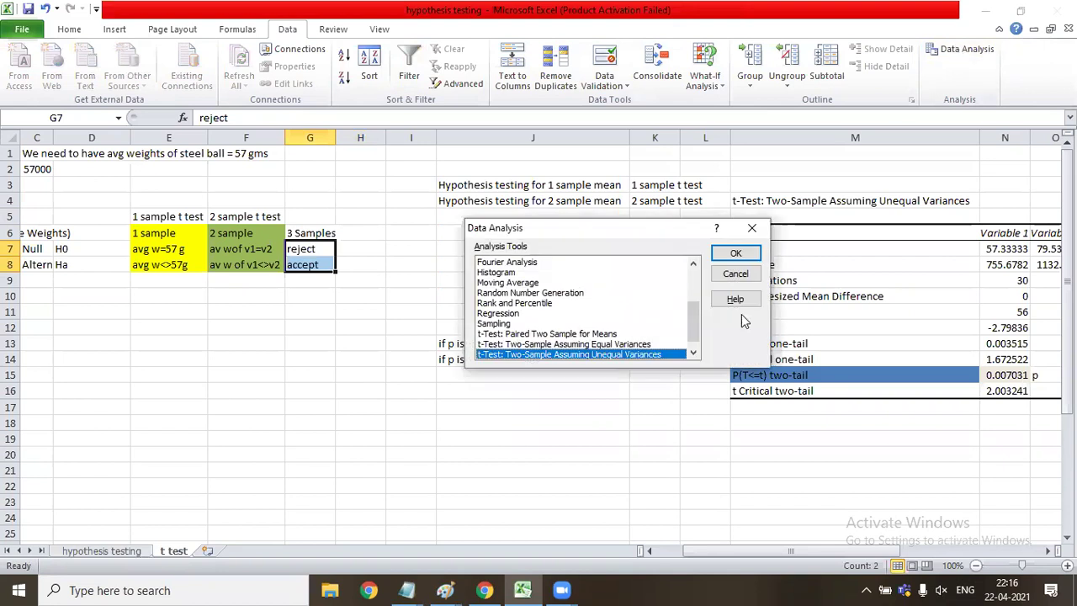
{"action": "left_click", "coordinate": [694, 354]}
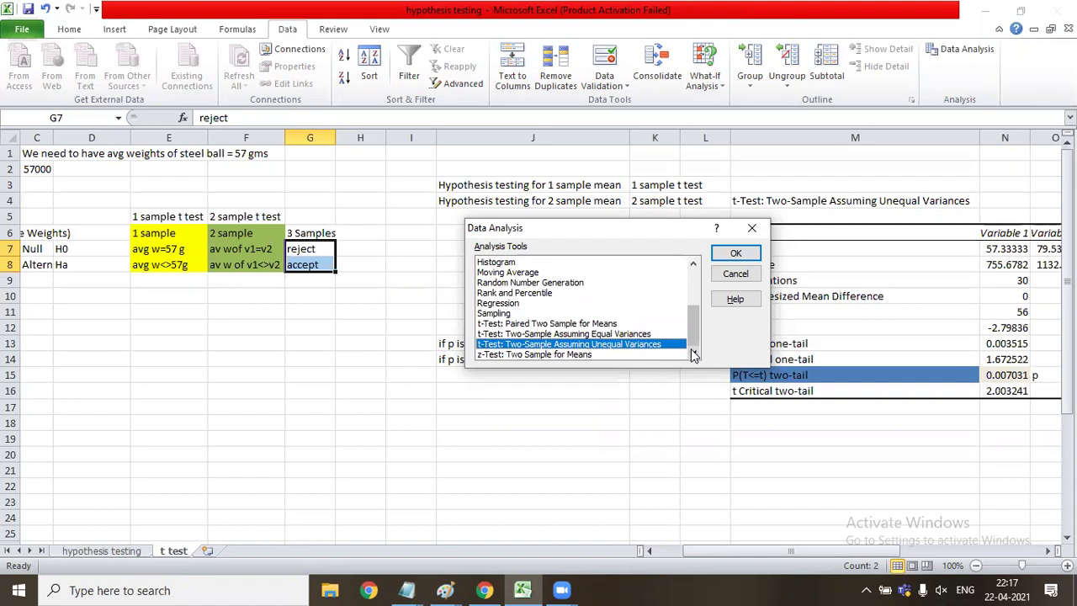
{"action": "left_click", "coordinate": [694, 266]}
{"action": "left_click", "coordinate": [694, 266]}
{"action": "left_click", "coordinate": [694, 266]}
{"action": "left_click", "coordinate": [694, 265]}
{"action": "left_click", "coordinate": [694, 266]}
{"action": "left_click", "coordinate": [694, 266]}
{"action": "left_click", "coordinate": [694, 265]}
{"action": "left_click", "coordinate": [694, 266]}
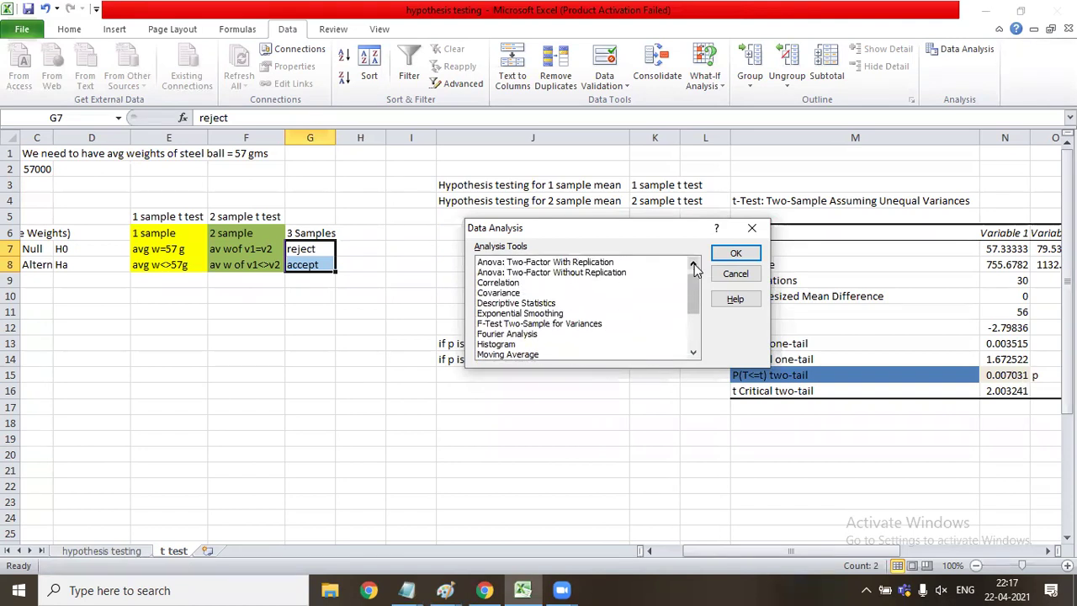
{"action": "left_click", "coordinate": [694, 266]}
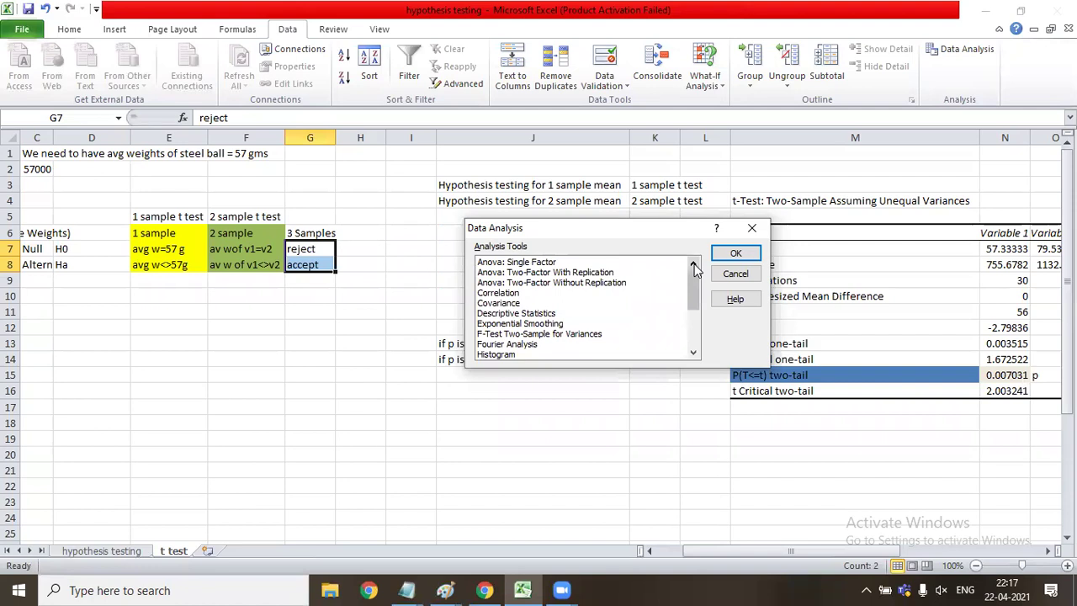
{"action": "left_click", "coordinate": [750, 227]}
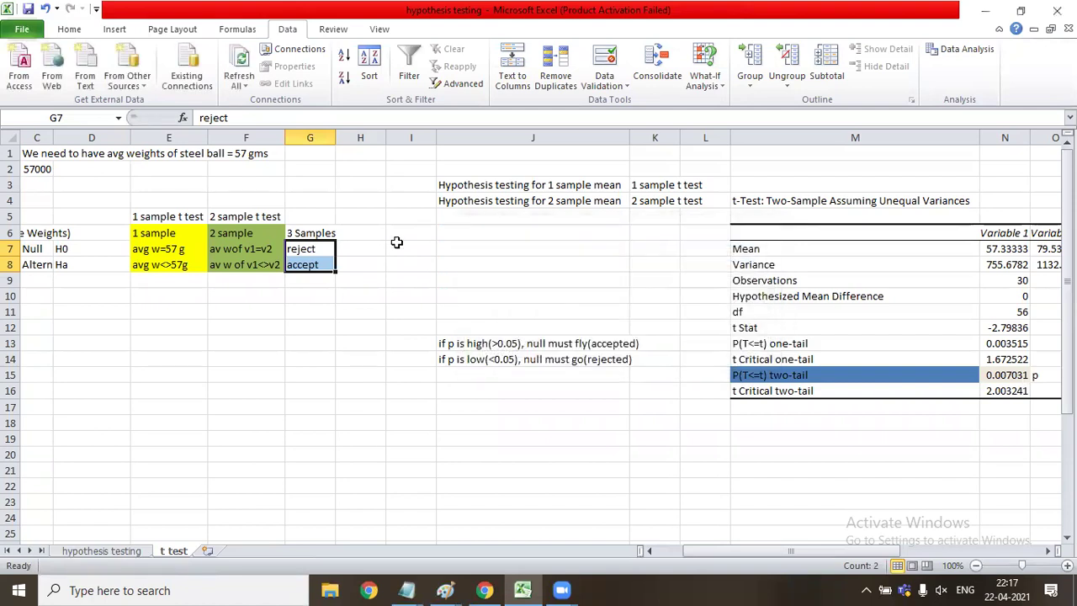
Step: Clear the "reject" and "accept" notes from cells G7:G8
{"action": "left_click", "coordinate": [304, 218]}
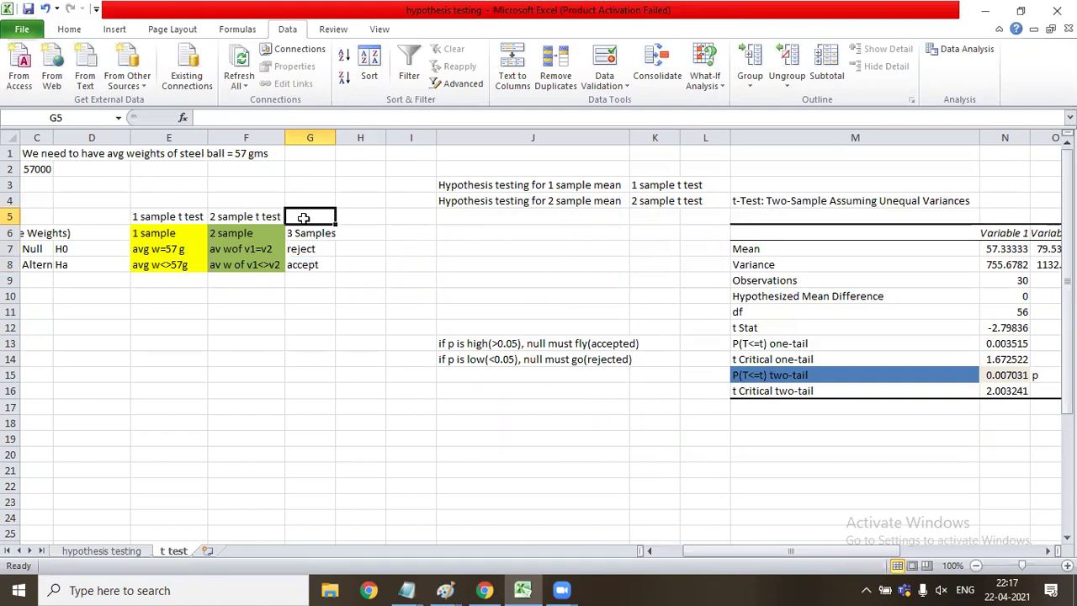
{"action": "key", "text": "Down"}
{"action": "key", "text": "Down"}
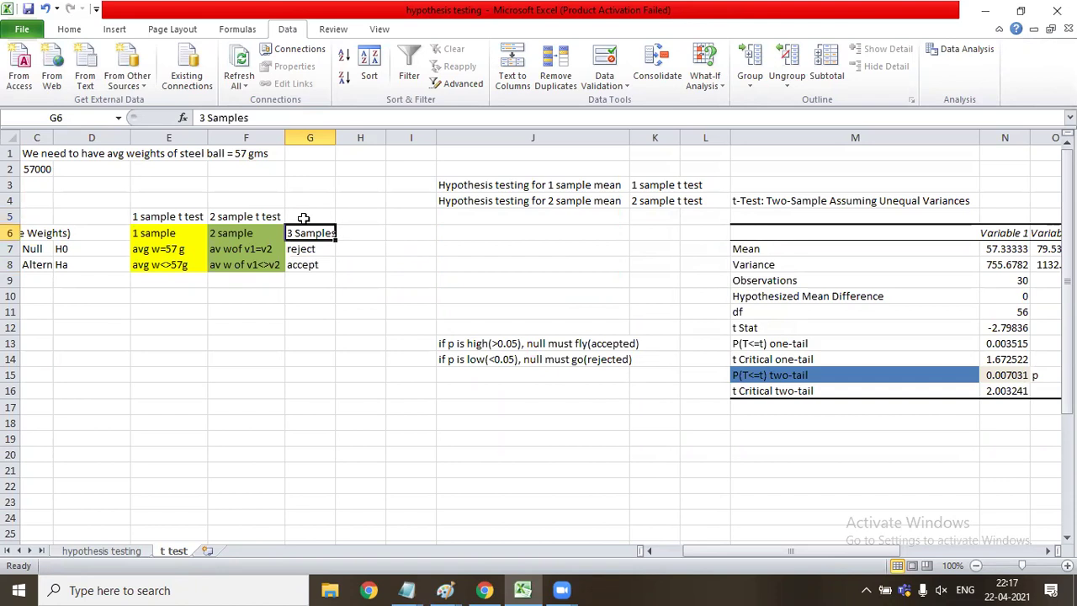
{"action": "key", "text": "shift+Down"}
{"action": "key", "text": "Delete"}
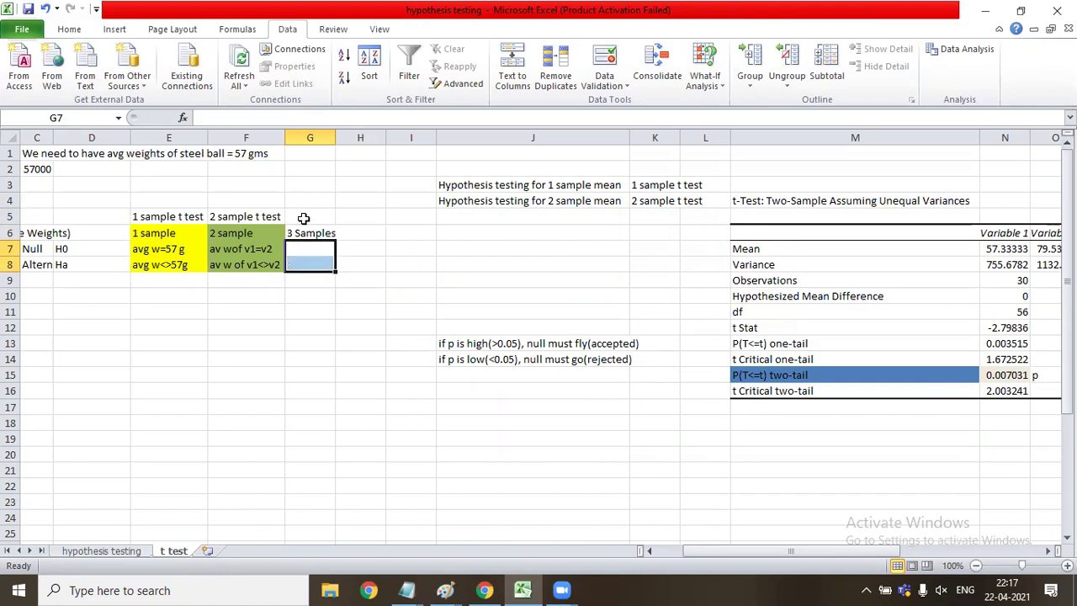
Step: Enter the test name "Anova" in cell G5 and the three-sample null hypothesis "v1=v2=v3" in cell G7
{"action": "key", "text": "Up"}
{"action": "key", "text": "Up"}
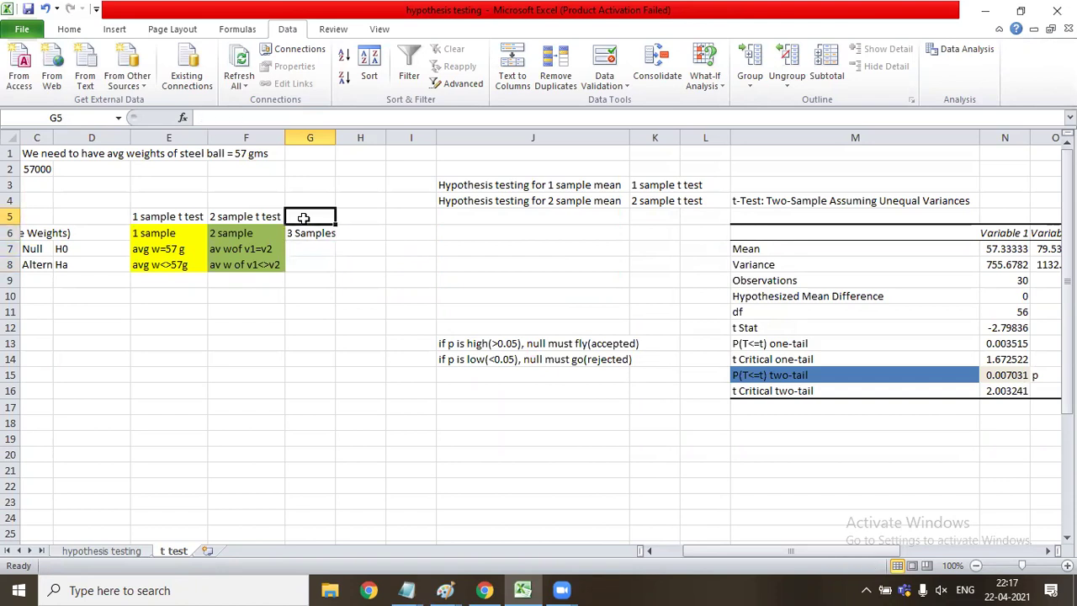
{"action": "type", "text": "Anova"}
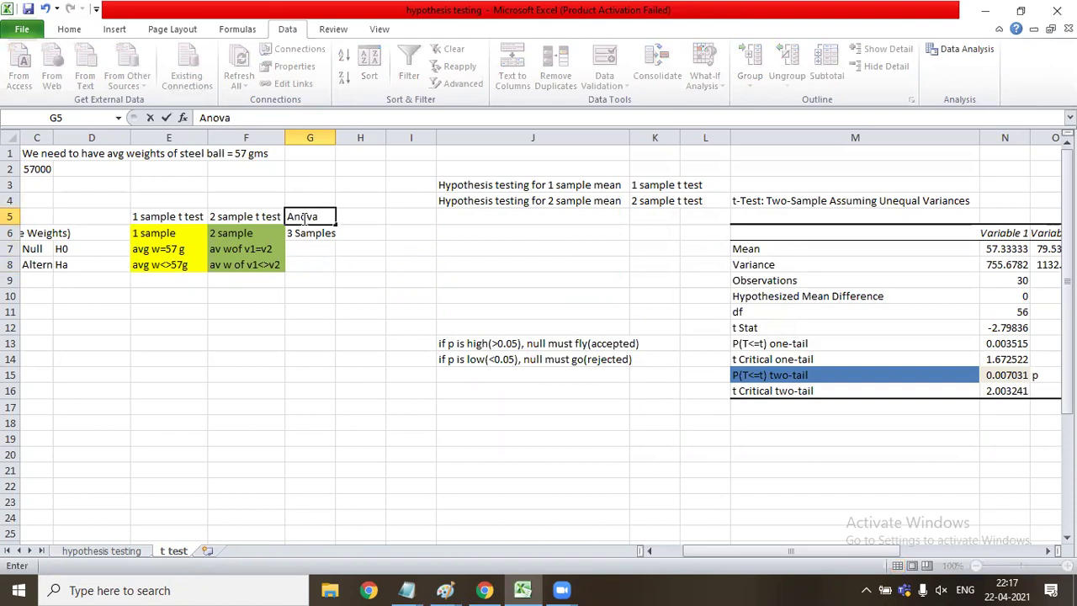
{"action": "key", "text": "Return"}
{"action": "key", "text": "Return"}
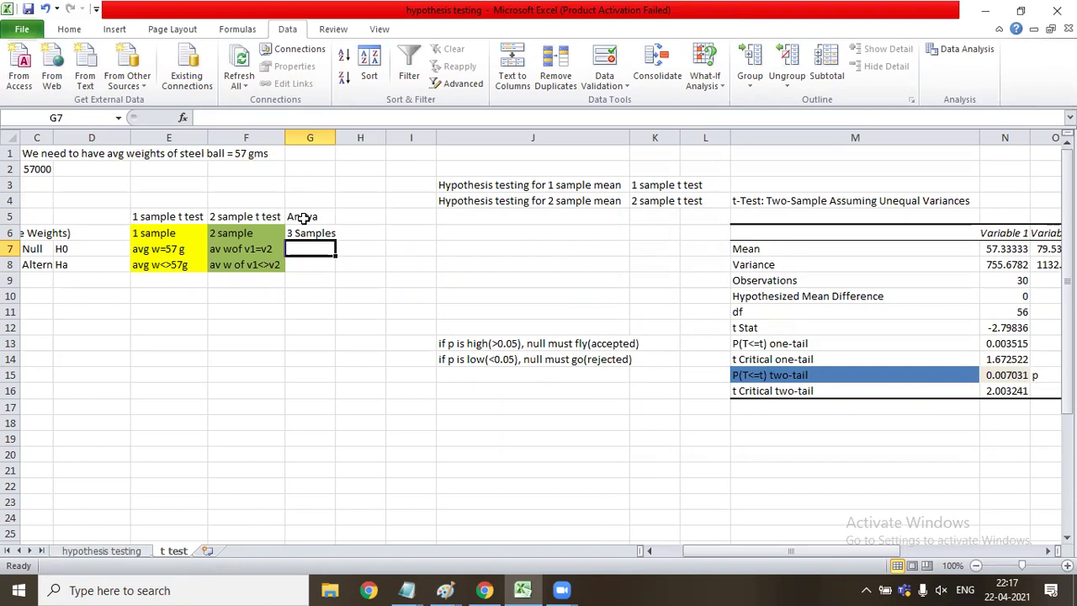
{"action": "type", "text": "v1=v2=v3"}
{"action": "key", "text": "Return"}
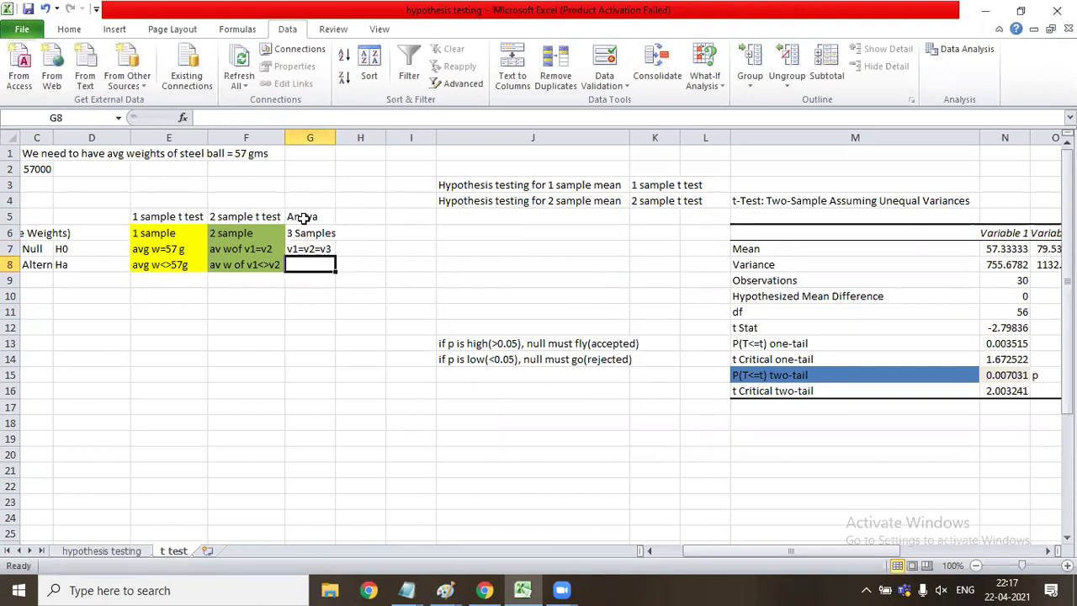
Step: Enter the Anova alternate hypothesis "Either any one of the vendor is not equal" in cell G8
{"action": "type", "text": "v"}
{"action": "key", "text": "BackSpace"}
{"action": "key", "text": "BackSpace"}
{"action": "type", "text": "Either an"}
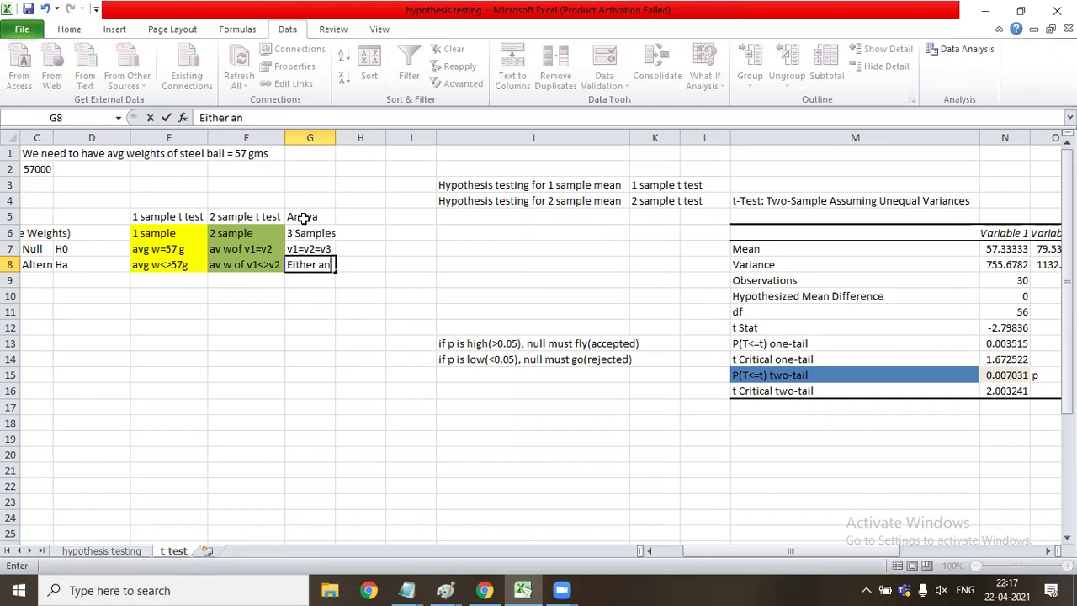
{"action": "type", "text": "y one of the ven"}
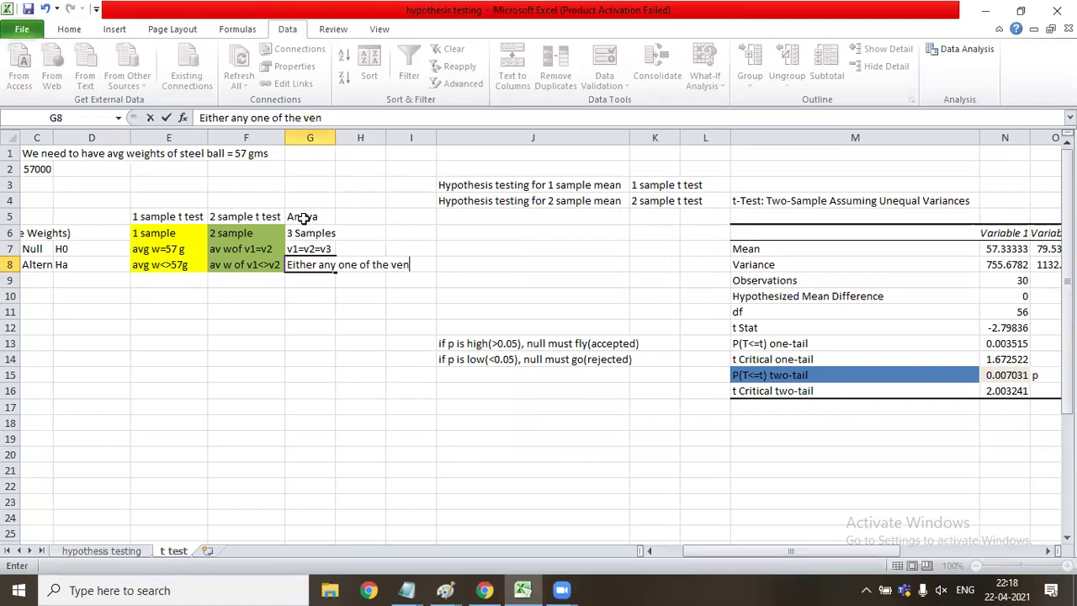
{"action": "type", "text": "dor is no"}
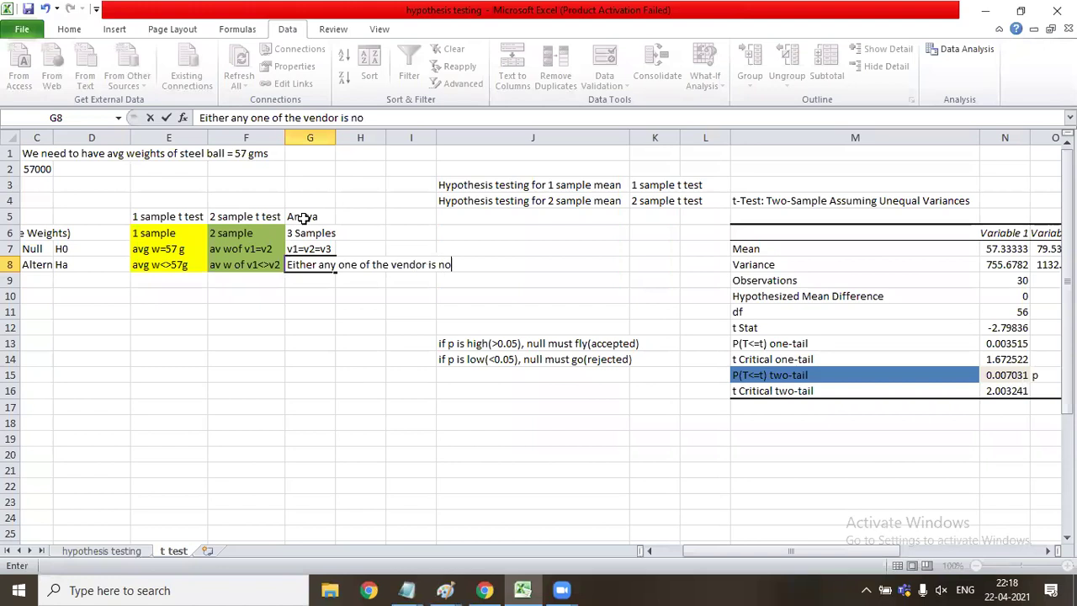
{"action": "type", "text": "t equal"}
{"action": "key", "text": "Up"}
{"action": "key", "text": "Up"}
{"action": "key", "text": "Up"}
{"action": "key", "text": "Up"}
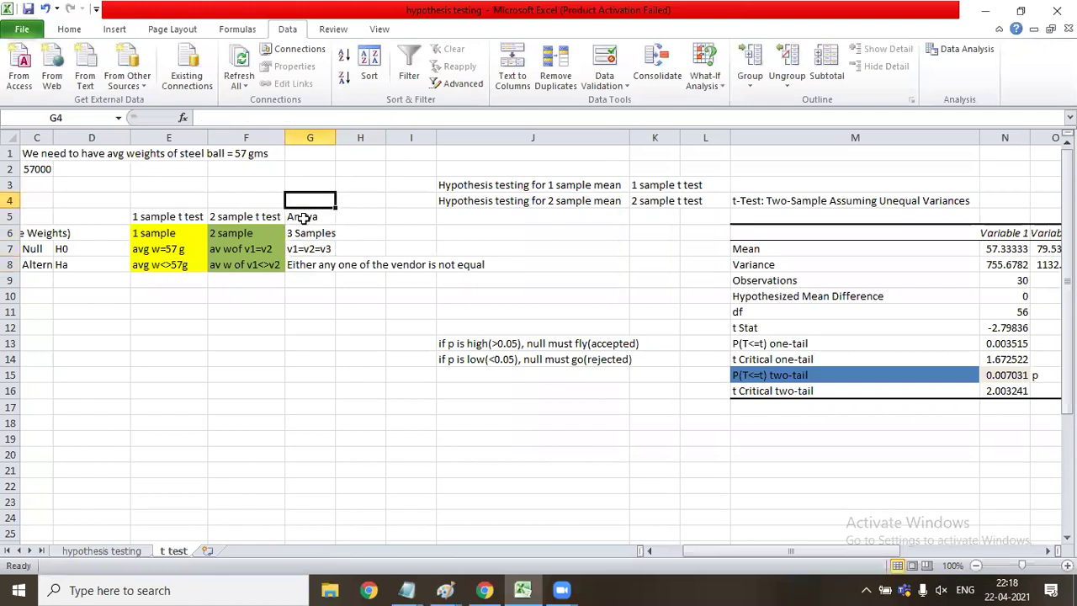
{"action": "key", "text": "Down"}
{"action": "key", "text": "Down"}
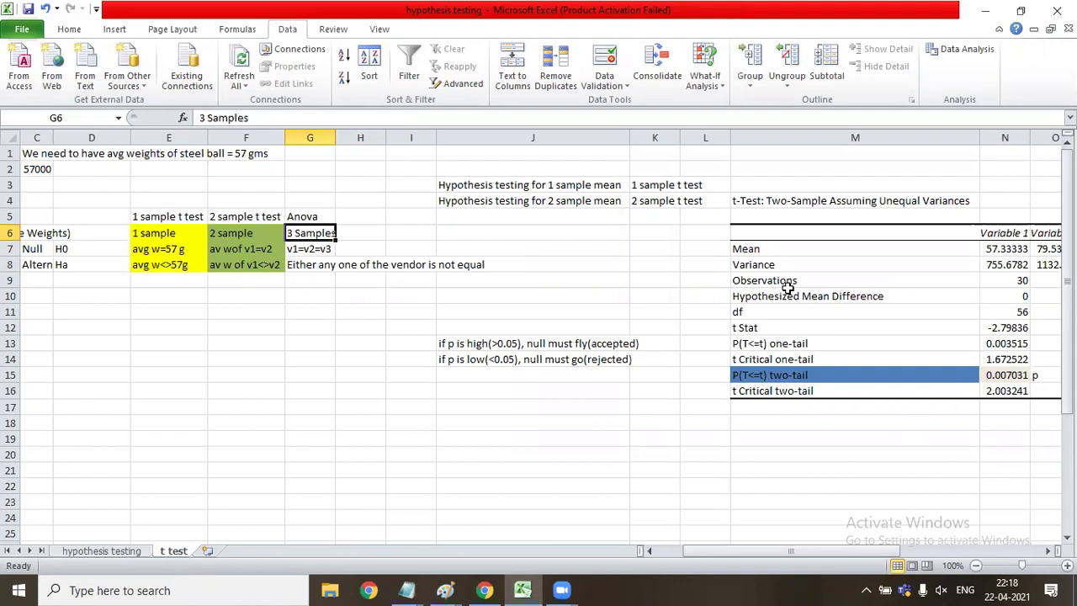
Step: Label a new null hypothesis row with "Null" in cell C11 and "h0" in cell D11
{"action": "left_click", "coordinate": [815, 343]}
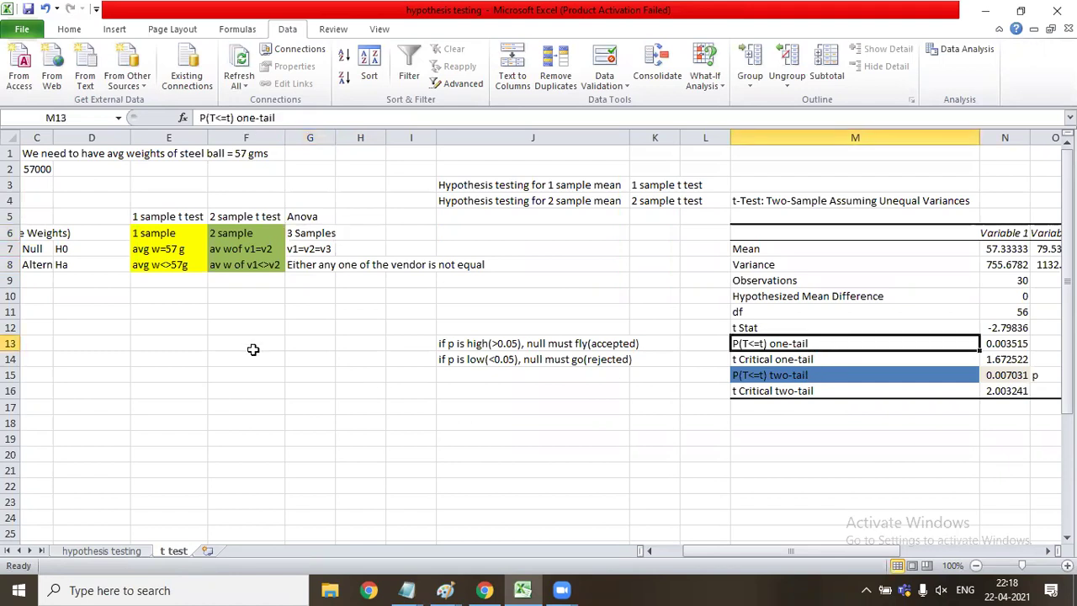
{"action": "left_click", "coordinate": [76, 252]}
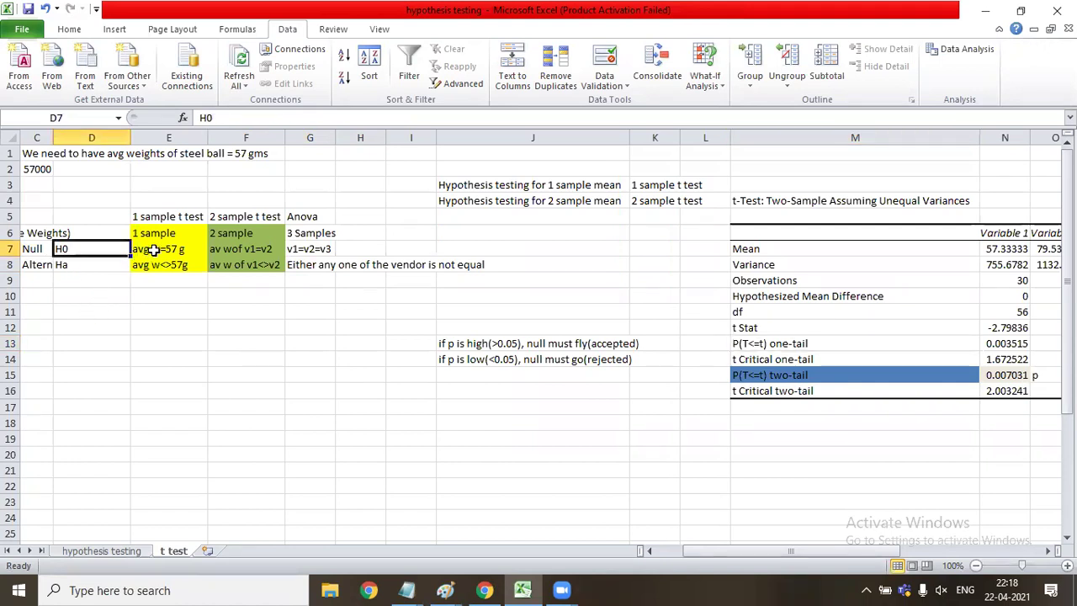
{"action": "left_click", "coordinate": [97, 316]}
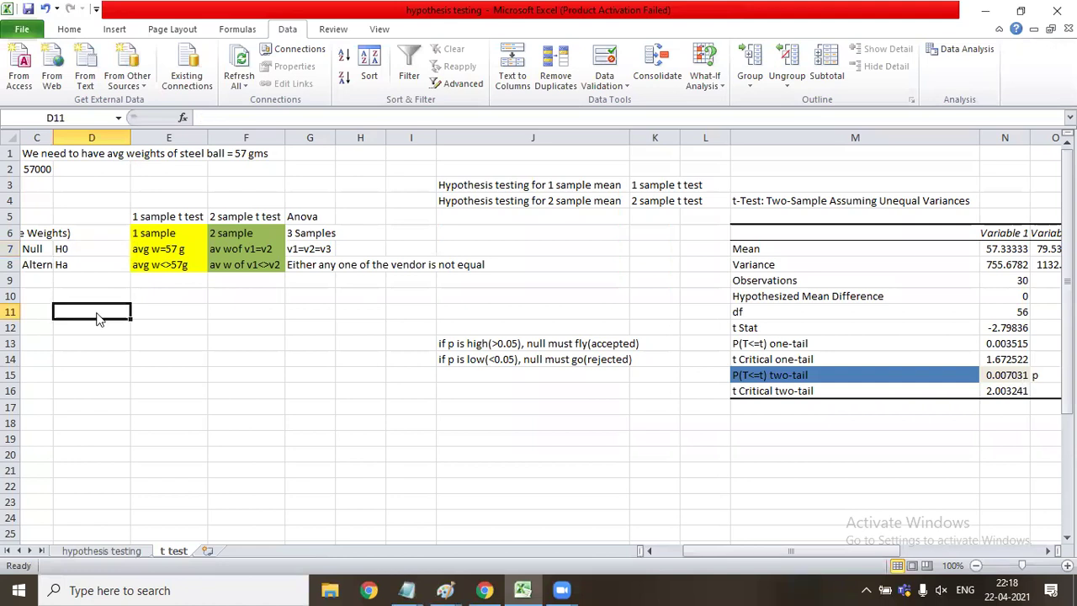
{"action": "type", "text": "h0"}
{"action": "key", "text": "Tab"}
{"action": "left_click", "coordinate": [96, 311]}
{"action": "key", "text": "Right"}
{"action": "key", "text": "Left"}
{"action": "key", "text": "Left"}
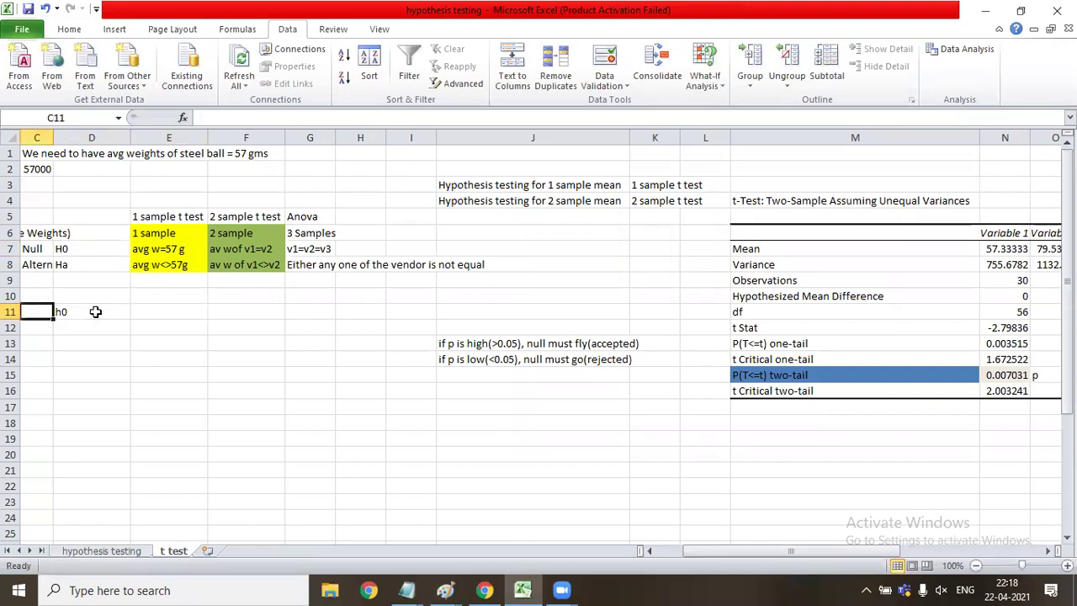
{"action": "type", "text": "Null"}
{"action": "key", "text": "Tab"}
{"action": "key", "text": "Tab"}
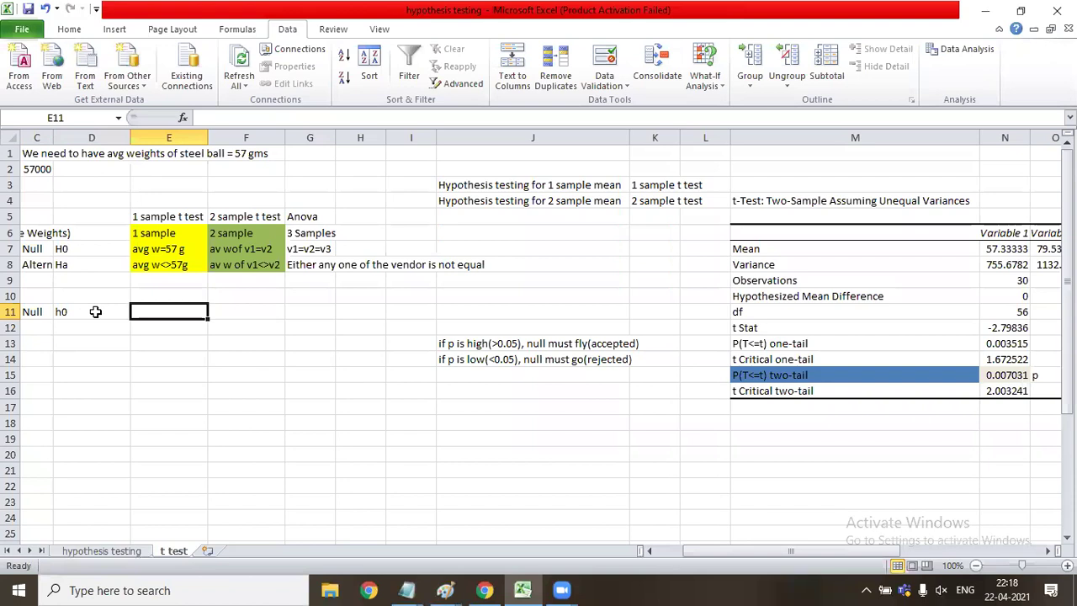
Step: Enter the null hypothesis statement "w=57g" in cell E11
{"action": "type", "text": "w"}
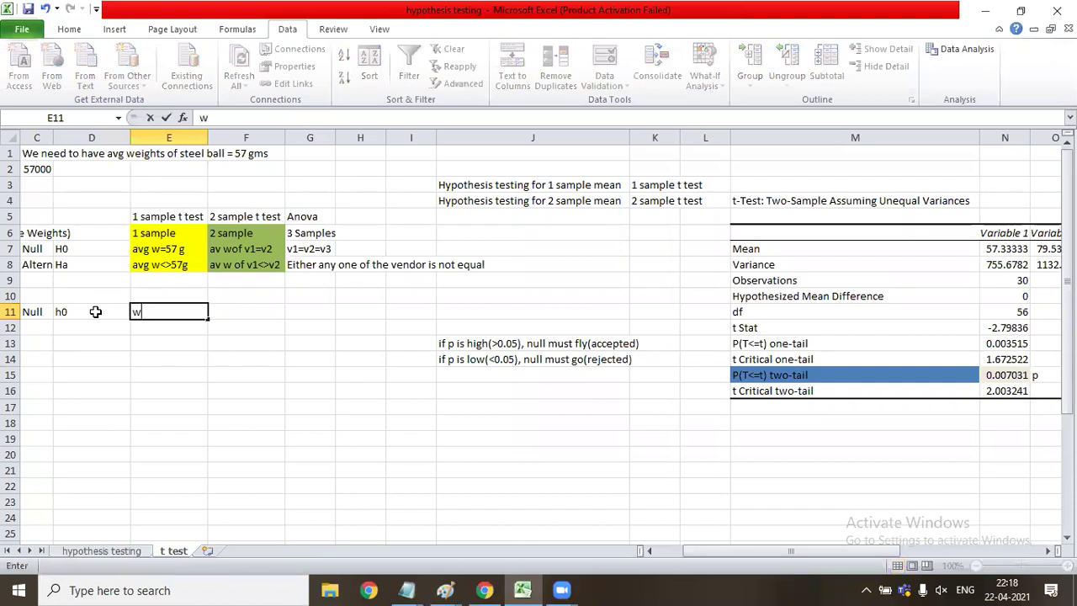
{"action": "type", "text": "=57g"}
{"action": "key", "text": "Tab"}
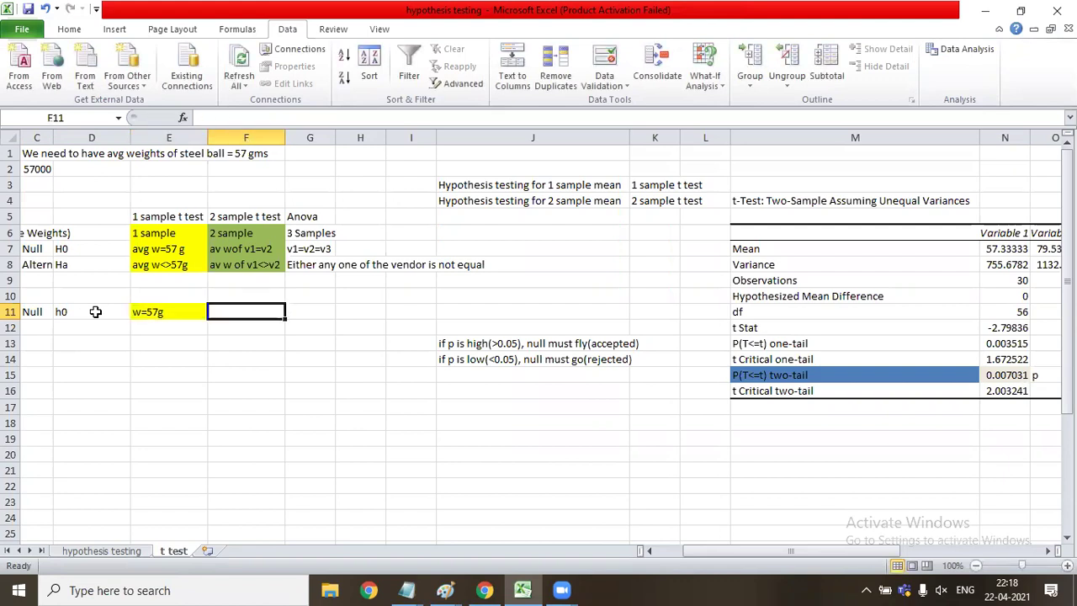
Step: Label the alternate hypothesis row with "ha" in cell D12 and "Alternate" in cell C12
{"action": "left_click", "coordinate": [95, 311]}
{"action": "key", "text": "Return"}
{"action": "type", "text": "ha"}
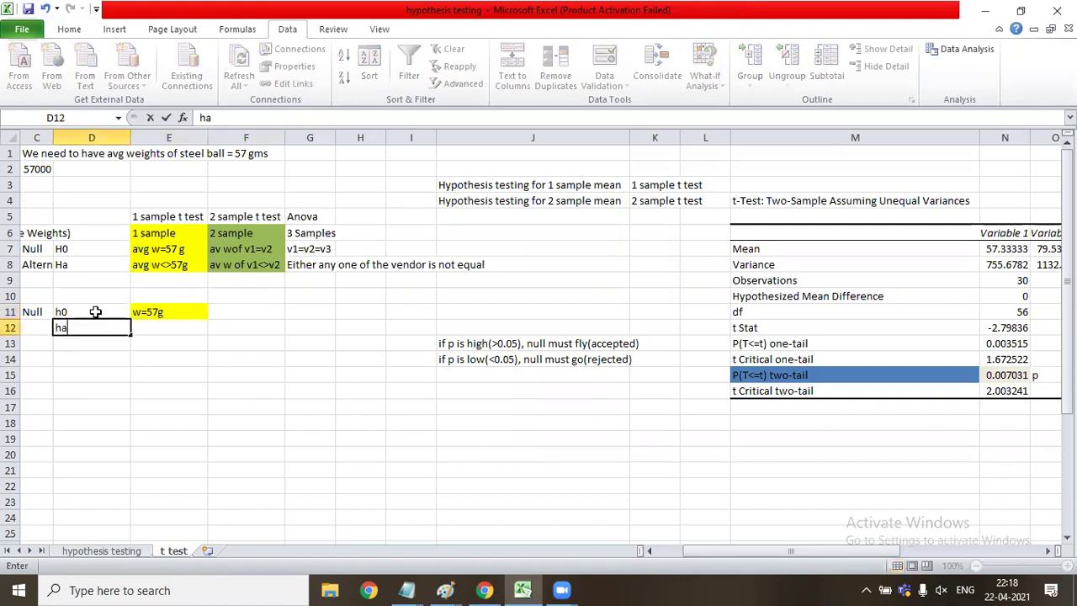
{"action": "key", "text": "Tab"}
{"action": "key", "text": "Left"}
{"action": "key", "text": "Left"}
{"action": "type", "text": "Al"}
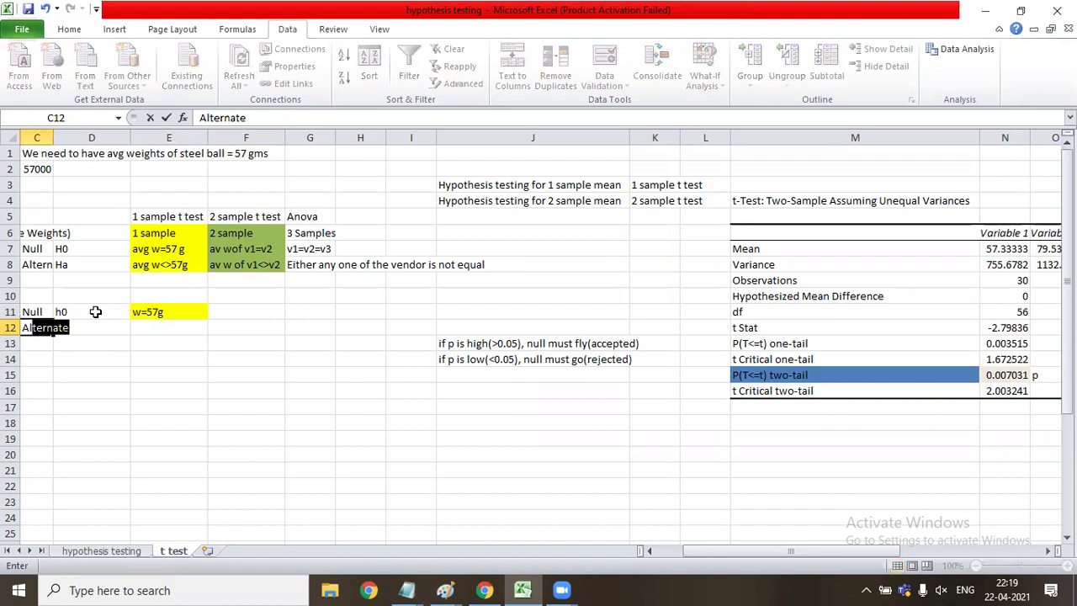
{"action": "key", "text": "Tab"}
Step: Enter the one-sample less-than alternate hypothesis "w<57g" in cell E12
{"action": "key", "text": "Tab"}
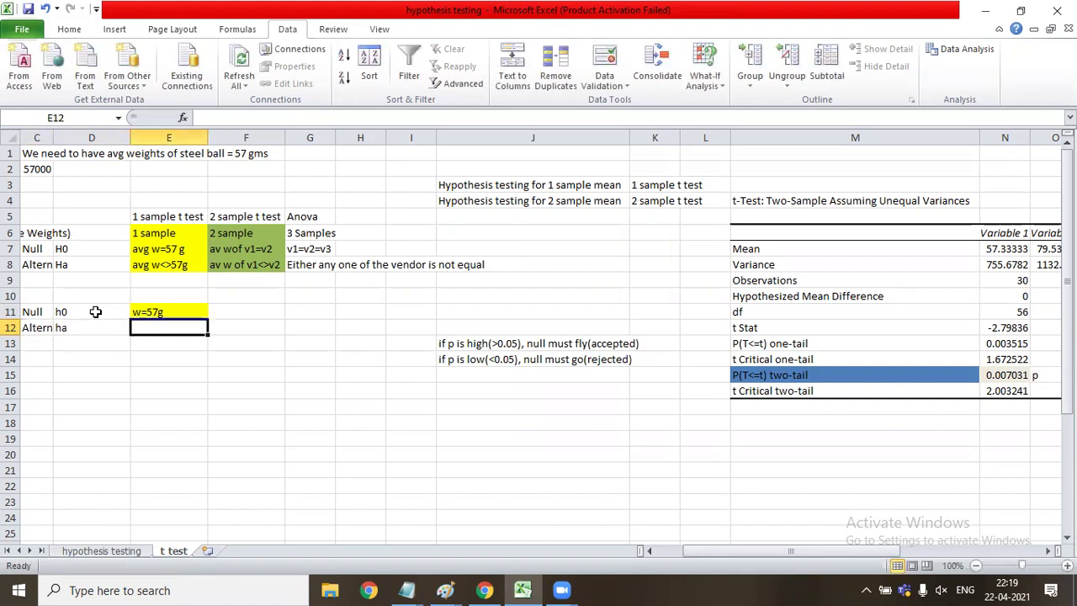
{"action": "type", "text": "w"}
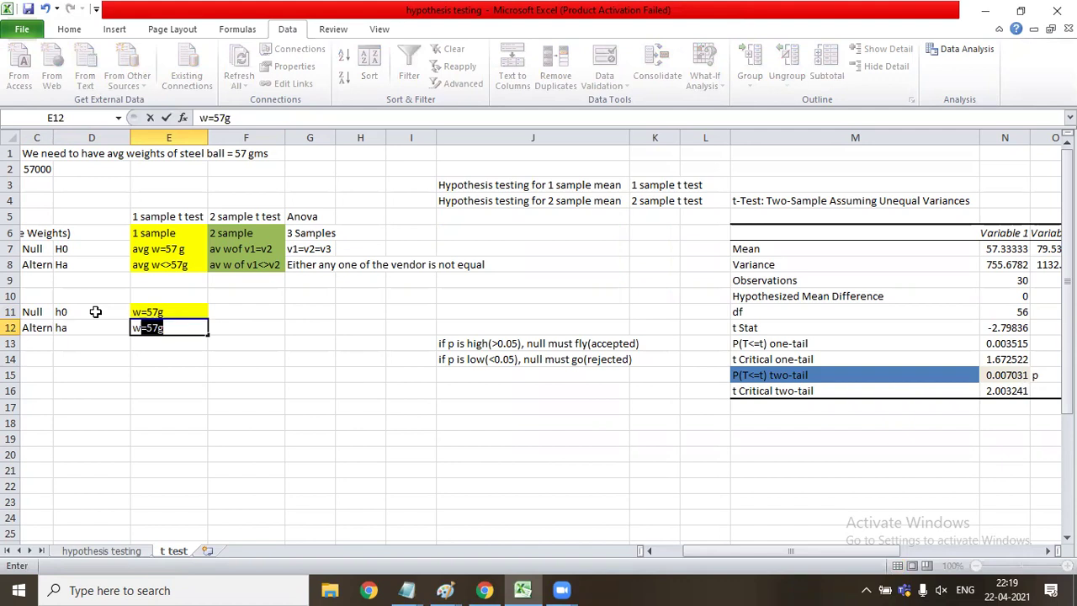
{"action": "type", "text": "<57g"}
{"action": "key", "text": "Tab"}
{"action": "key", "text": "Left"}
{"action": "key", "text": "Left"}
{"action": "key", "text": "Left"}
{"action": "key", "text": "Down"}
{"action": "key", "text": "Right"}
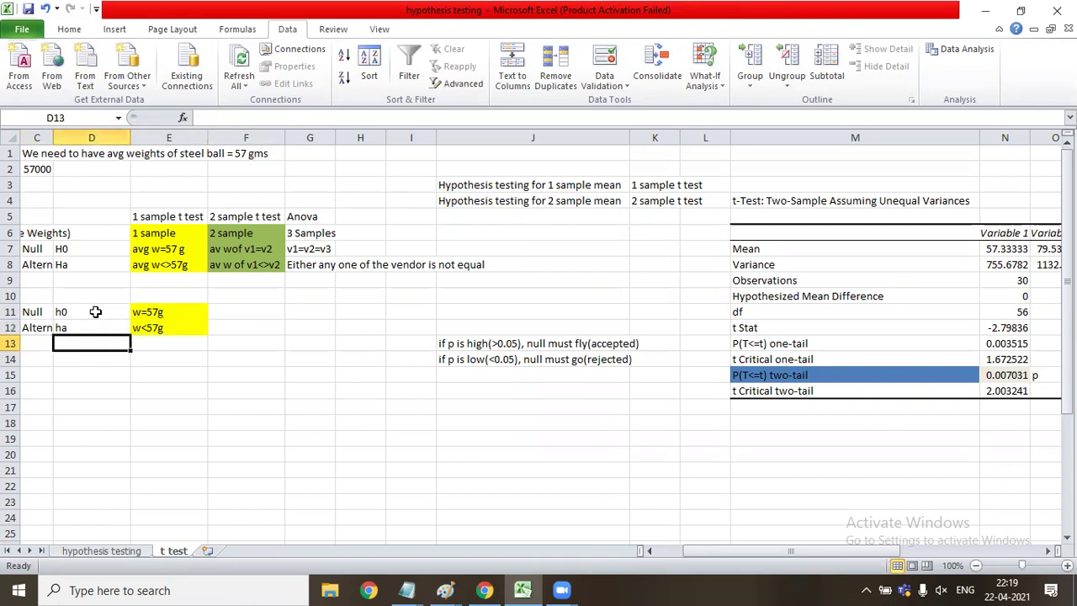
{"action": "key", "text": "Up"}
{"action": "key", "text": "Right"}
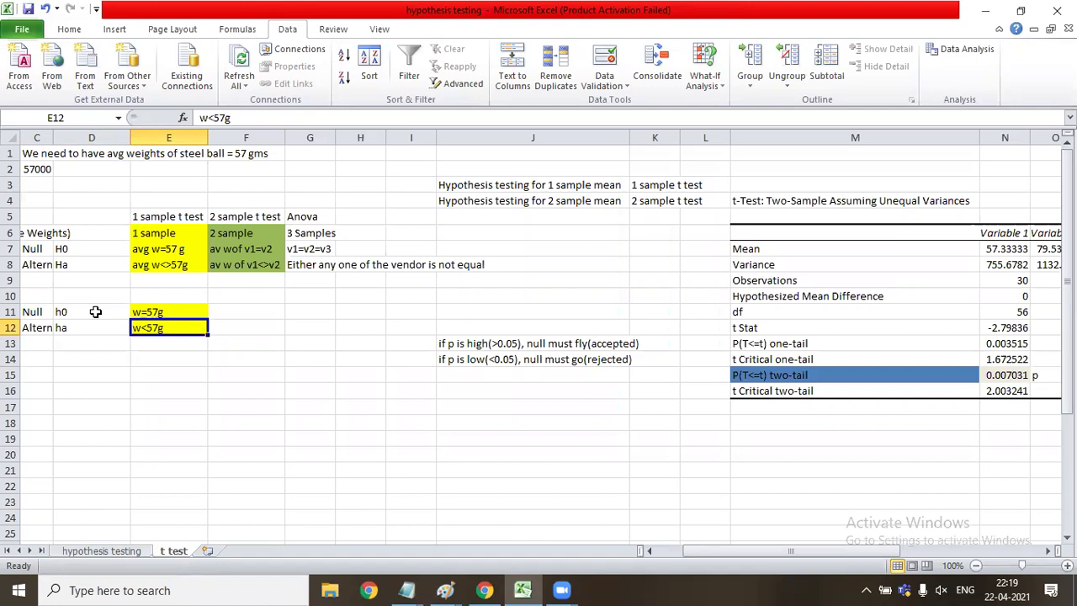
Step: Enter the one-sample greater-than alternate hypothesis "w>57g" in cell E14
{"action": "key", "text": "Down"}
{"action": "key", "text": "Down"}
{"action": "type", "text": "w>57"}
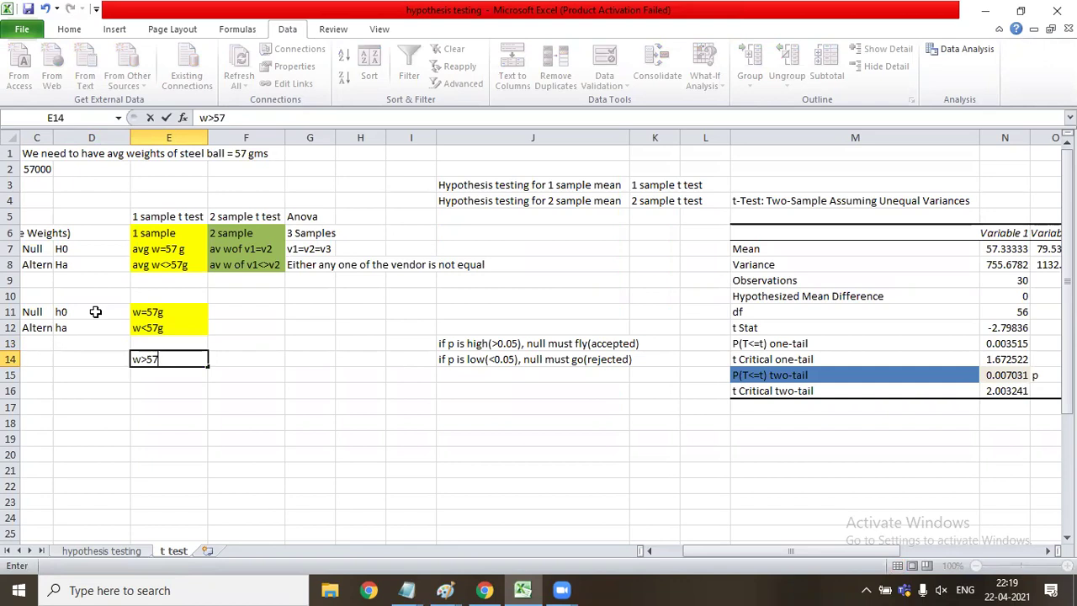
{"action": "type", "text": "g"}
{"action": "key", "text": "Tab"}
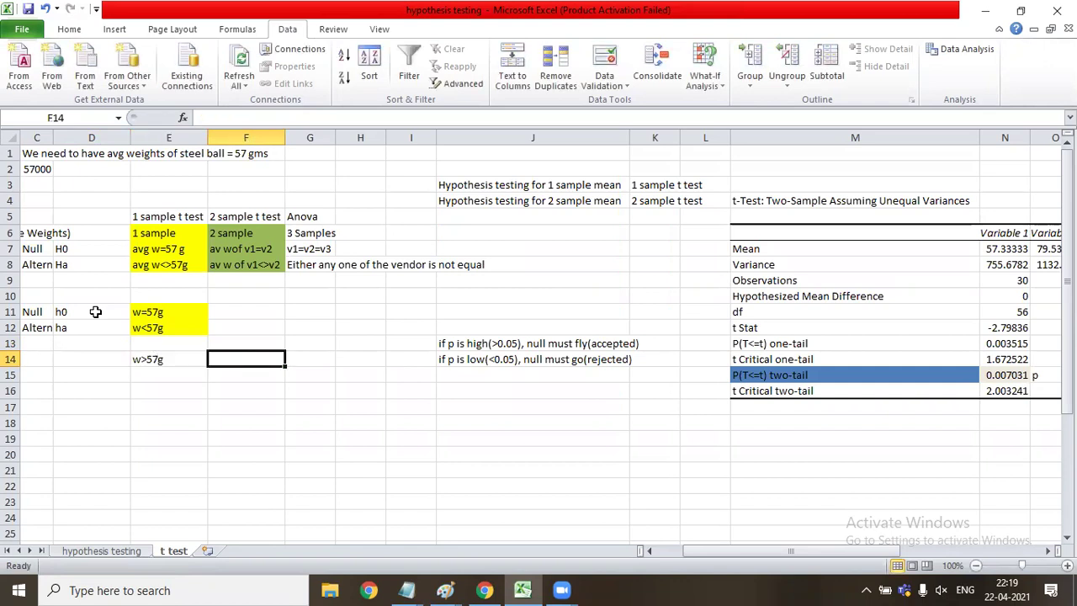
{"action": "key", "text": "Left"}
{"action": "key", "text": "Left"}
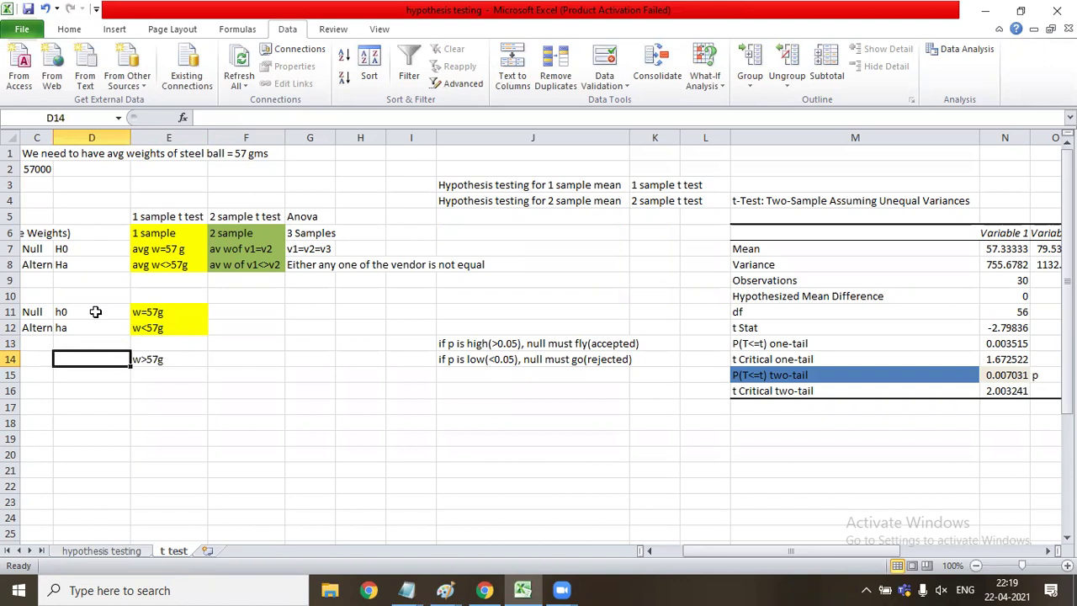
{"action": "left_click_drag", "start_coordinate": [95, 312], "coordinate": [150, 312]}
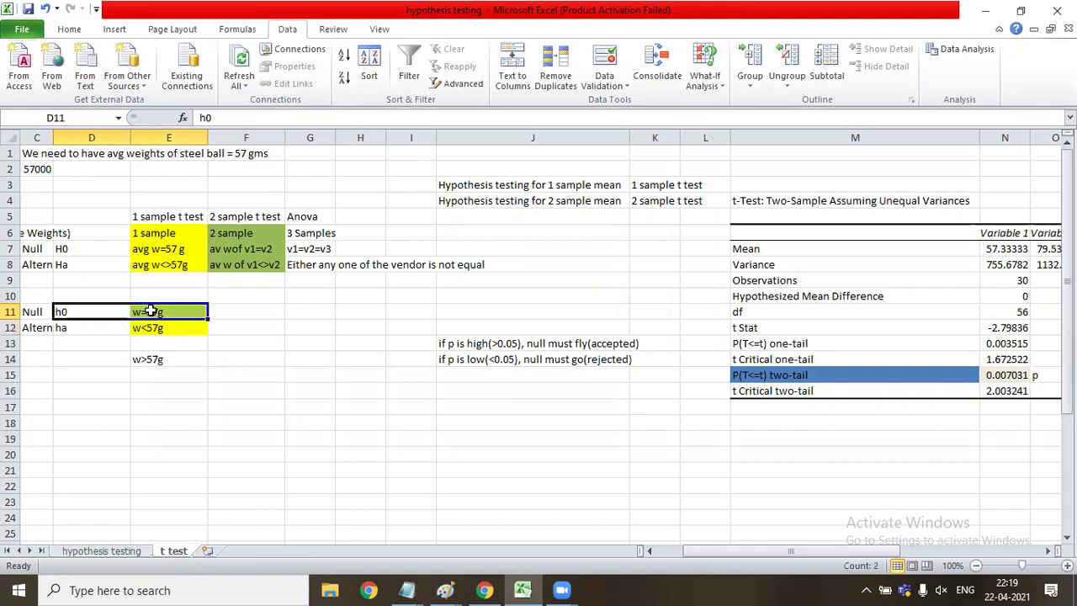
{"action": "left_click", "coordinate": [90, 326]}
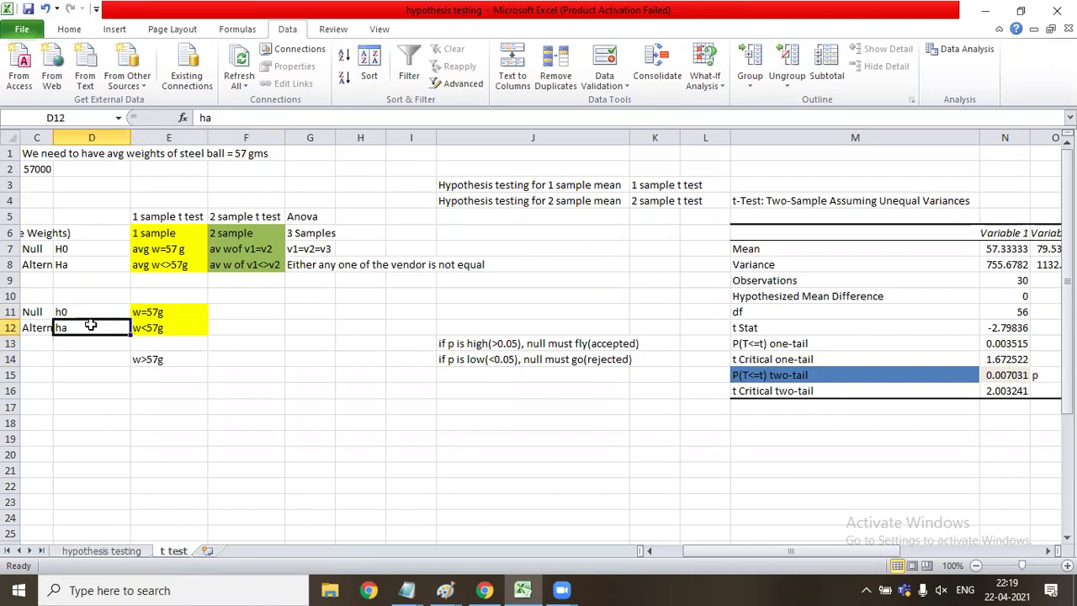
{"action": "left_click", "coordinate": [147, 328]}
{"action": "left_click", "coordinate": [108, 357]}
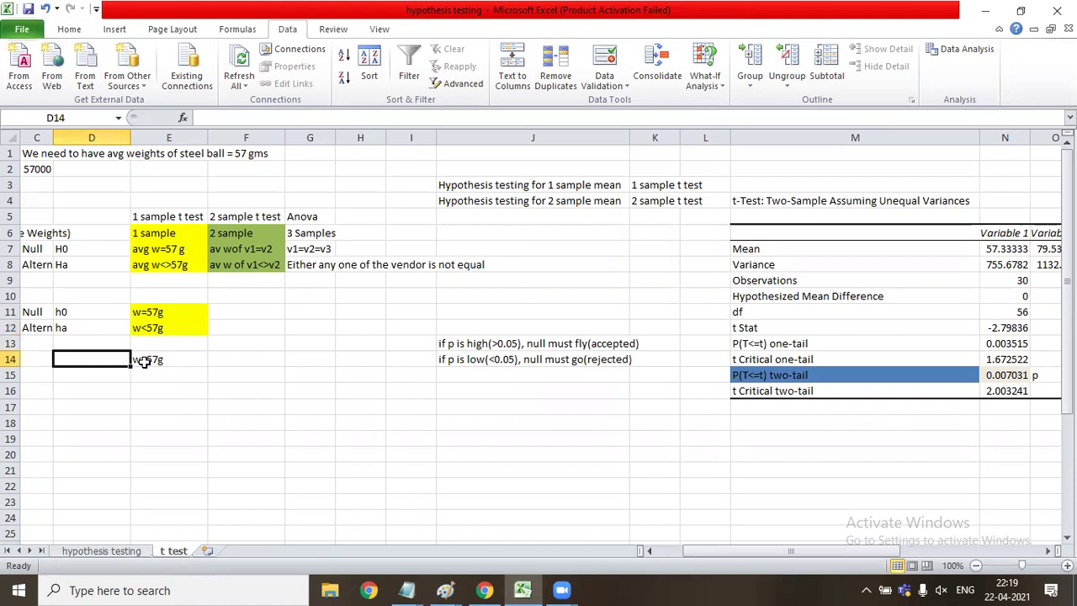
{"action": "left_click", "coordinate": [143, 362]}
Step: Enter the one-sample not-equal alternate hypothesis "w<>57" in cell E16
{"action": "left_click", "coordinate": [145, 385]}
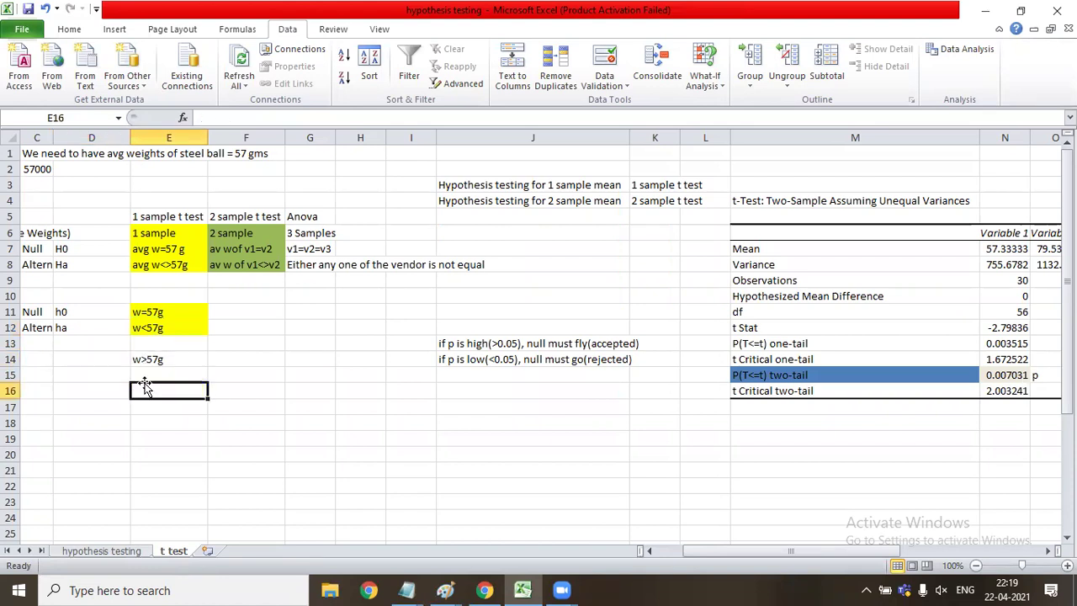
{"action": "type", "text": "w=57"}
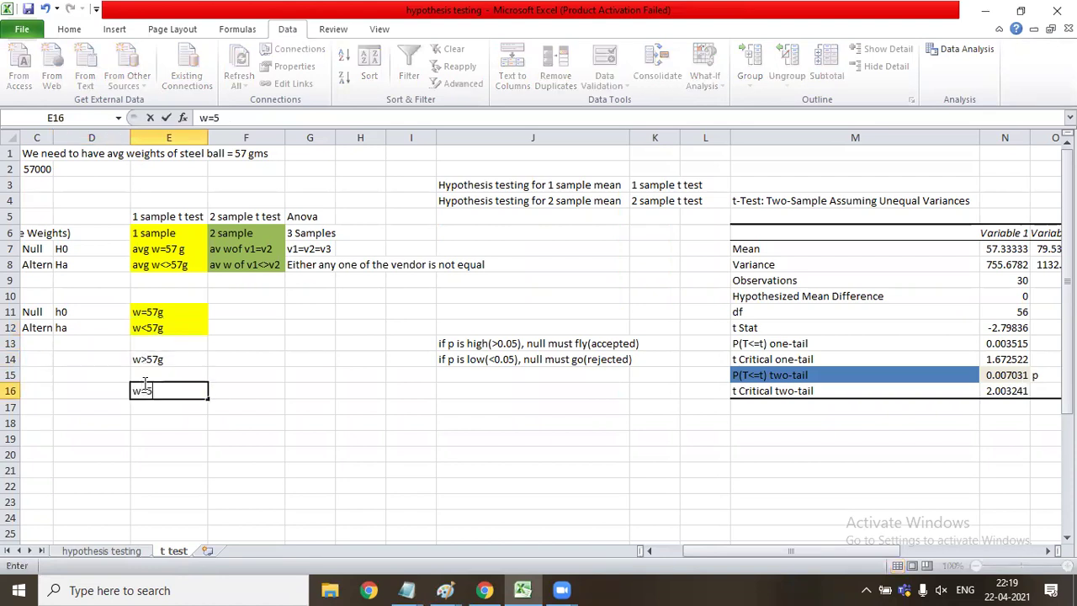
{"action": "key", "text": "BackSpace"}
{"action": "key", "text": "BackSpace"}
{"action": "key", "text": "BackSpace"}
{"action": "type", "text": "<>57"}
{"action": "key", "text": "Tab"}
Step: Compare the one-sample alternate hypotheses in rows 12 to 16 with the original alternate hypotheses in row 8
{"action": "key", "text": "Left"}
{"action": "key", "text": "Left"}
{"action": "key", "text": "Up"}
{"action": "key", "text": "Up"}
{"action": "key", "text": "Up"}
{"action": "key", "text": "Up"}
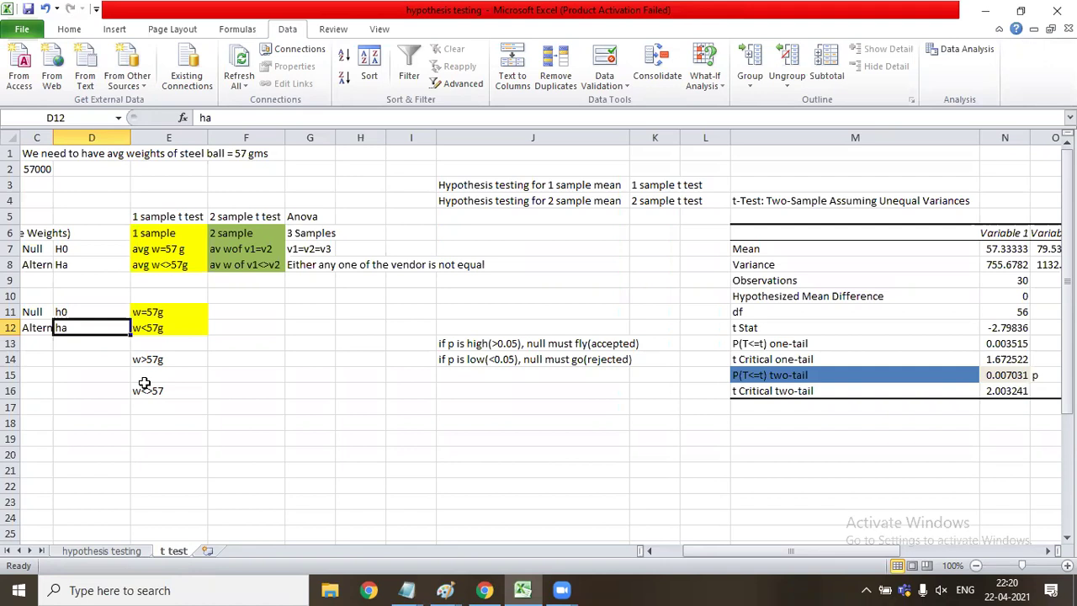
{"action": "key", "text": "Down"}
{"action": "key", "text": "Down"}
{"action": "key", "text": "Down"}
{"action": "key", "text": "Down"}
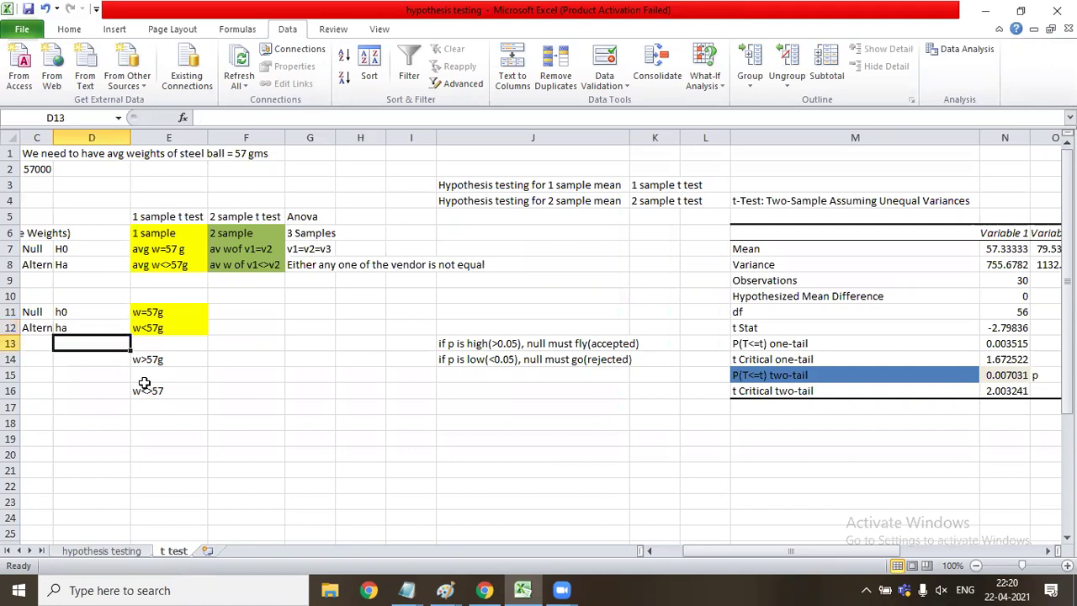
{"action": "key", "text": "Up"}
{"action": "key", "text": "Up"}
{"action": "key", "text": "Up"}
{"action": "key", "text": "Up"}
{"action": "key", "text": "Down"}
{"action": "key", "text": "Down"}
{"action": "key", "text": "Down"}
{"action": "key", "text": "Down"}
{"action": "key", "text": "Down"}
{"action": "key", "text": "Up"}
{"action": "key", "text": "Up"}
{"action": "key", "text": "Up"}
{"action": "key", "text": "Up"}
{"action": "key", "text": "Up"}
{"action": "key", "text": "Down"}
{"action": "key", "text": "Down"}
{"action": "key", "text": "Down"}
{"action": "key", "text": "Down"}
{"action": "key", "text": "Up"}
{"action": "key", "text": "Up"}
{"action": "key", "text": "Up"}
{"action": "key", "text": "Up"}
{"action": "key", "text": "Up"}
{"action": "key", "text": "Up"}
{"action": "key", "text": "Up"}
{"action": "key", "text": "Up"}
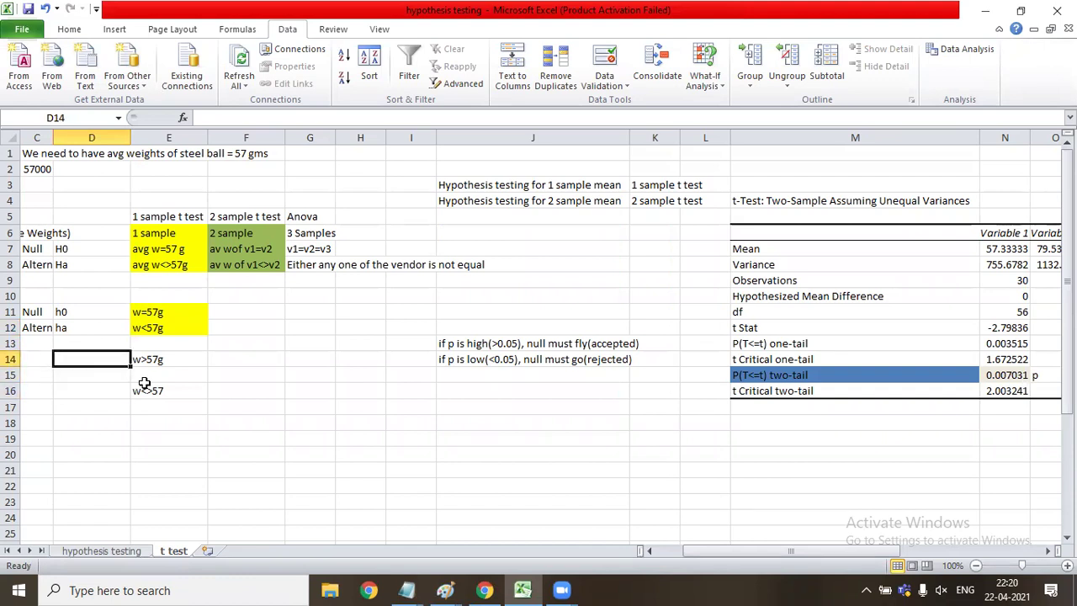
{"action": "key", "text": "Down"}
{"action": "key", "text": "Down"}
{"action": "key", "text": "Down"}
{"action": "key", "text": "Down"}
{"action": "key", "text": "Down"}
{"action": "key", "text": "Down"}
{"action": "key", "text": "Down"}
{"action": "key", "text": "Down"}
{"action": "key", "text": "Right"}
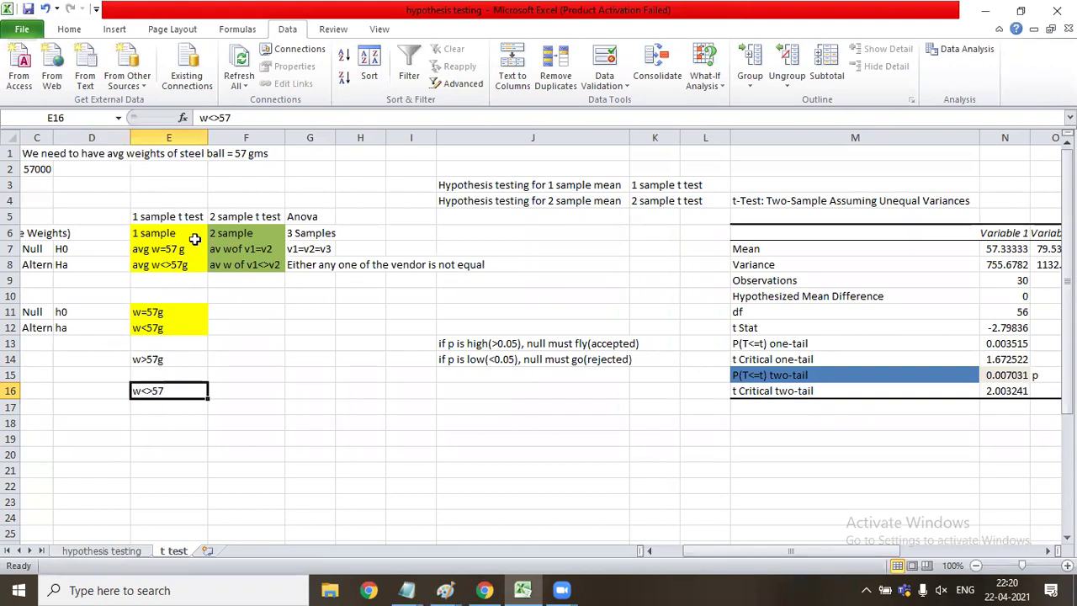
{"action": "left_click", "coordinate": [172, 266], "text": "ctrl"}
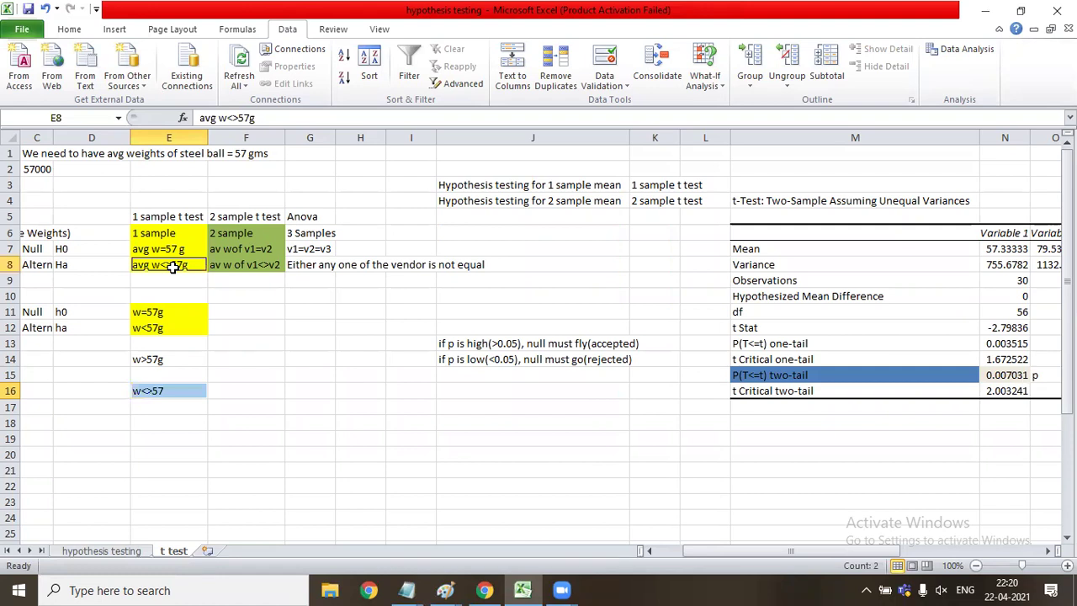
{"action": "left_click", "coordinate": [227, 270]}
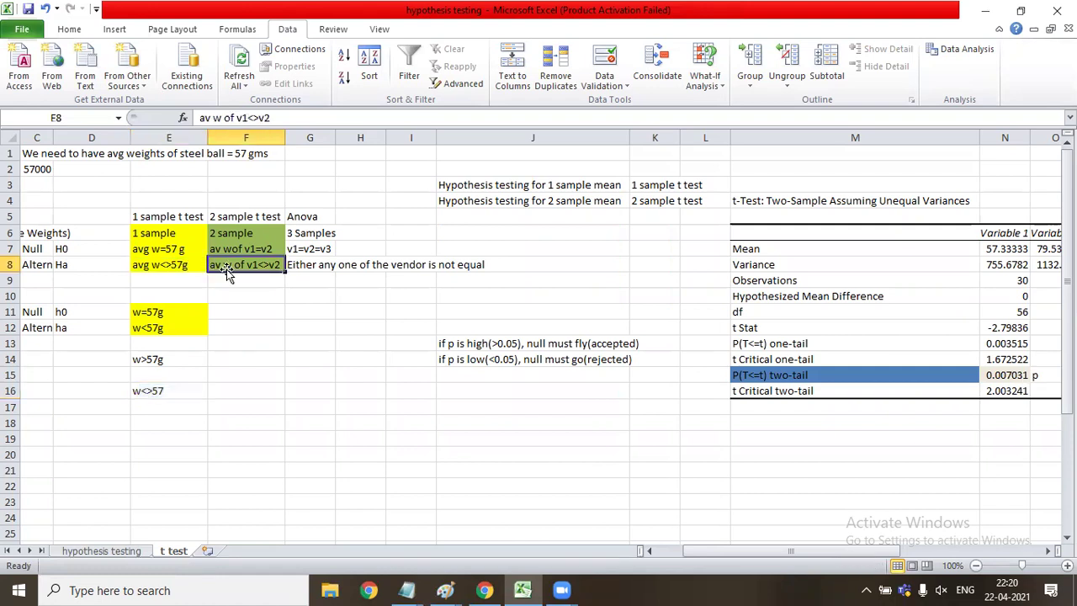
Step: Enter the two-sample null hypothesis "v1=v2" in cell F11
{"action": "left_click", "coordinate": [241, 328]}
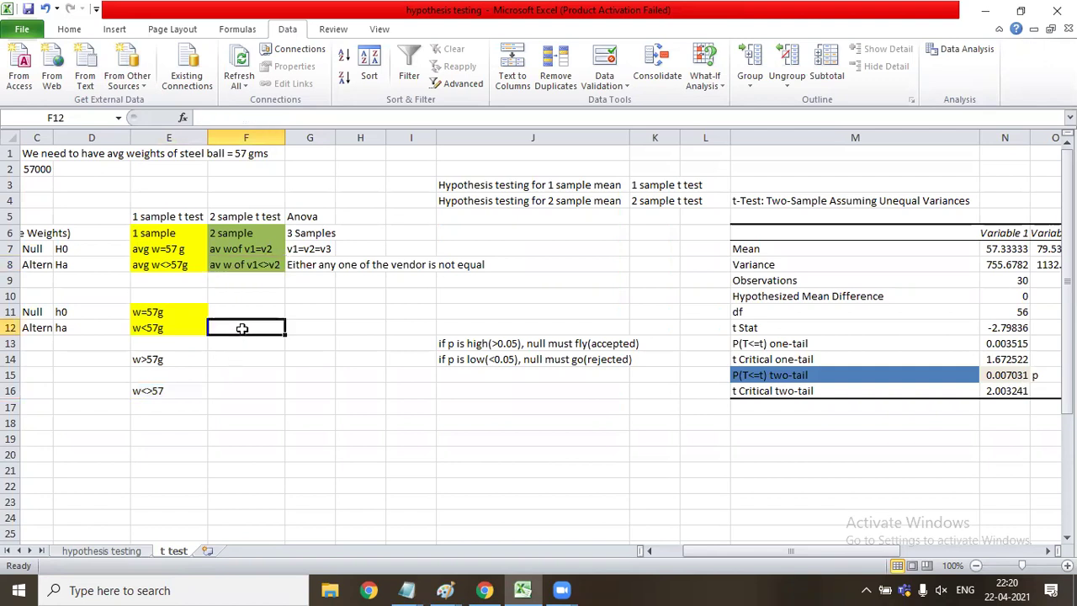
{"action": "key", "text": "Up"}
{"action": "type", "text": "v"}
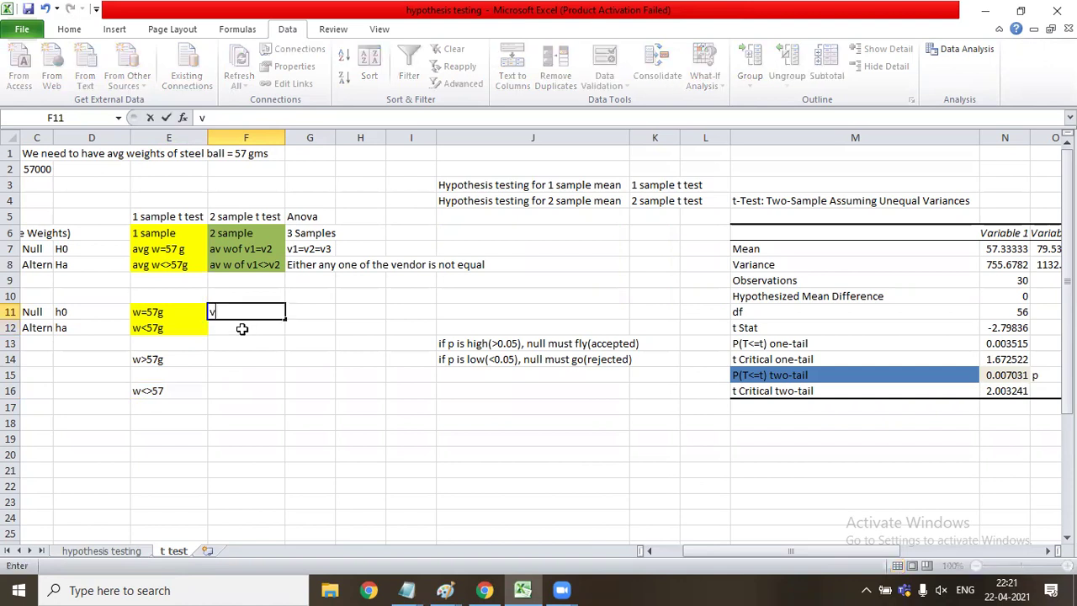
{"action": "type", "text": "1=v2"}
{"action": "key", "text": "Tab"}
Step: Enter the two-sample less-than alternate hypothesis "v1<v2" in cell F12
{"action": "left_click", "coordinate": [242, 328]}
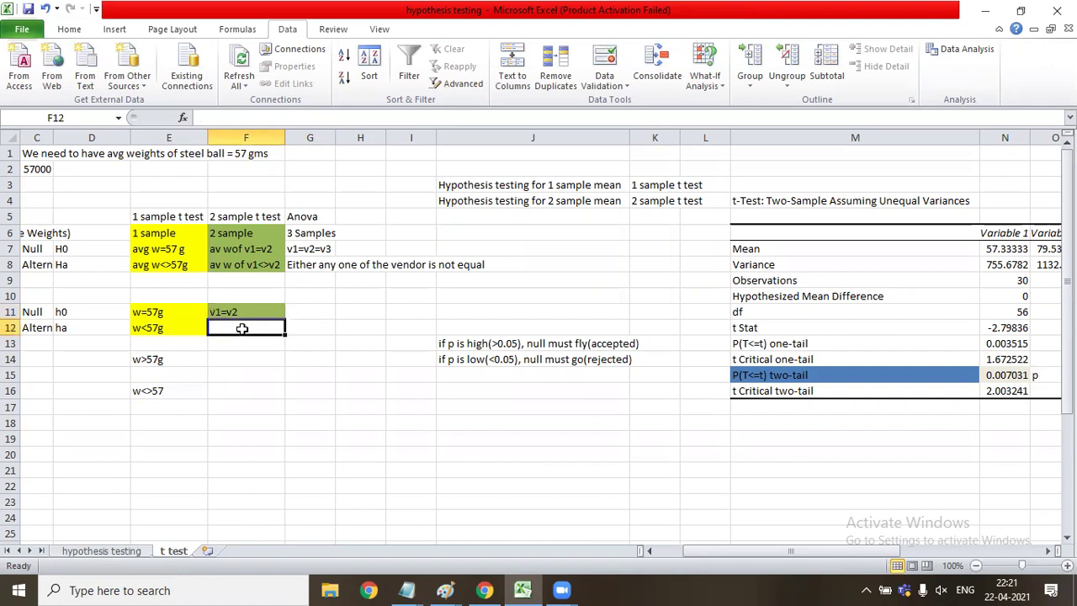
{"action": "type", "text": "v1<"}
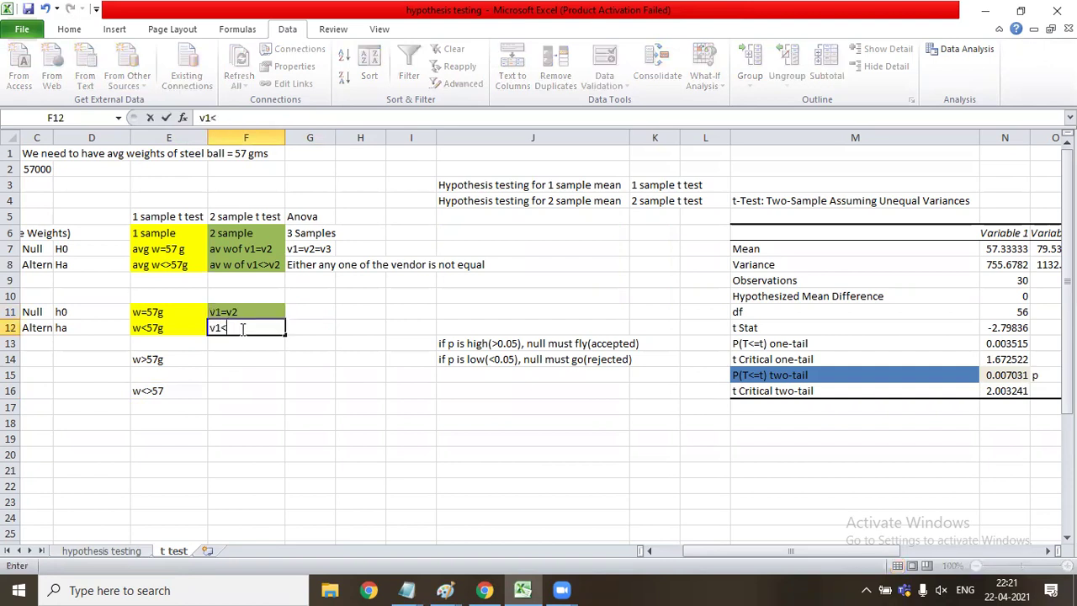
{"action": "type", "text": "v2"}
{"action": "key", "text": "Tab"}
{"action": "key", "text": "Tab"}
Step: Enter the remaining two-sample alternate hypotheses, "v1>v2" in cell F14 and "v1<>v2" in cell F16
{"action": "left_click", "coordinate": [240, 329]}
{"action": "key", "text": "Down"}
{"action": "key", "text": "Down"}
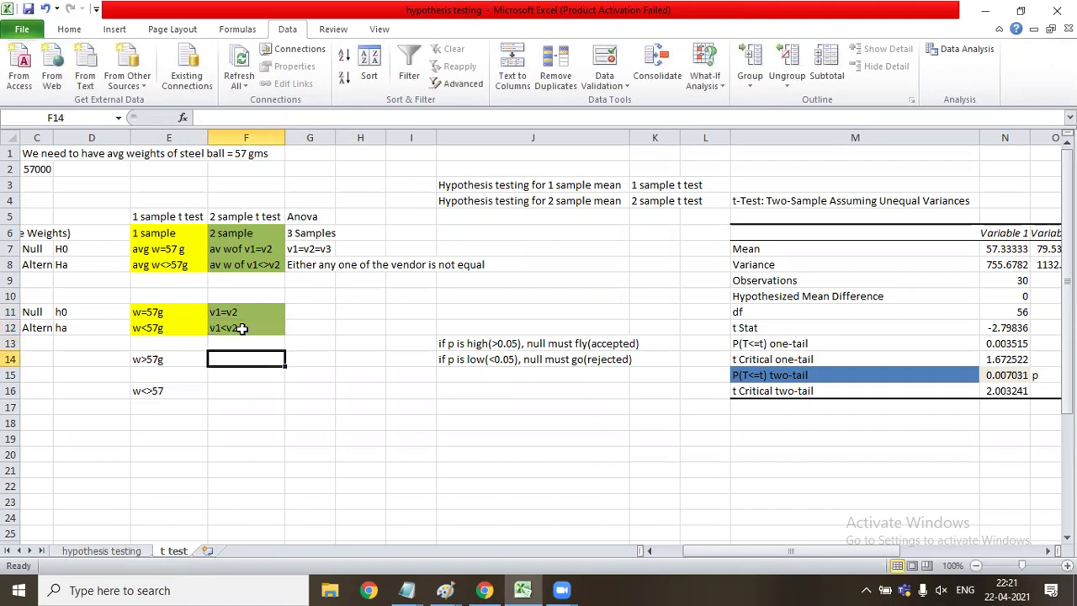
{"action": "type", "text": "v1"}
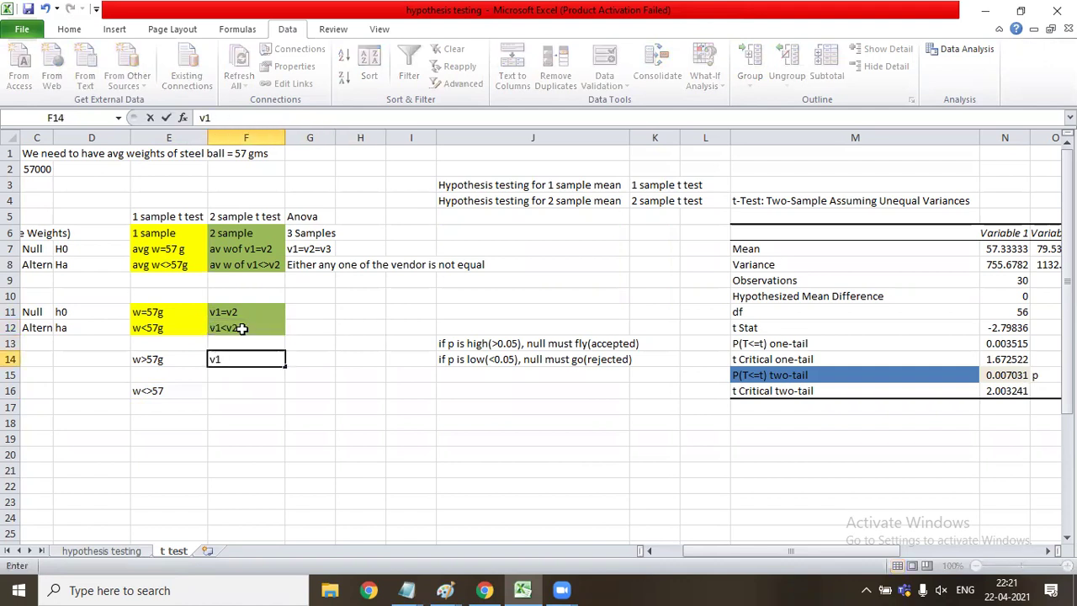
{"action": "type", "text": ">v2"}
{"action": "key", "text": "Down"}
{"action": "key", "text": "Down"}
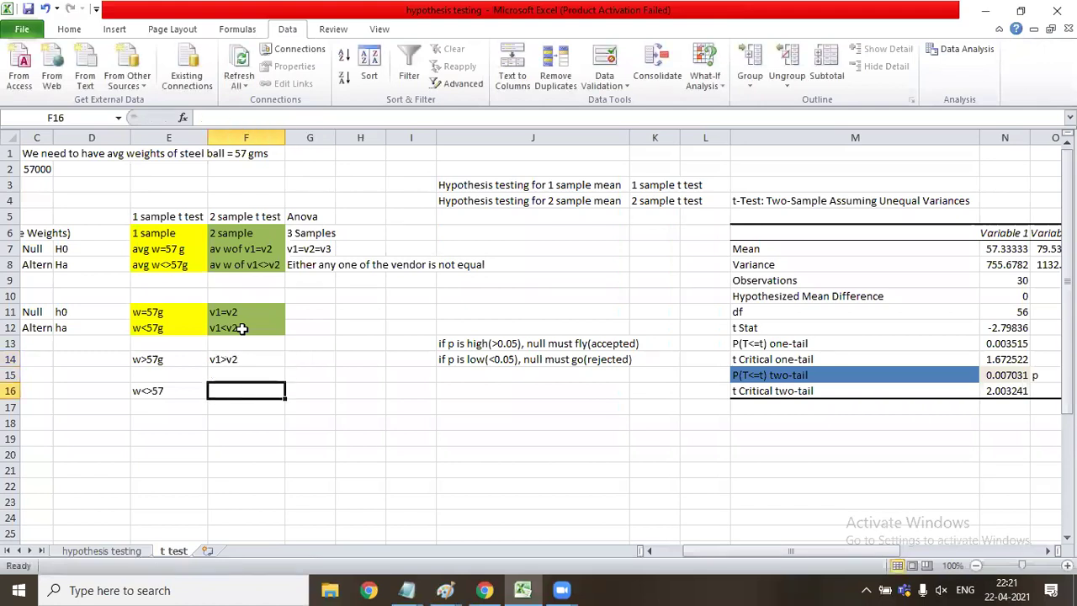
{"action": "type", "text": "v1<>v2"}
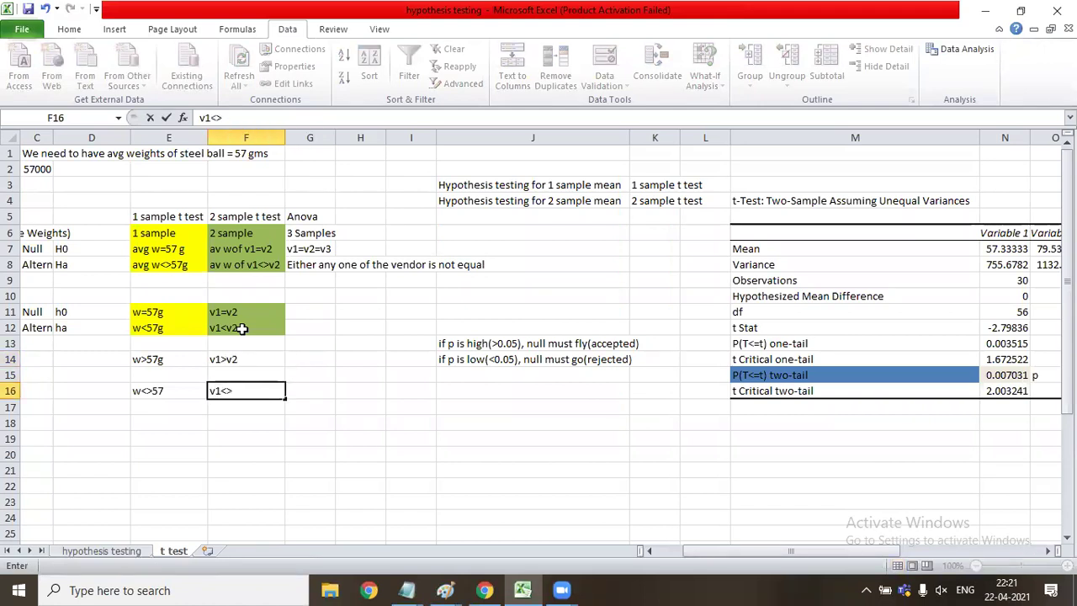
{"action": "key", "text": "Right"}
{"action": "key", "text": "Left"}
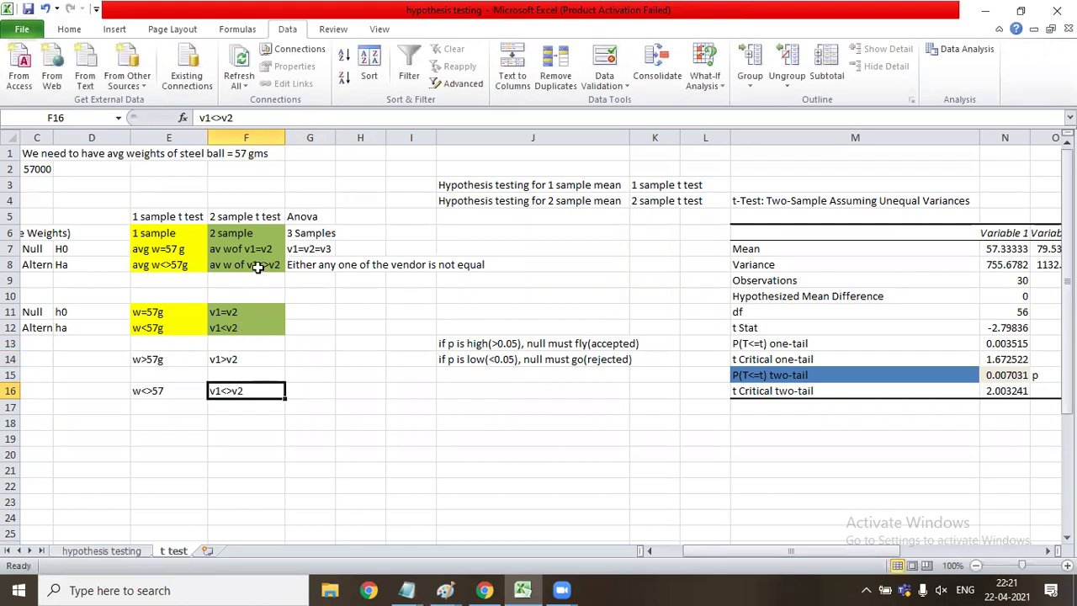
{"action": "left_click", "coordinate": [255, 266]}
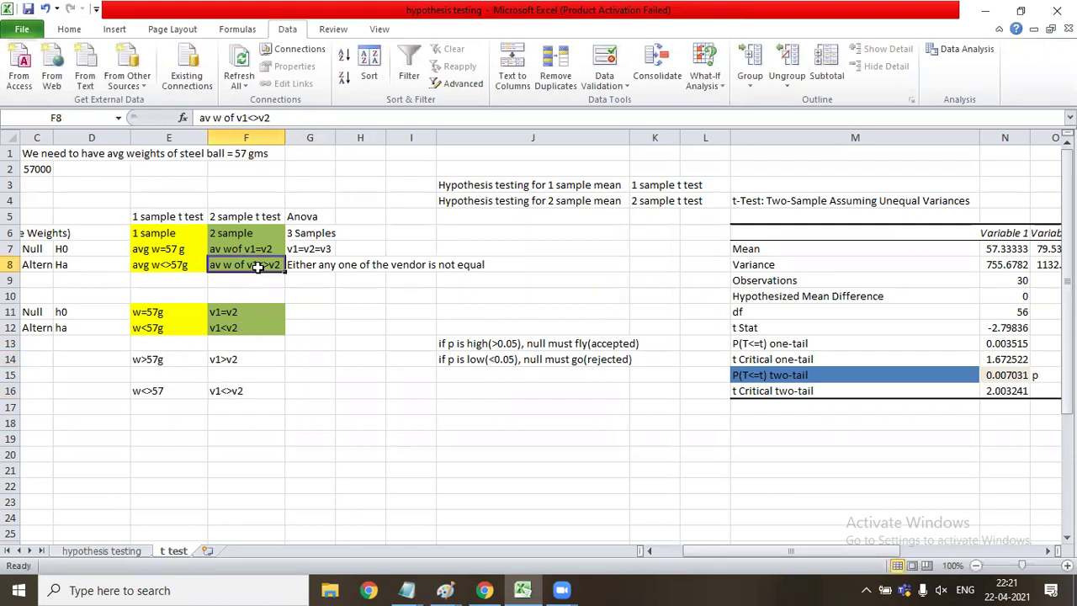
{"action": "left_click", "coordinate": [234, 391], "text": "ctrl"}
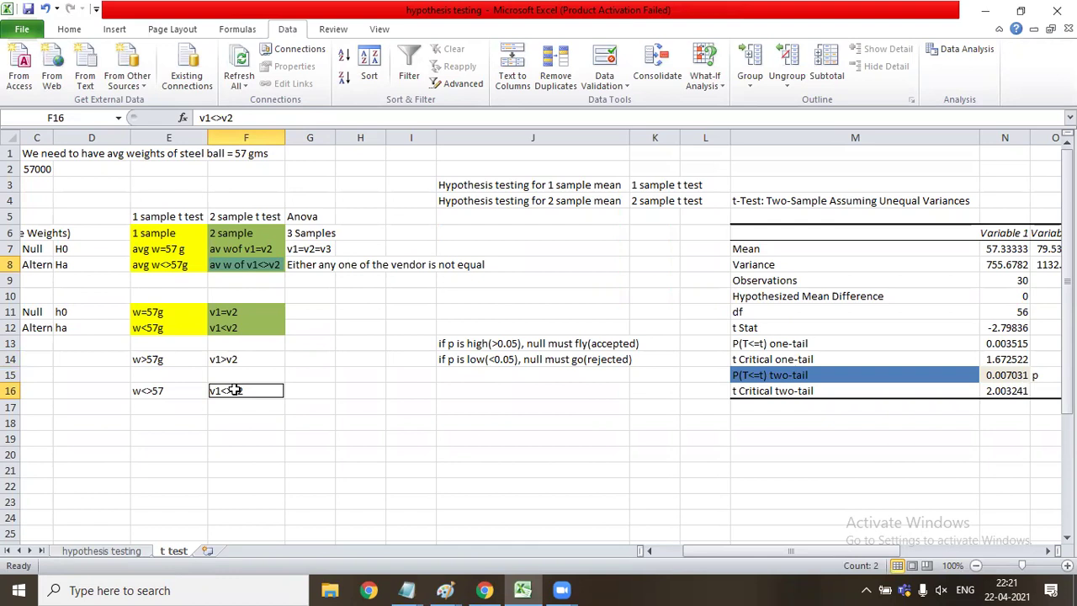
{"action": "left_click", "coordinate": [317, 328]}
{"action": "left_click_drag", "start_coordinate": [316, 328], "coordinate": [182, 359]}
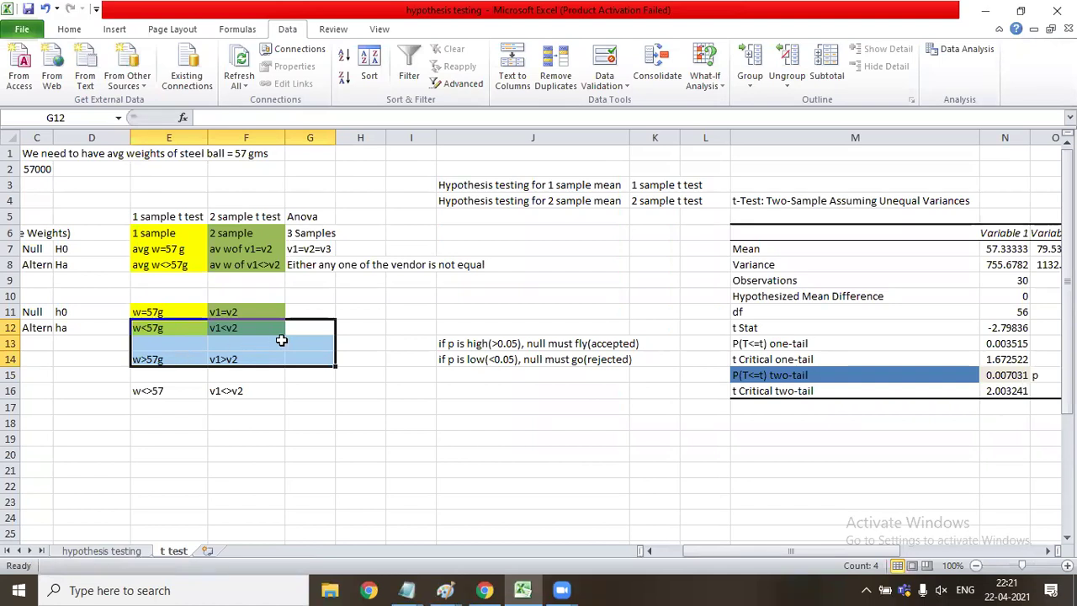
Step: Label the not-equal hypotheses in row 16 as "Two Tail" in cell G16
{"action": "left_click", "coordinate": [300, 391]}
{"action": "type", "text": "T"}
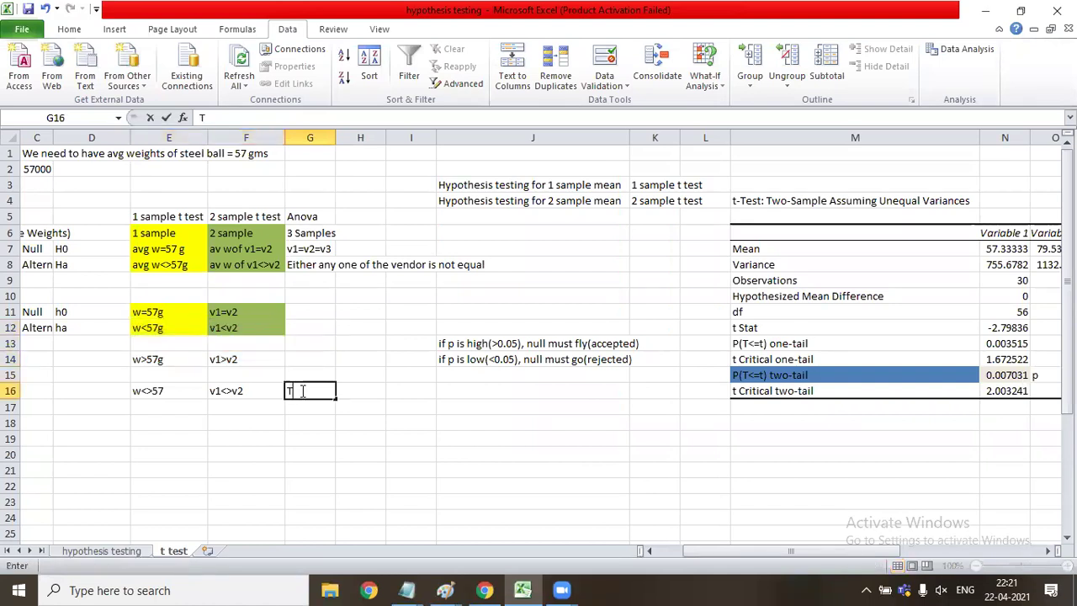
{"action": "type", "text": "wo Tail"}
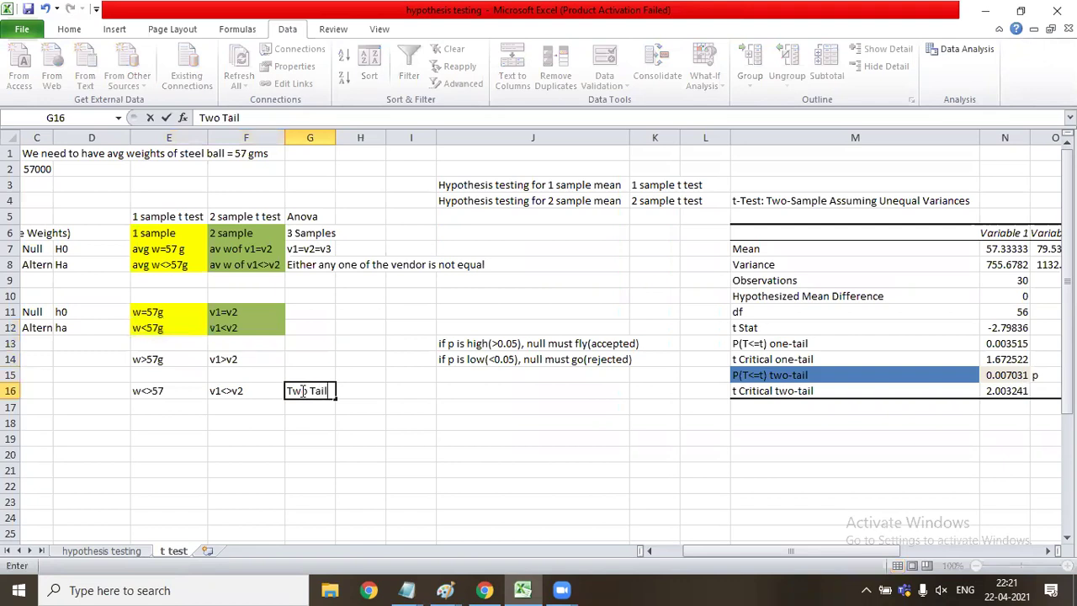
{"action": "key", "text": "Tab"}
{"action": "key", "text": "Left"}
{"action": "key", "text": "Left"}
{"action": "key", "text": "Left"}
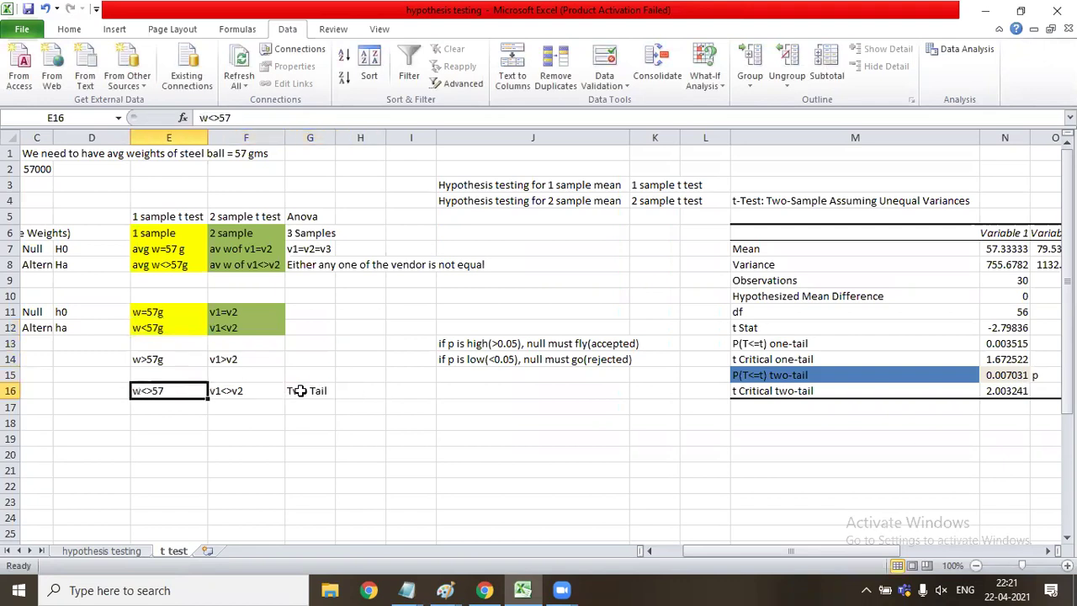
Step: Label the greater-than hypotheses in cell G14 and the less-than hypotheses in cell G12 as "One Tail"
{"action": "left_click", "coordinate": [217, 392]}
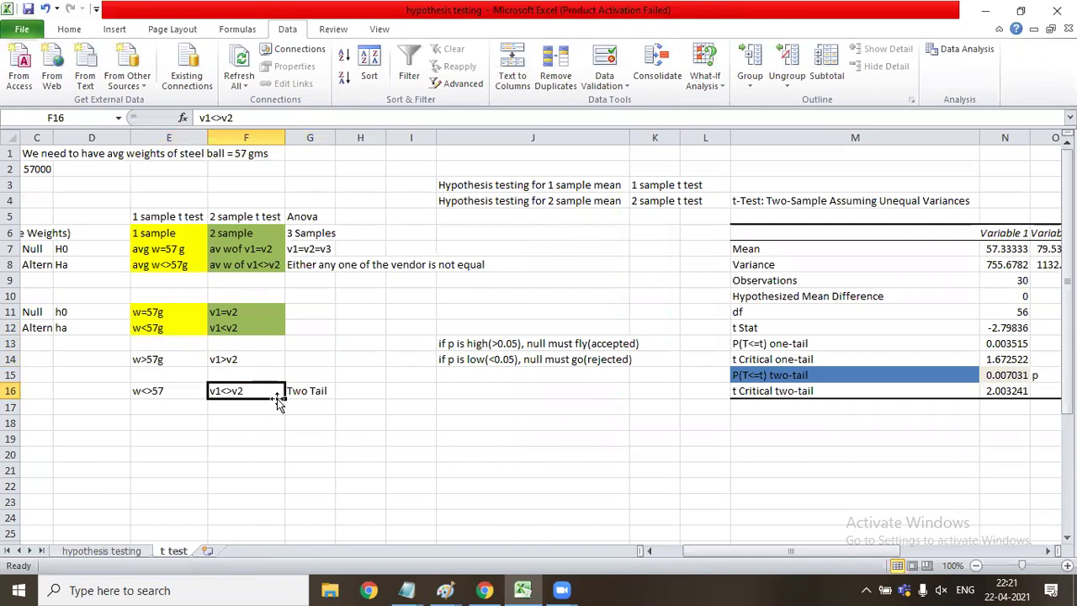
{"action": "left_click", "coordinate": [298, 360]}
{"action": "type", "text": "O"}
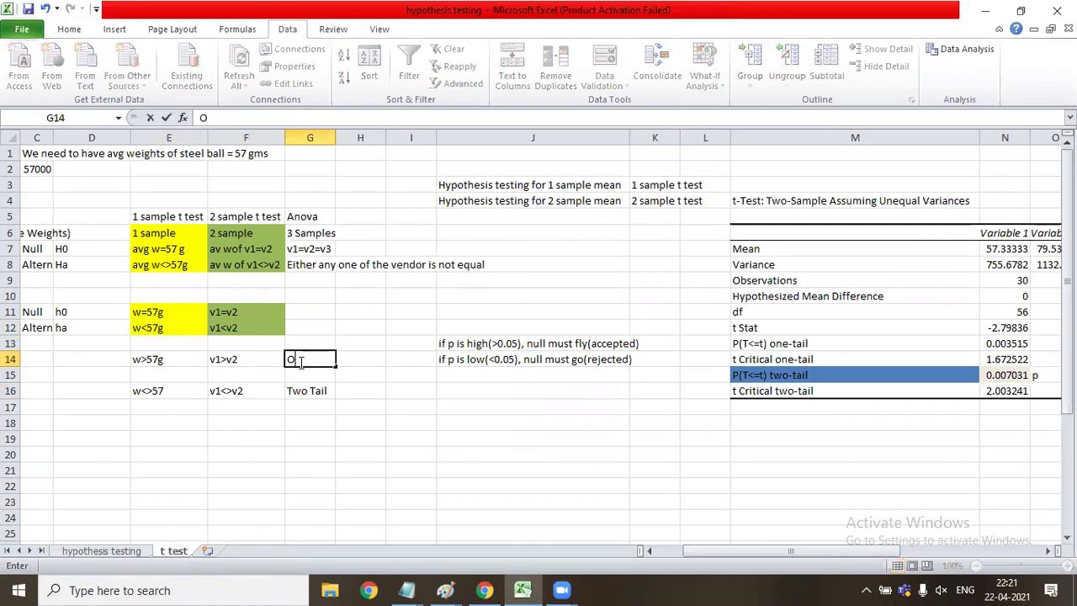
{"action": "type", "text": "ne Tail"}
{"action": "key", "text": "Return"}
{"action": "key", "text": "Up"}
{"action": "key", "text": "Up"}
{"action": "key", "text": "Up"}
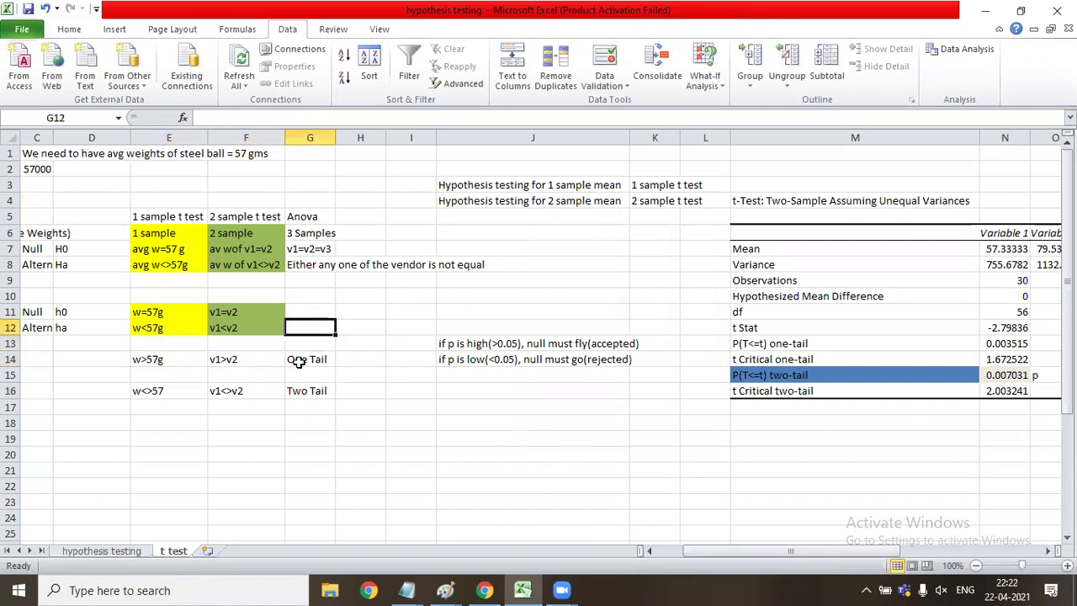
{"action": "type", "text": "One Tail"}
{"action": "key", "text": "Tab"}
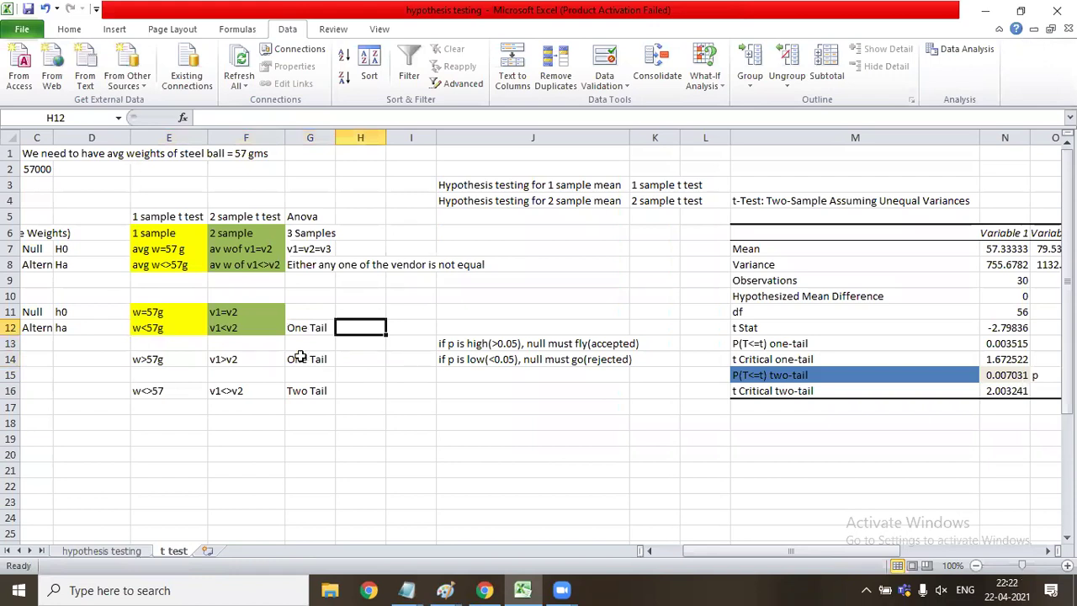
Step: Label the less-than hypotheses in row 12 as "Left Tail" in cell H12
{"action": "left_click_drag", "start_coordinate": [311, 330], "coordinate": [312, 364]}
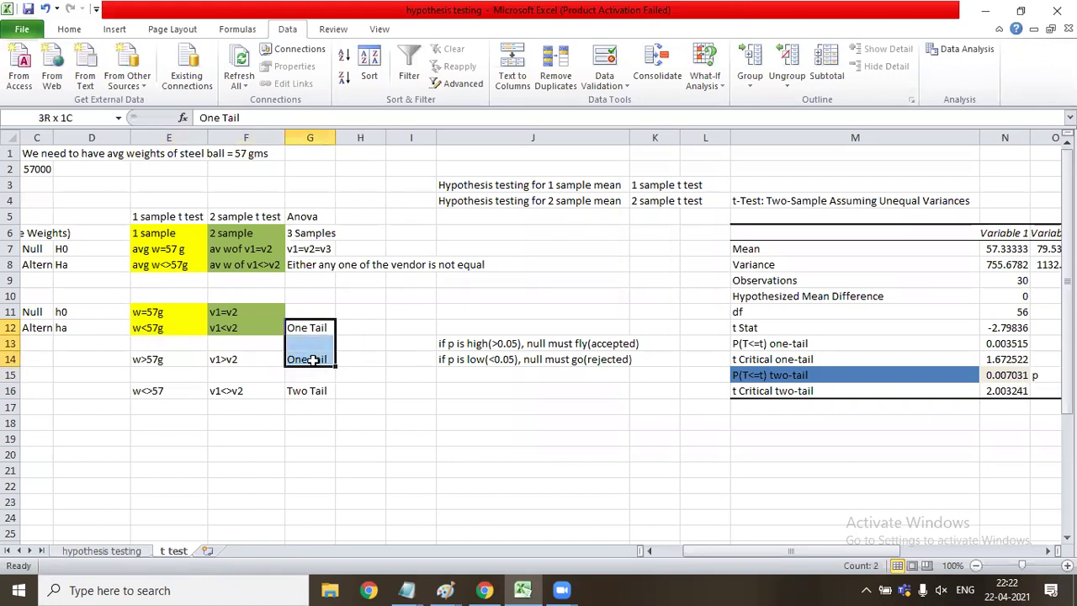
{"action": "left_click", "coordinate": [309, 391]}
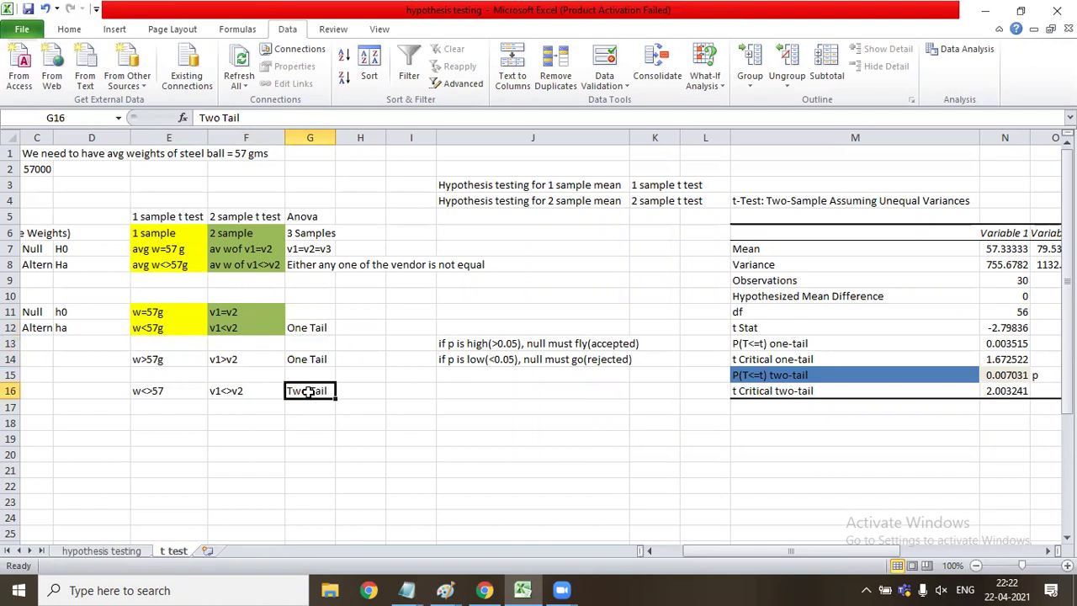
{"action": "left_click", "coordinate": [356, 326]}
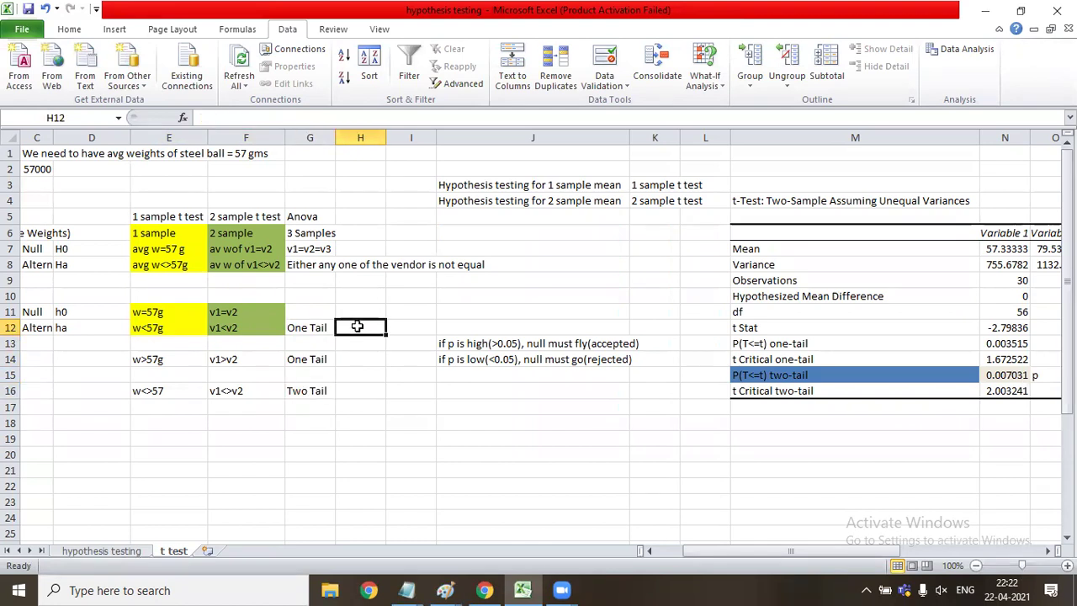
{"action": "type", "text": "Left Tail"}
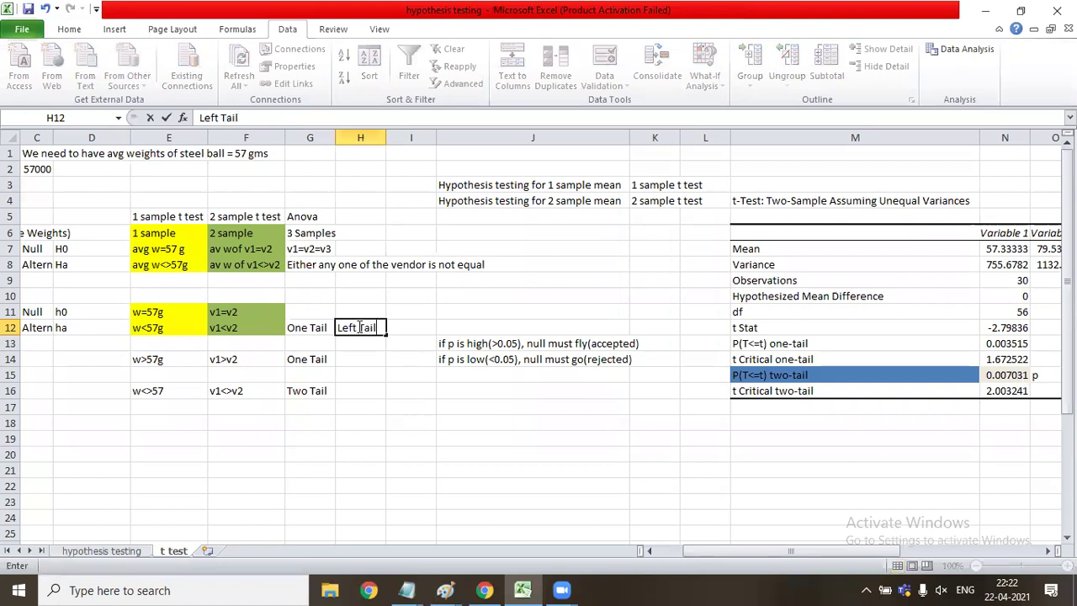
{"action": "key", "text": "Tab"}
{"action": "key", "text": "Return"}
{"action": "key", "text": "Return"}
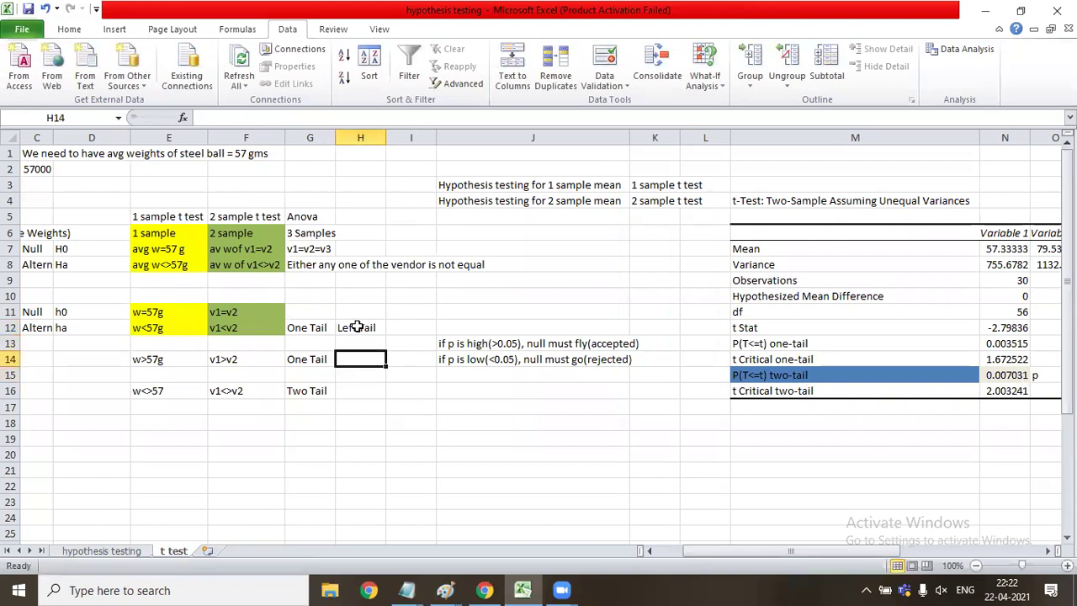
Step: Label the greater-than hypotheses in row 14 as "Right Tail" in cell H14
{"action": "type", "text": "Right Tail"}
{"action": "key", "text": "Tab"}
{"action": "key", "text": "Left"}
{"action": "key", "text": "Return"}
{"action": "key", "text": "Return"}
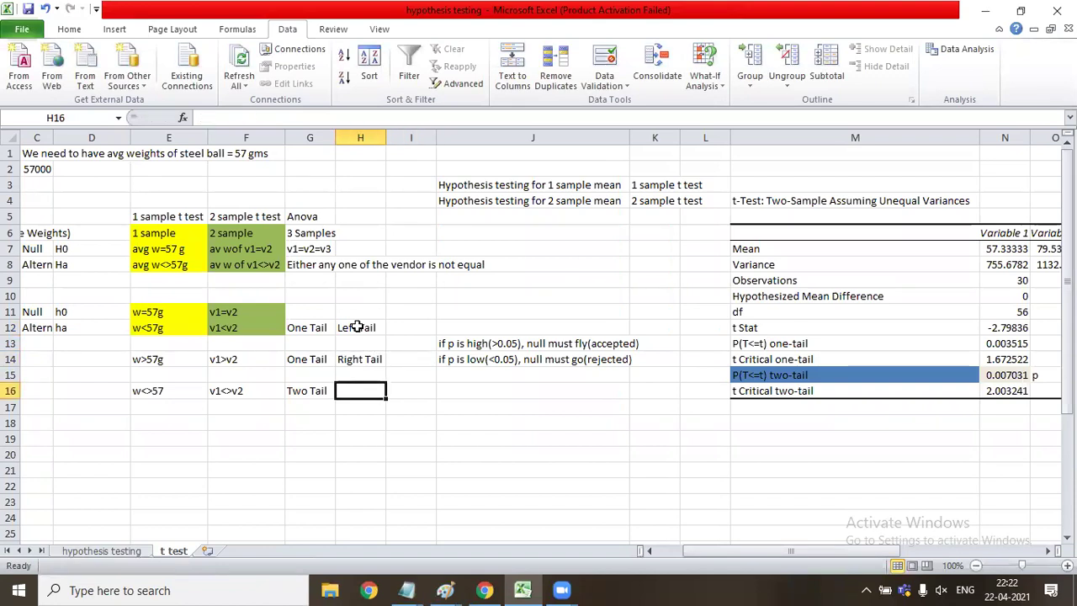
Step: Enter "Two Tail" in cell H16 as the tail direction of the not-equal hypotheses
{"action": "type", "text": "Two Ta"}
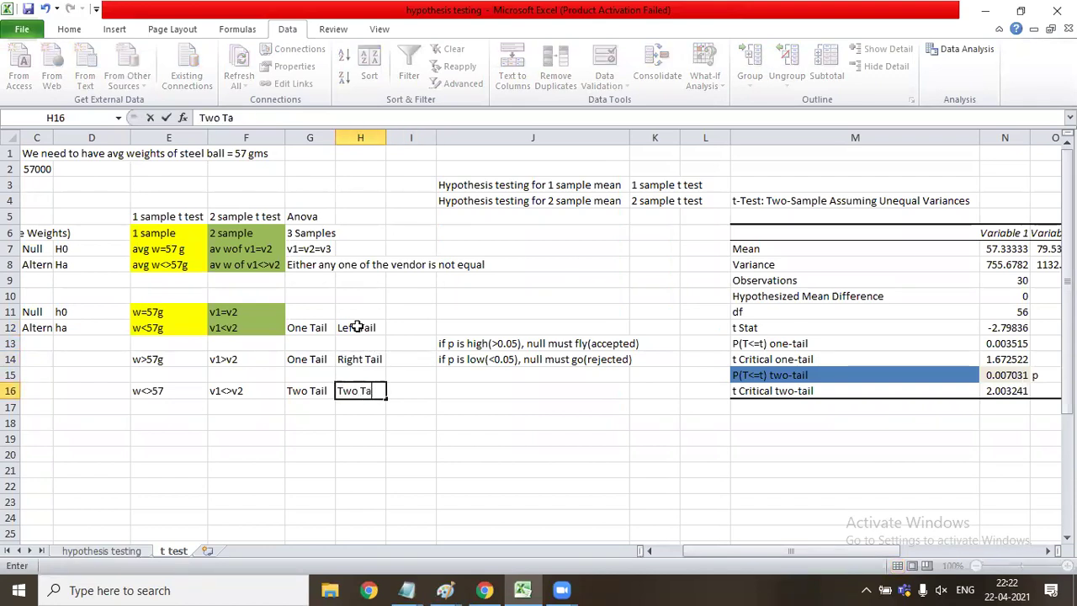
{"action": "type", "text": "il"}
{"action": "key", "text": "Tab"}
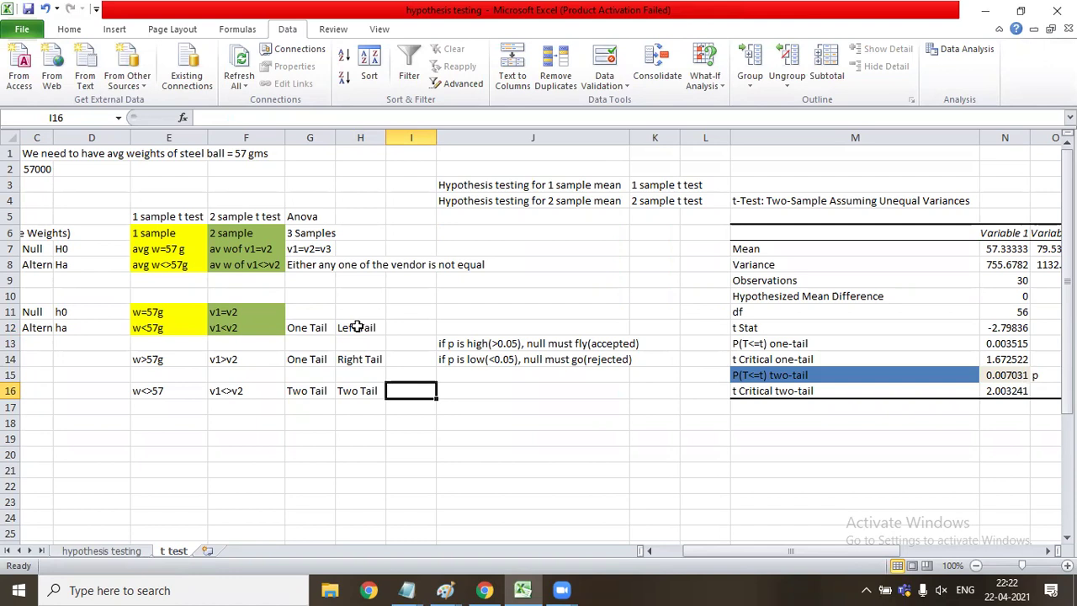
{"action": "left_click", "coordinate": [227, 330]}
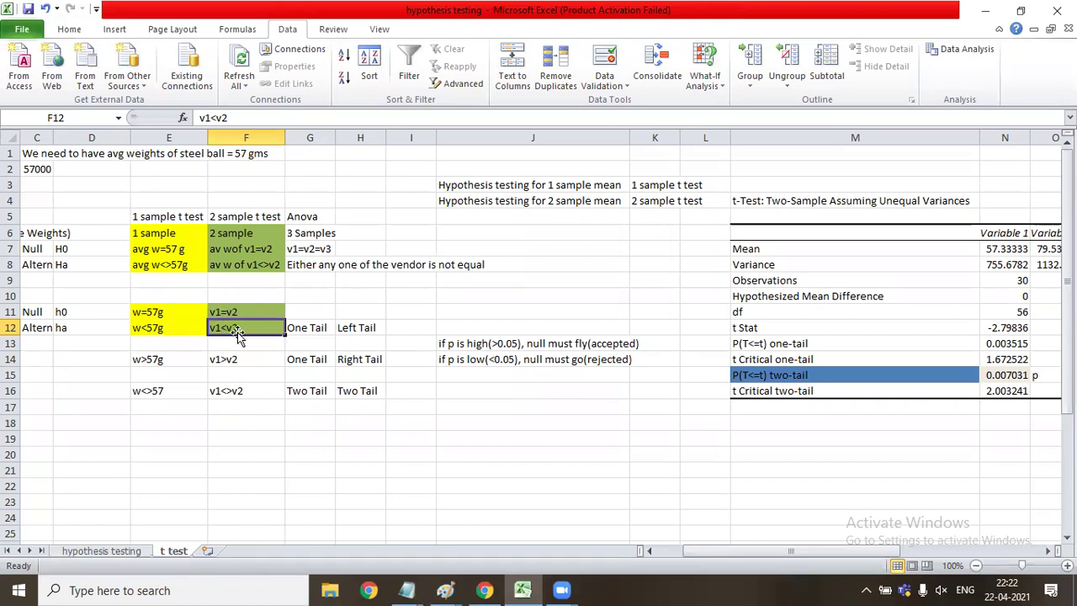
{"action": "left_click", "coordinate": [226, 364]}
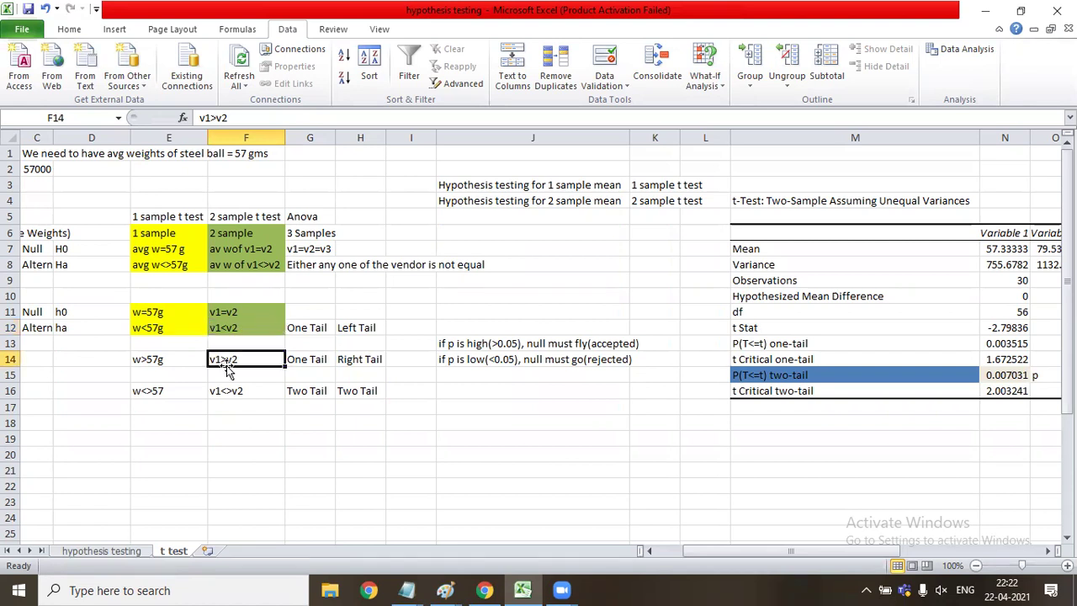
{"action": "left_click", "coordinate": [229, 397]}
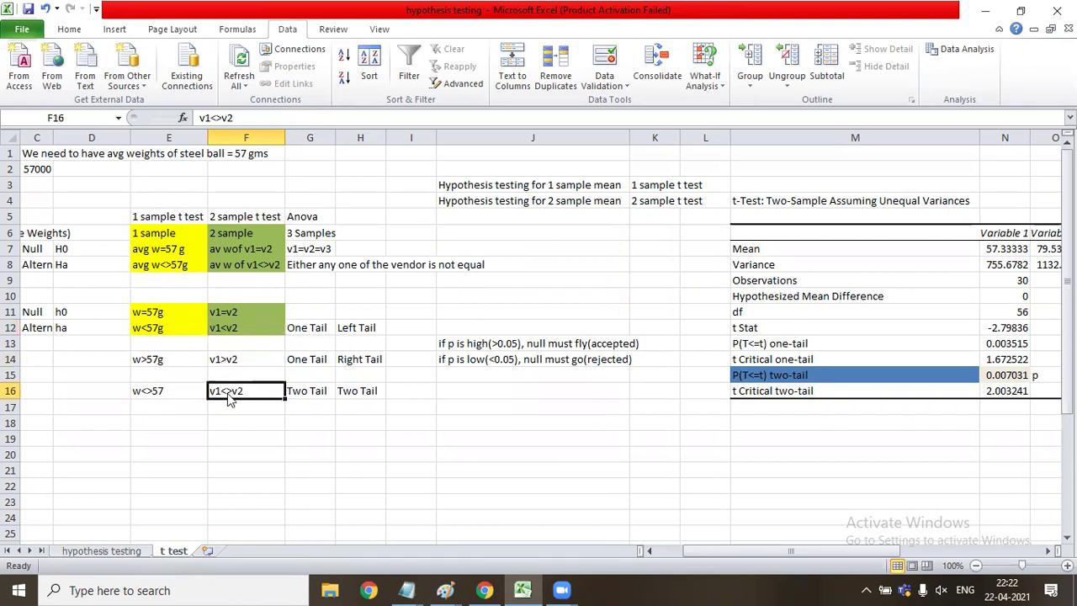
{"action": "left_click", "coordinate": [373, 390]}
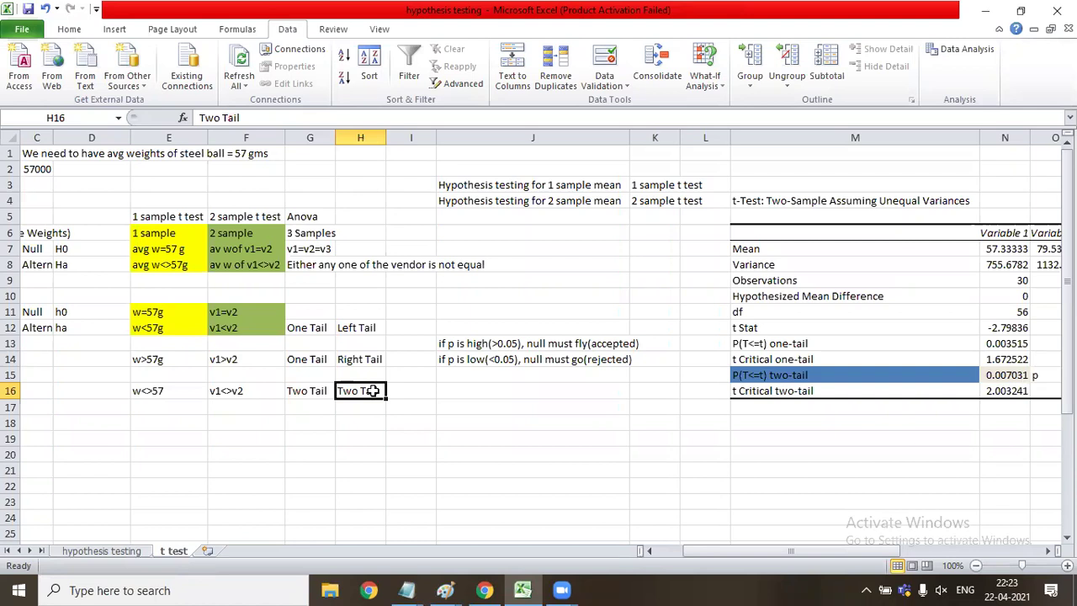
Step: Switch to Chrome and search Google for "anova vs ancova" across all results
{"action": "left_click", "coordinate": [492, 589]}
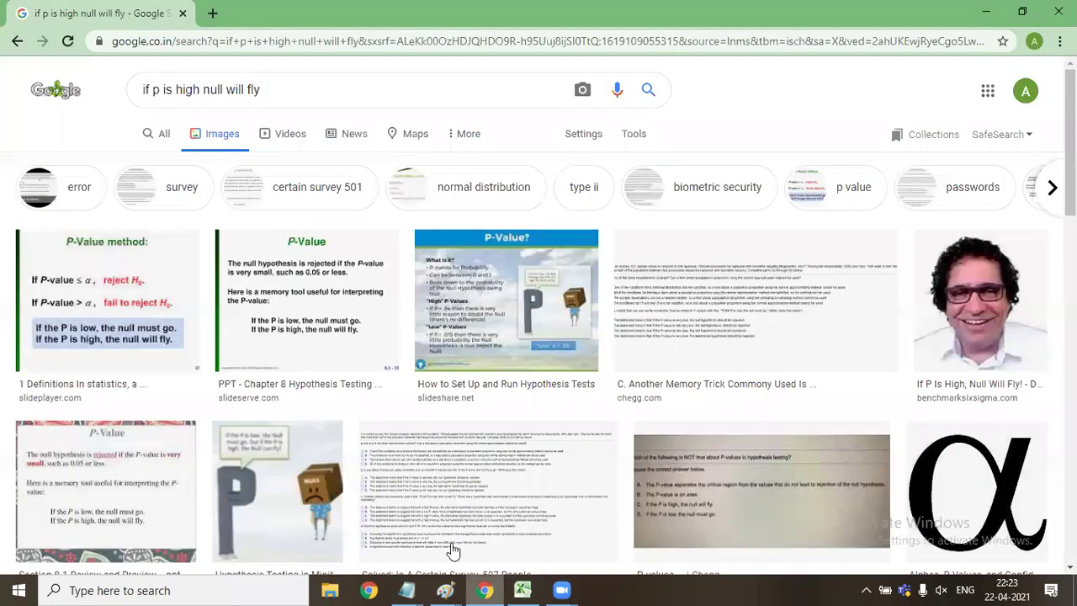
{"action": "left_click", "coordinate": [164, 134]}
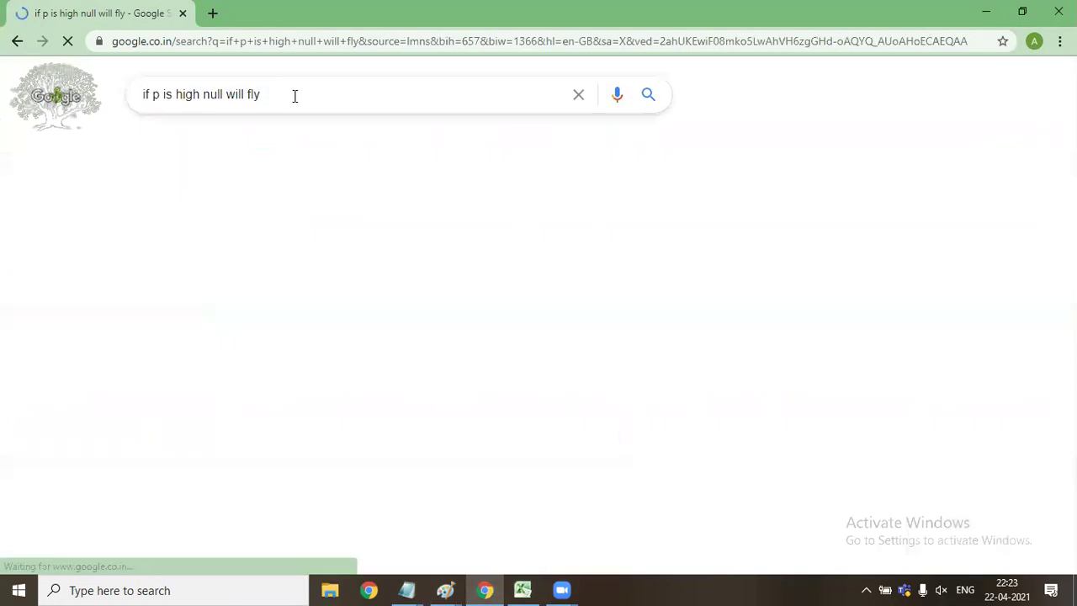
{"action": "key", "text": "ctrl+a"}
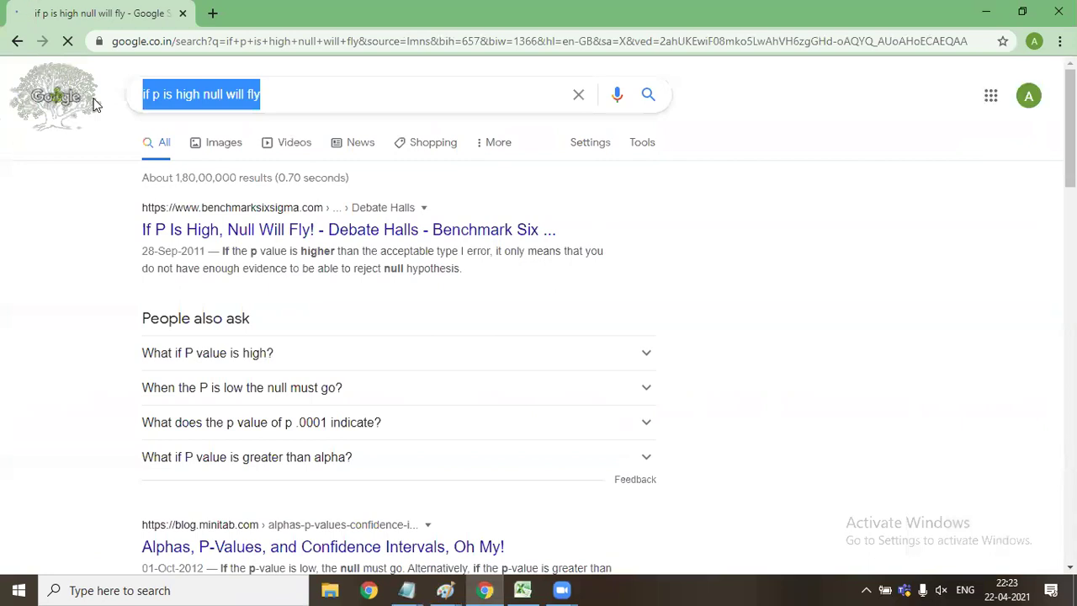
{"action": "type", "text": "anova "}
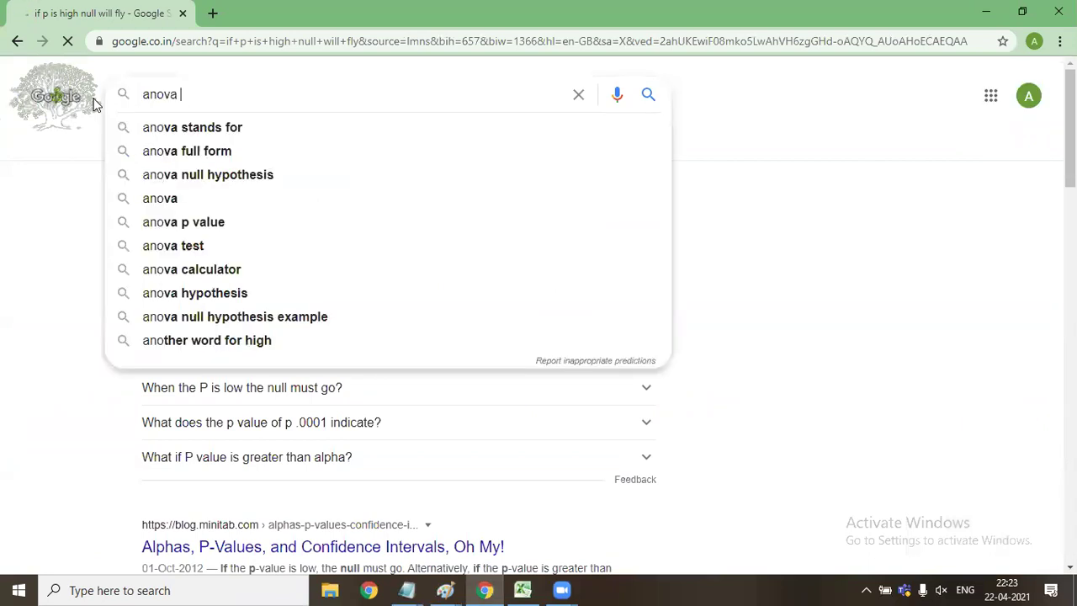
{"action": "type", "text": "vs ancov"}
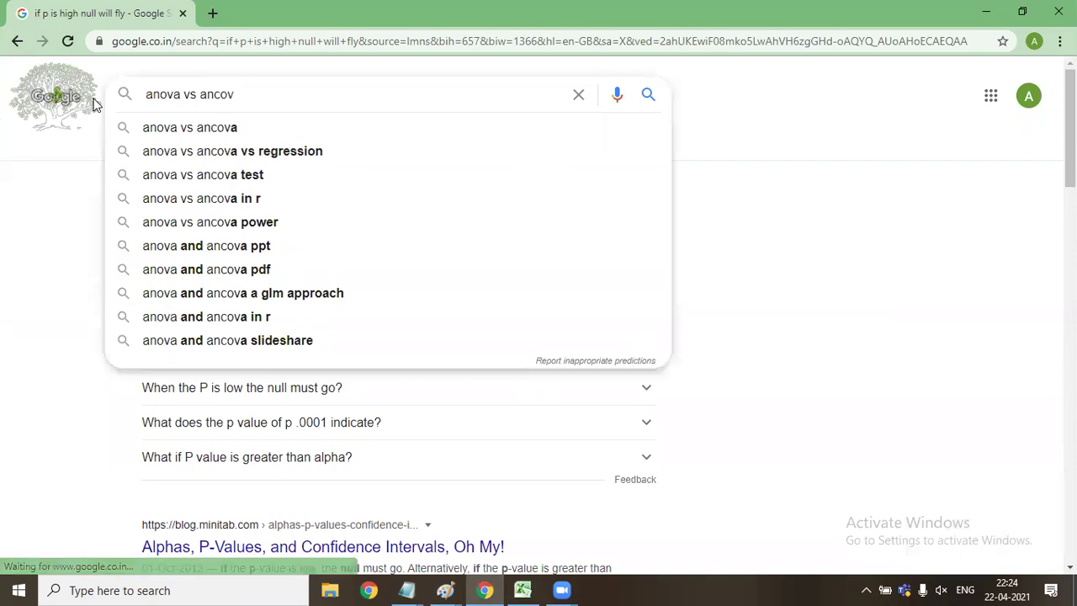
{"action": "key", "text": "Return"}
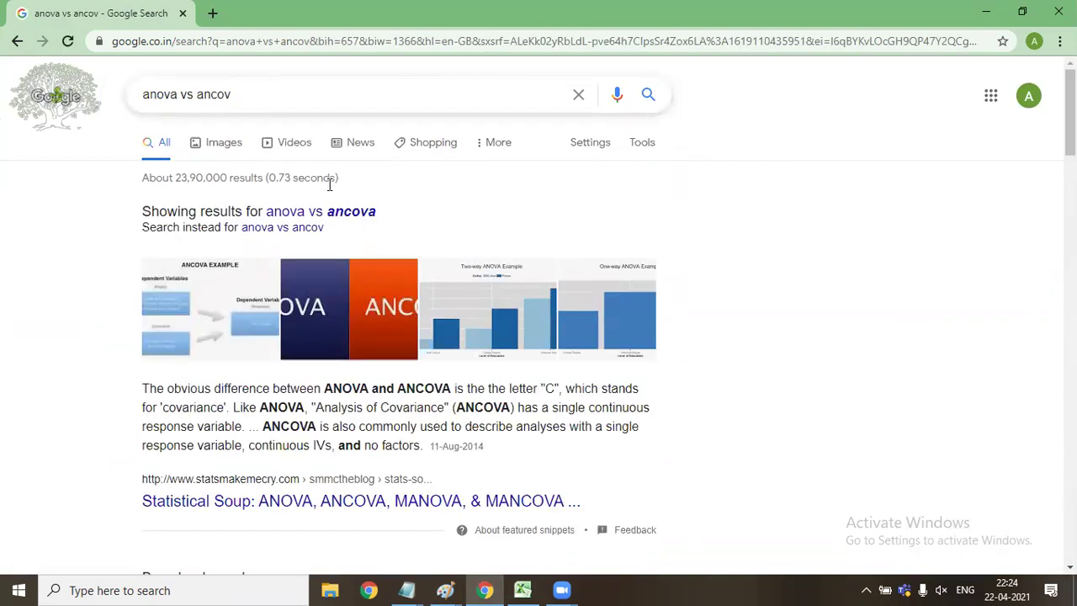
{"action": "left_click", "coordinate": [339, 213]}
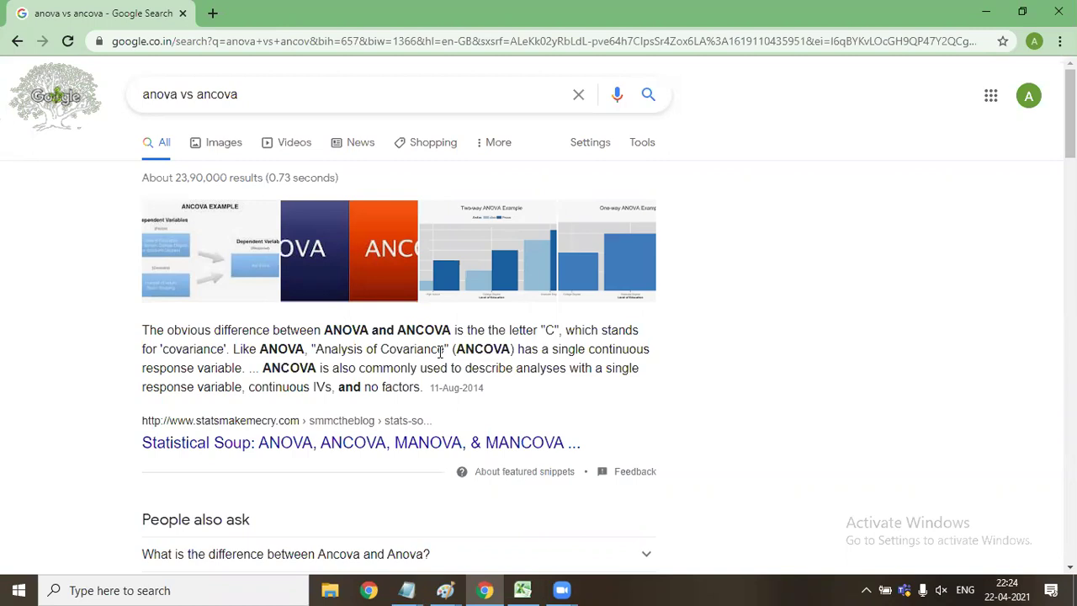
Step: Return to Excel and compare the two-sample hypotheses in rows 11 to 16 with the one-tail and two-tail P values of the t-Test output
{"action": "left_click", "coordinate": [985, 17]}
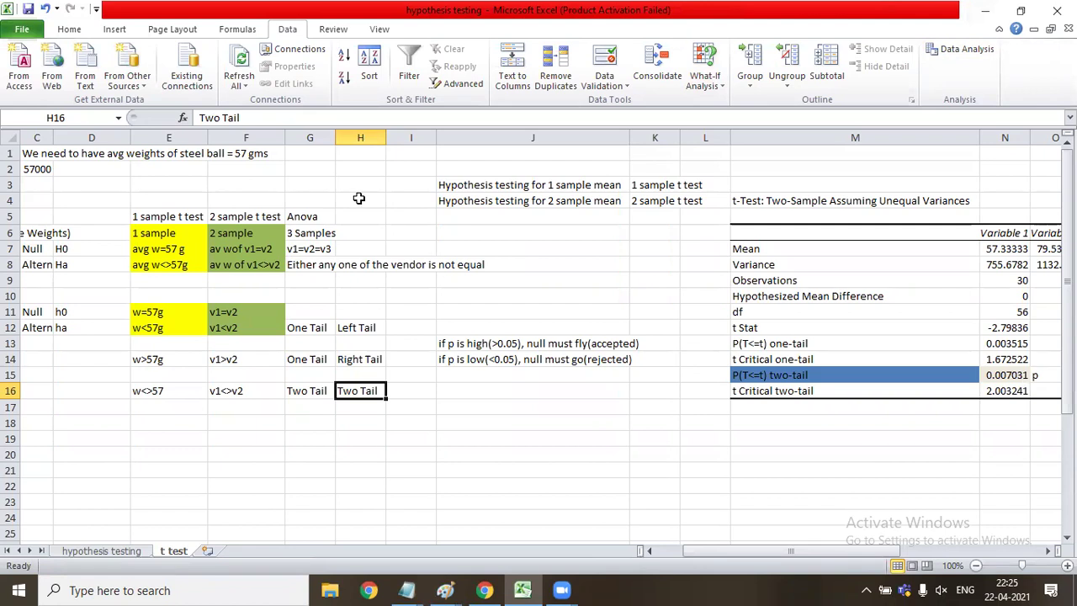
{"action": "left_click", "coordinate": [245, 217]}
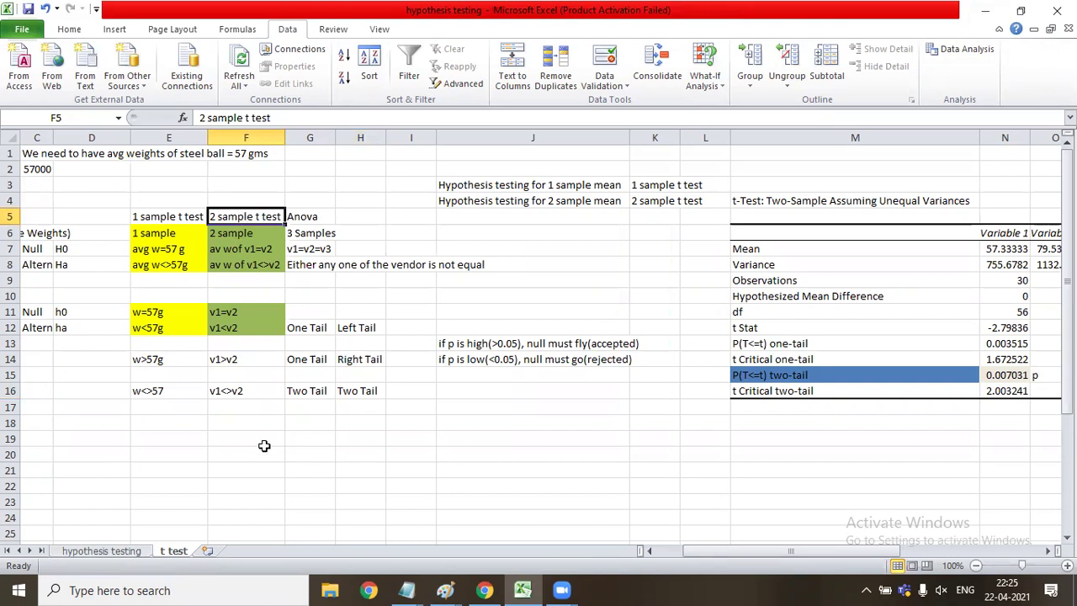
{"action": "left_click", "coordinate": [298, 390]}
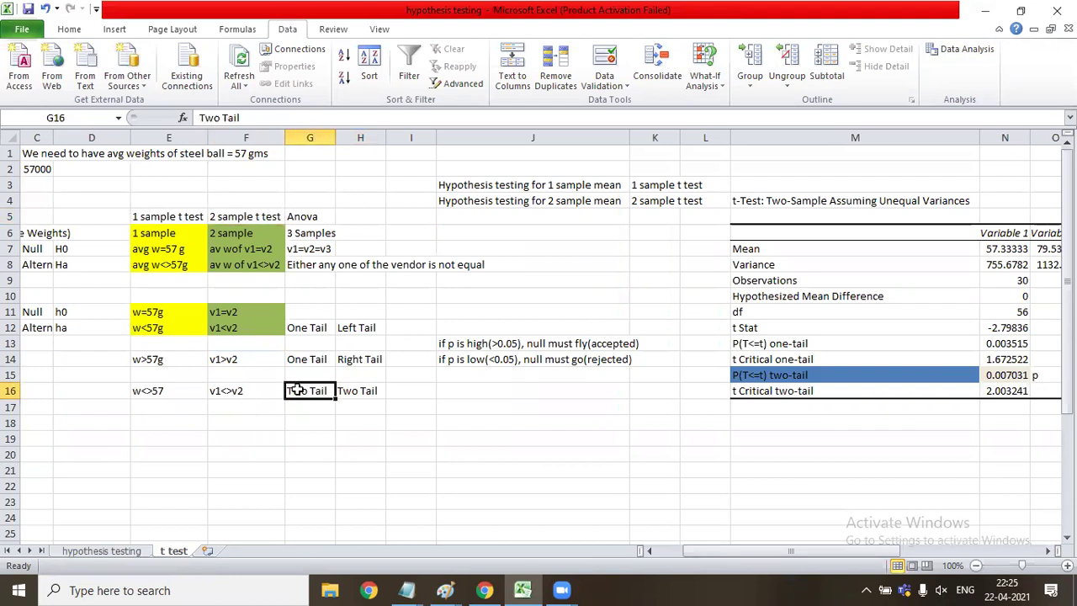
{"action": "left_click", "coordinate": [238, 389]}
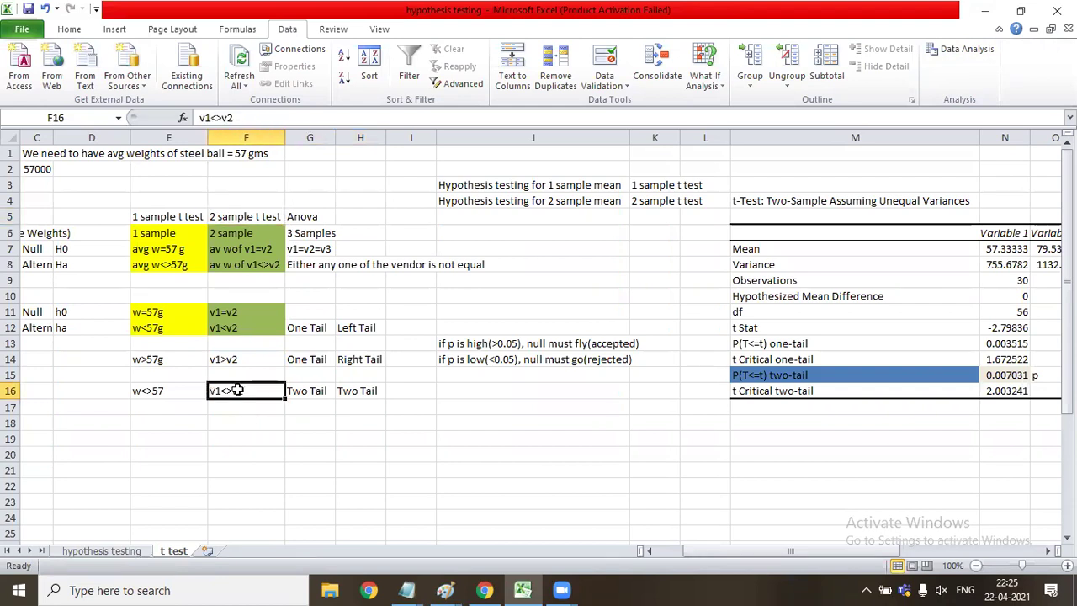
{"action": "left_click", "coordinate": [250, 311]}
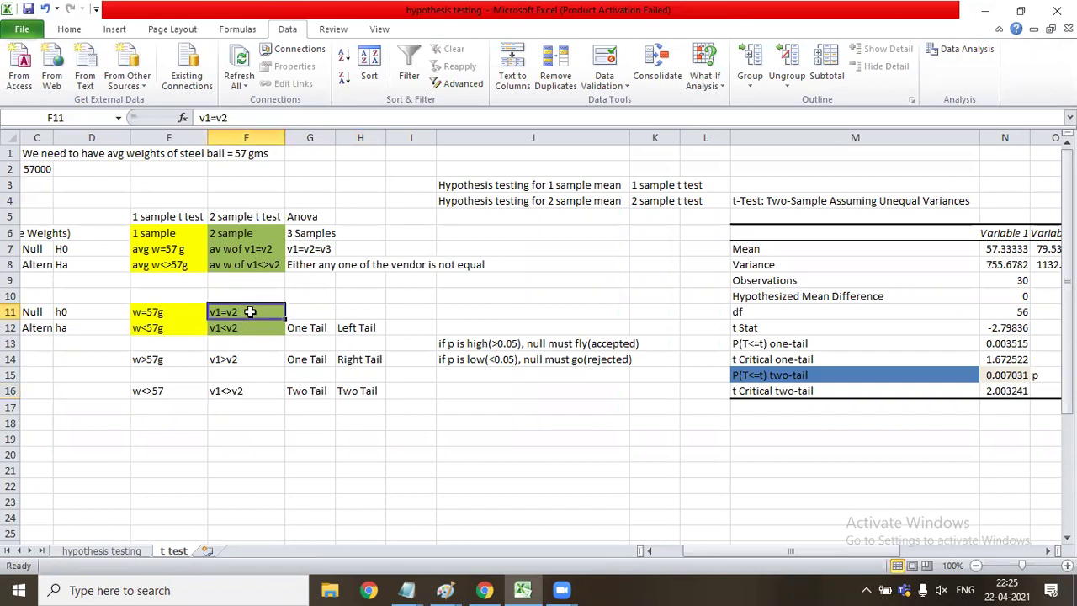
{"action": "left_click", "coordinate": [242, 389]}
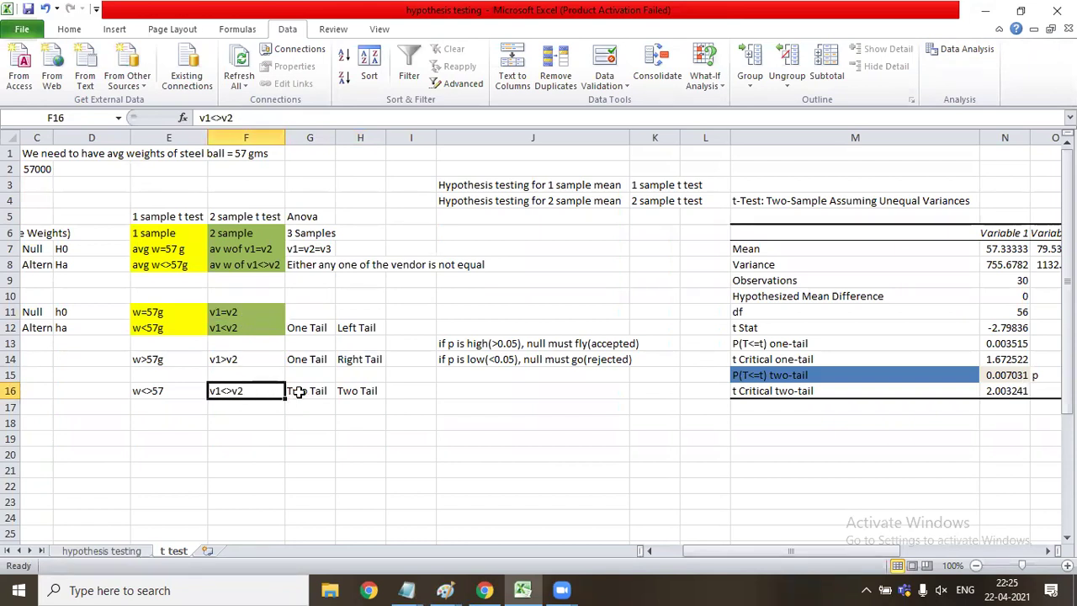
{"action": "left_click_drag", "start_coordinate": [298, 391], "coordinate": [252, 392]}
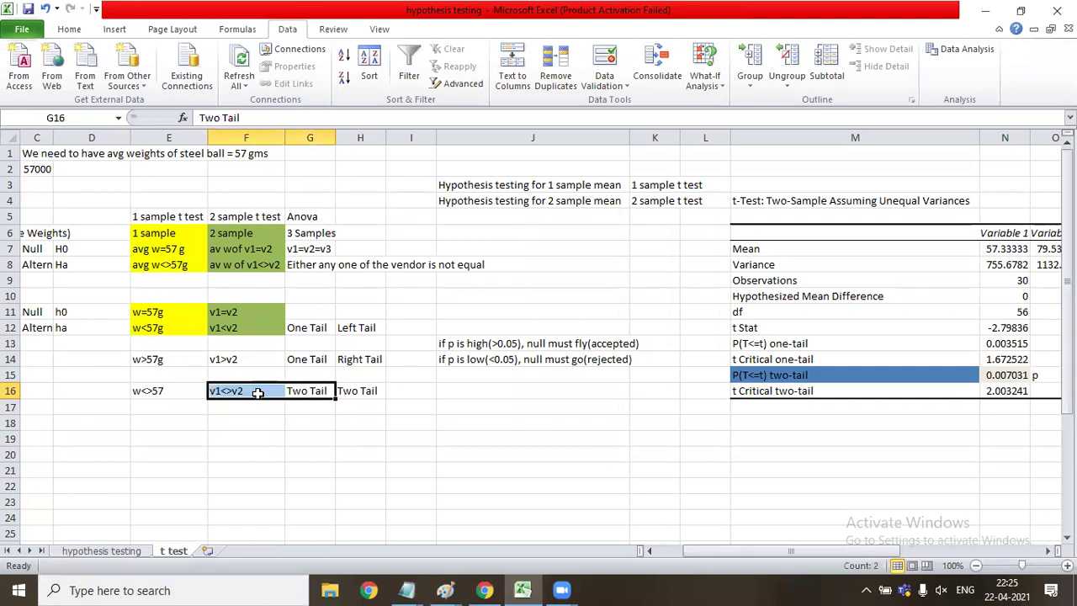
{"action": "left_click", "coordinate": [787, 374]}
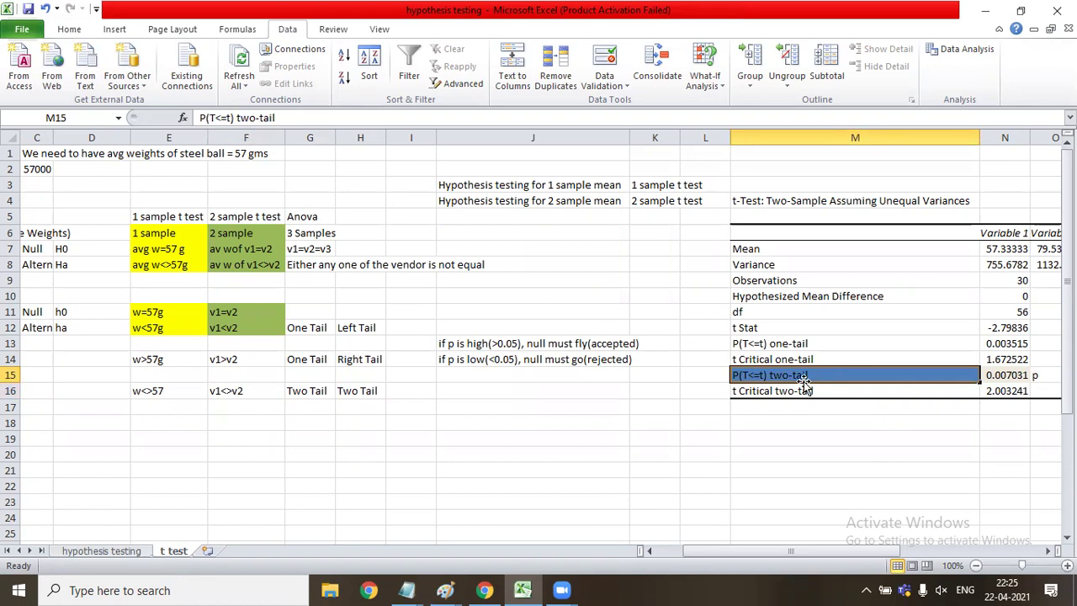
{"action": "left_click", "coordinate": [221, 330]}
{"action": "left_click", "coordinate": [227, 358]}
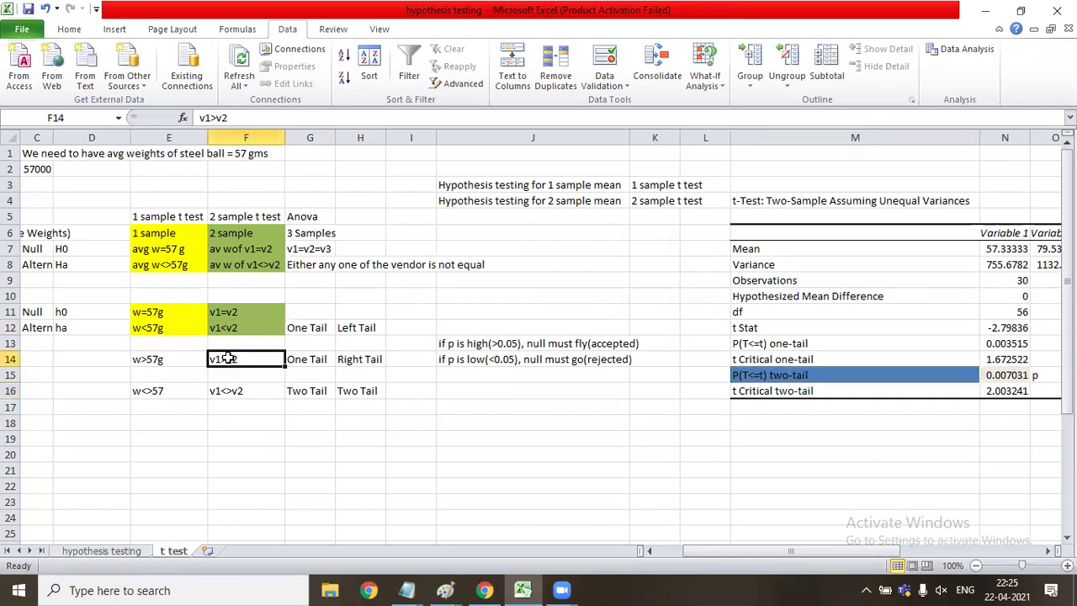
{"action": "left_click", "coordinate": [757, 341]}
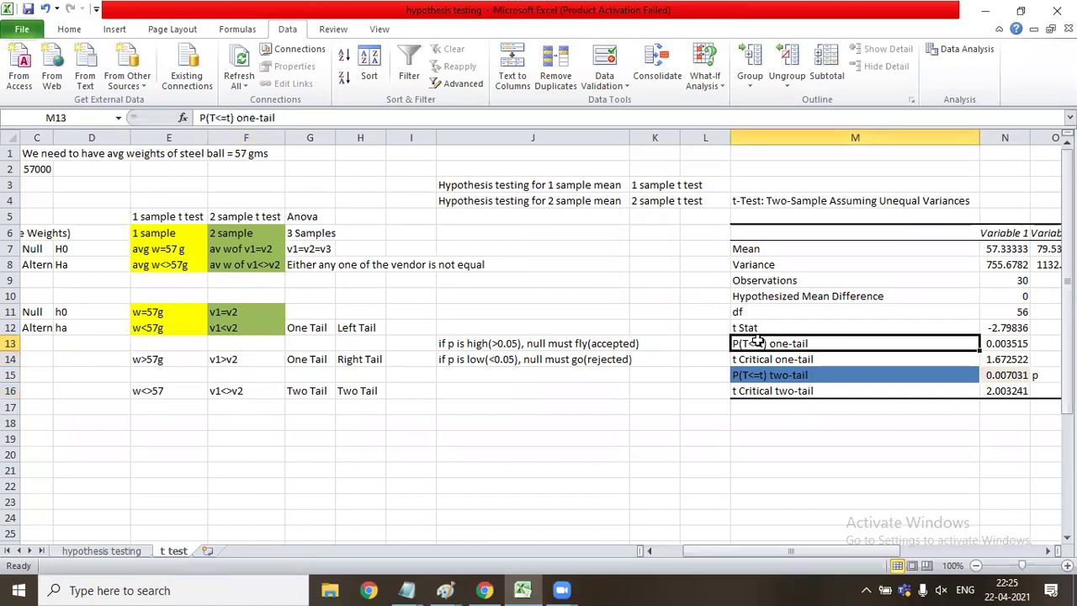
{"action": "left_click", "coordinate": [1005, 344]}
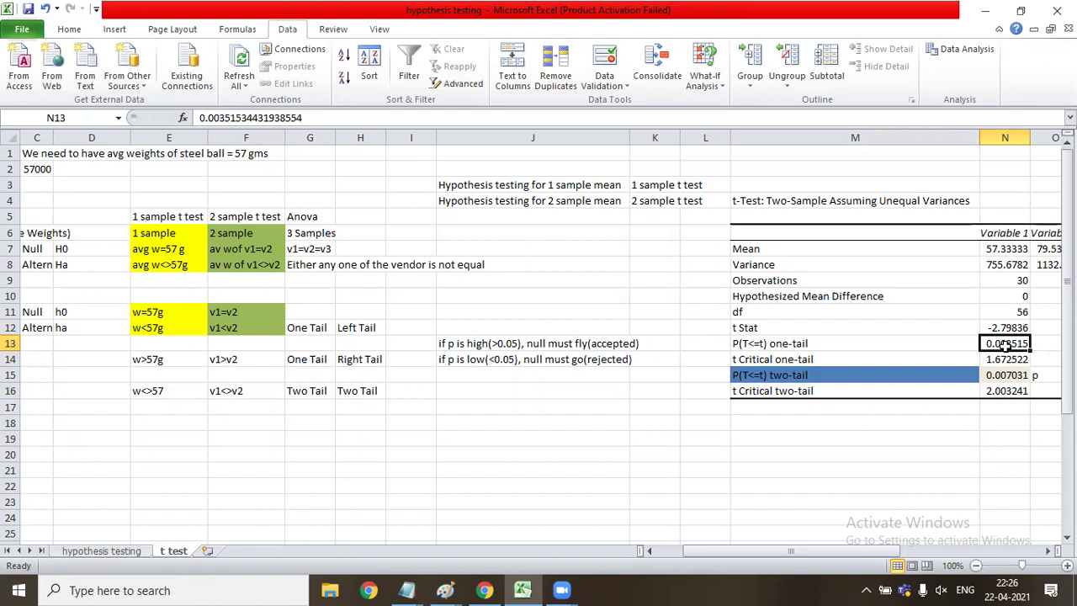
{"action": "left_click", "coordinate": [178, 214]}
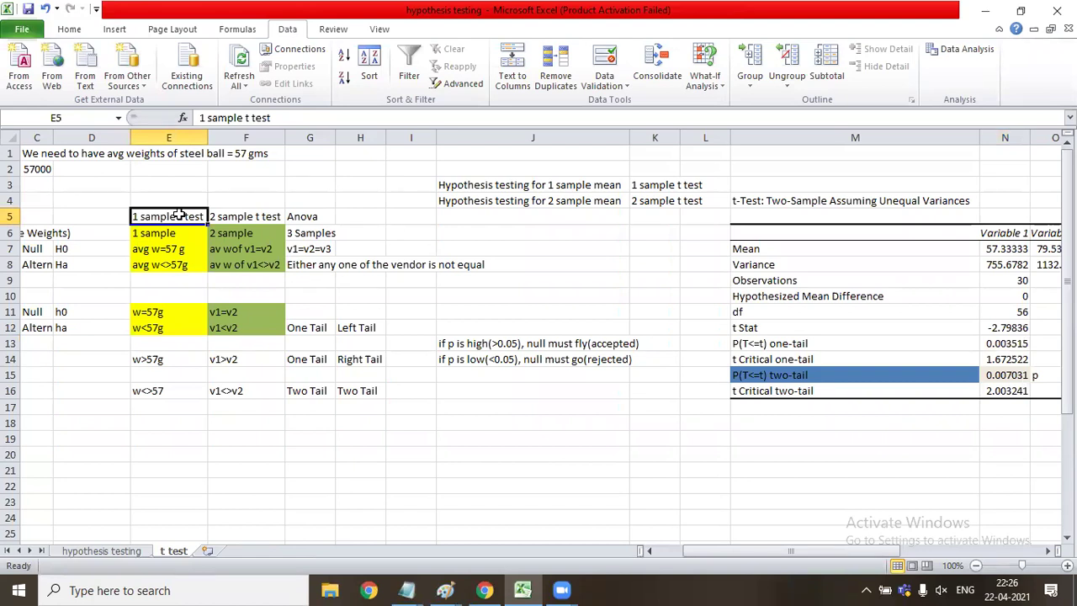
Step: Review the one-sample hypotheses in column E against the tail types and directions listed in columns G and H
{"action": "left_click_drag", "start_coordinate": [165, 311], "coordinate": [146, 389]}
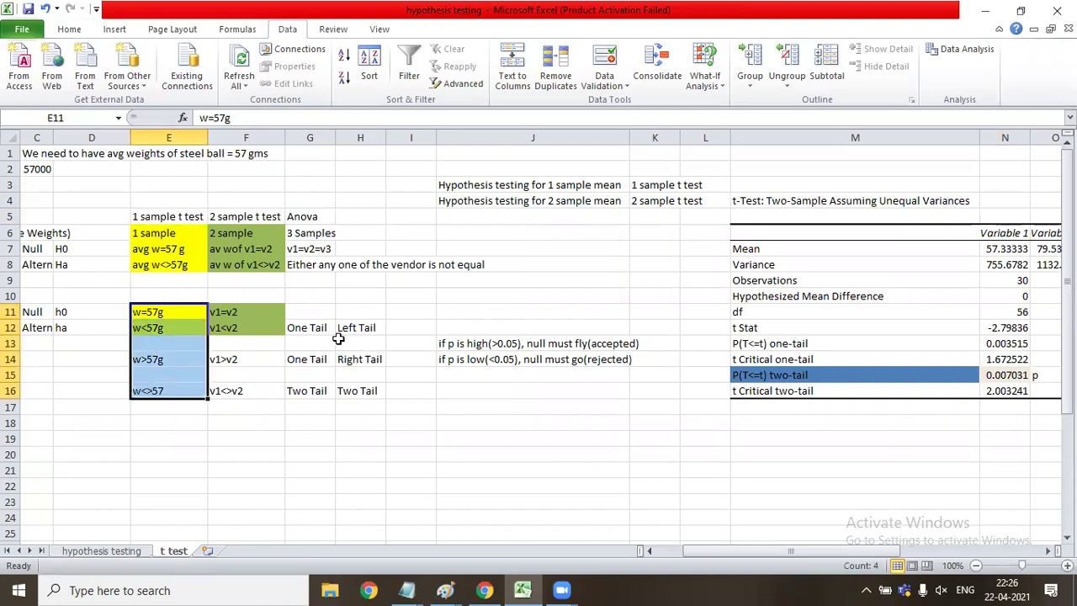
{"action": "left_click_drag", "start_coordinate": [311, 328], "coordinate": [309, 392]}
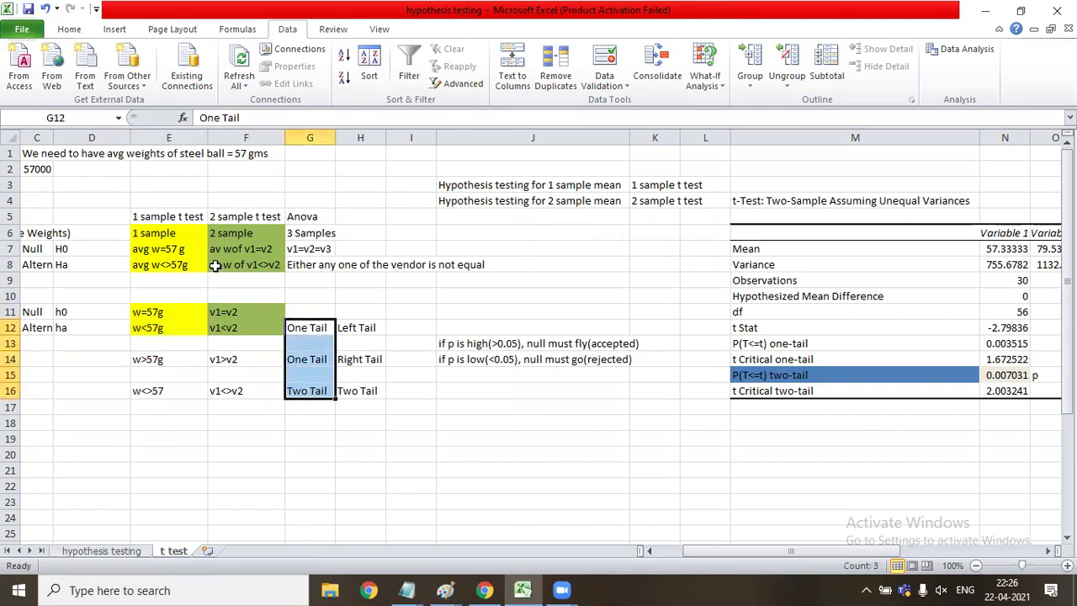
{"action": "left_click", "coordinate": [244, 215]}
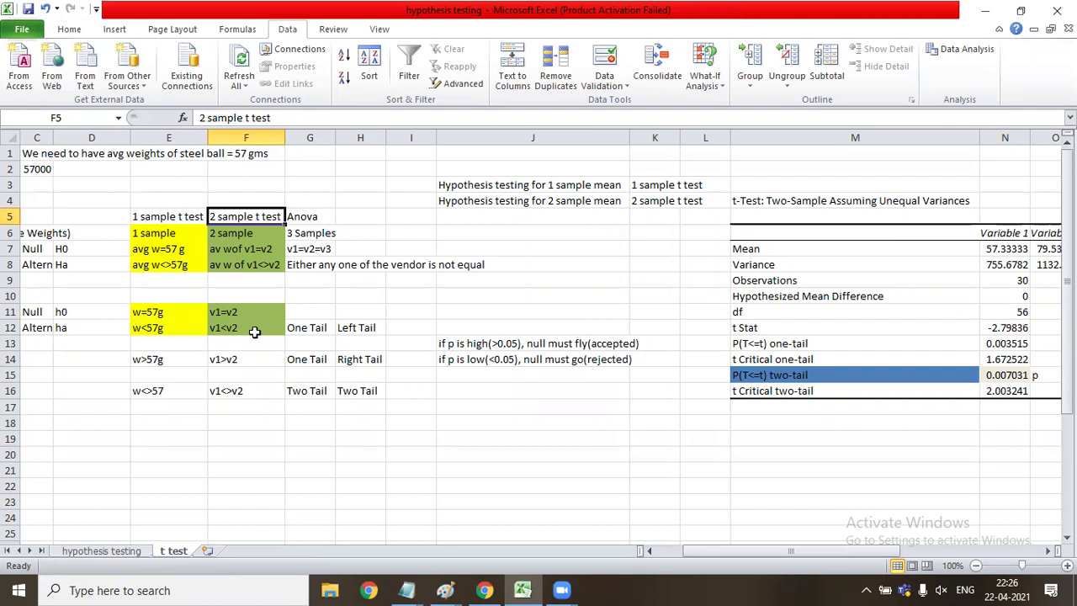
{"action": "left_click_drag", "start_coordinate": [348, 329], "coordinate": [338, 393]}
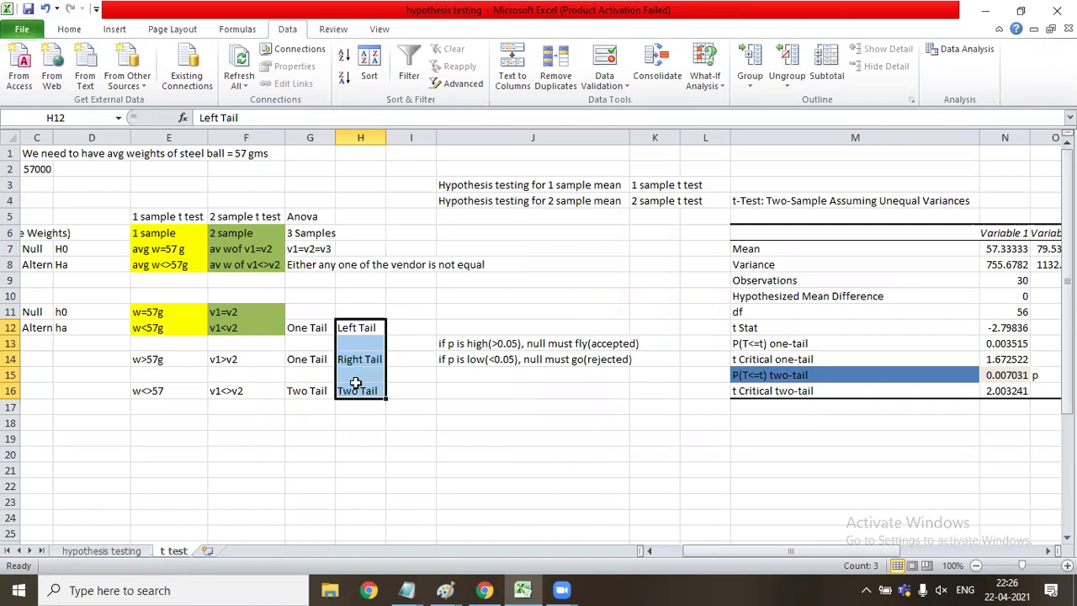
Step: Widen column J slightly so the p-value decision rules in J13 and J14 fit inside the column
{"action": "left_click", "coordinate": [480, 345]}
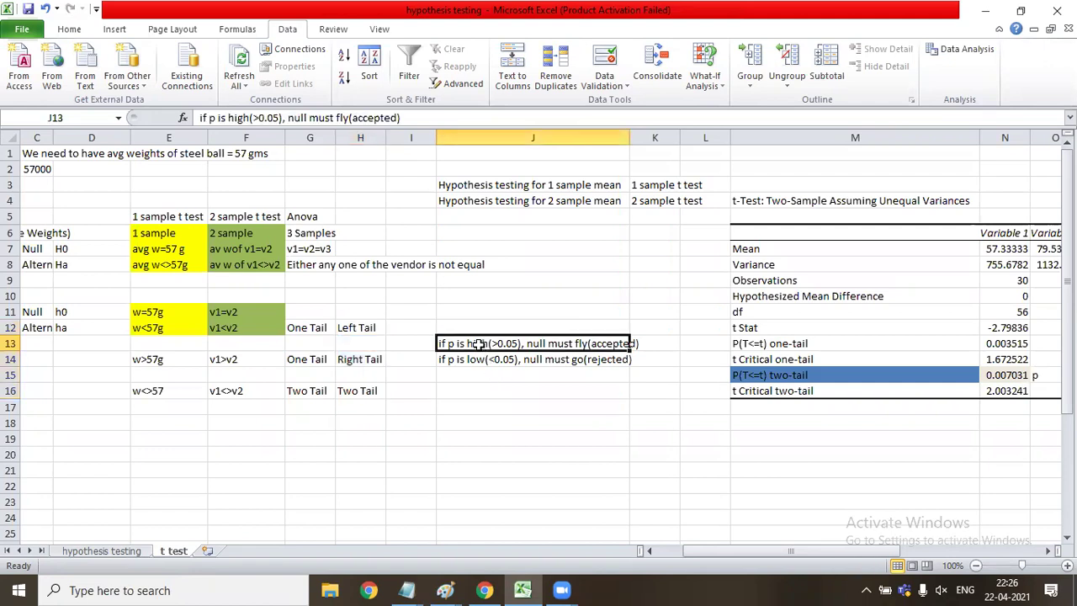
{"action": "left_click", "coordinate": [480, 390]}
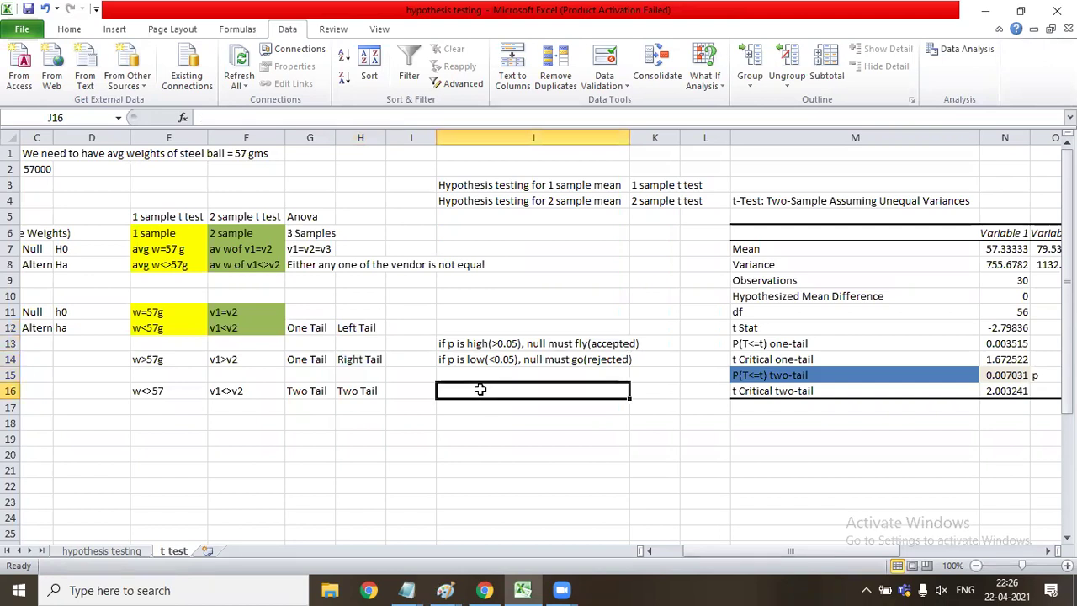
{"action": "left_click_drag", "start_coordinate": [629, 137], "coordinate": [647, 138]}
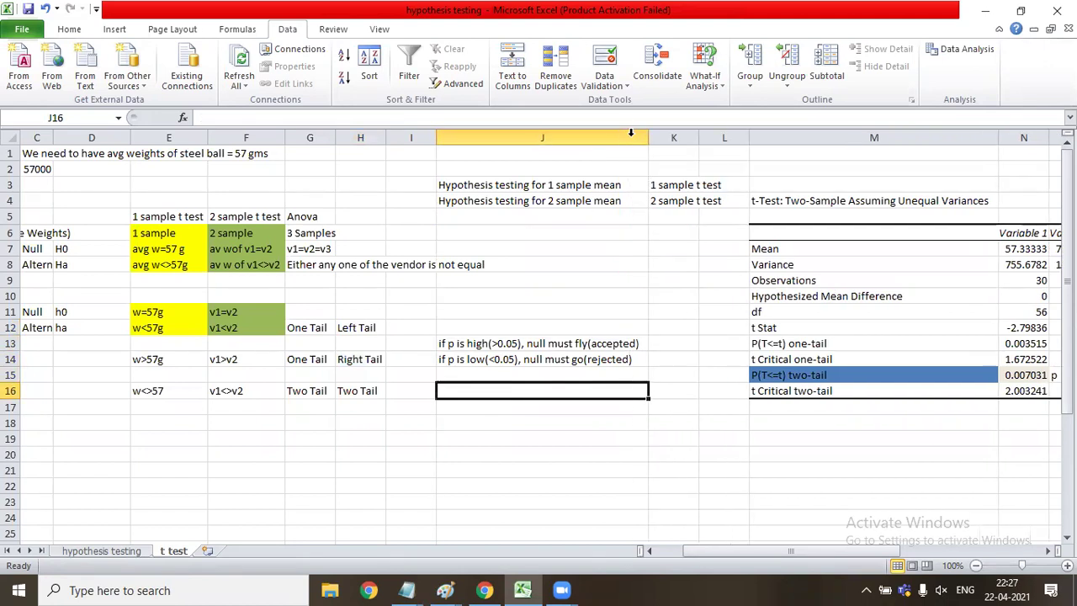
{"action": "left_click_drag", "start_coordinate": [562, 345], "coordinate": [563, 355]}
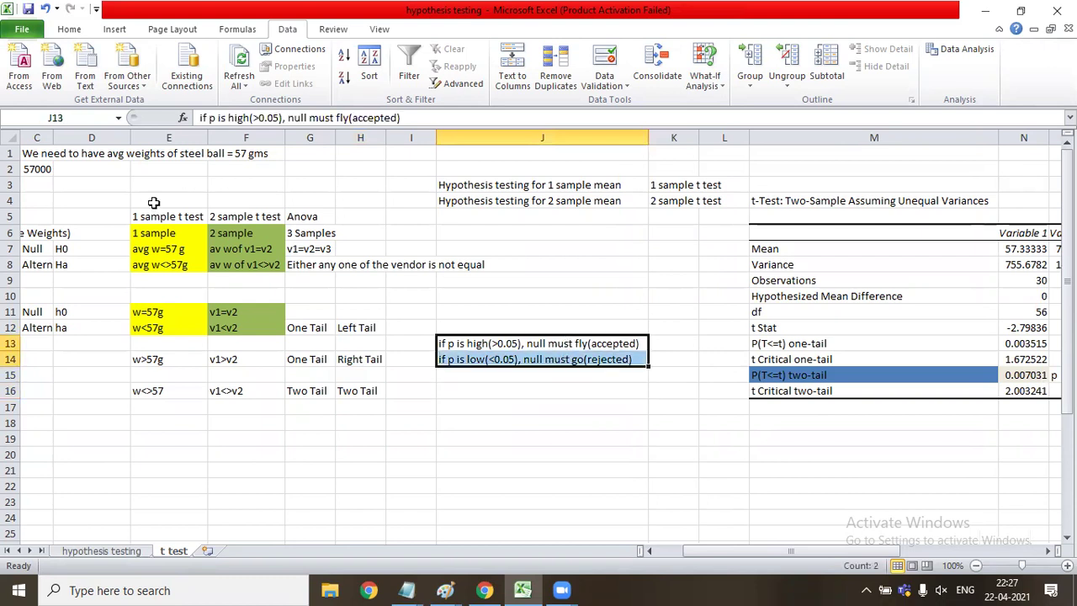
{"action": "left_click_drag", "start_coordinate": [145, 216], "coordinate": [339, 386]}
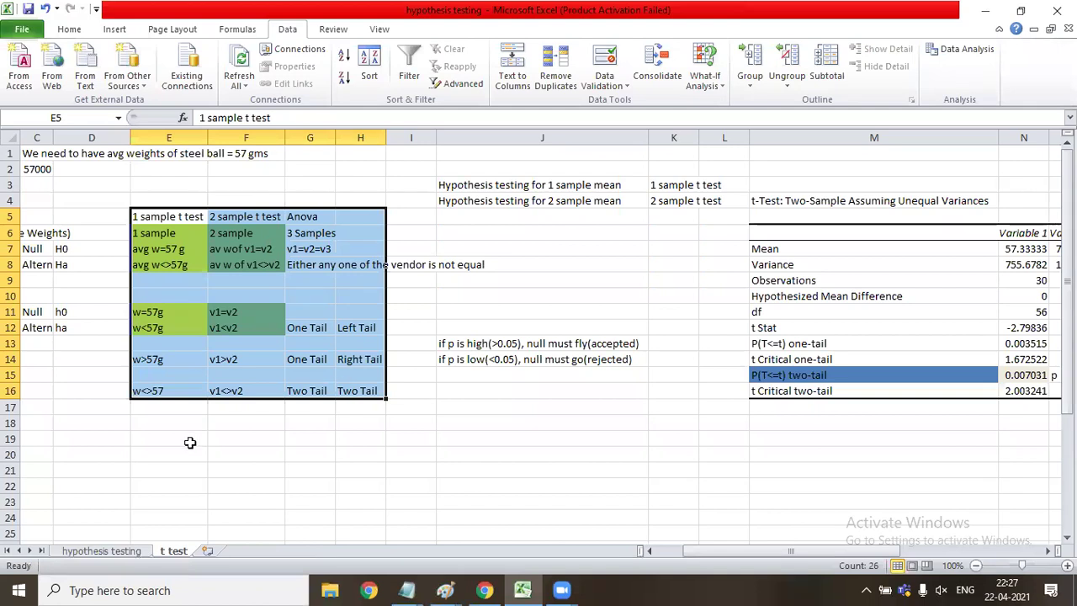
Step: Enter the heading "Topics left" in cell E23, below the hypotheses
{"action": "left_click", "coordinate": [91, 343]}
{"action": "left_click", "coordinate": [89, 465]}
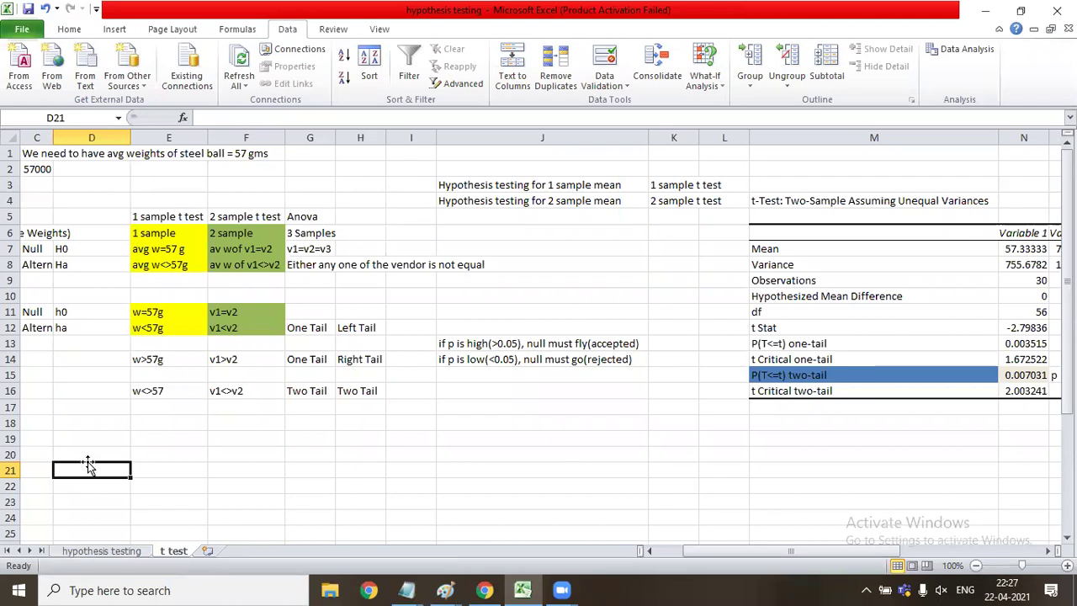
{"action": "key", "text": "Down"}
{"action": "key", "text": "Down"}
{"action": "key", "text": "Right"}
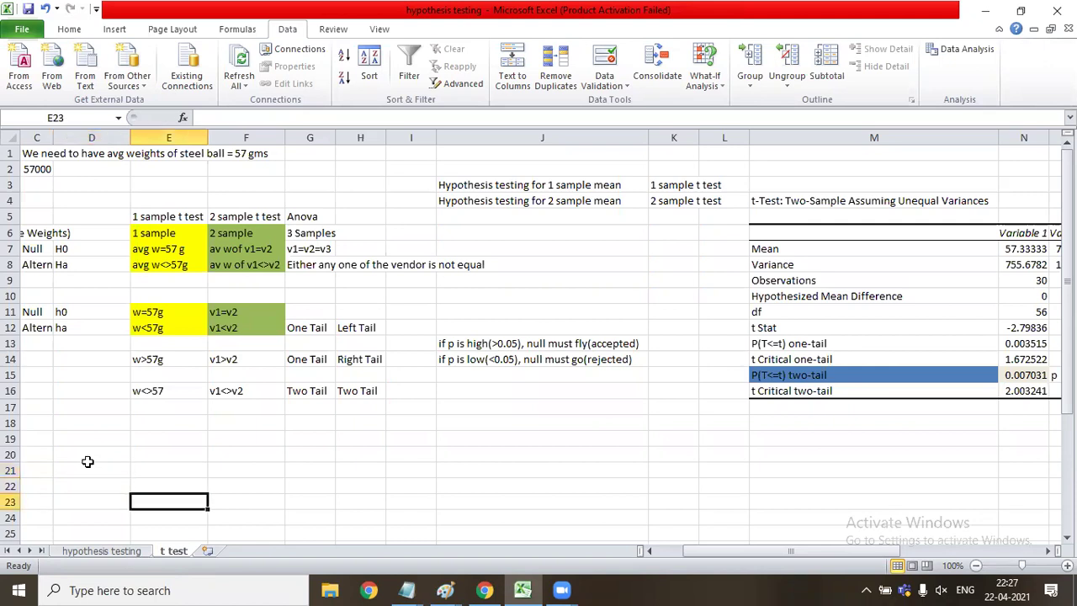
{"action": "type", "text": "Topics left"}
{"action": "key", "text": "Tab"}
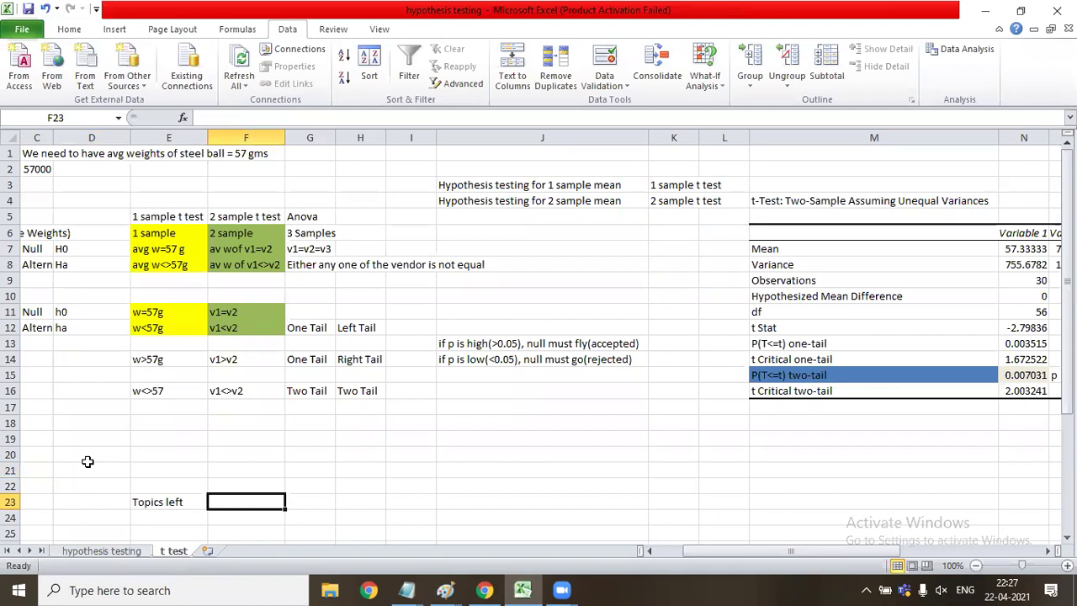
{"action": "key", "text": "Return"}
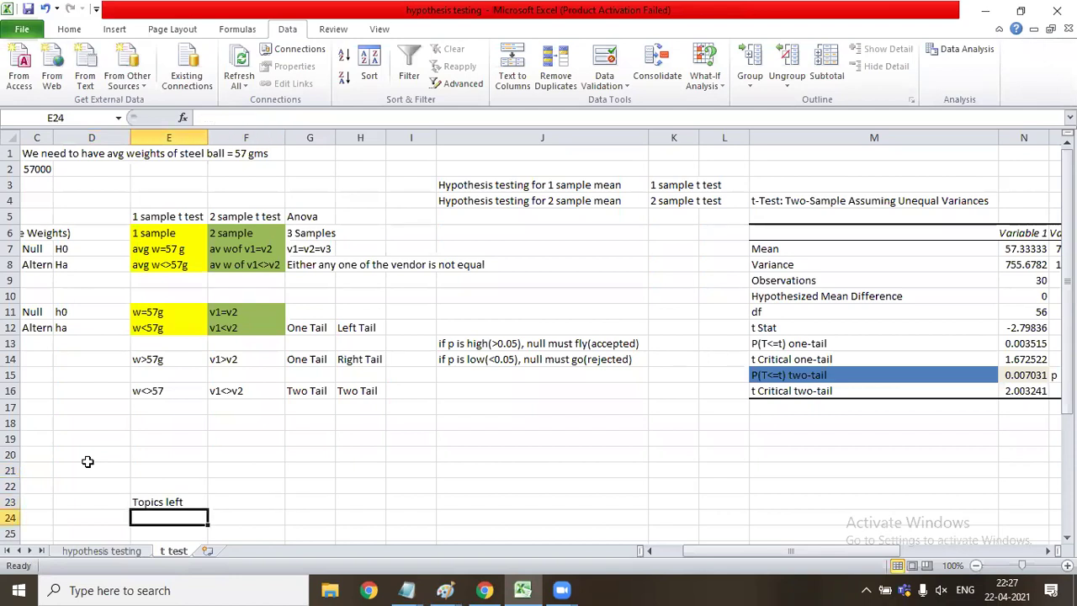
Step: Compare the threshold in the J13 p-value rule with the Alpha setting of the t-Test: Two-Sample Assuming Unequal Variances analysis
{"action": "left_click", "coordinate": [765, 375]}
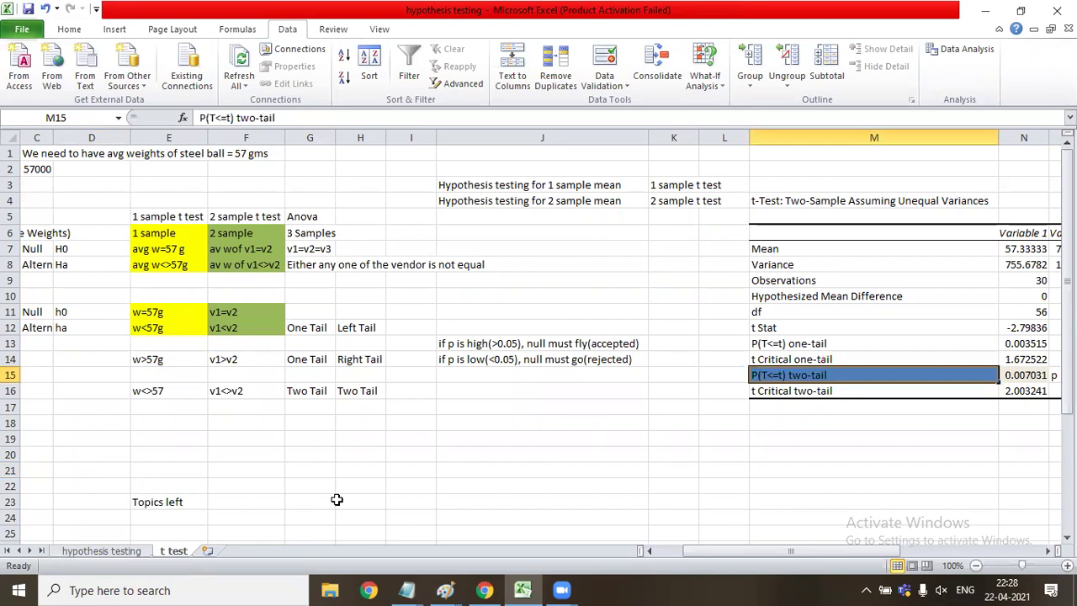
{"action": "left_click", "coordinate": [146, 515]}
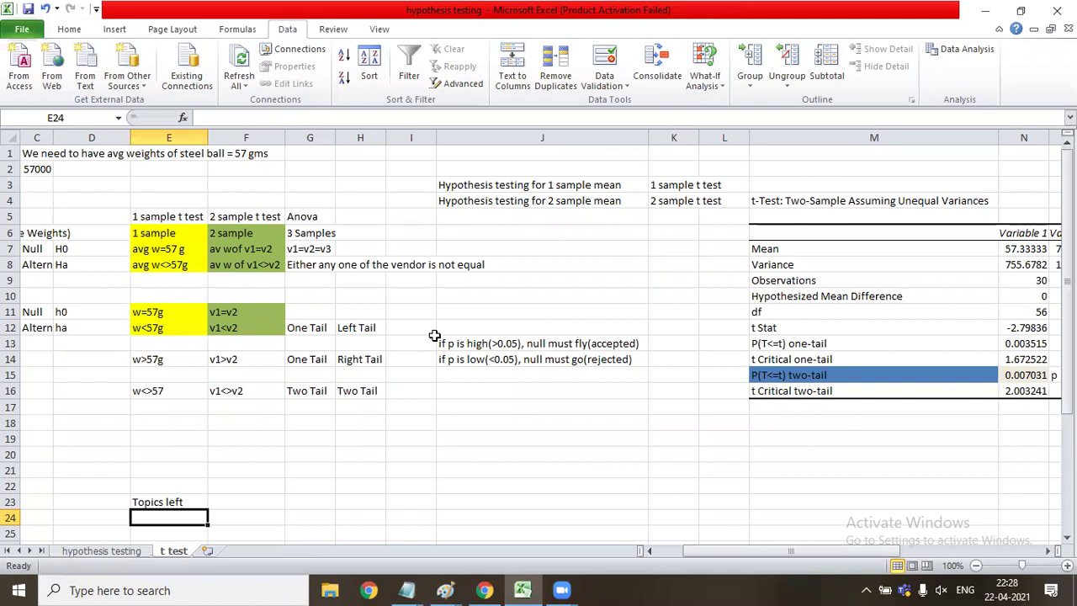
{"action": "left_click", "coordinate": [511, 343]}
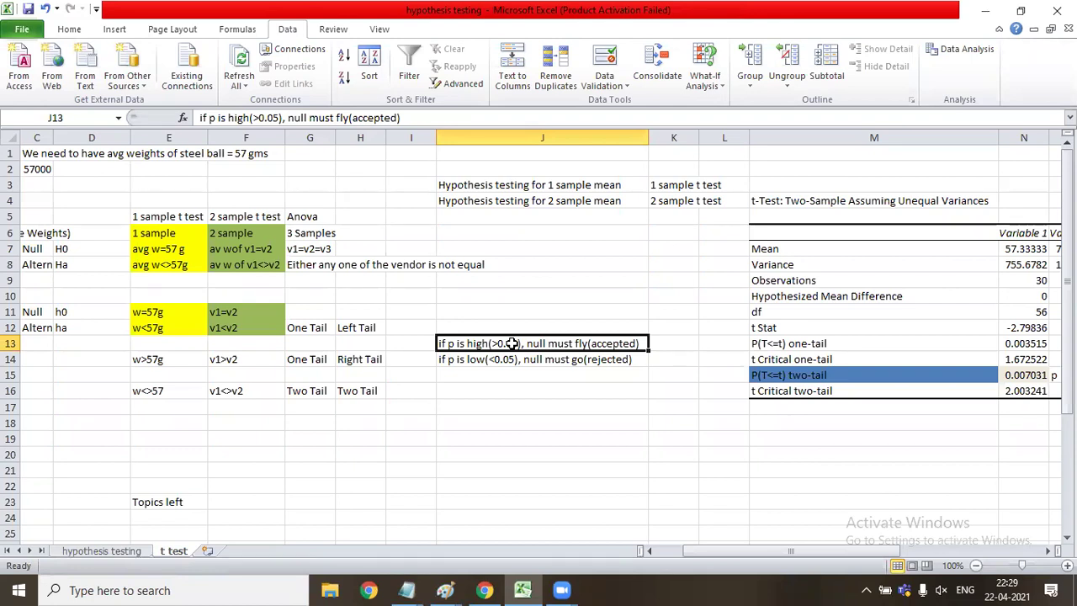
{"action": "left_click", "coordinate": [511, 453]}
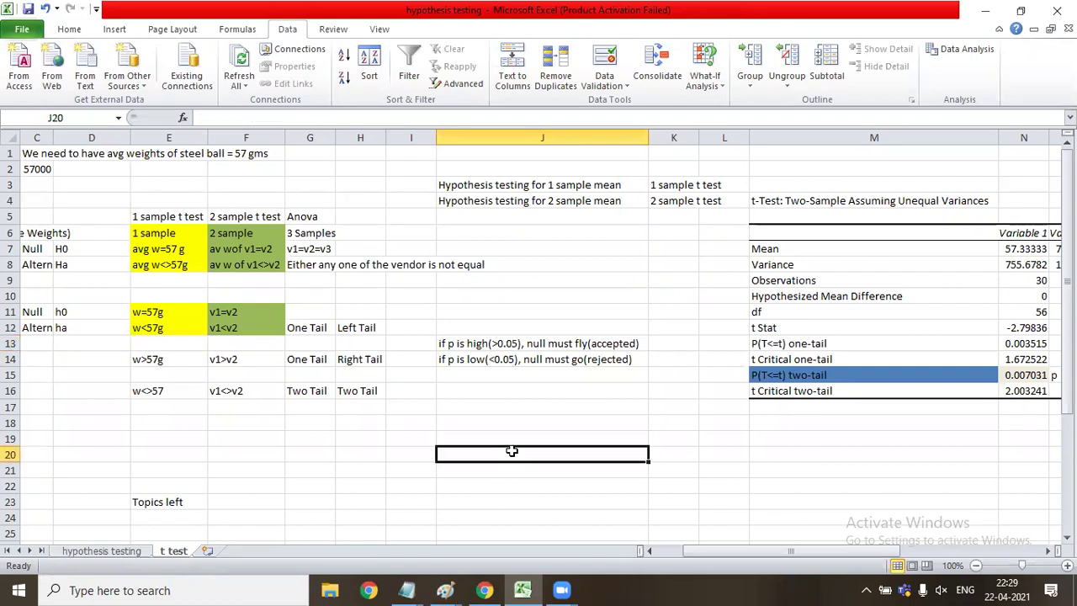
{"action": "left_click", "coordinate": [515, 345]}
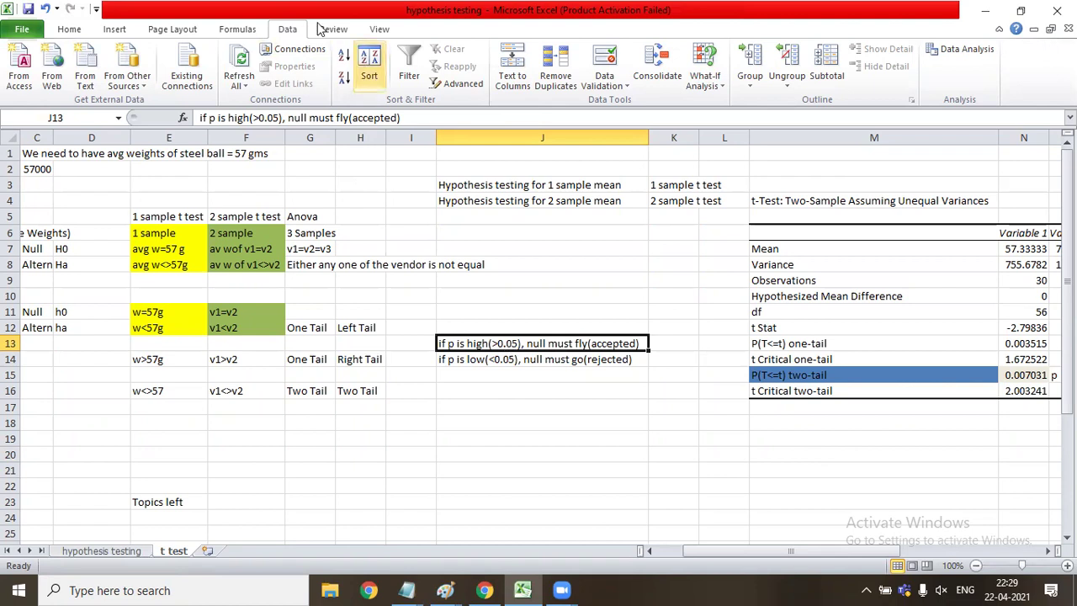
{"action": "left_click", "coordinate": [967, 54]}
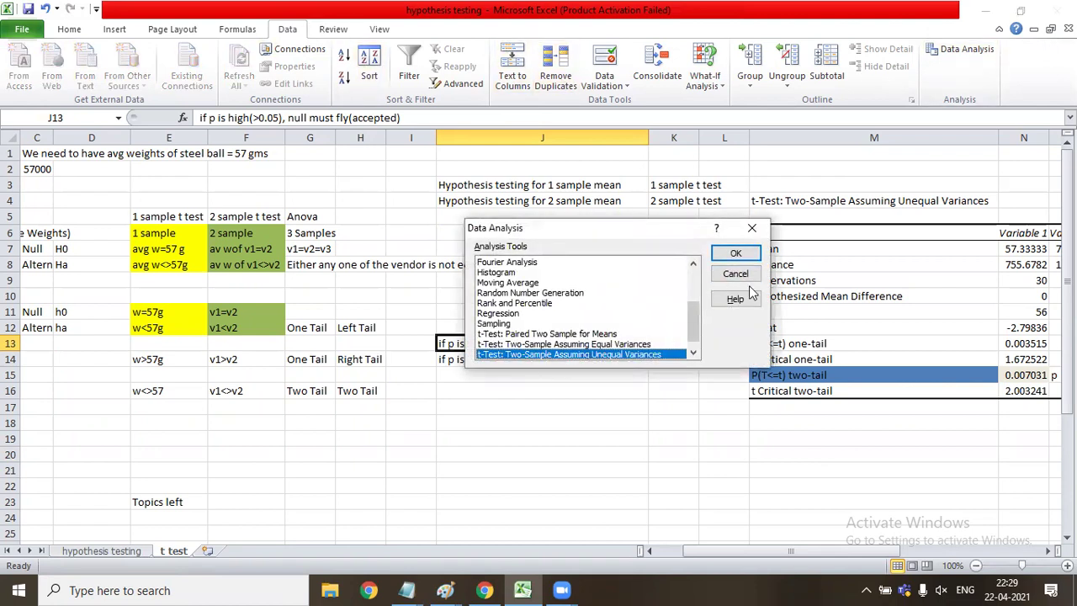
{"action": "left_click", "coordinate": [735, 253]}
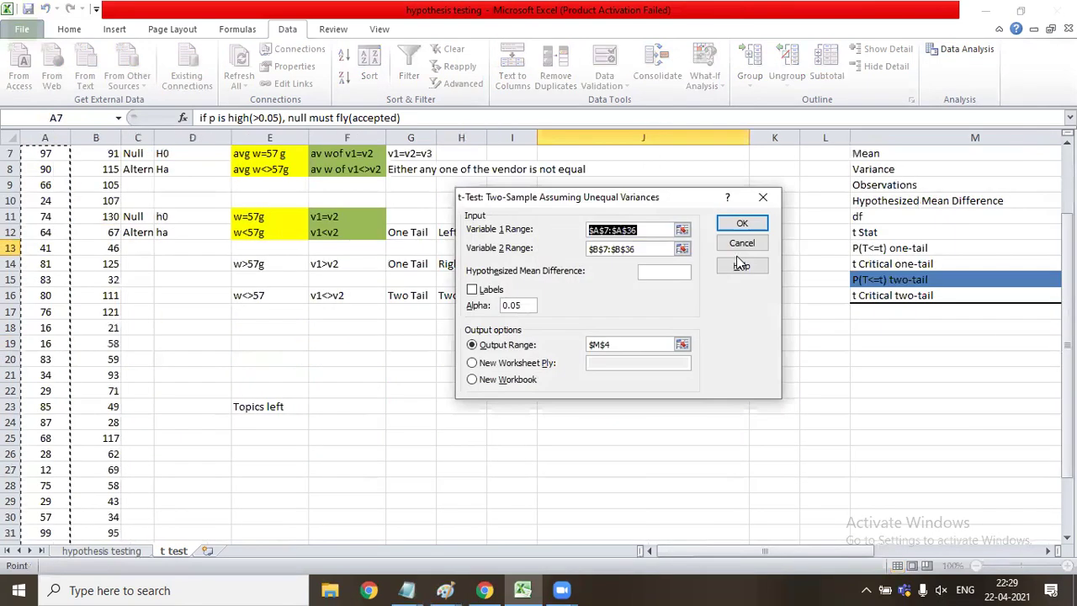
{"action": "left_click_drag", "start_coordinate": [529, 305], "coordinate": [501, 305]}
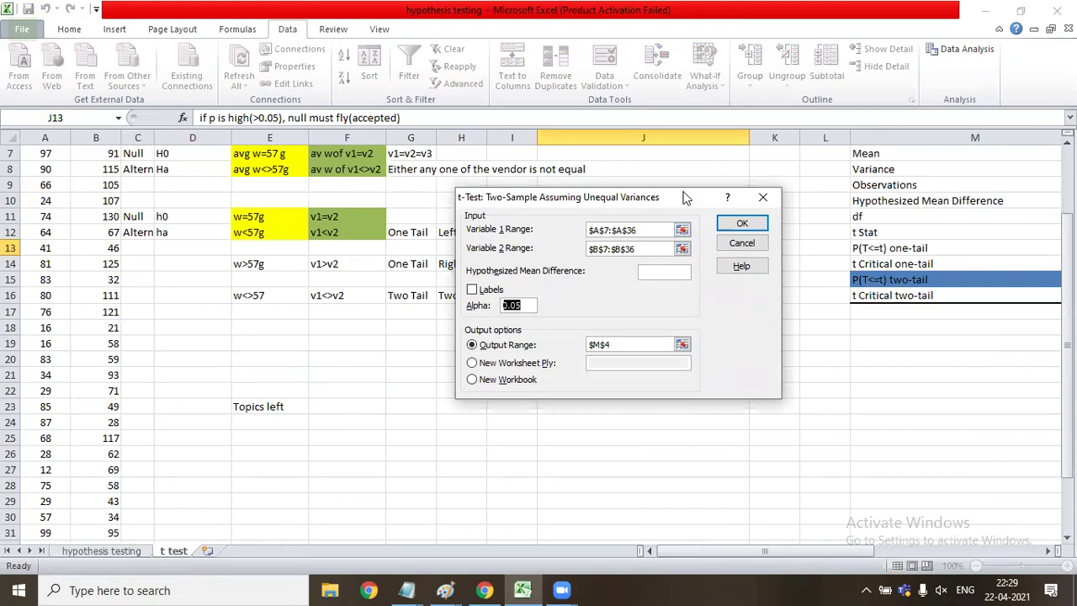
{"action": "left_click_drag", "start_coordinate": [686, 197], "coordinate": [755, 284]}
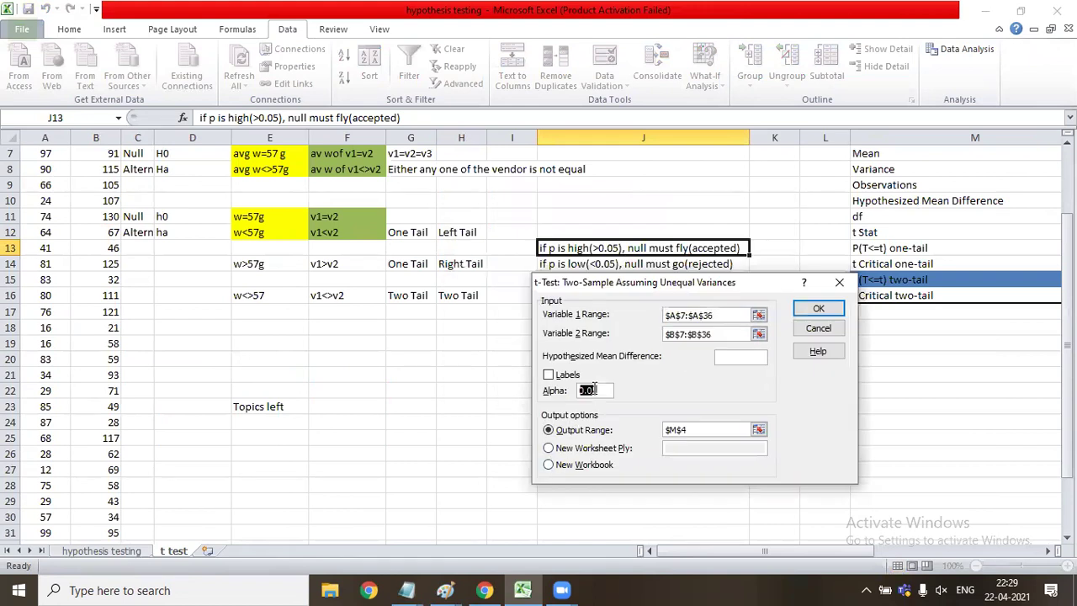
Step: Try to rerun the unequal-variances t-Test on A7:A36 and B7:B36 with alpha 0.05 and output at M4
{"action": "left_click", "coordinate": [600, 390]}
{"action": "key", "text": "BackSpace"}
{"action": "type", "text": "1"}
{"action": "key", "text": "BackSpace"}
{"action": "type", "text": "5"}
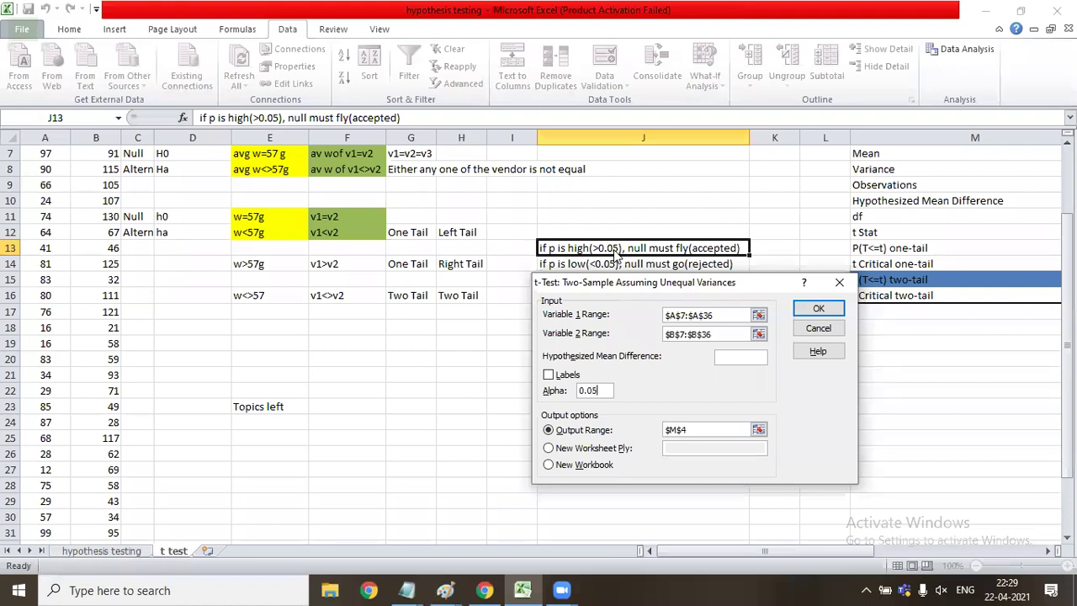
{"action": "left_click", "coordinate": [820, 309]}
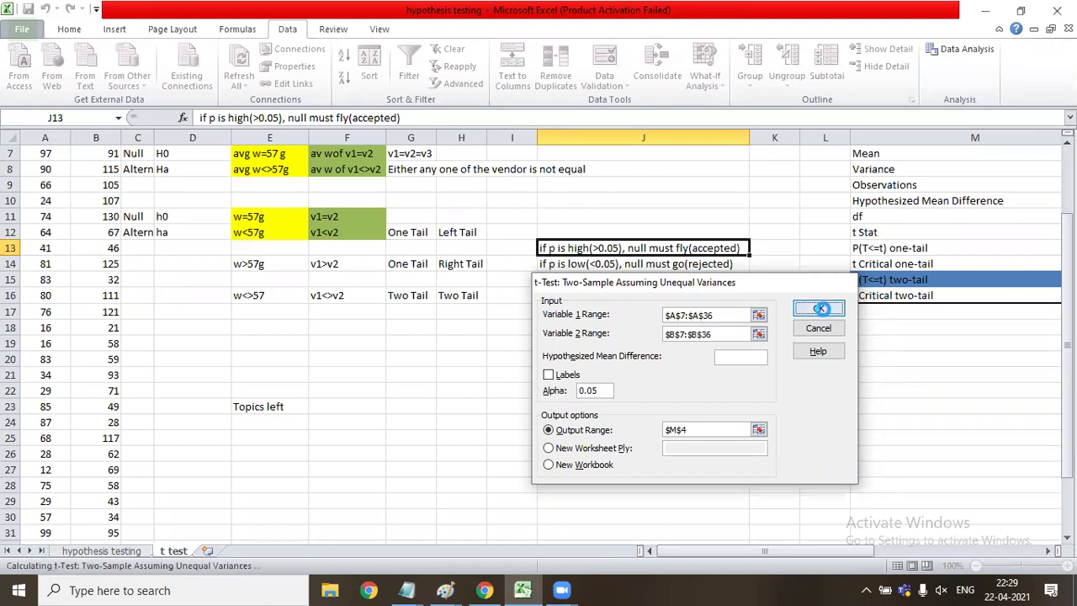
{"action": "left_click", "coordinate": [545, 336]}
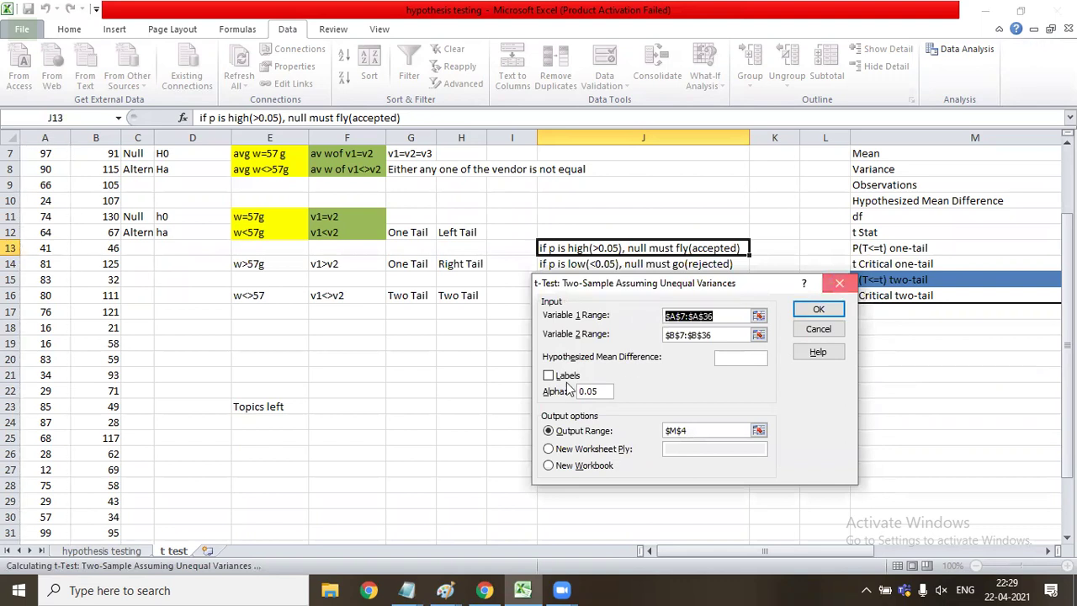
{"action": "left_click", "coordinate": [838, 282]}
{"action": "left_click", "coordinate": [829, 316]}
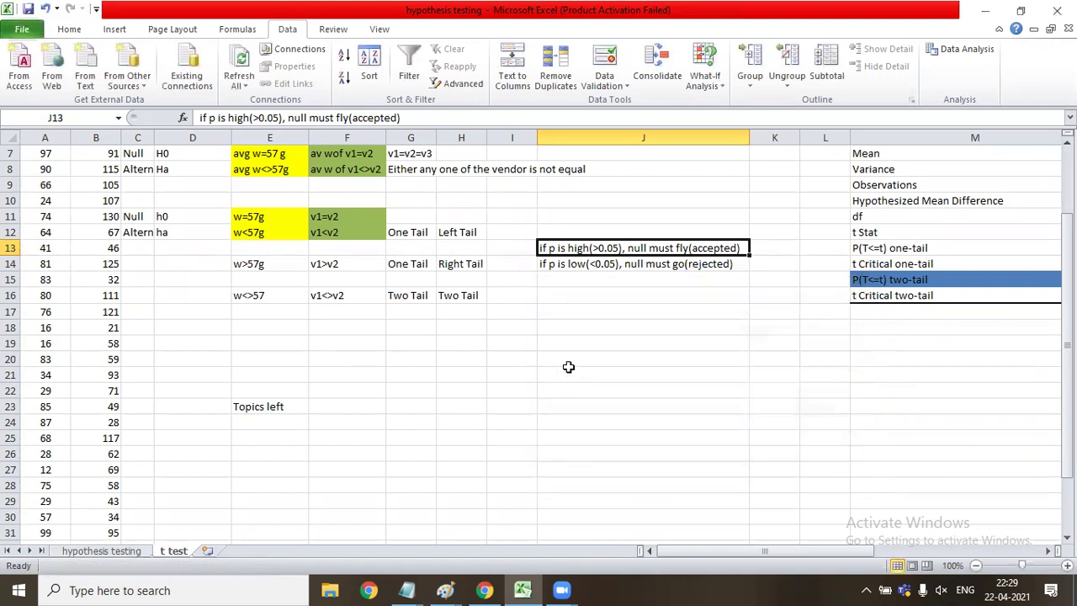
Step: Enter the 95% confidence level in J20 and its alpha of 0.05 in K20
{"action": "left_click", "coordinate": [569, 359]}
{"action": "type", "text": "955"}
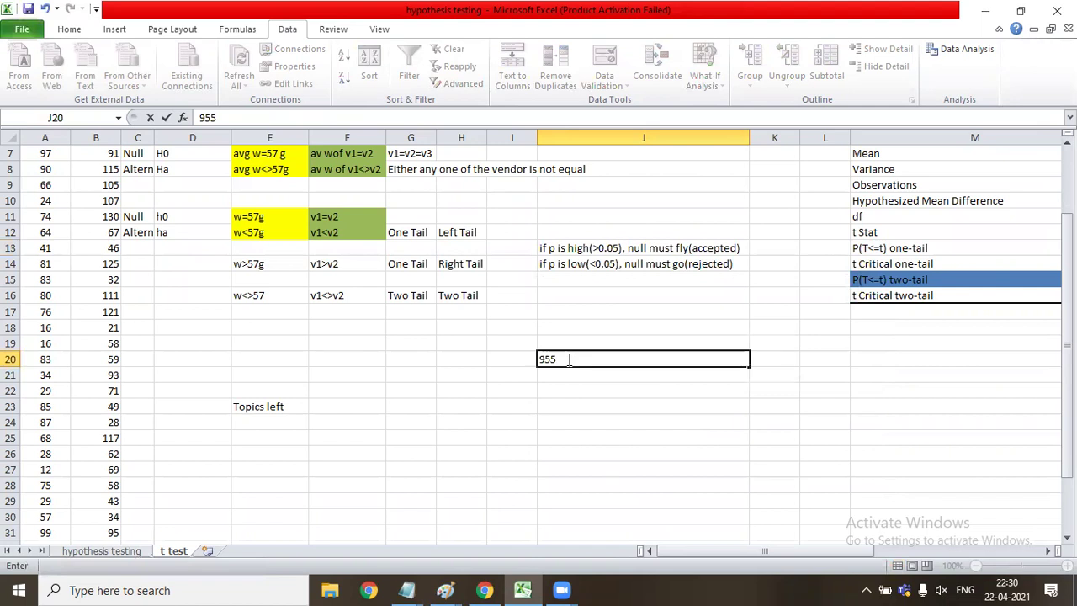
{"action": "key", "text": "BackSpace"}
{"action": "type", "text": "%"}
{"action": "key", "text": "Tab"}
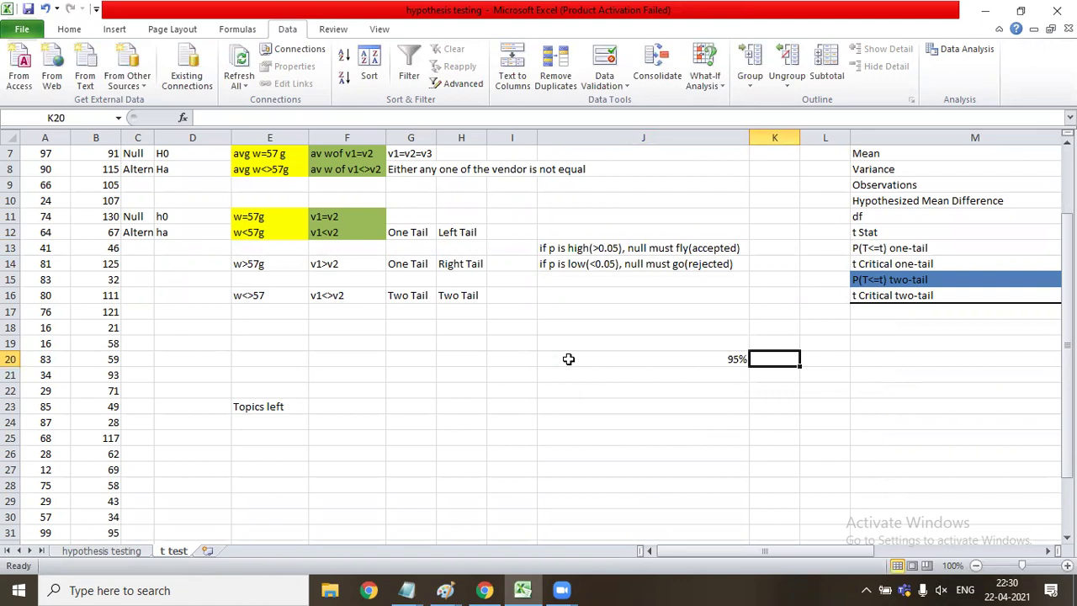
{"action": "type", "text": ".05"}
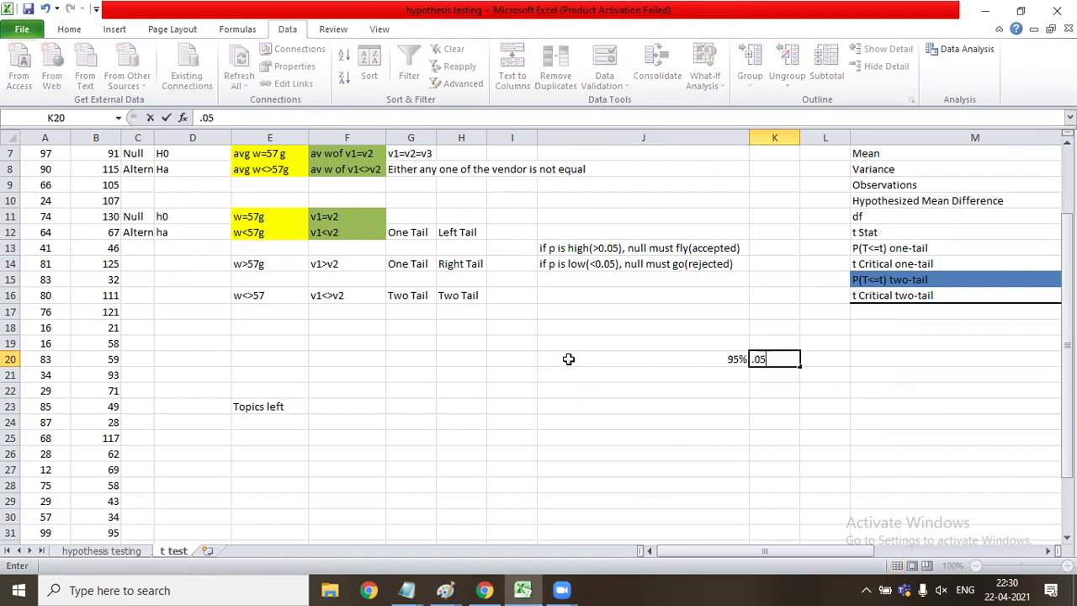
{"action": "key", "text": "Tab"}
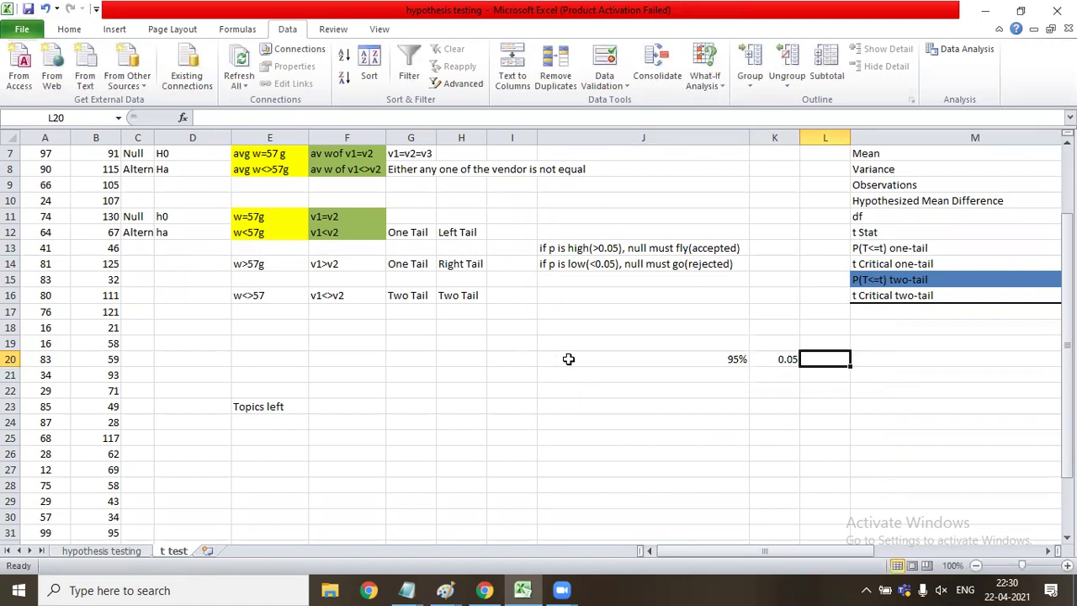
Step: Add the 99% confidence level in J21 with its alpha of 0.01 in K21
{"action": "key", "text": "Left"}
{"action": "key", "text": "Down"}
{"action": "key", "text": "Left"}
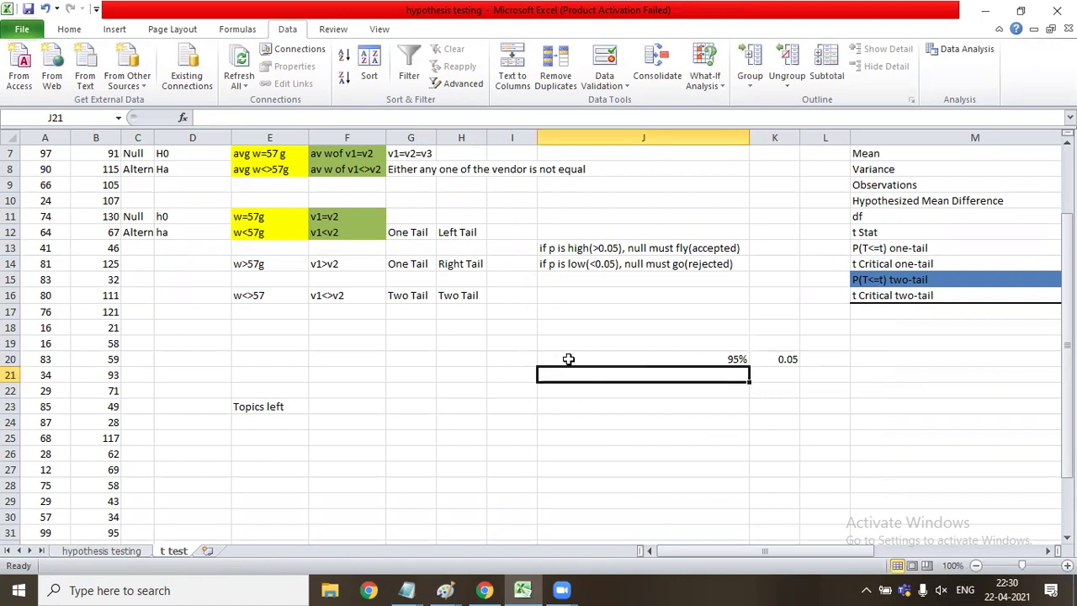
{"action": "type", "text": "99%"}
{"action": "key", "text": "Tab"}
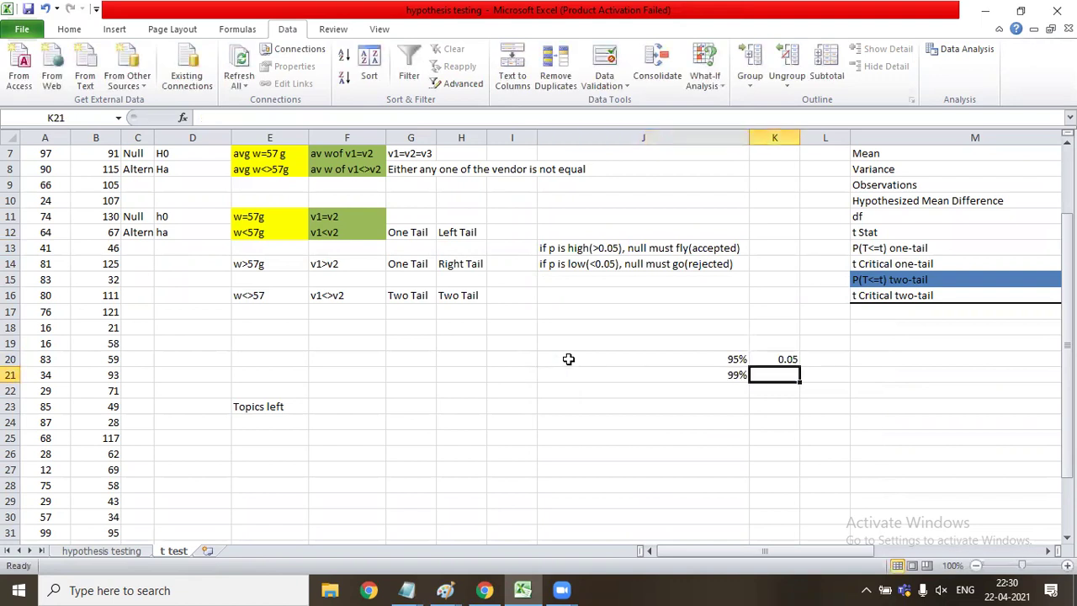
{"action": "type", "text": ".01"}
{"action": "key", "text": "Tab"}
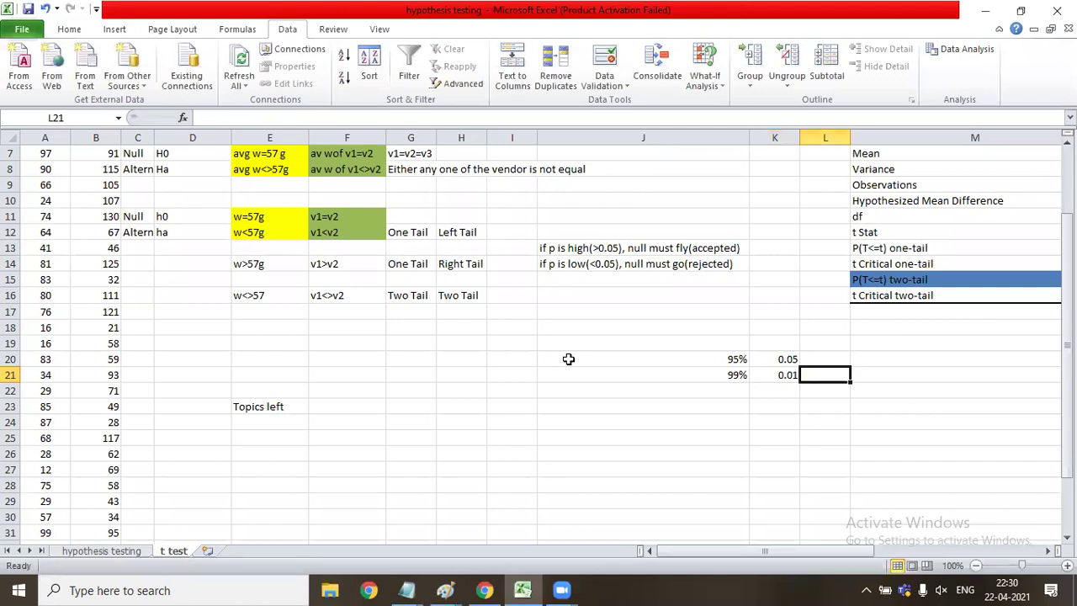
Step: Enter the note "Sample size should be very large" in L21, beside the 99% confidence level's alpha
{"action": "type", "text": "Sample "}
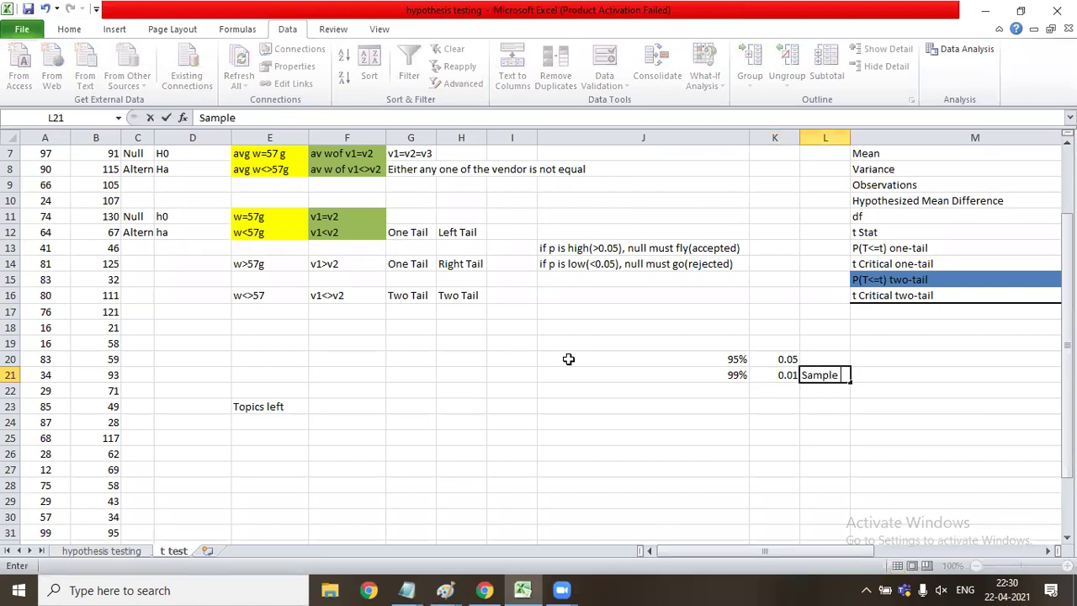
{"action": "type", "text": "size shoul"}
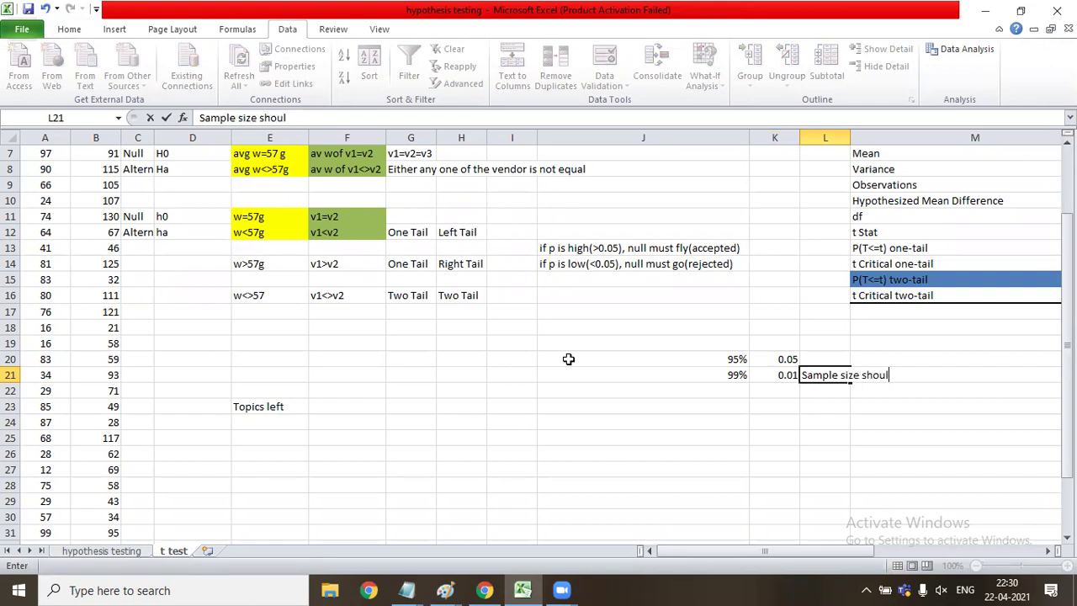
{"action": "type", "text": "d be very"}
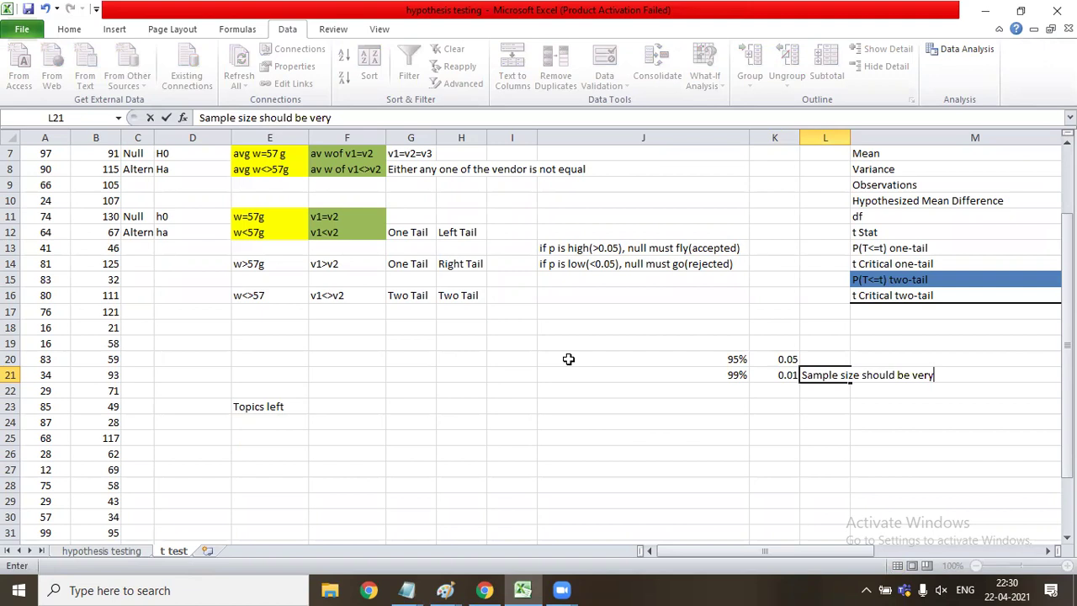
{"action": "type", "text": " large"}
{"action": "key", "text": "Right"}
Step: Highlight the 95% confidence level and its alpha in J20:K20 with the light tan theme fill
{"action": "key", "text": "Left"}
{"action": "key", "text": "Up"}
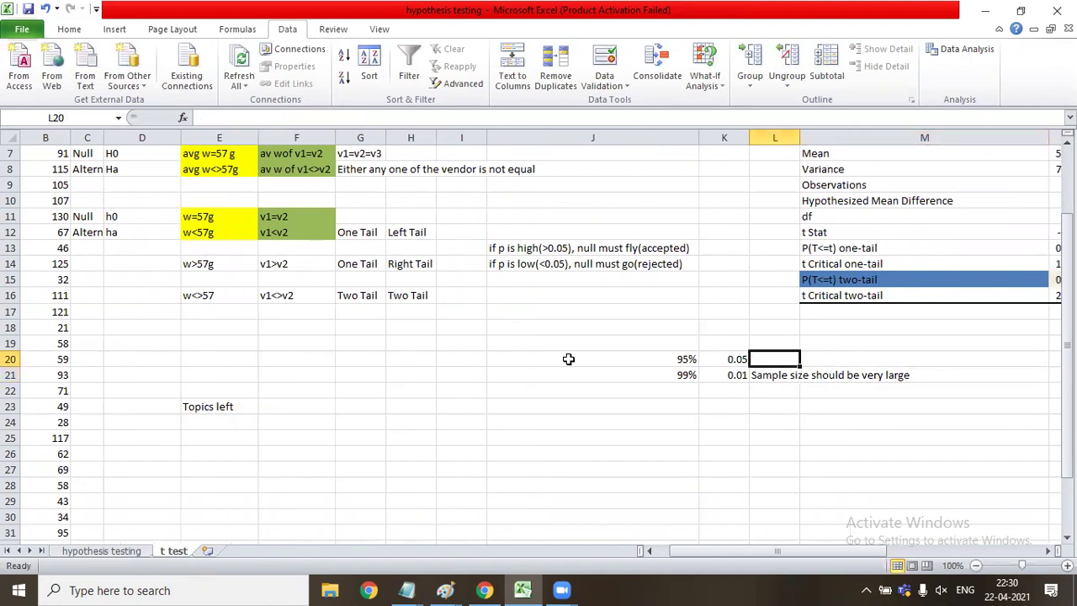
{"action": "key", "text": "Left"}
{"action": "key", "text": "shift+Left"}
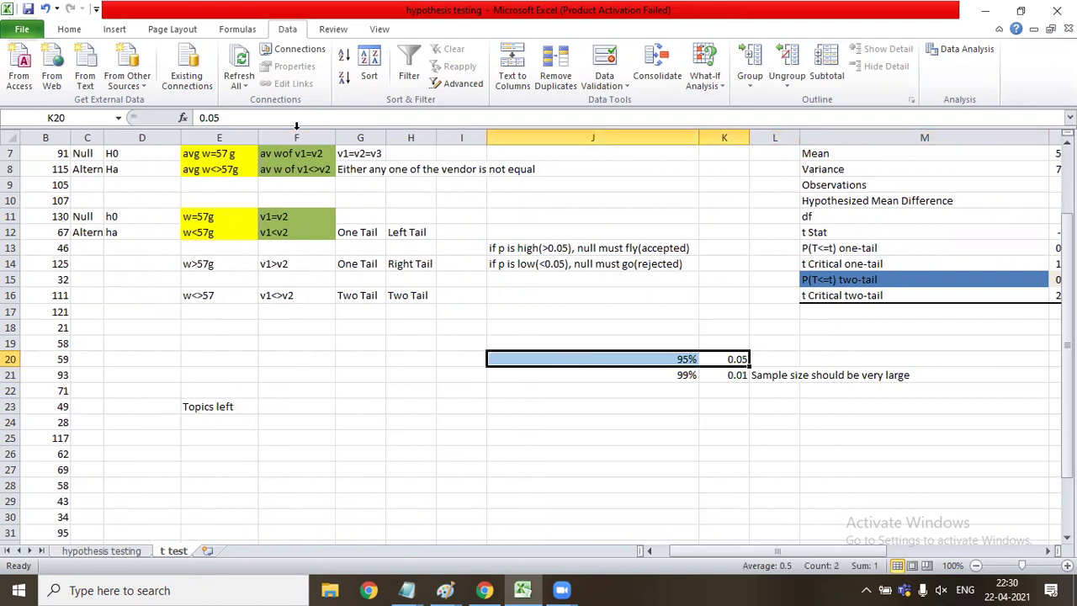
{"action": "left_click", "coordinate": [69, 29]}
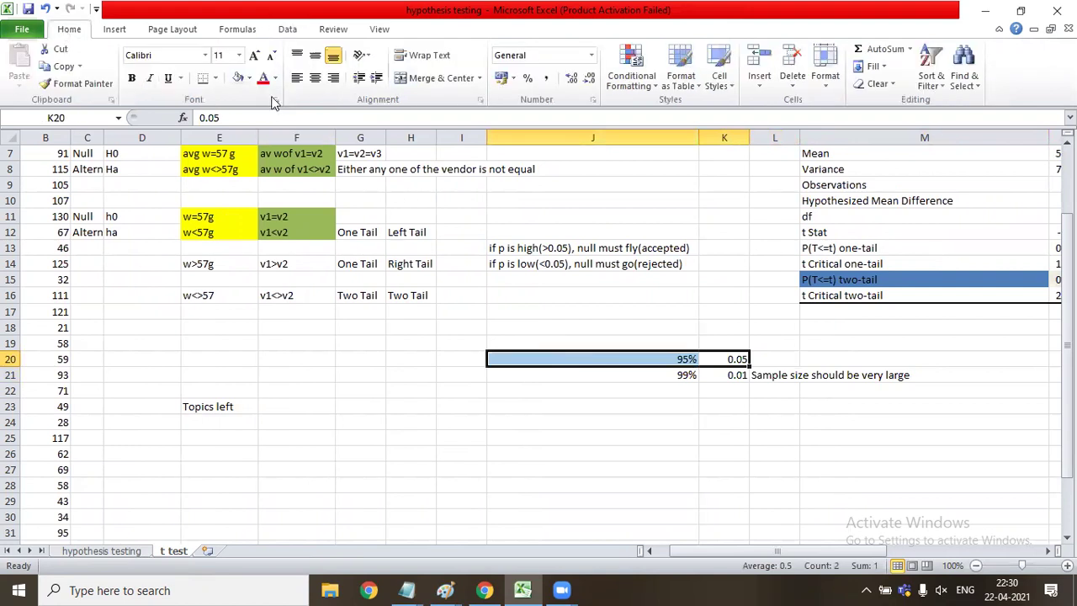
{"action": "left_click", "coordinate": [250, 80]}
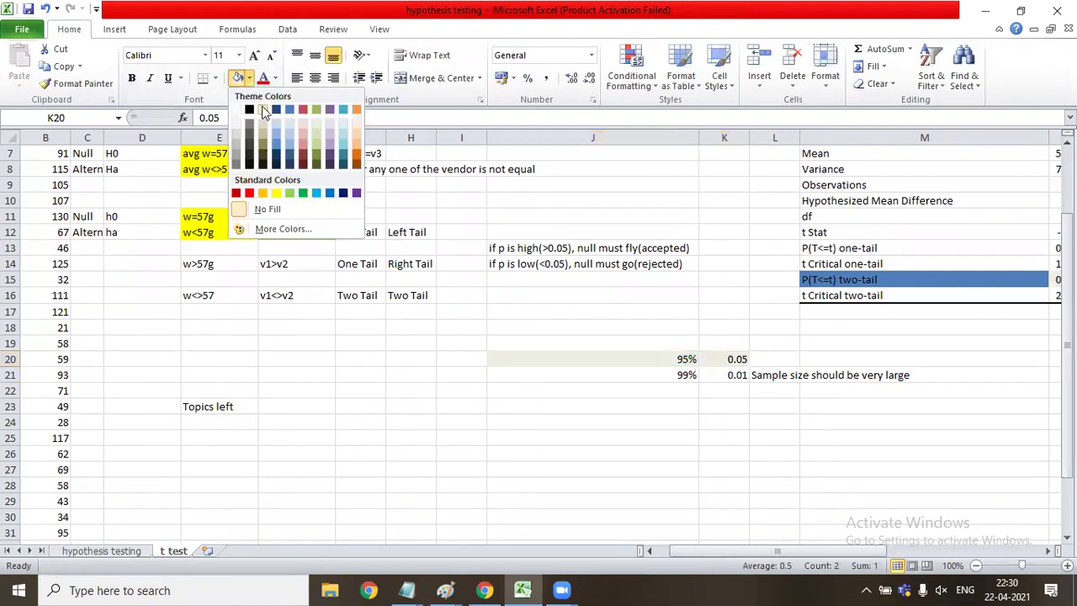
{"action": "left_click", "coordinate": [263, 112]}
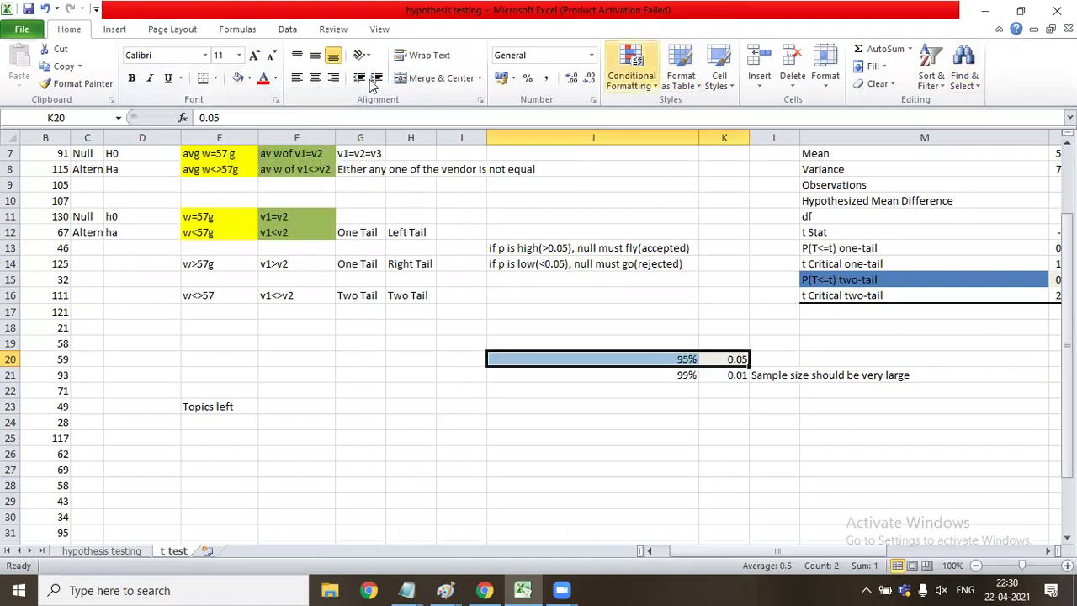
Step: Check the Alpha setting of the t-Test: Two-Sample Assuming Unequal Variances analysis without running it
{"action": "left_click", "coordinate": [286, 31]}
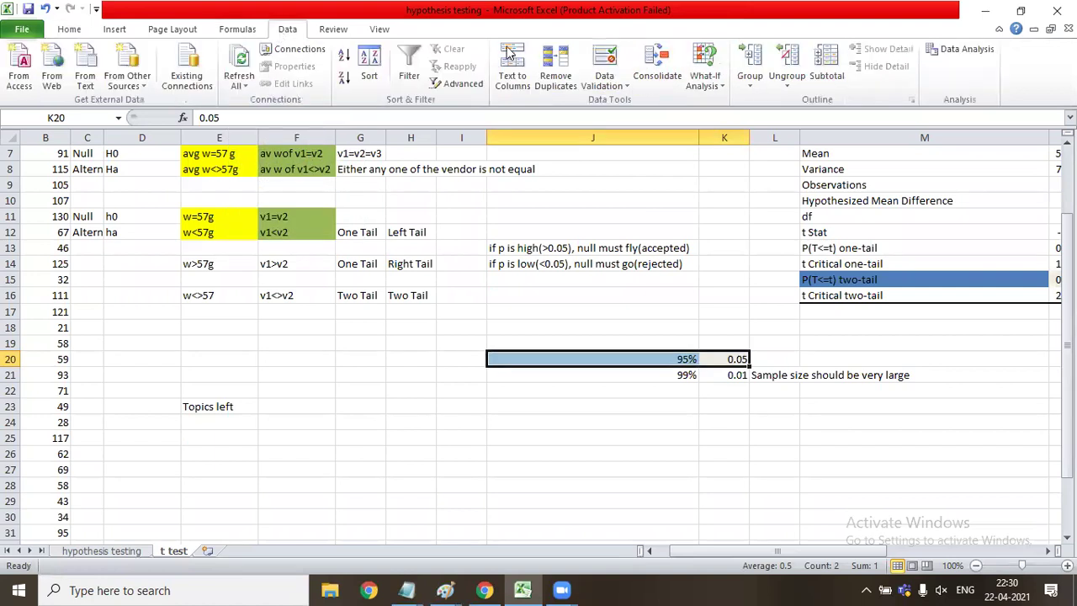
{"action": "left_click", "coordinate": [956, 54]}
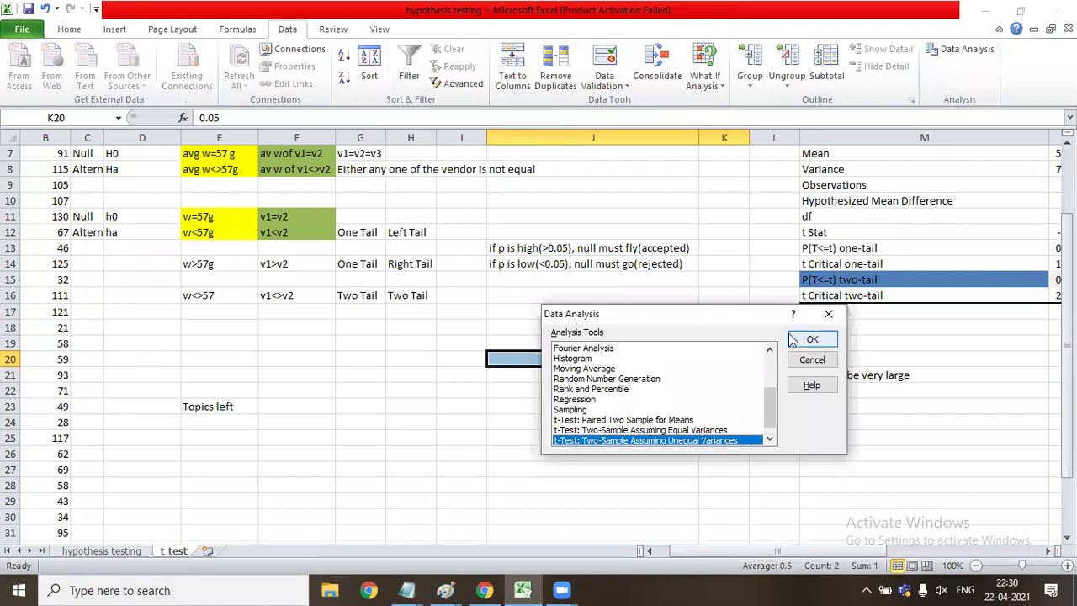
{"action": "left_click", "coordinate": [808, 340]}
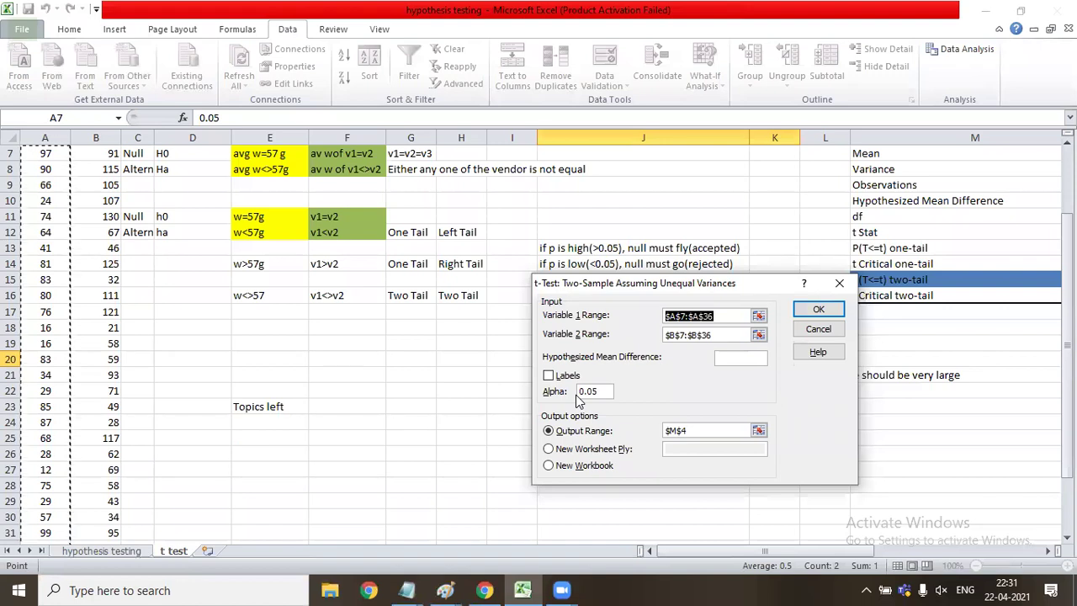
{"action": "left_click", "coordinate": [820, 331]}
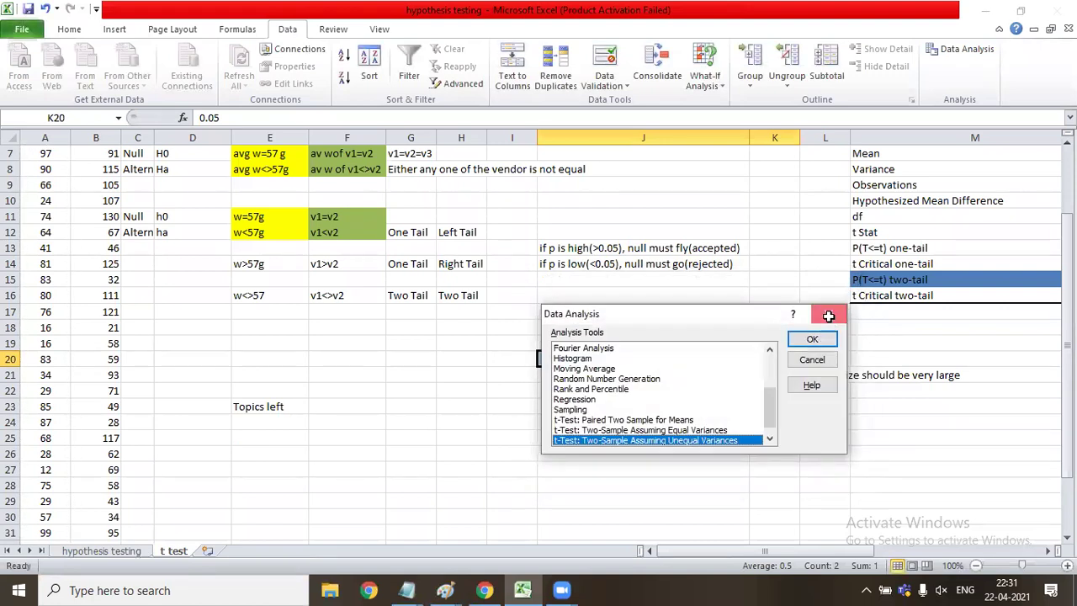
{"action": "left_click", "coordinate": [828, 315]}
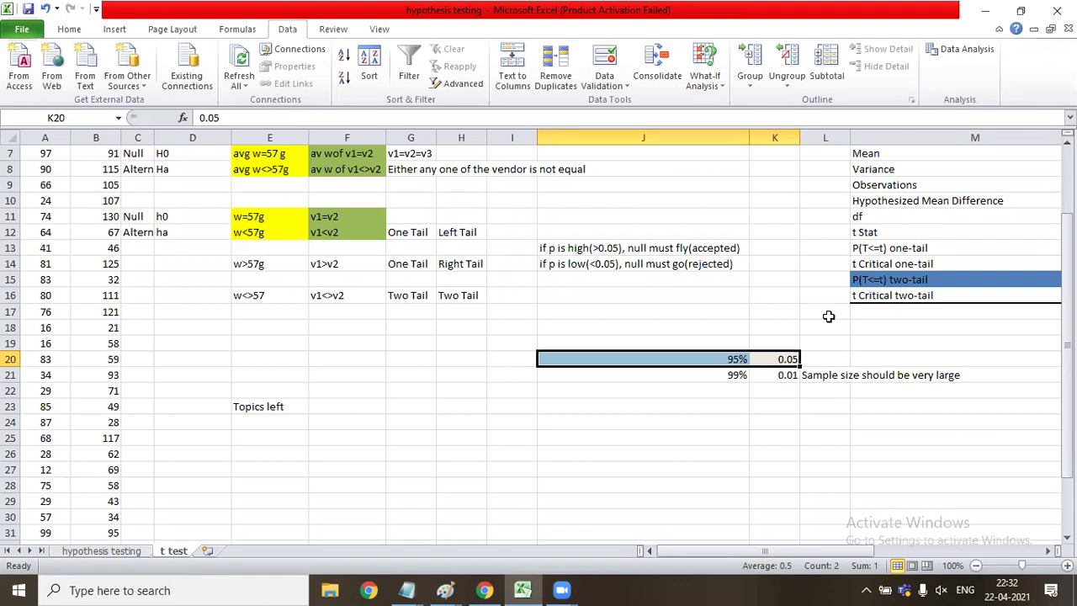
Step: Return to the hypothesis table at the start of the sheet and locate the Anova heading in G5
{"action": "key", "text": "Up"}
{"action": "key", "text": "Up"}
{"action": "key", "text": "Up"}
{"action": "key", "text": "Up"}
{"action": "key", "text": "Up"}
{"action": "key", "text": "Up"}
{"action": "key", "text": "Up"}
{"action": "key", "text": "Up"}
{"action": "key", "text": "Up"}
{"action": "key", "text": "Up"}
{"action": "key", "text": "Up"}
{"action": "key", "text": "Up"}
{"action": "key", "text": "Up"}
{"action": "key", "text": "Up"}
{"action": "key", "text": "Up"}
{"action": "key", "text": "Up"}
{"action": "key", "text": "Up"}
{"action": "key", "text": "Up"}
{"action": "key", "text": "Up"}
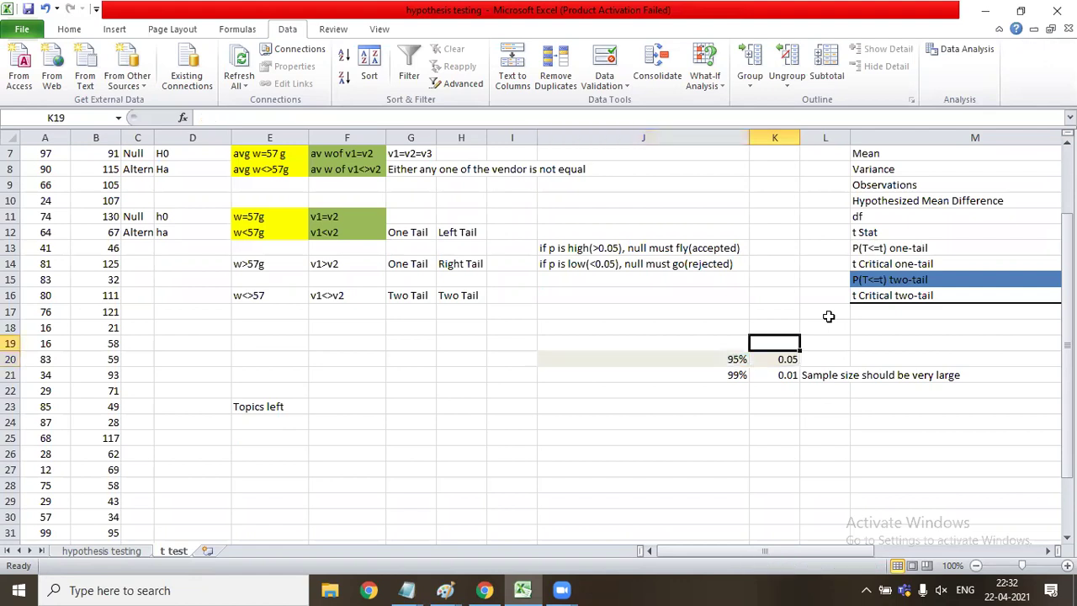
{"action": "key", "text": "Left"}
{"action": "key", "text": "Left"}
{"action": "key", "text": "Left"}
{"action": "key", "text": "Down"}
{"action": "key", "text": "Down"}
{"action": "key", "text": "Down"}
{"action": "key", "text": "Down"}
{"action": "key", "text": "Left"}
{"action": "key", "text": "Right"}
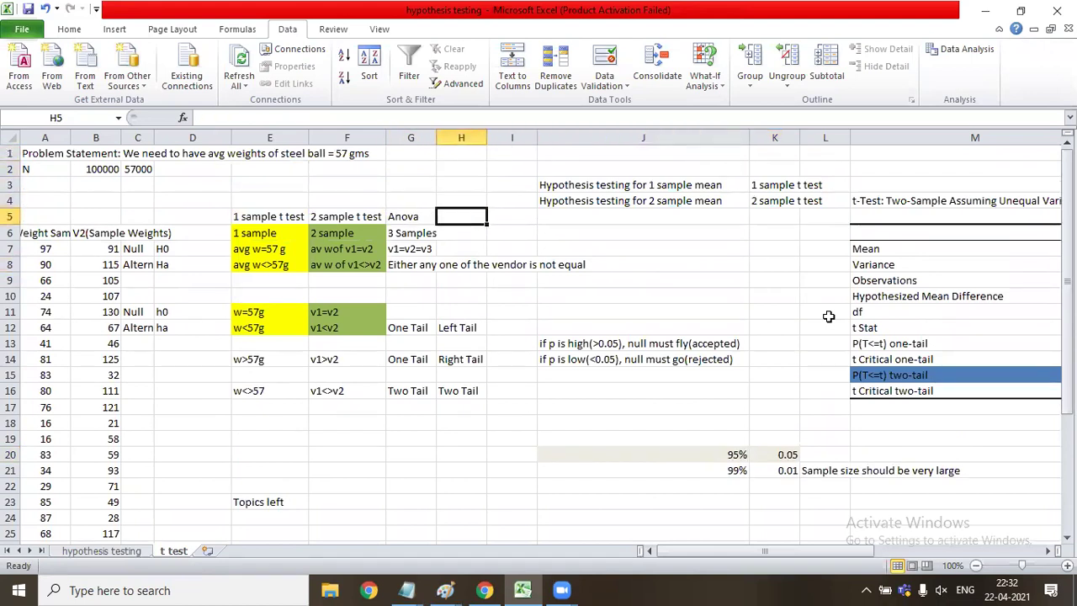
{"action": "key", "text": "Left"}
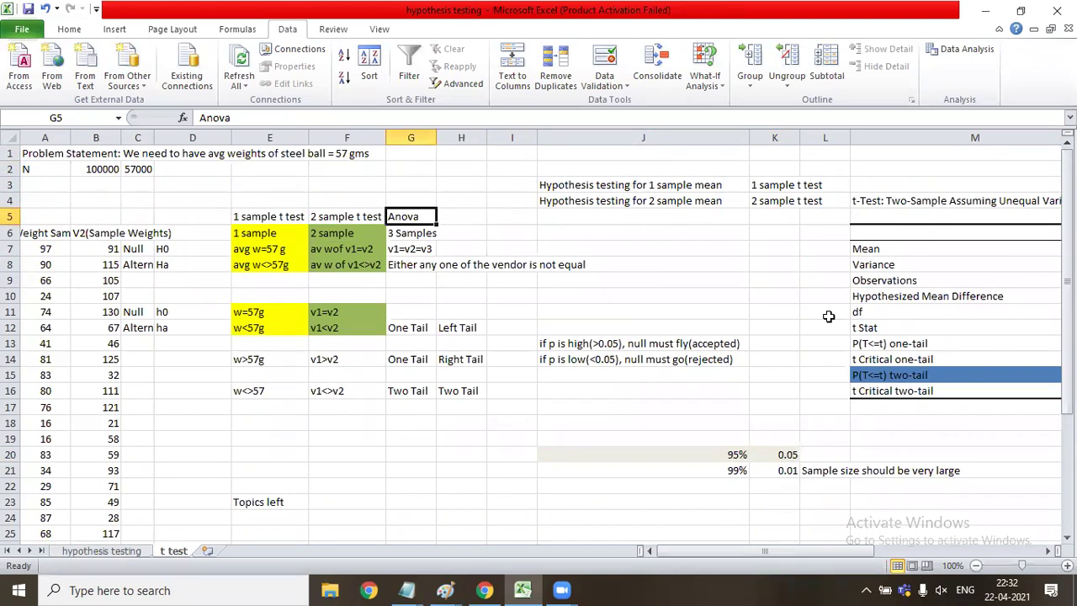
Step: Review the Anova hypotheses and the tail types listed in column G, from G5 down past G16 and back
{"action": "key", "text": "Down"}
{"action": "key", "text": "Down"}
{"action": "key", "text": "Down"}
{"action": "key", "text": "Down"}
{"action": "key", "text": "Down"}
{"action": "key", "text": "Down"}
{"action": "key", "text": "Down"}
{"action": "key", "text": "Down"}
{"action": "key", "text": "Down"}
{"action": "key", "text": "Down"}
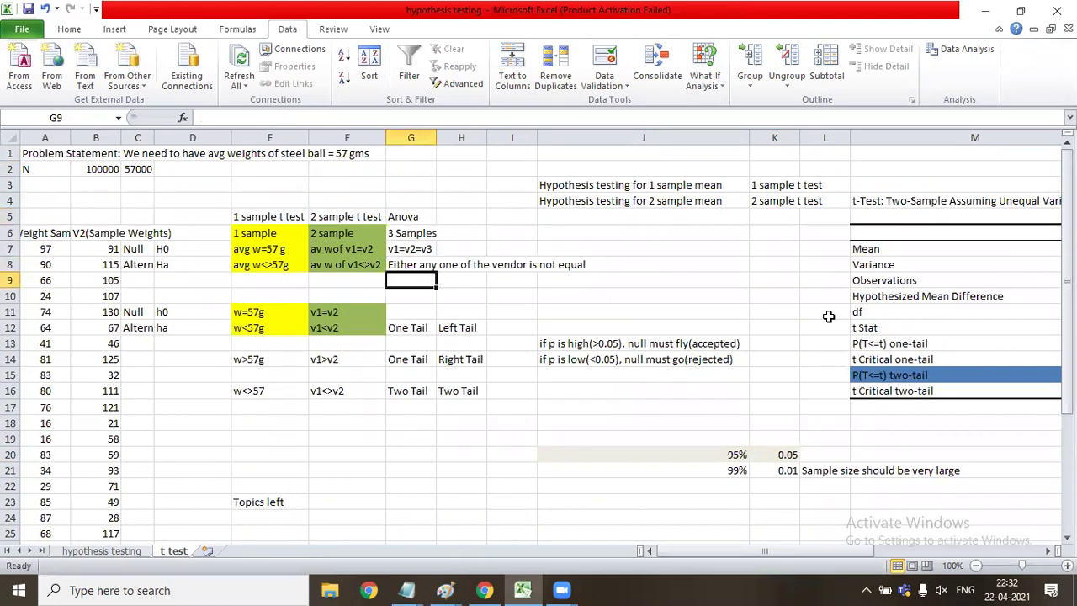
{"action": "key", "text": "Down"}
{"action": "key", "text": "Down"}
{"action": "key", "text": "Down"}
{"action": "key", "text": "Up"}
{"action": "key", "text": "Up"}
{"action": "key", "text": "Up"}
{"action": "key", "text": "Up"}
{"action": "key", "text": "Up"}
{"action": "key", "text": "Up"}
{"action": "key", "text": "Up"}
{"action": "key", "text": "Up"}
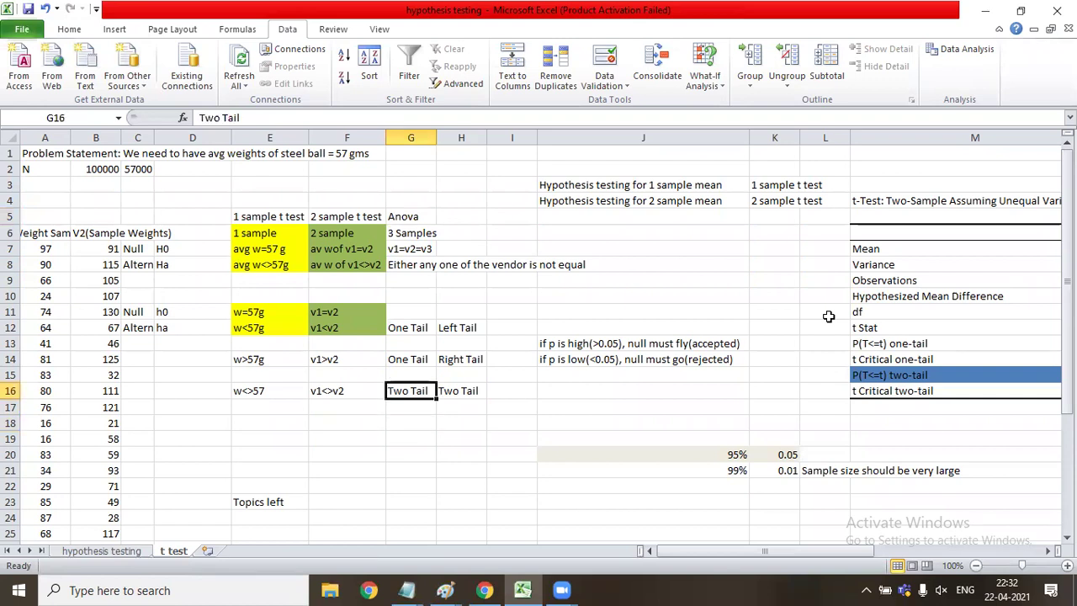
{"action": "key", "text": "Up"}
{"action": "key", "text": "Up"}
{"action": "key", "text": "Up"}
{"action": "key", "text": "Up"}
{"action": "key", "text": "Up"}
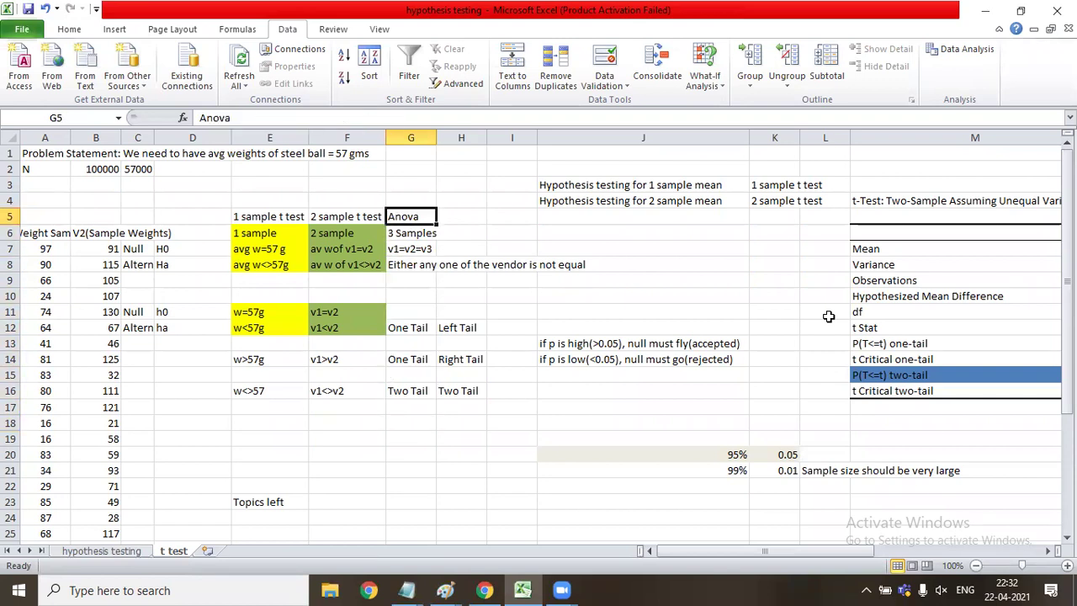